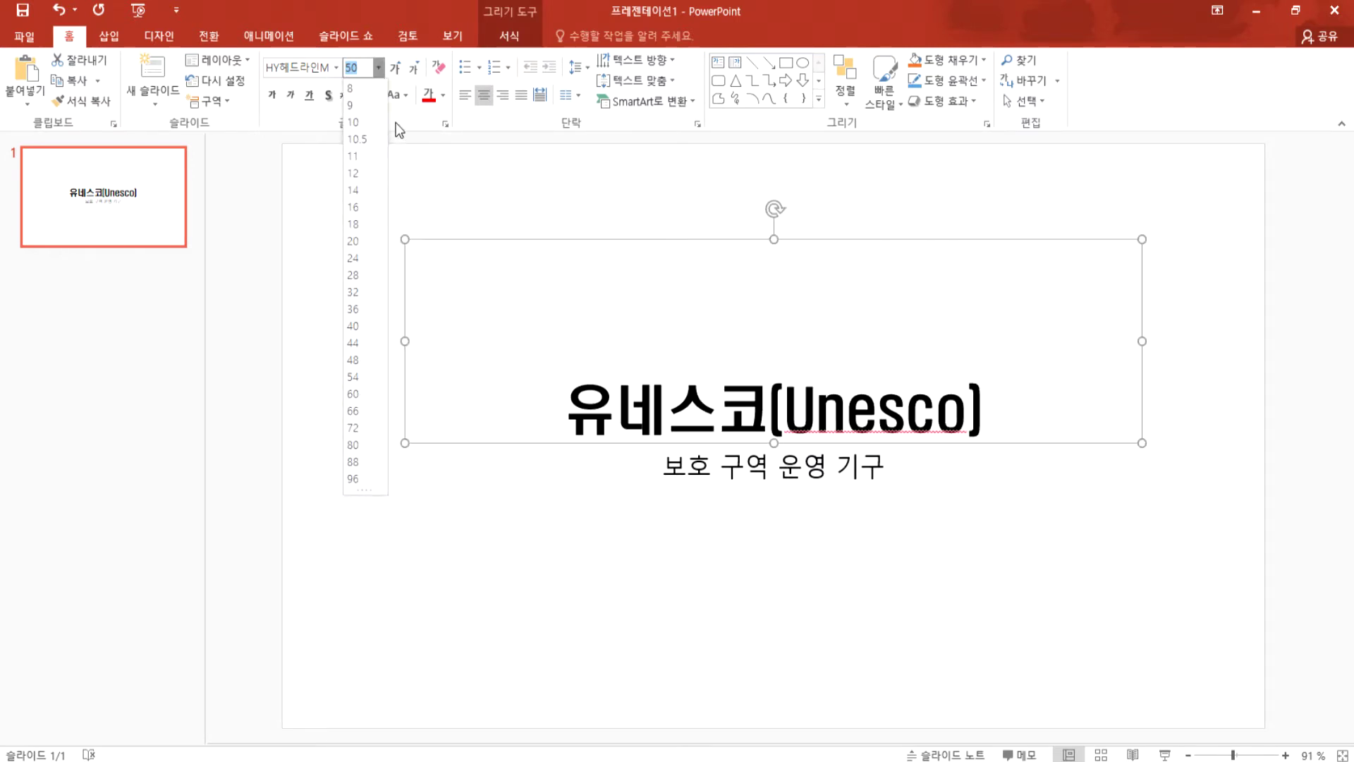
Step: Enlarge the title text 유네스코(Unesco) one font size at a time up to 96
{"action": "left_click", "coordinate": [396, 69]}
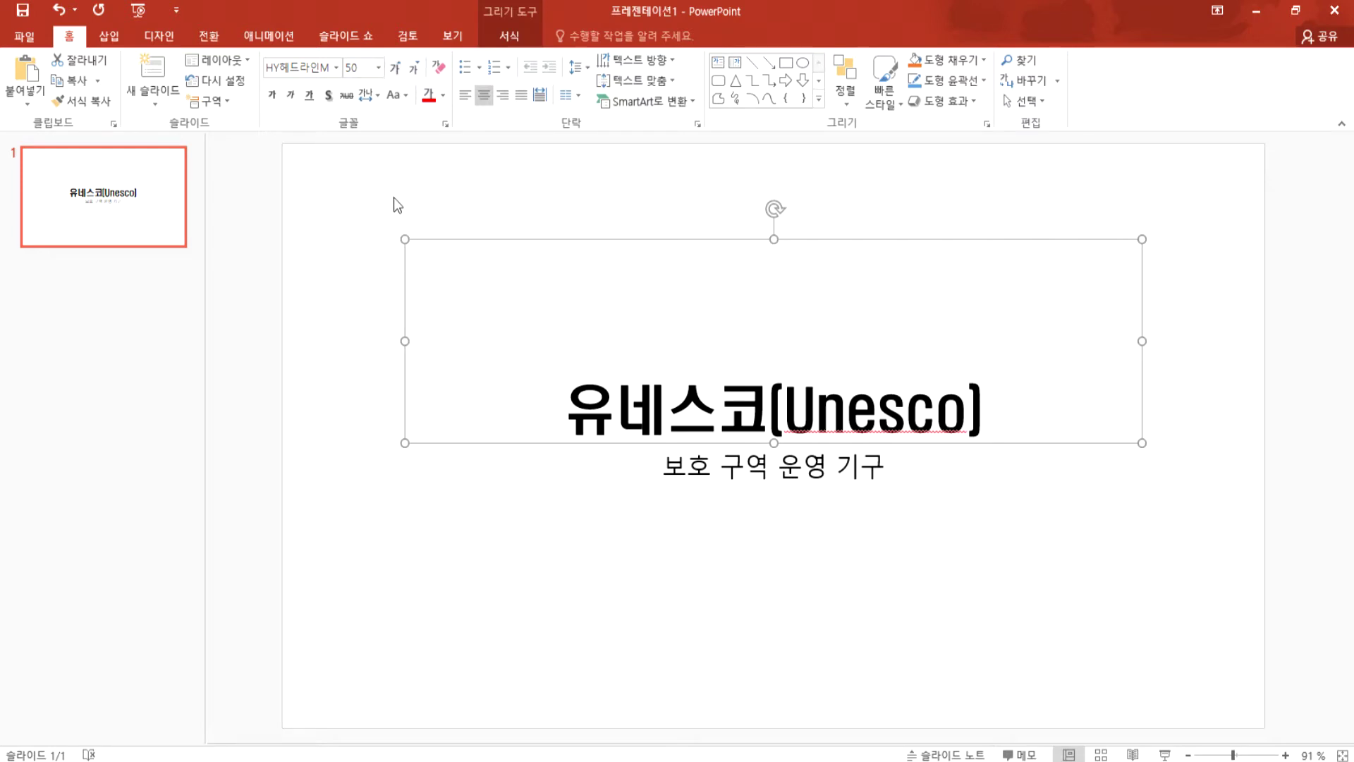
{"action": "left_click", "coordinate": [397, 69]}
{"action": "left_click", "coordinate": [396, 69]}
{"action": "left_click", "coordinate": [396, 69]}
{"action": "left_click", "coordinate": [396, 69]}
{"action": "left_click", "coordinate": [397, 69]}
{"action": "left_click", "coordinate": [397, 68]}
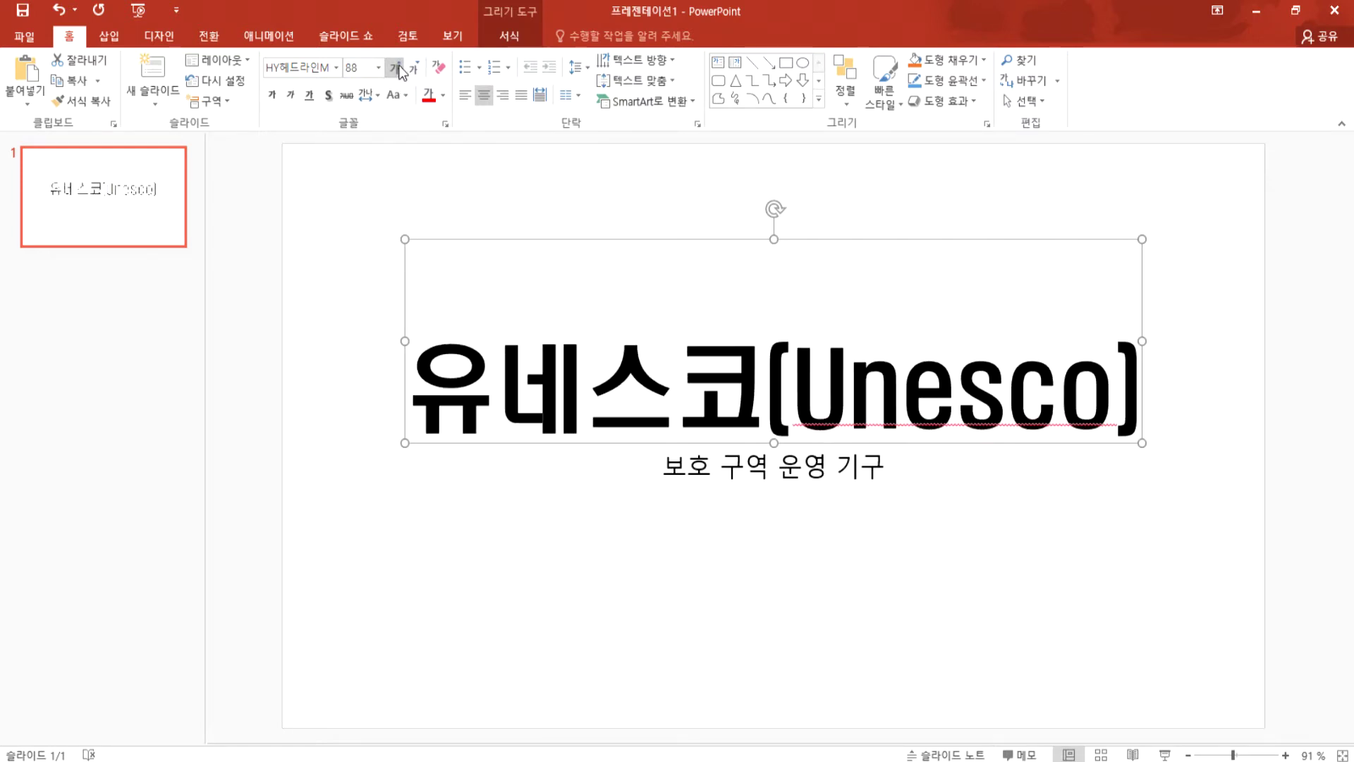
{"action": "left_click", "coordinate": [397, 69]}
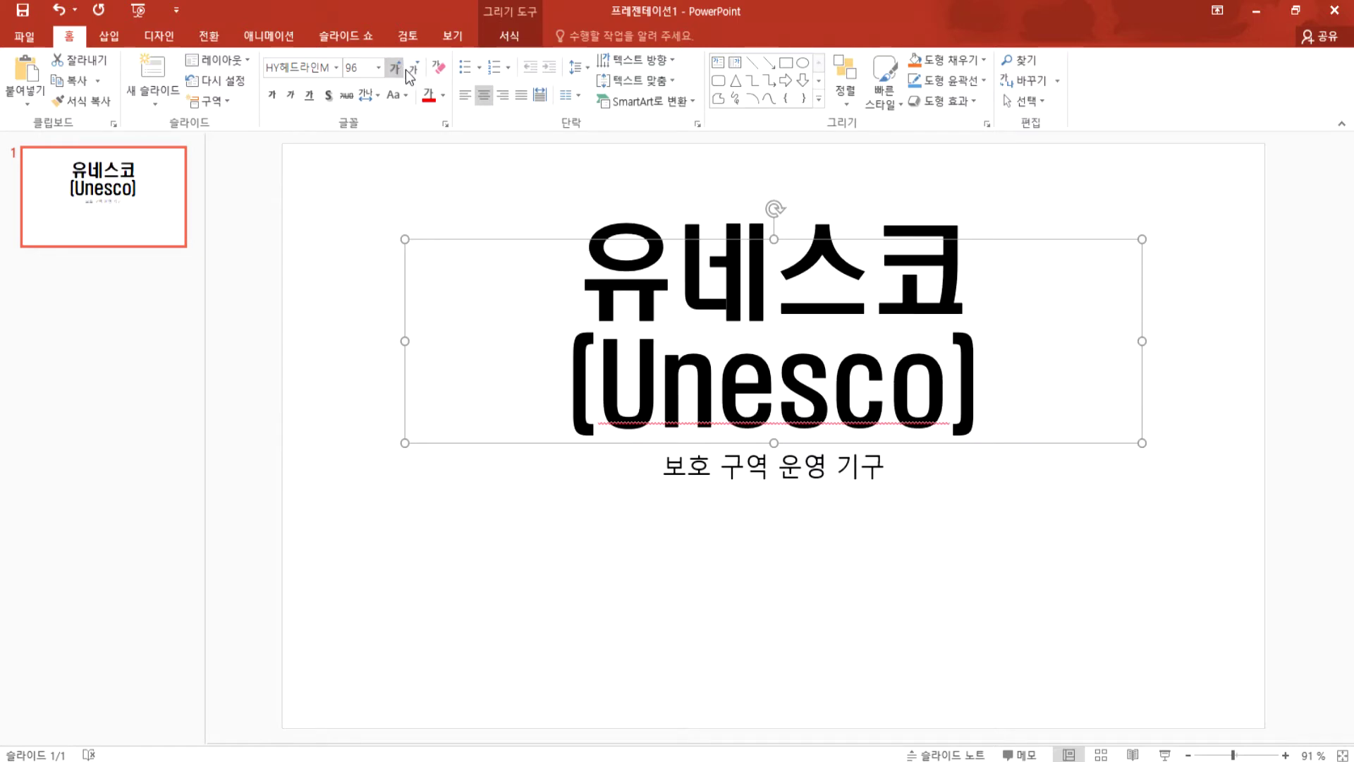
Step: Shrink the title text by four font sizes, and enlarge it again to 88
{"action": "left_click", "coordinate": [409, 69]}
{"action": "left_click", "coordinate": [409, 70]}
{"action": "left_click", "coordinate": [409, 70]}
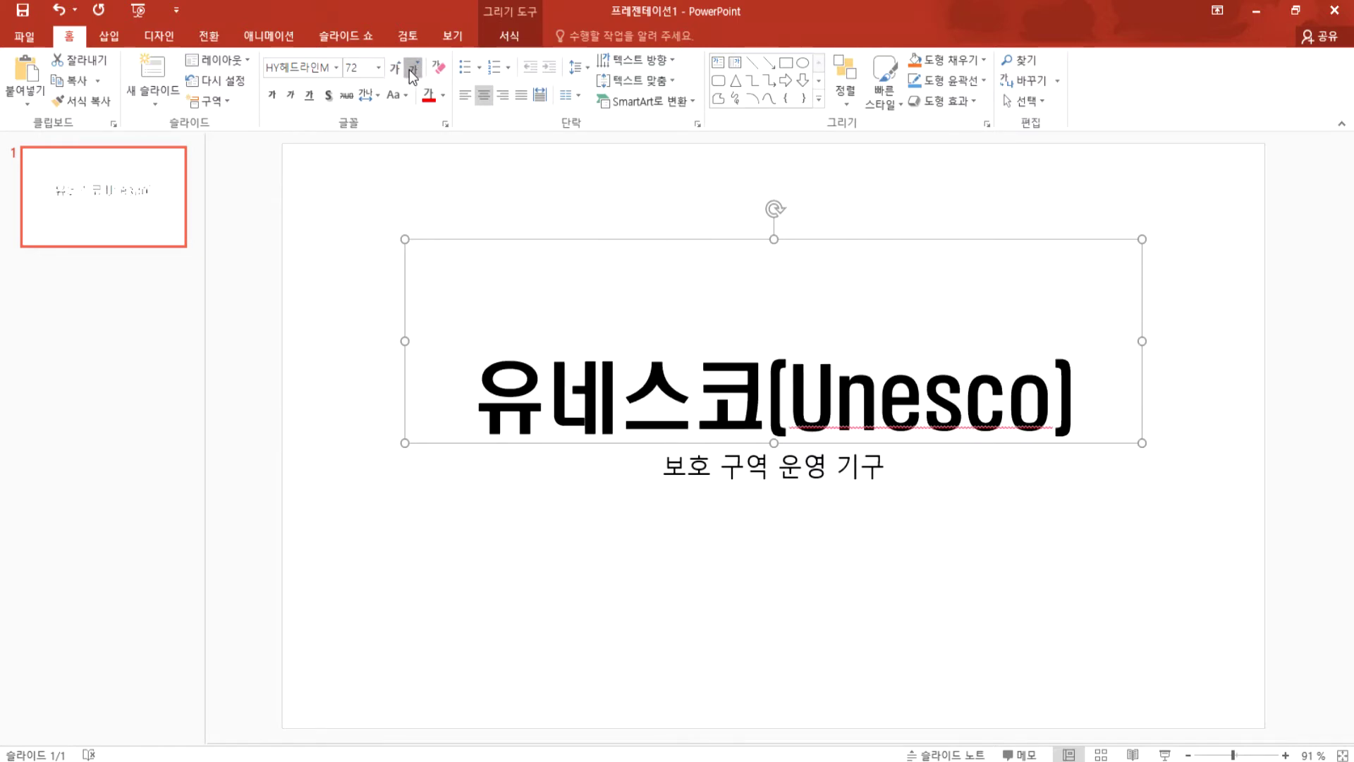
{"action": "left_click", "coordinate": [409, 70]}
{"action": "left_click", "coordinate": [392, 70]}
{"action": "left_click", "coordinate": [392, 70]}
{"action": "left_click", "coordinate": [392, 70]}
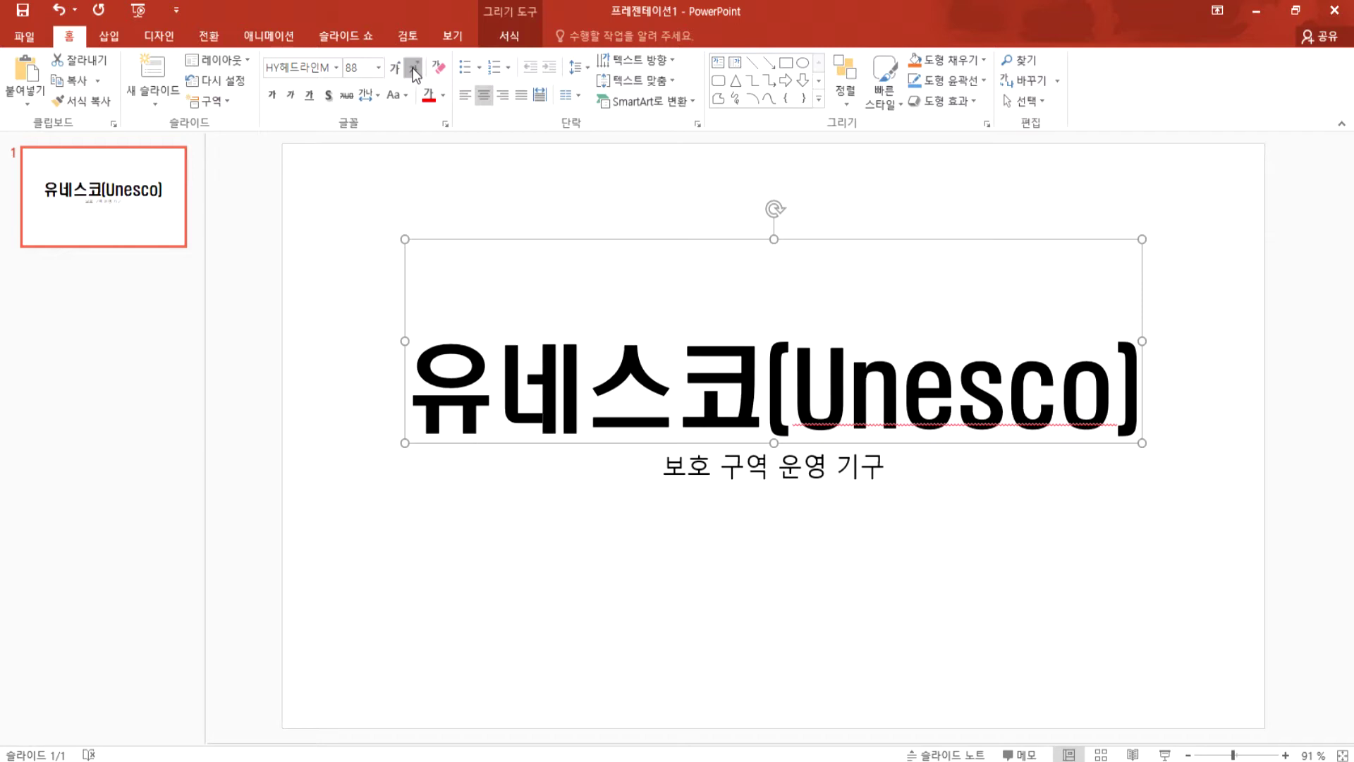
Step: Reduce the title text one font size at a time down to 36
{"action": "left_click", "coordinate": [413, 68]}
{"action": "left_click", "coordinate": [413, 67]}
{"action": "left_click", "coordinate": [412, 67]}
{"action": "left_click", "coordinate": [413, 68]}
{"action": "left_click", "coordinate": [412, 67]}
{"action": "left_click", "coordinate": [413, 67]}
{"action": "left_click", "coordinate": [412, 67]}
{"action": "left_click", "coordinate": [413, 68]}
{"action": "left_click", "coordinate": [412, 68]}
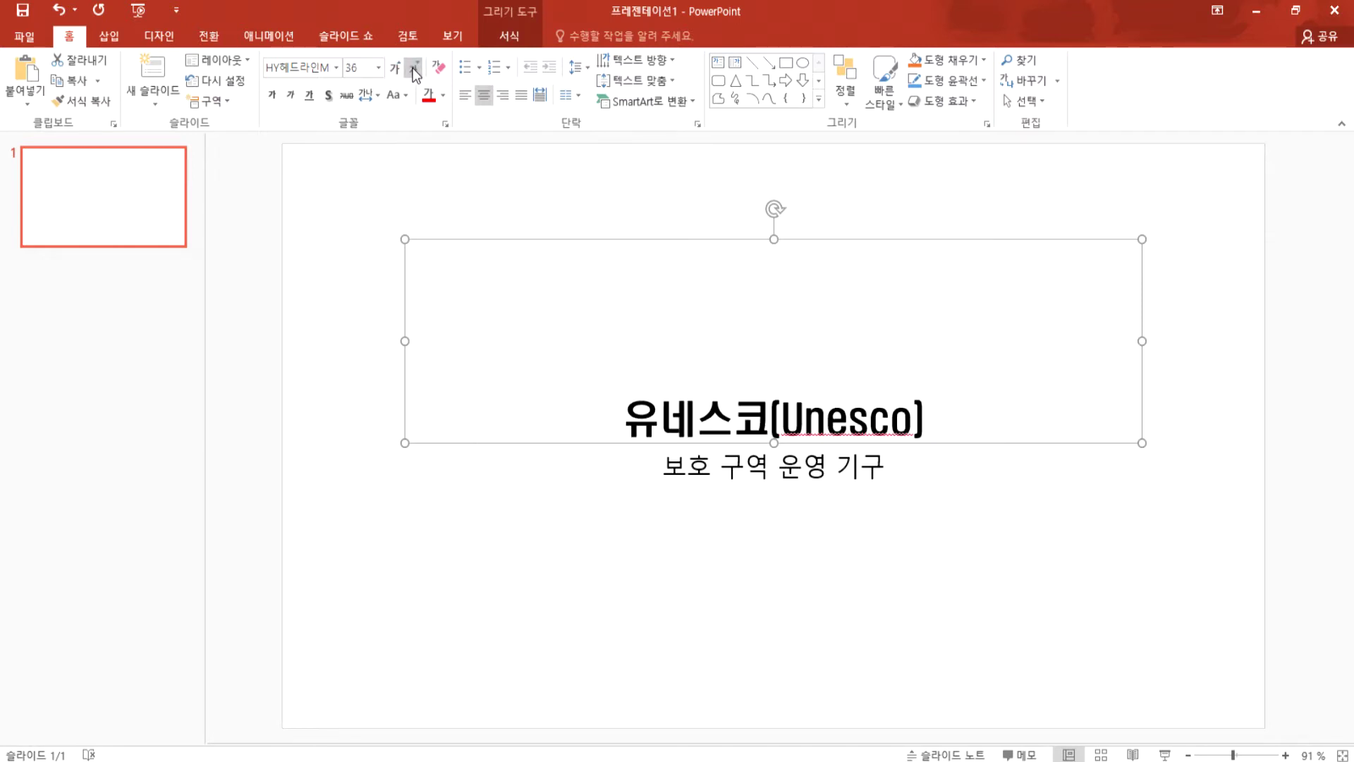
Step: Enlarge the title text one font size at a time up to 60
{"action": "left_click", "coordinate": [392, 70]}
{"action": "left_click", "coordinate": [392, 70]}
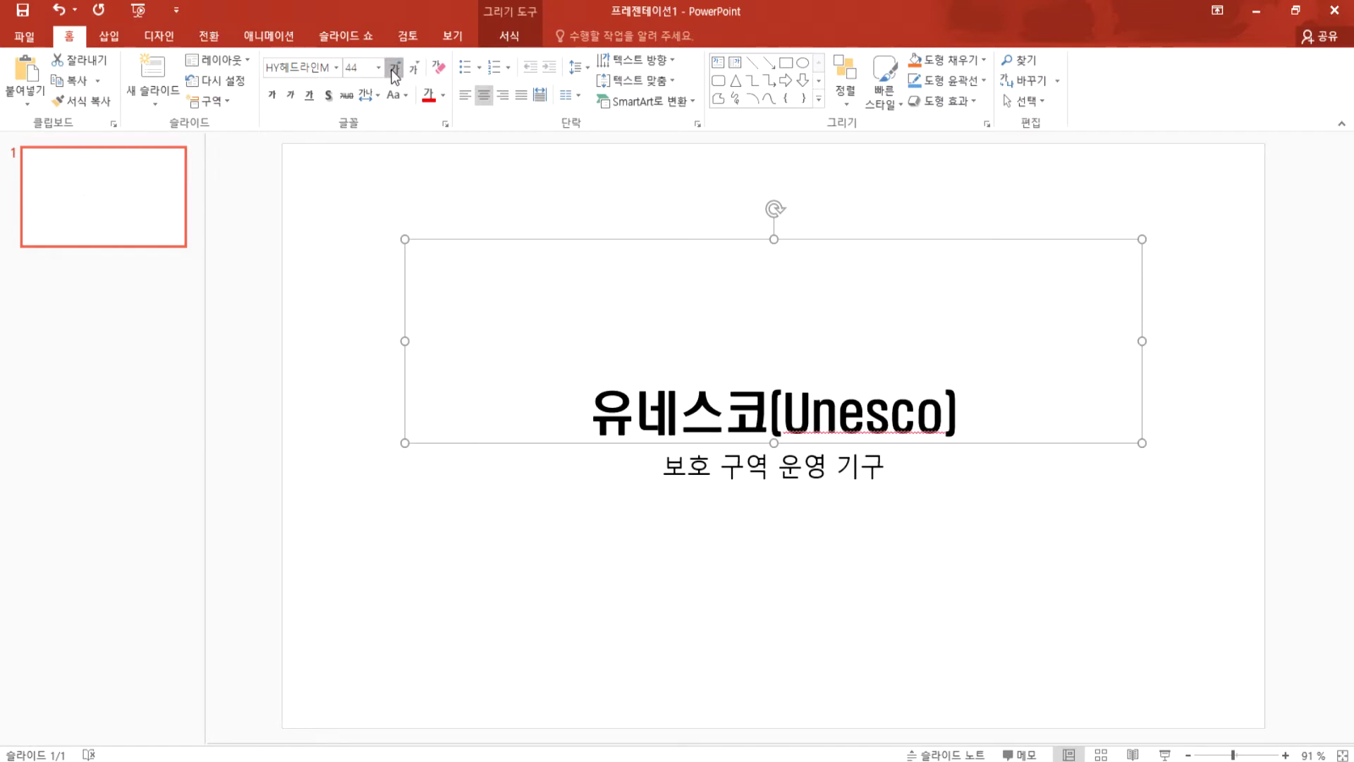
{"action": "left_click", "coordinate": [392, 70]}
{"action": "left_click", "coordinate": [392, 70]}
{"action": "left_click", "coordinate": [392, 70]}
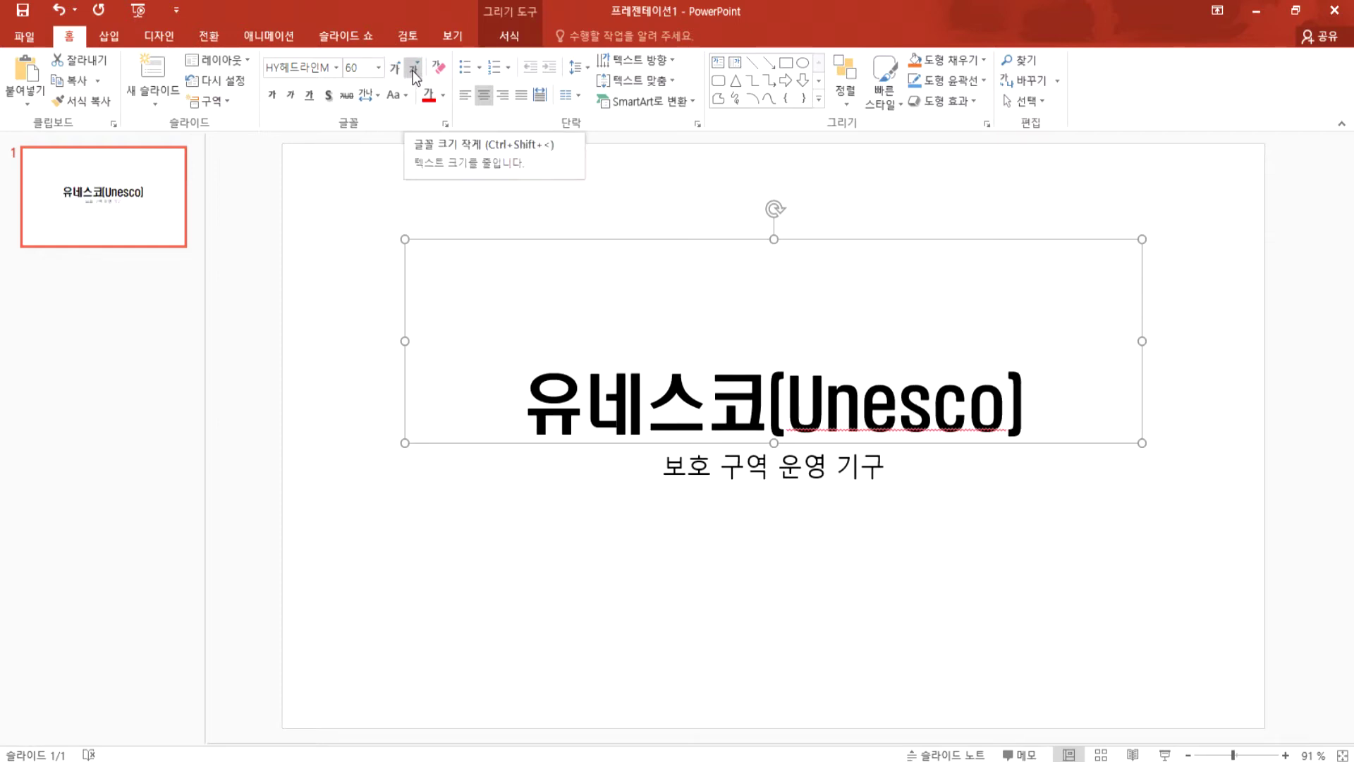
Step: Set the title's font size to exactly 50
{"action": "left_click", "coordinate": [369, 70]}
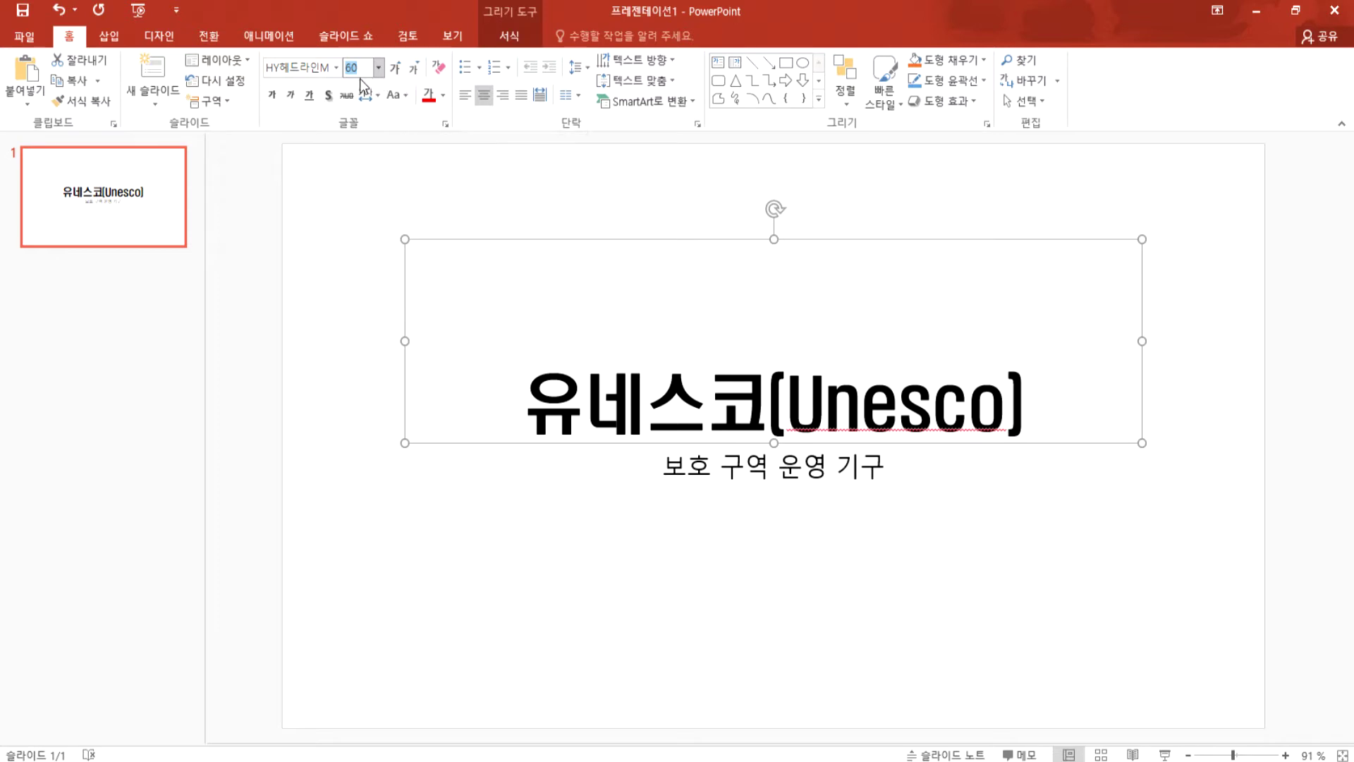
{"action": "type", "text": "50"}
{"action": "key", "text": "Return"}
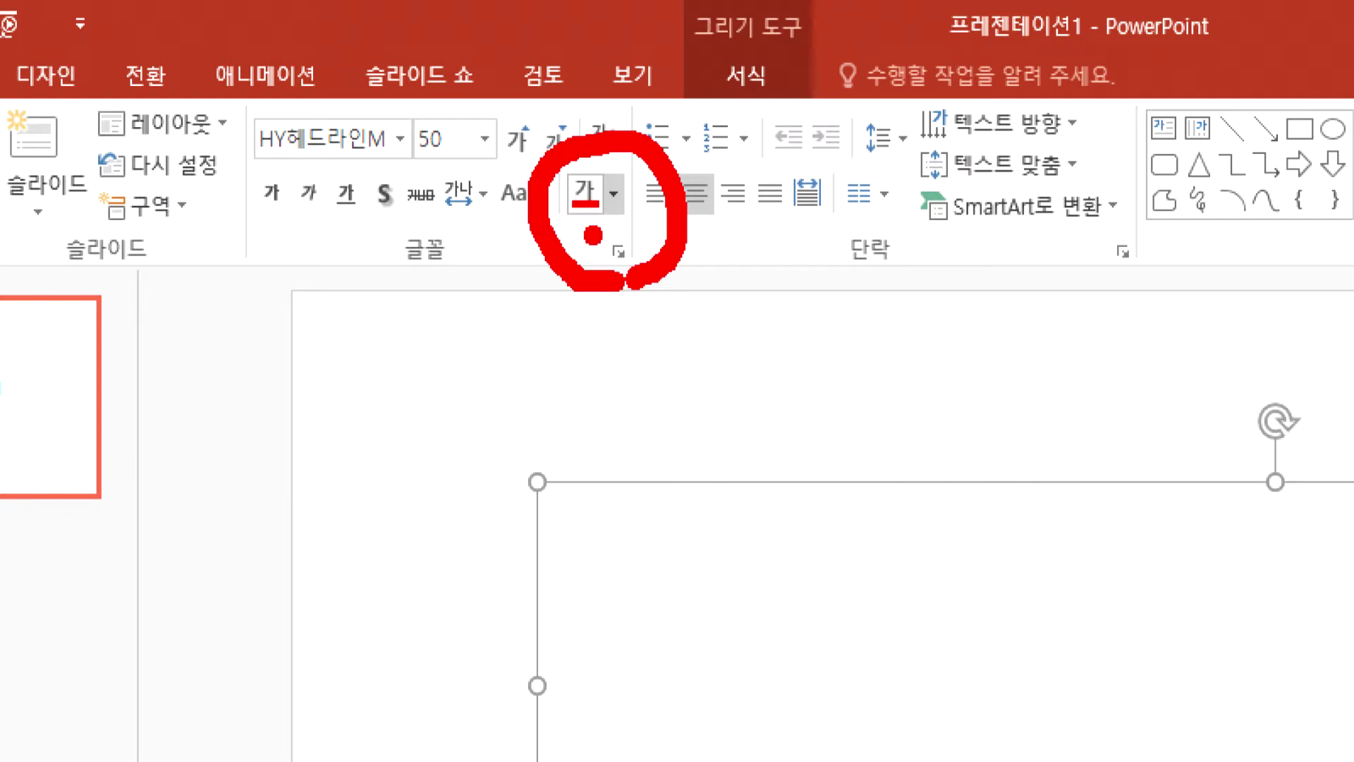
Step: Try red on the title text, and settle on the darkest blue-grey theme colour
{"action": "left_click", "coordinate": [582, 201]}
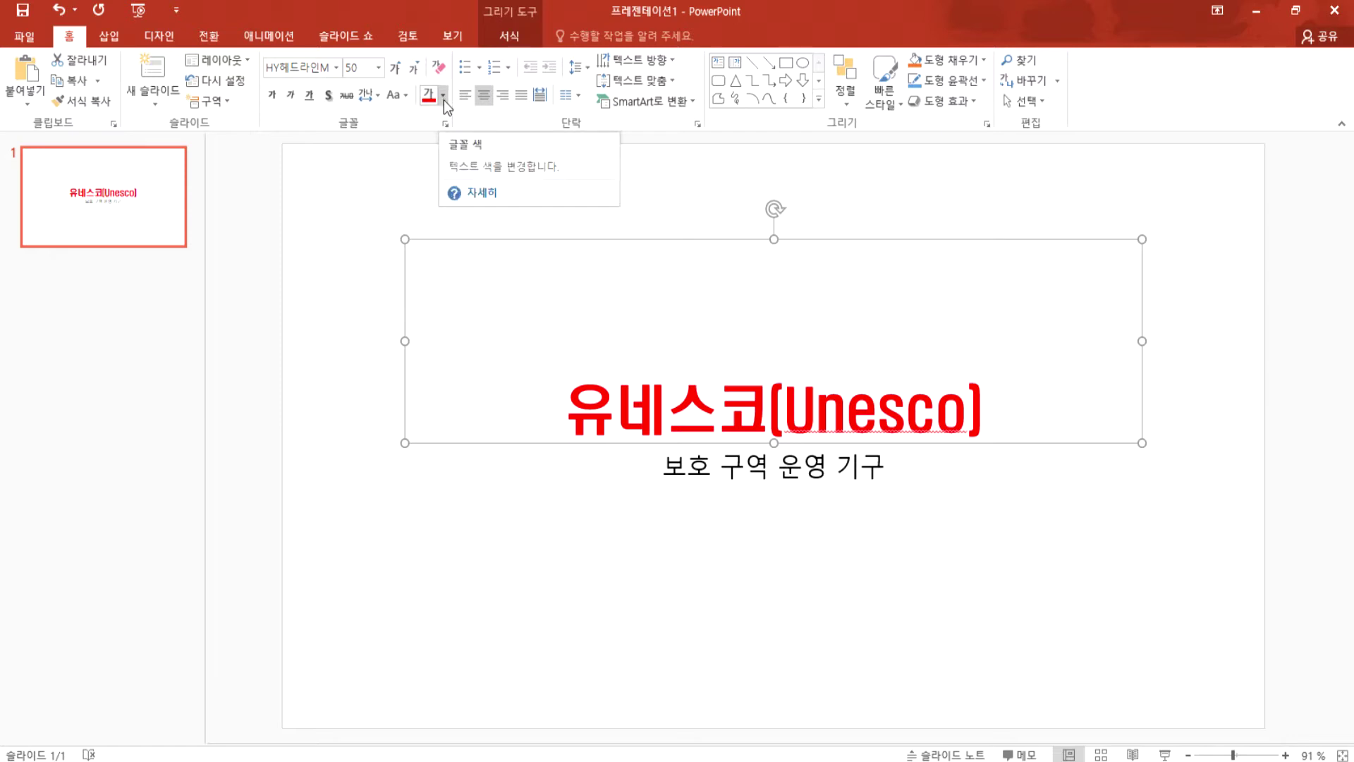
{"action": "left_click", "coordinate": [443, 96]}
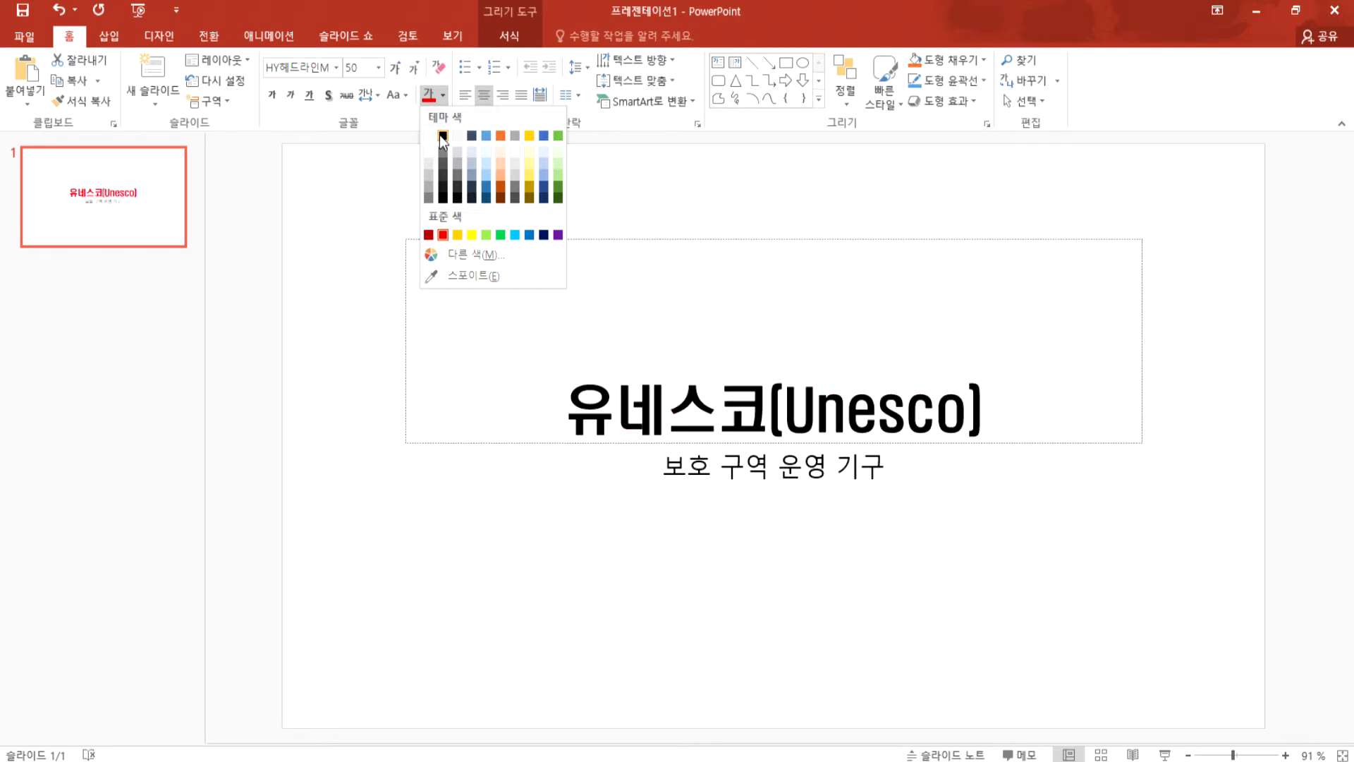
{"action": "left_click", "coordinate": [470, 199]}
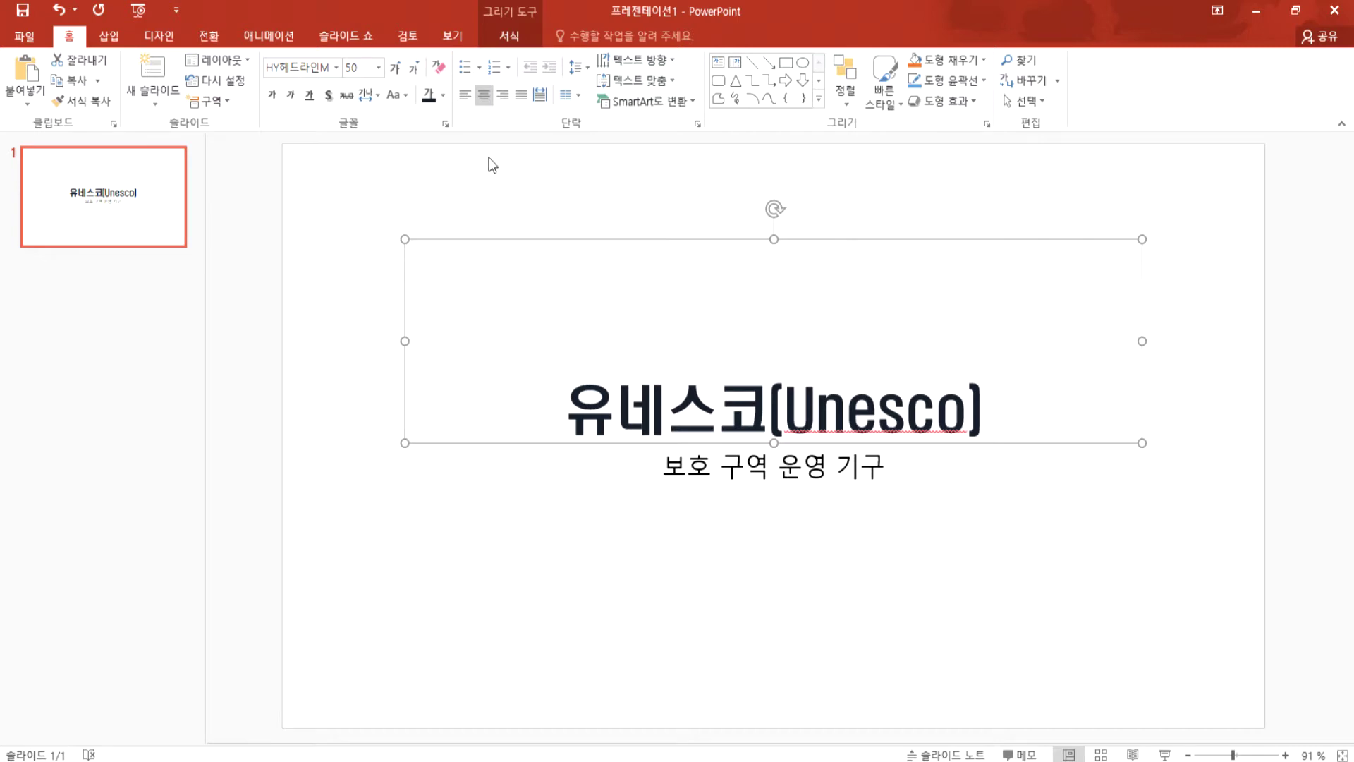
Step: Try bold formatting on the title text, and turn it off again
{"action": "left_click", "coordinate": [272, 94]}
{"action": "left_click", "coordinate": [273, 103]}
{"action": "left_click", "coordinate": [273, 102]}
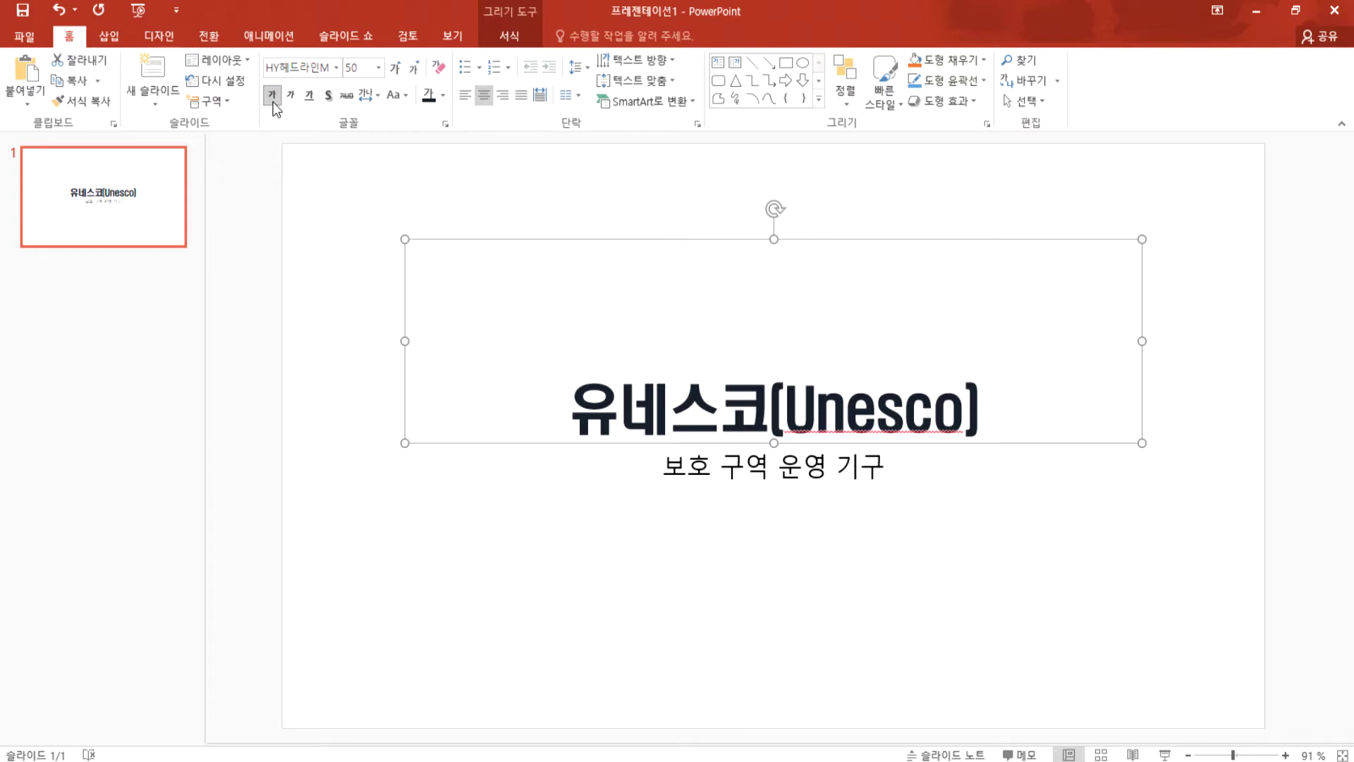
{"action": "left_click", "coordinate": [273, 103]}
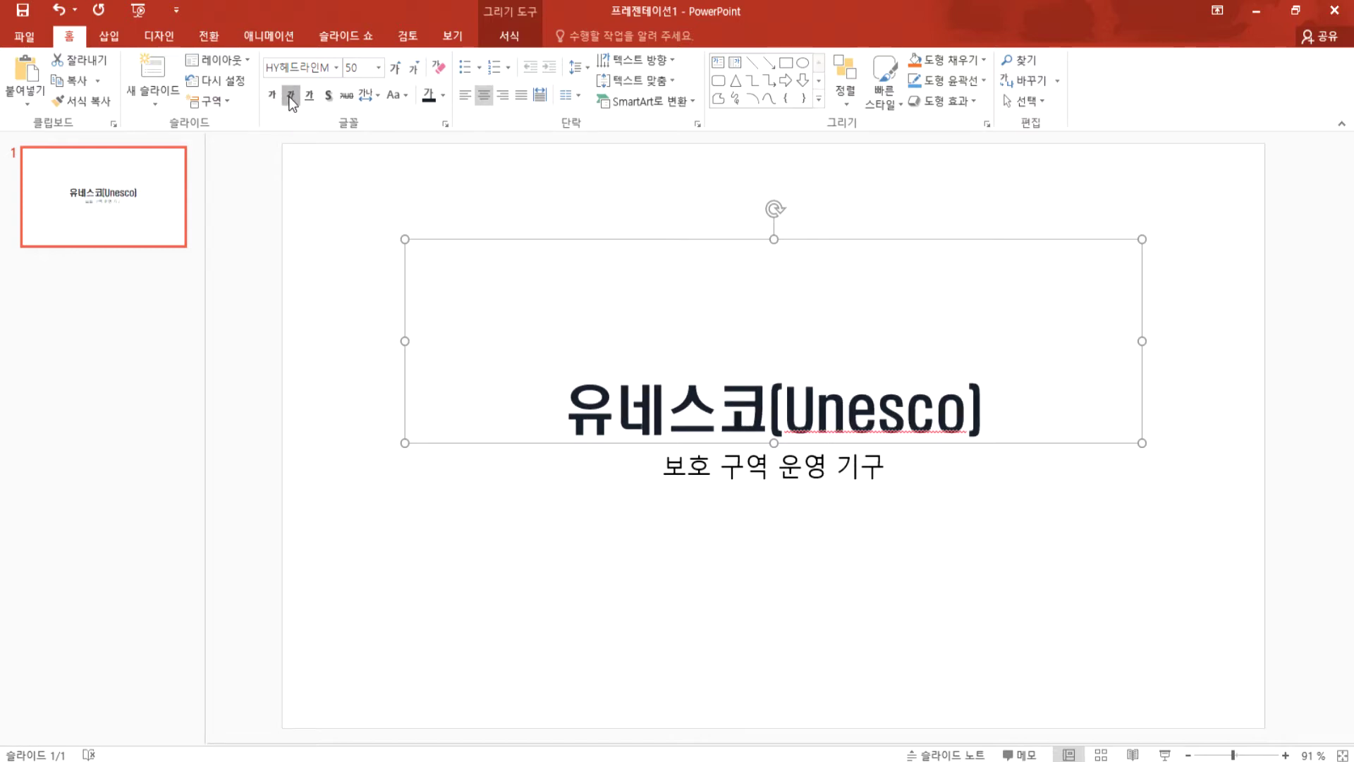
Step: Try italic and underline formatting on the title text, turning each off again
{"action": "left_click", "coordinate": [289, 96]}
{"action": "left_click", "coordinate": [289, 96]}
{"action": "left_click", "coordinate": [311, 98]}
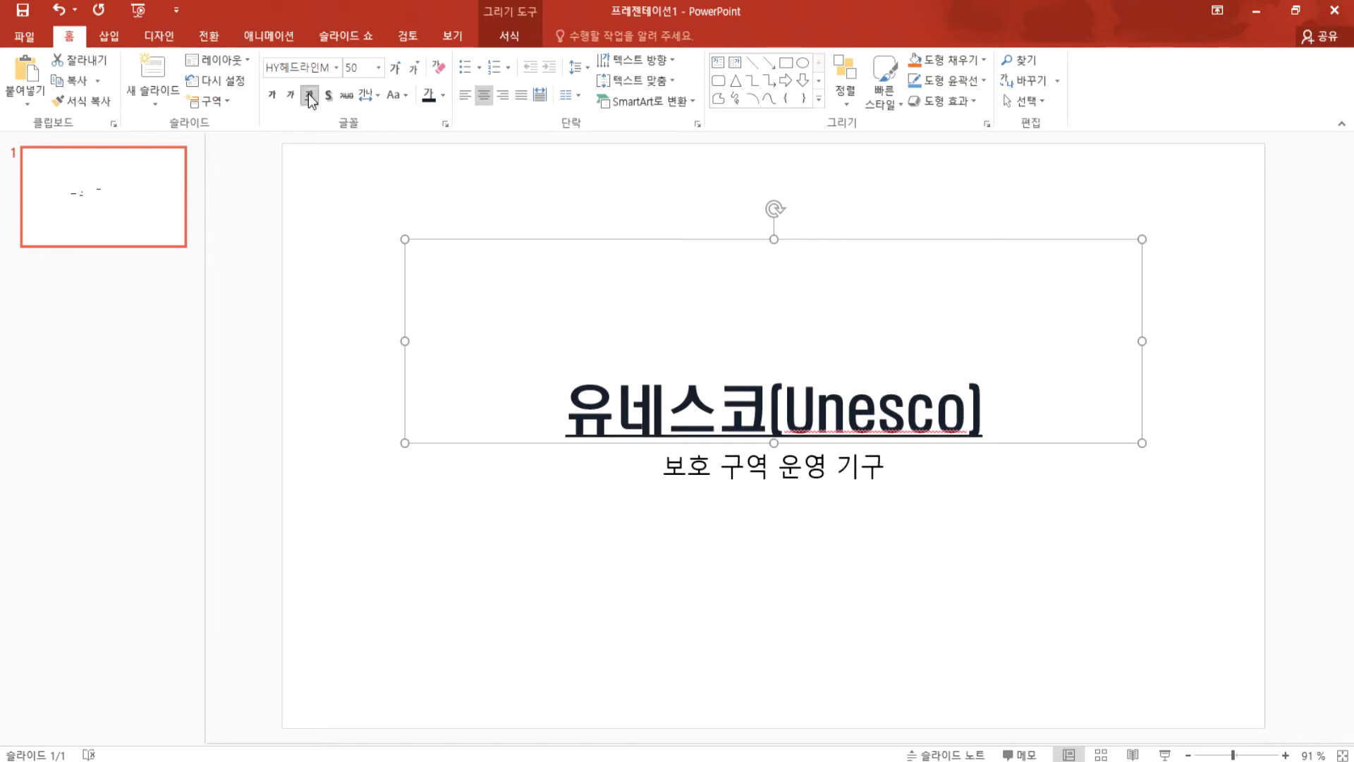
{"action": "left_click", "coordinate": [311, 98]}
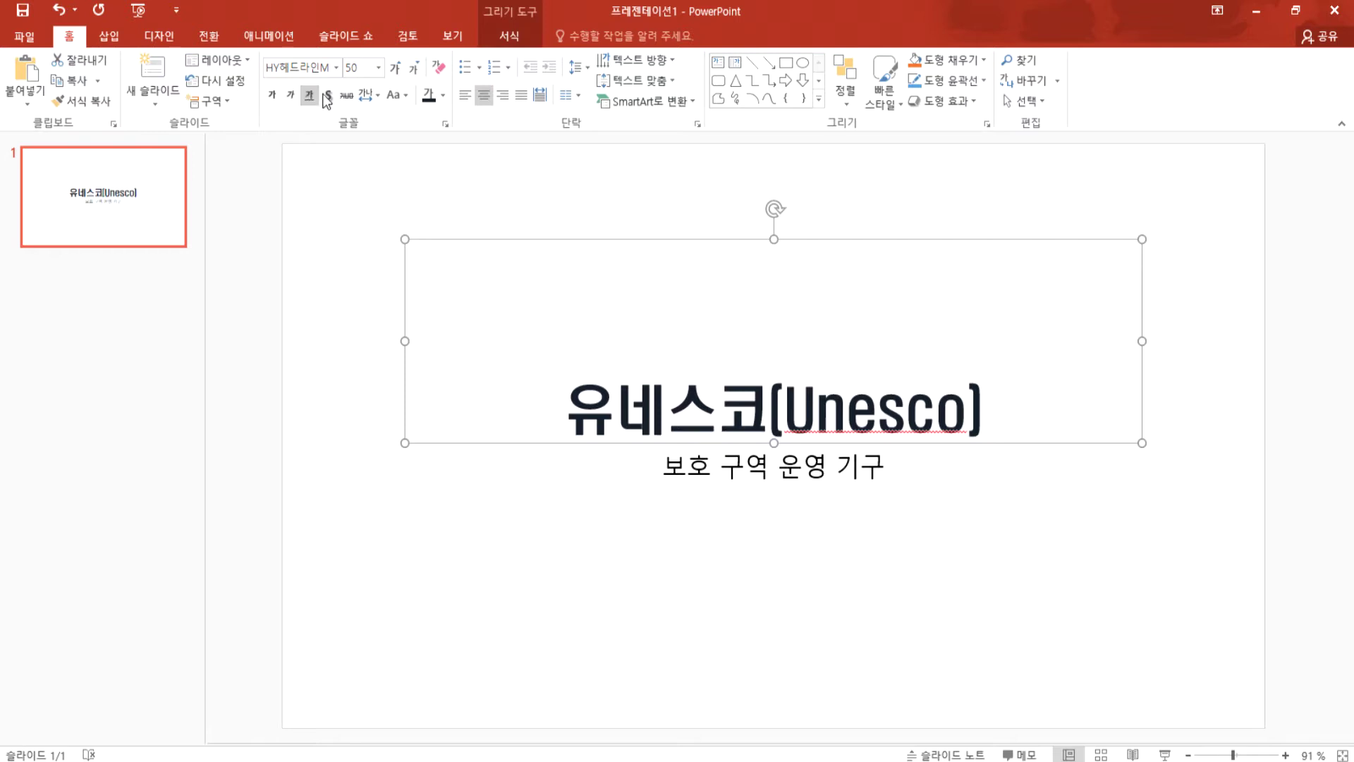
Step: Compare the title text with and without a text shadow, ending with the shadow off
{"action": "left_click", "coordinate": [328, 93]}
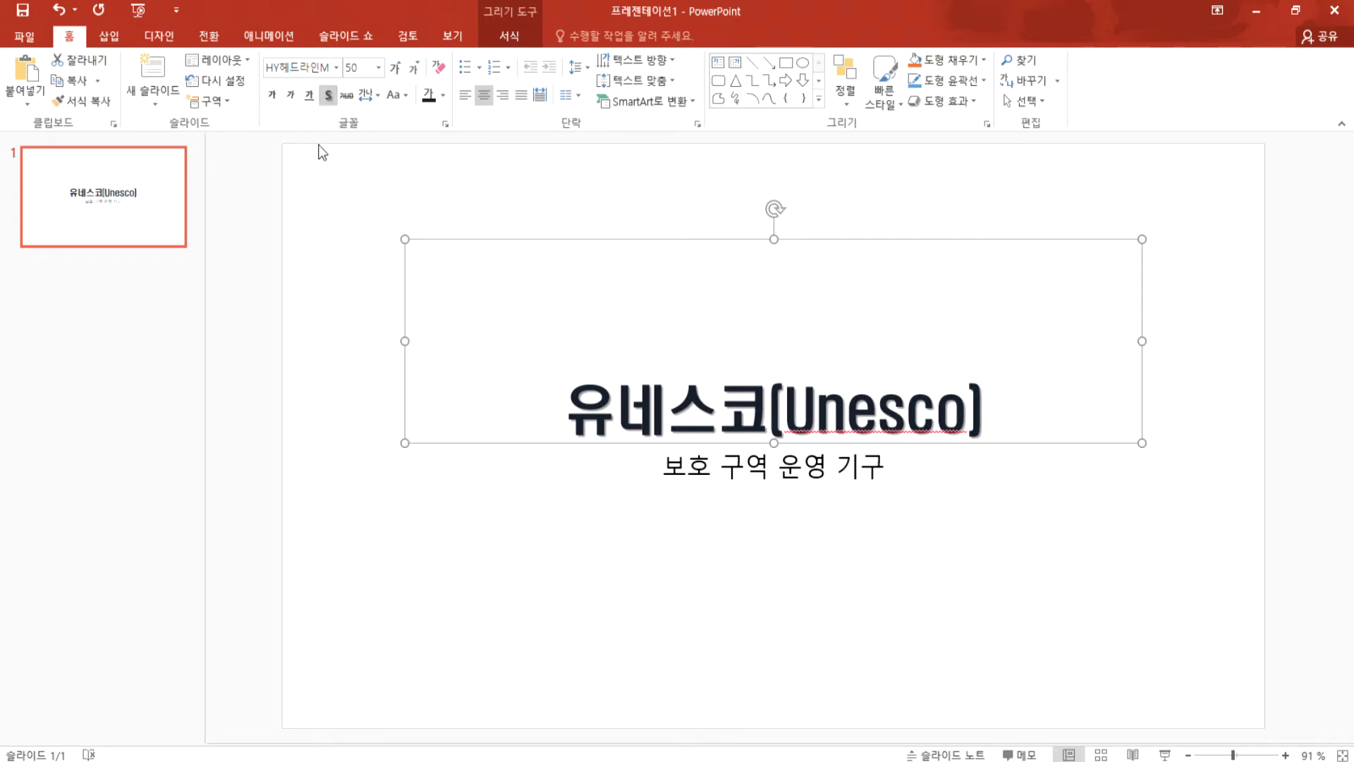
{"action": "left_click", "coordinate": [330, 96]}
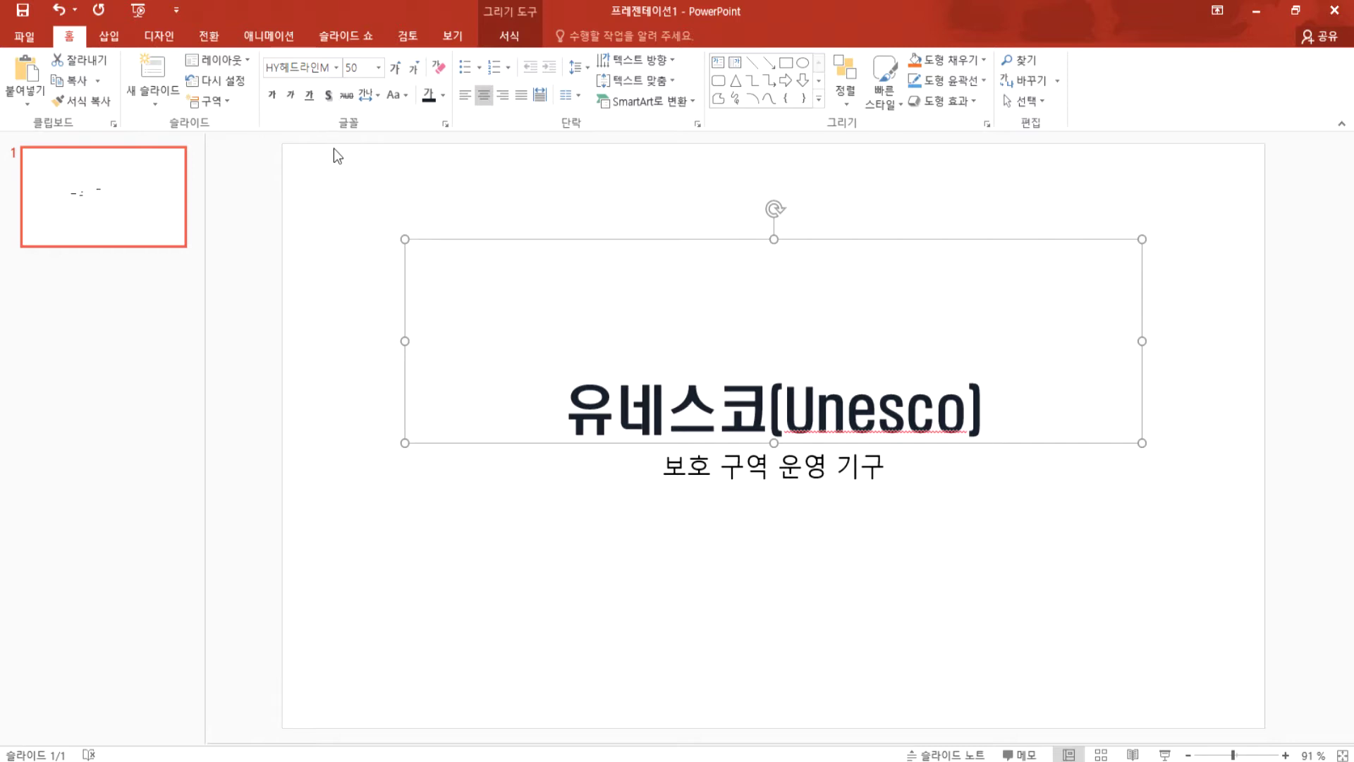
{"action": "left_click", "coordinate": [330, 96]}
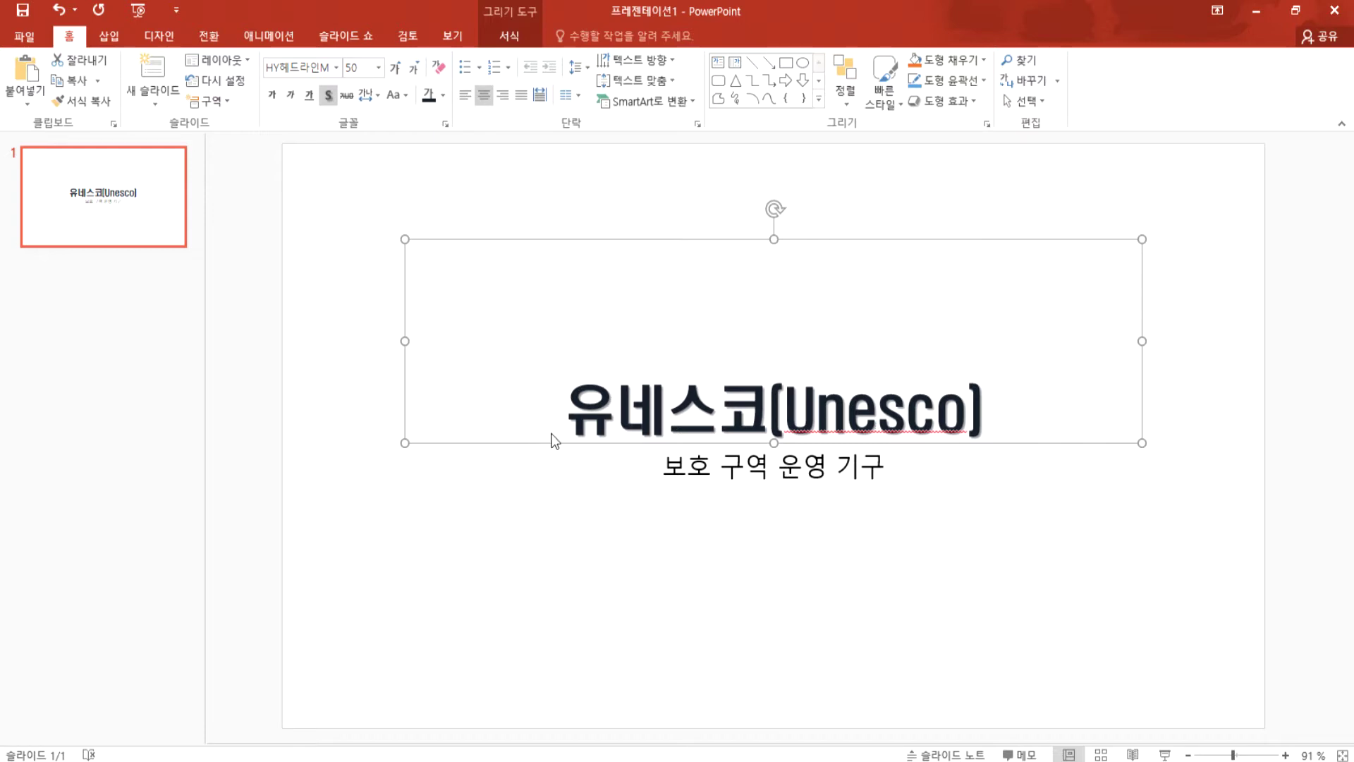
{"action": "left_click", "coordinate": [328, 95]}
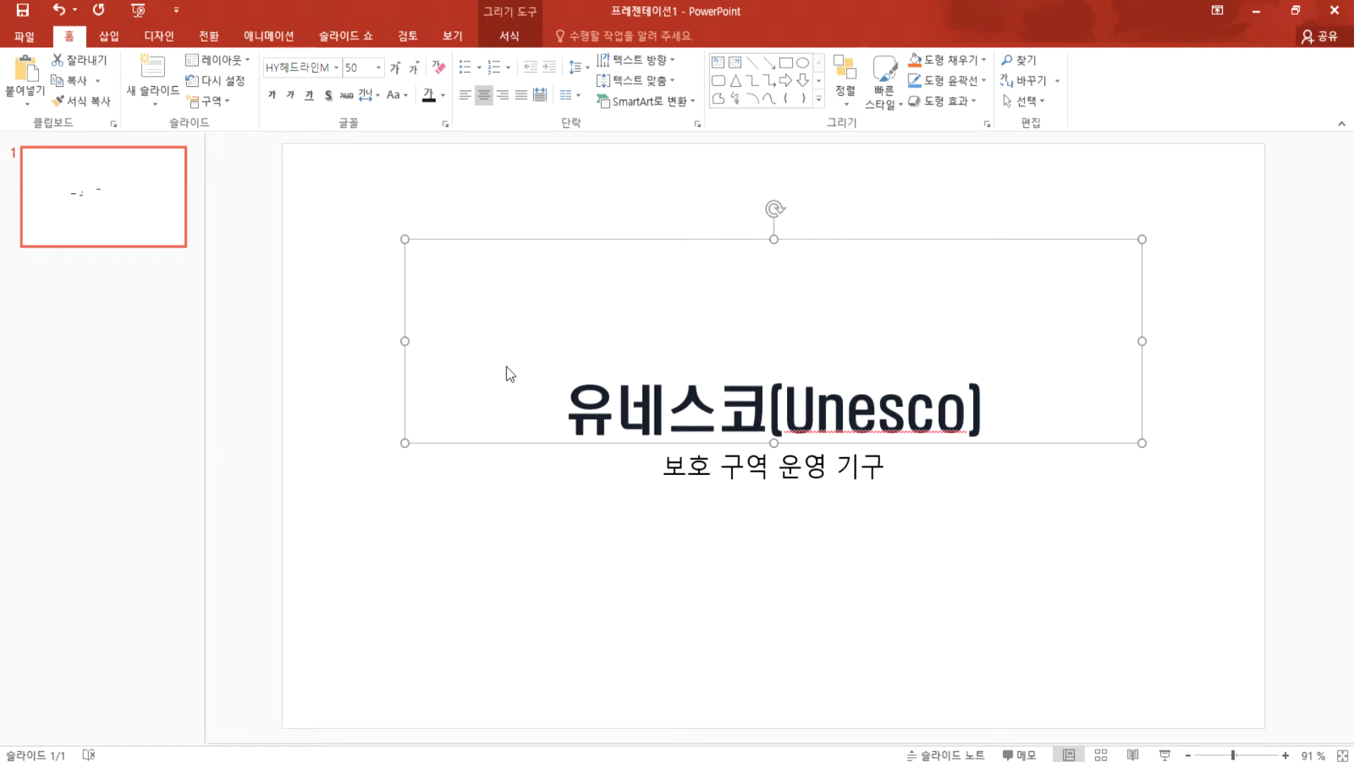
Step: Duplicate the text 유네스코(Unesco) on a second line within the title box
{"action": "left_click", "coordinate": [936, 411]}
{"action": "left_click_drag", "start_coordinate": [989, 414], "coordinate": [502, 427]}
{"action": "key", "text": "ctrl+c"}
{"action": "left_click", "coordinate": [1027, 427]}
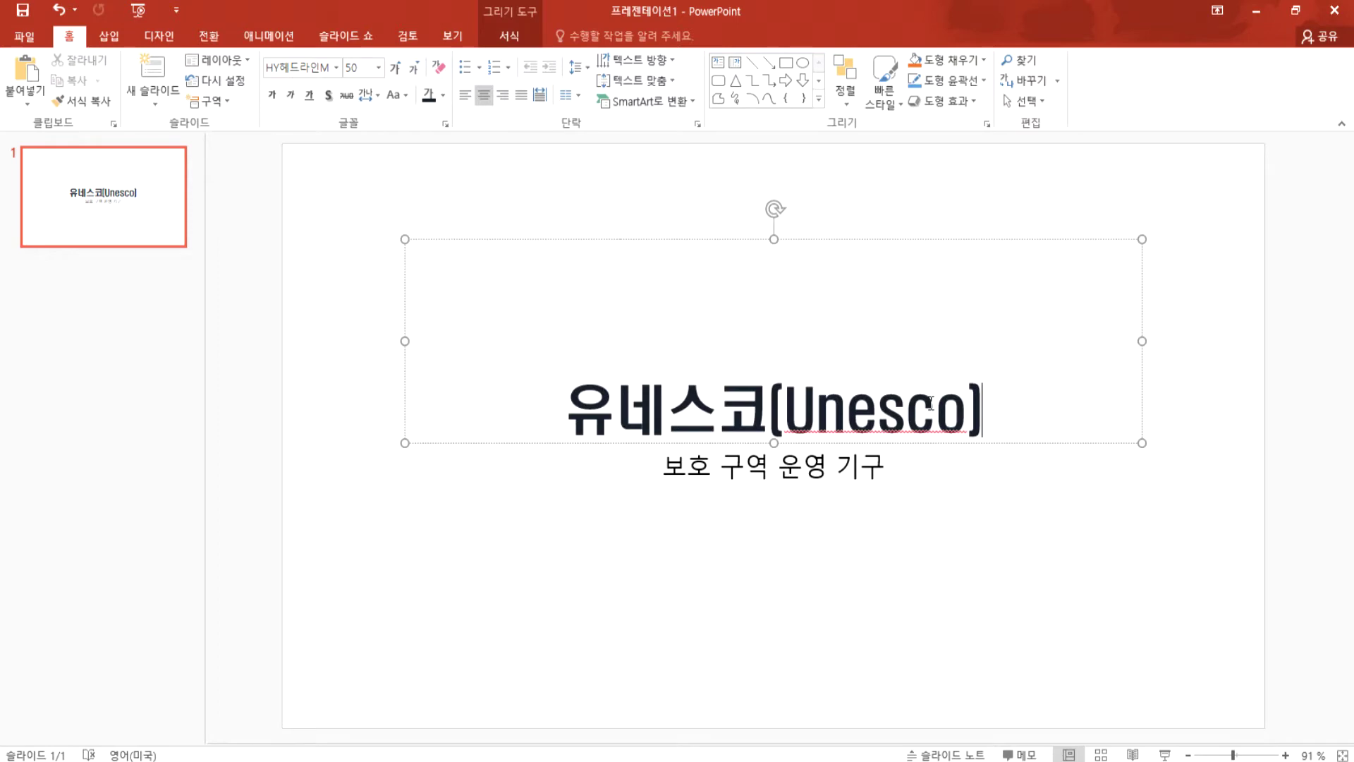
{"action": "key", "text": "Return"}
{"action": "key", "text": "ctrl+v"}
Step: Apply a text shadow to the upper title line, and compare both lines in the slide show
{"action": "left_click_drag", "start_coordinate": [567, 349], "coordinate": [991, 346]}
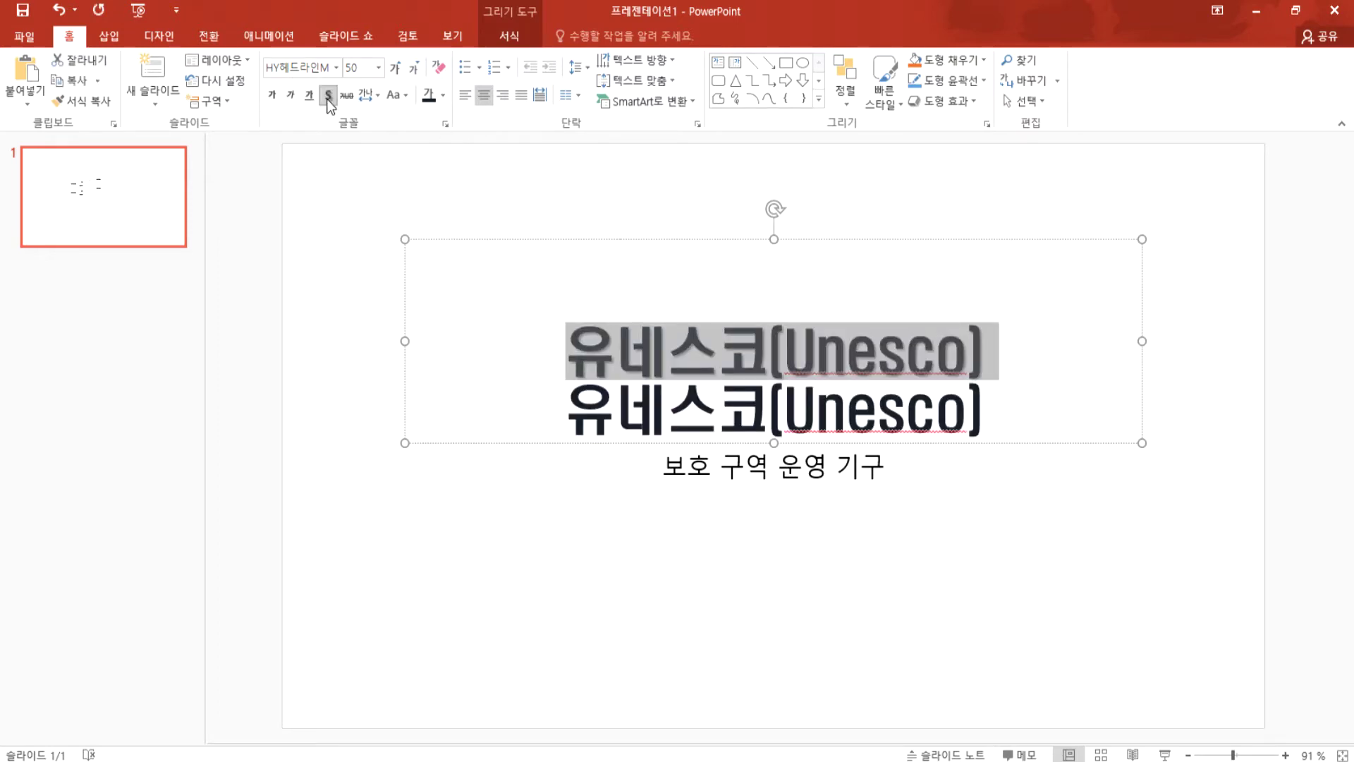
{"action": "left_click", "coordinate": [564, 525]}
{"action": "key", "text": "F5"}
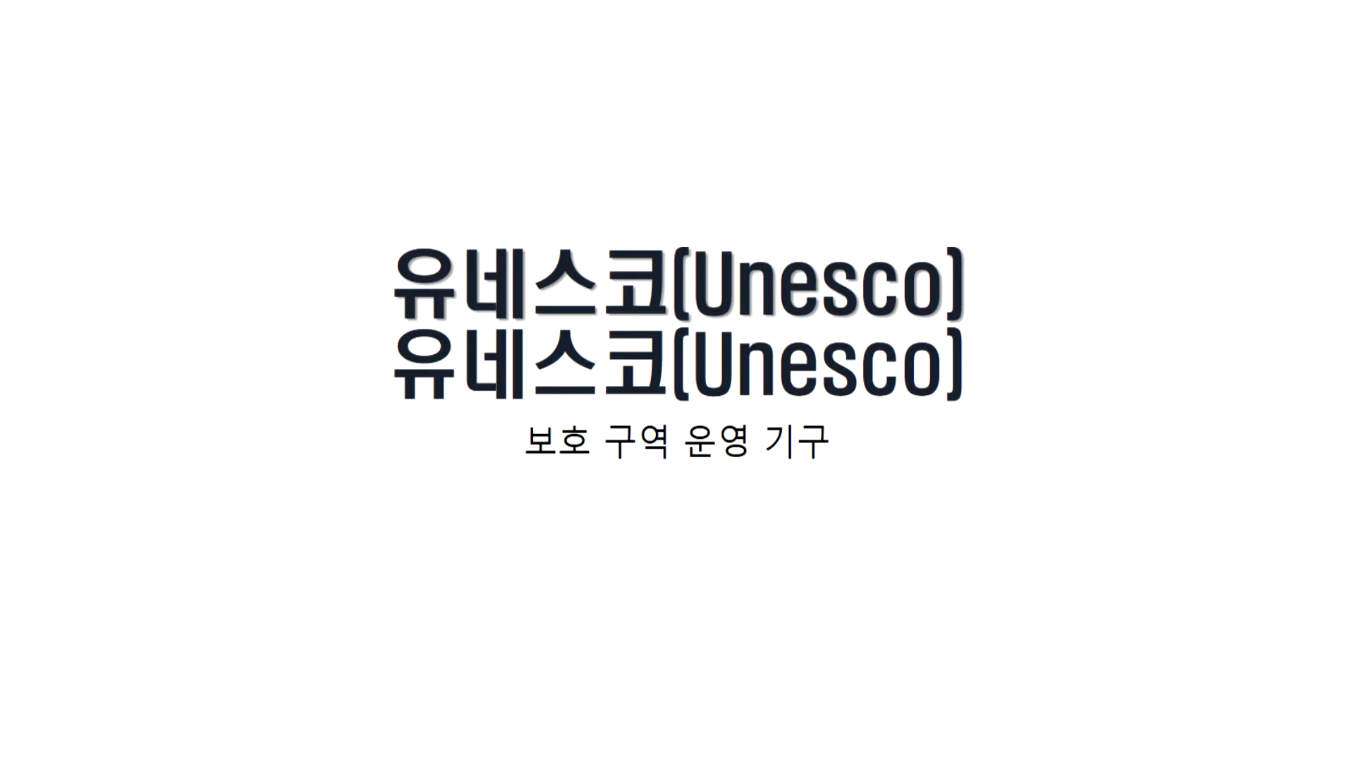
{"action": "key", "text": "Escape"}
{"action": "left_click", "coordinate": [616, 314]}
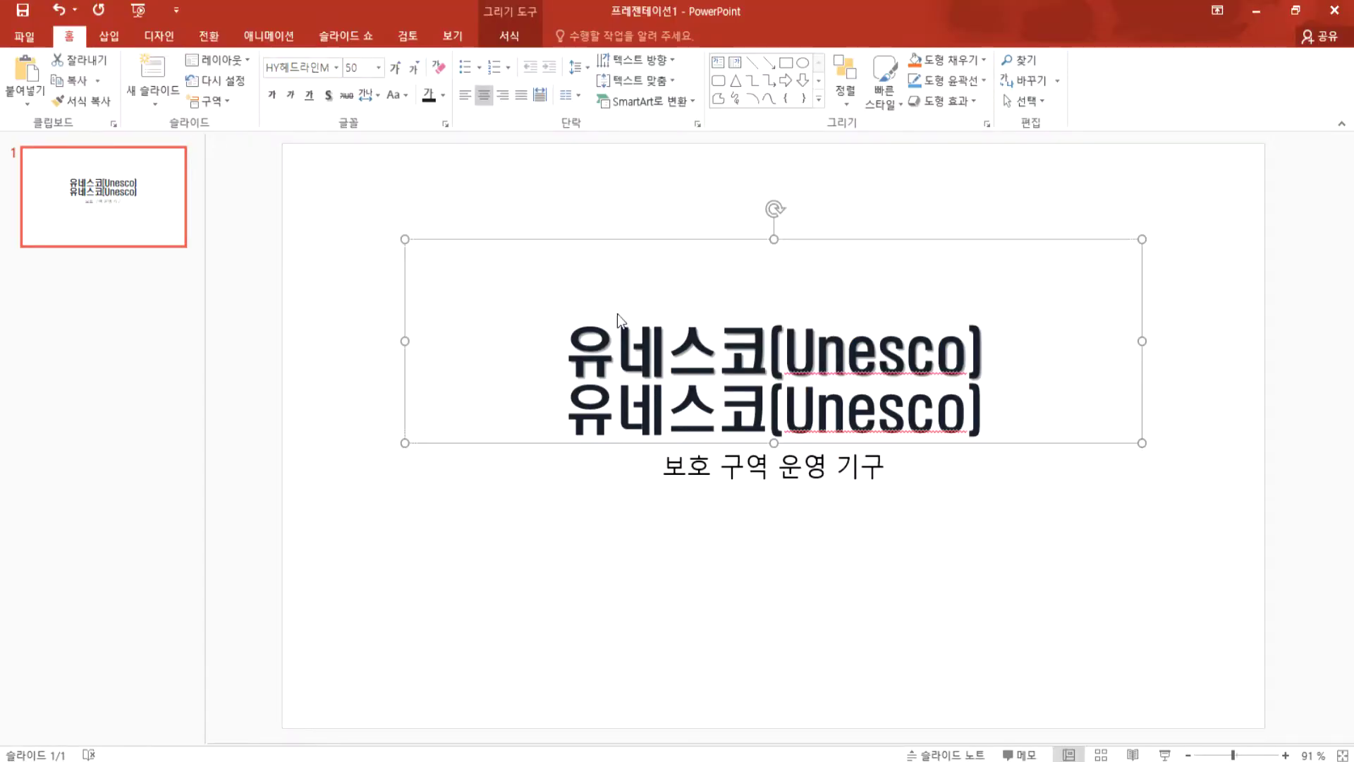
Step: Enlarge both title lines by four font sizes, and preview them in the slide show
{"action": "left_click", "coordinate": [396, 70]}
{"action": "left_click", "coordinate": [396, 70]}
{"action": "left_click", "coordinate": [396, 70]}
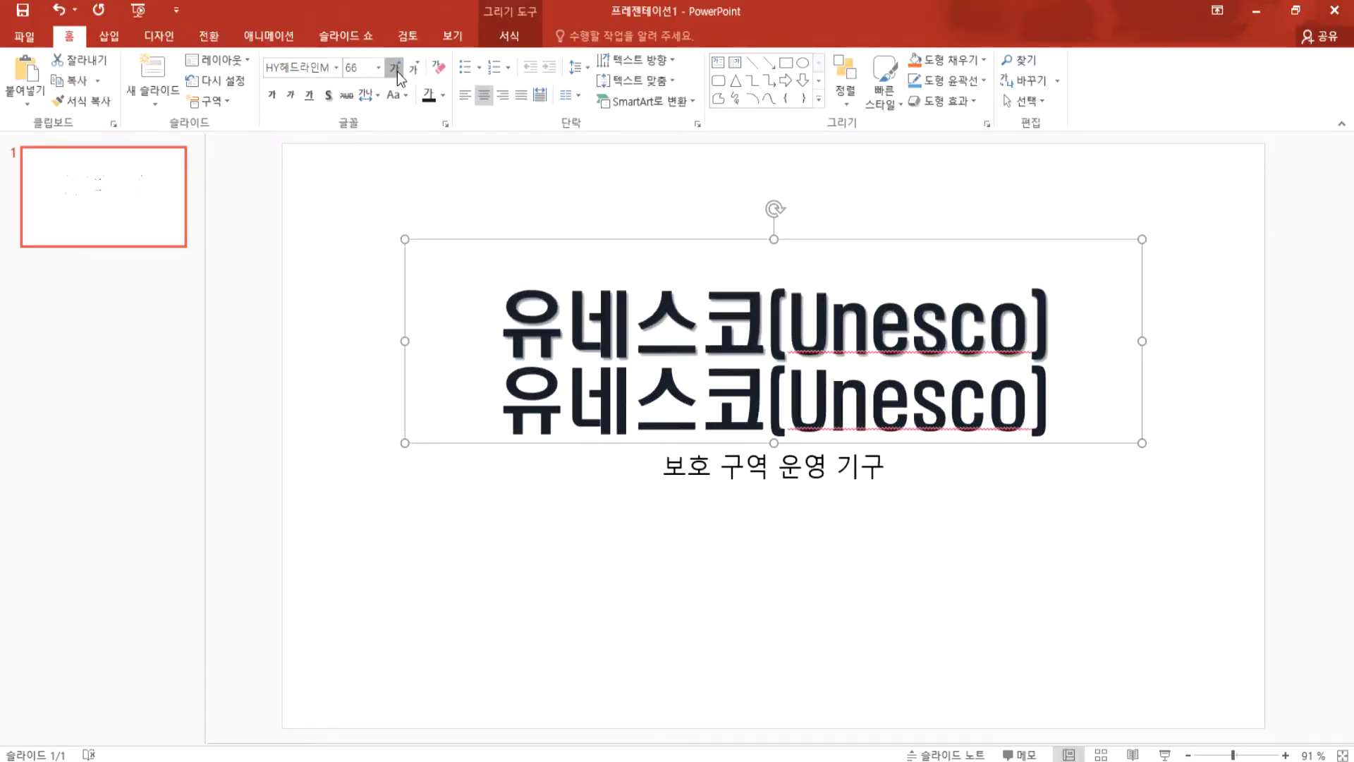
{"action": "left_click", "coordinate": [396, 70]}
{"action": "key", "text": "F5"}
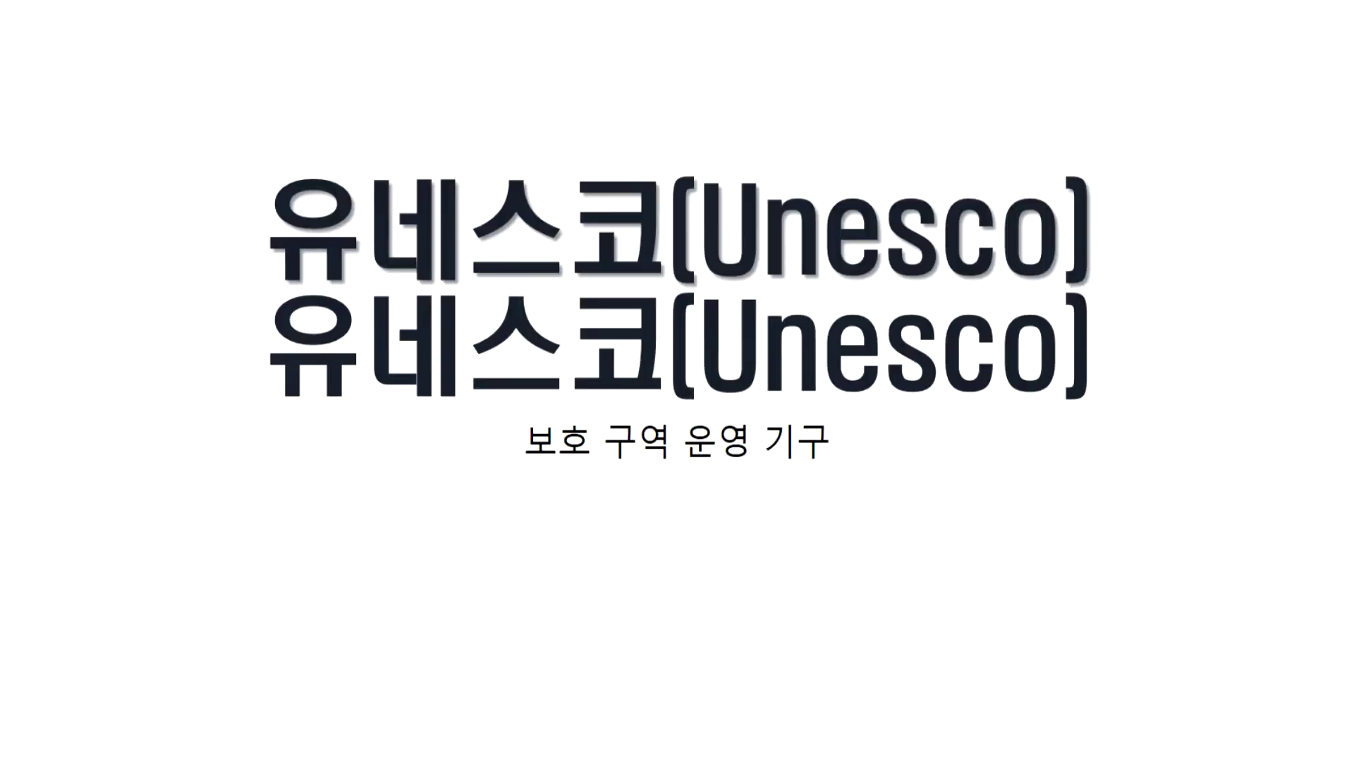
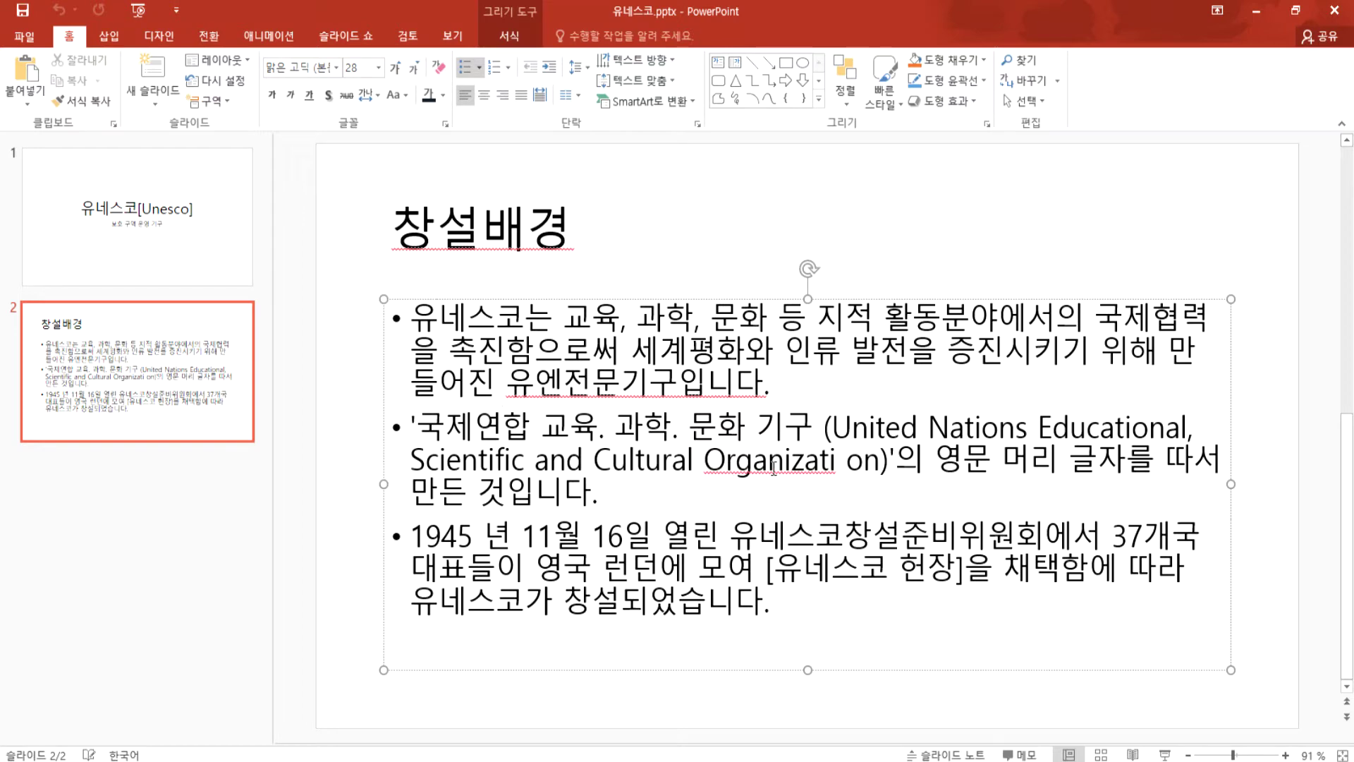
Step: Remove the stray space inside "Organizati on" in slide 2's second bullet so the word reads "Organization"
{"action": "left_click", "coordinate": [835, 460]}
{"action": "key", "text": "Delete"}
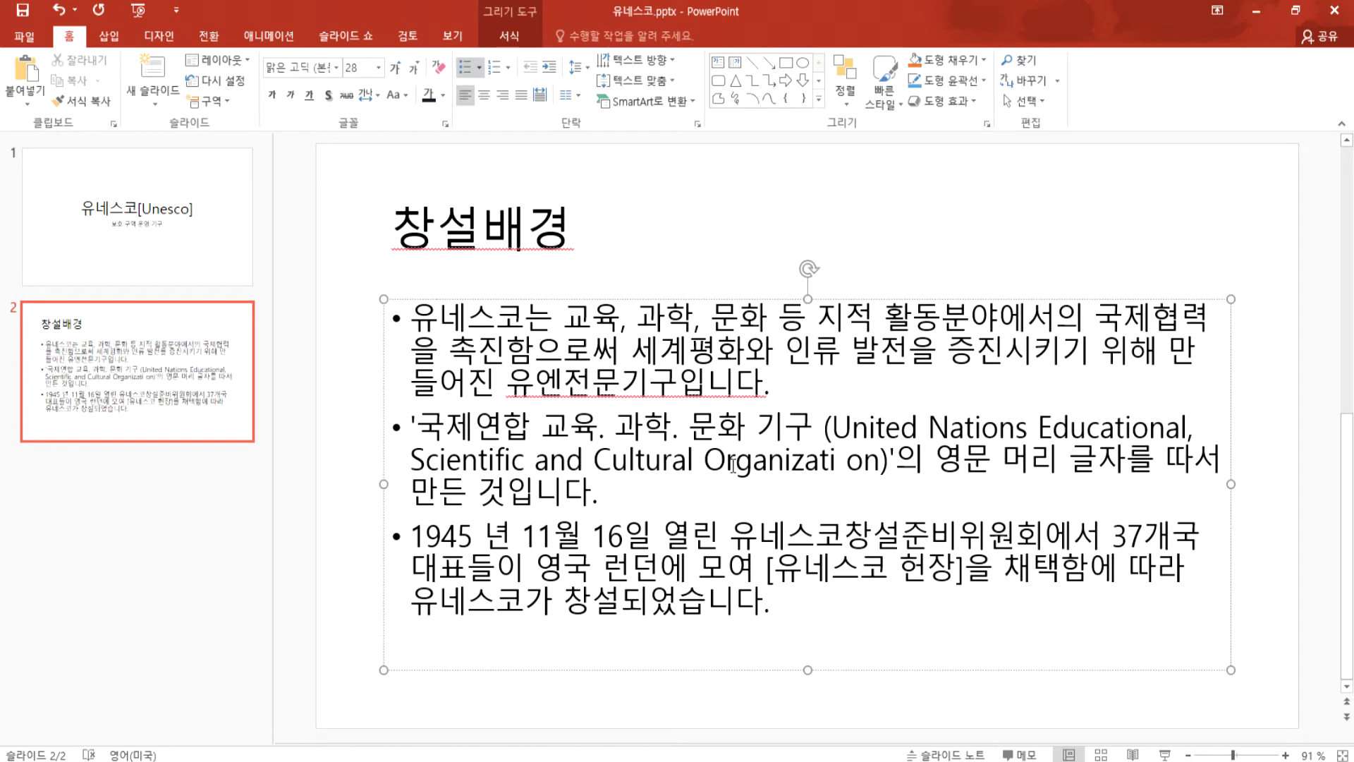
{"action": "key", "text": "shift+Right"}
{"action": "left_click_drag", "start_coordinate": [830, 462], "coordinate": [754, 462]}
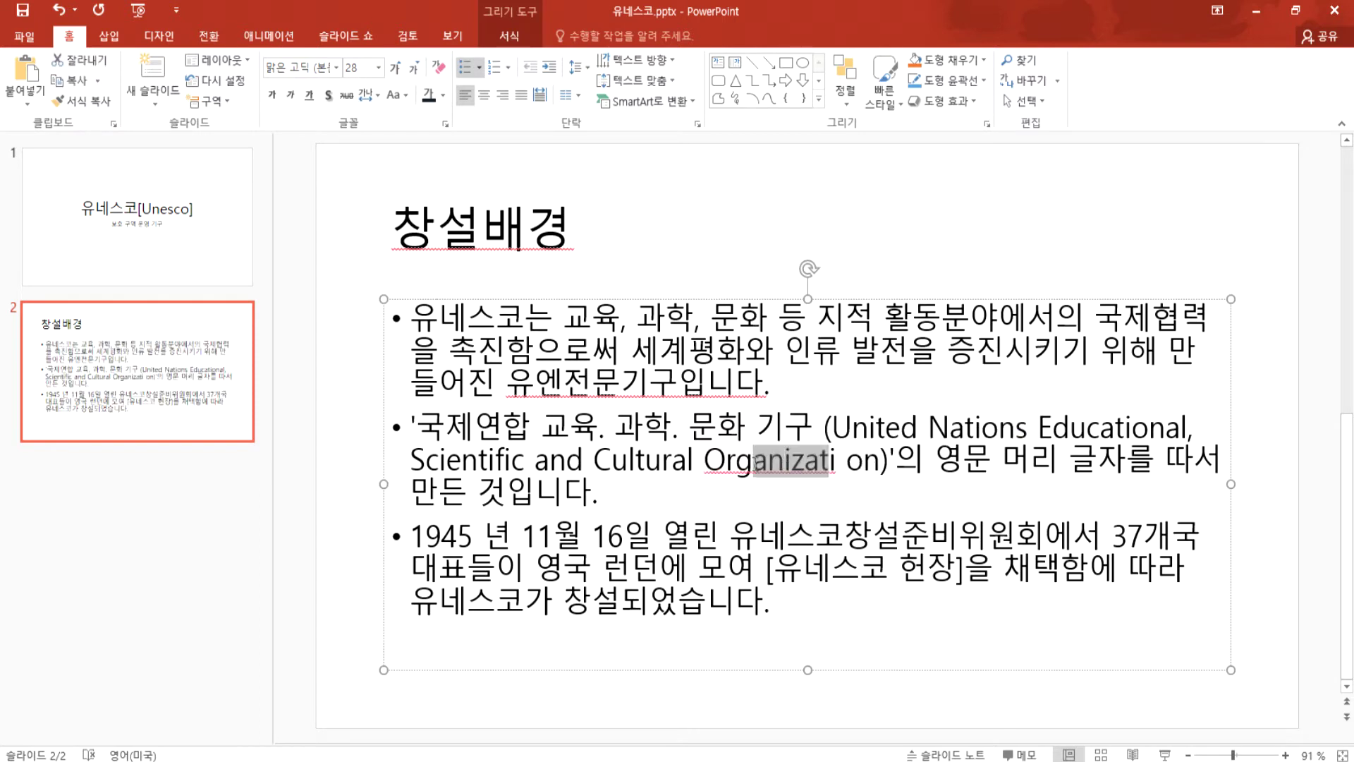
{"action": "left_click", "coordinate": [838, 462]}
{"action": "key", "text": "Delete"}
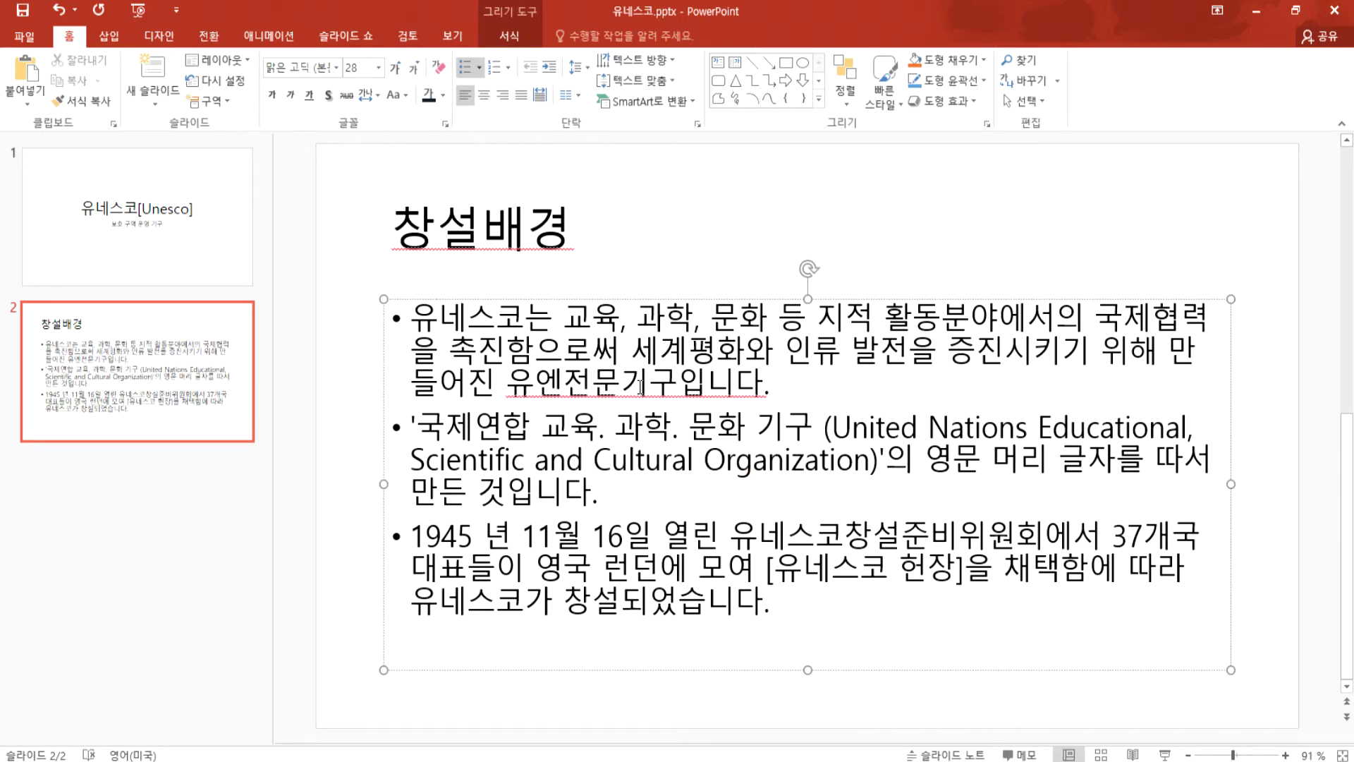
Step: Try a space between 유엔 and 전문기구 in the first bullet, and remove it again
{"action": "left_click", "coordinate": [570, 386]}
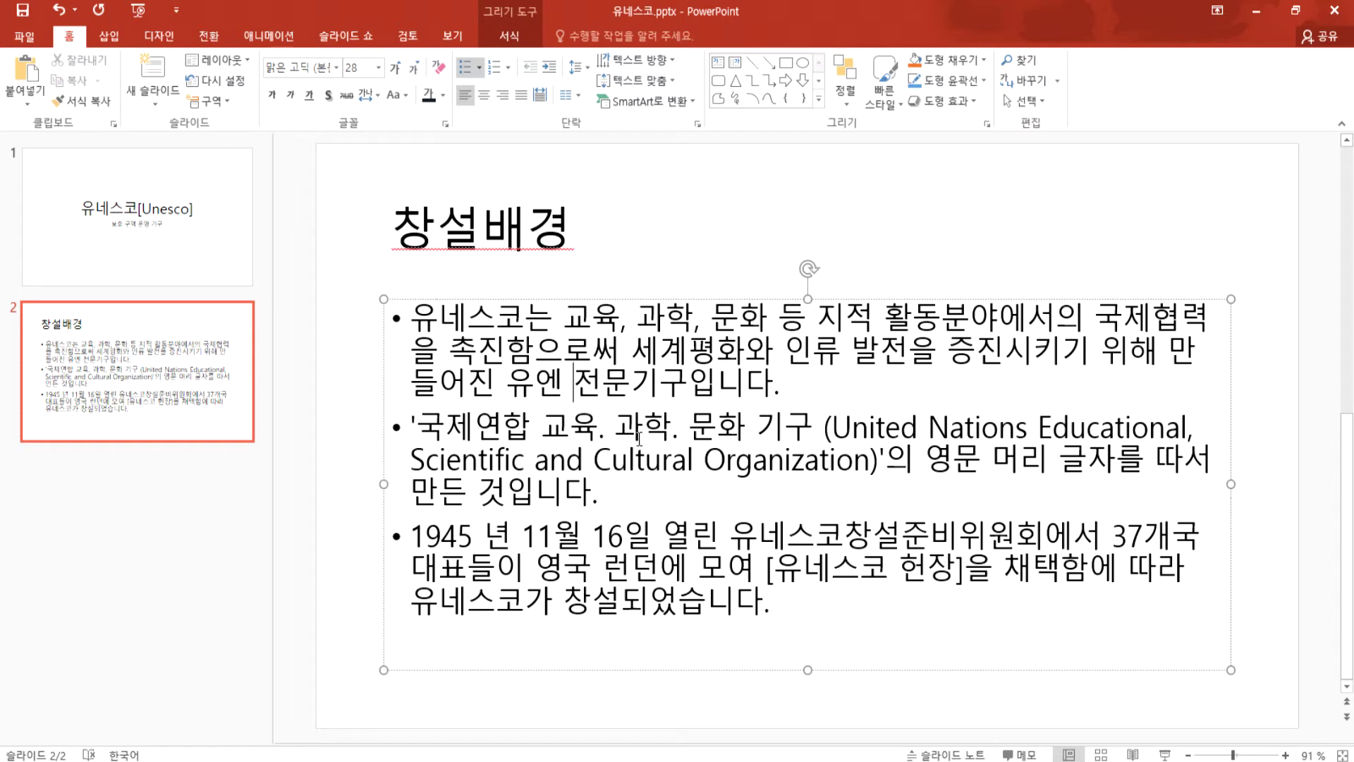
{"action": "key", "text": "BackSpace"}
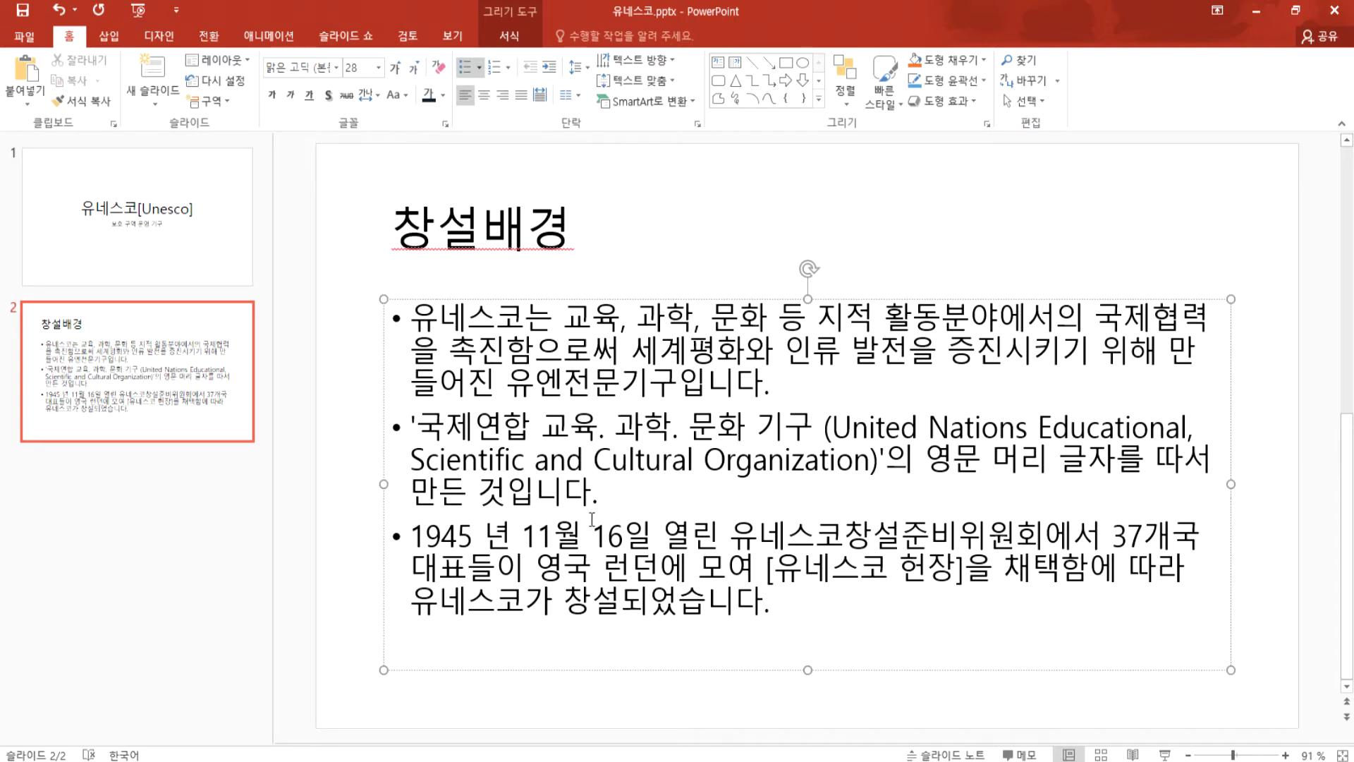
Step: Insert a space in slide 2's title so it reads 창설 배경
{"action": "scroll", "coordinate": [541, 511], "scroll_direction": "up", "scroll_amount": 1}
{"action": "scroll", "coordinate": [542, 511], "scroll_direction": "down", "scroll_amount": 1}
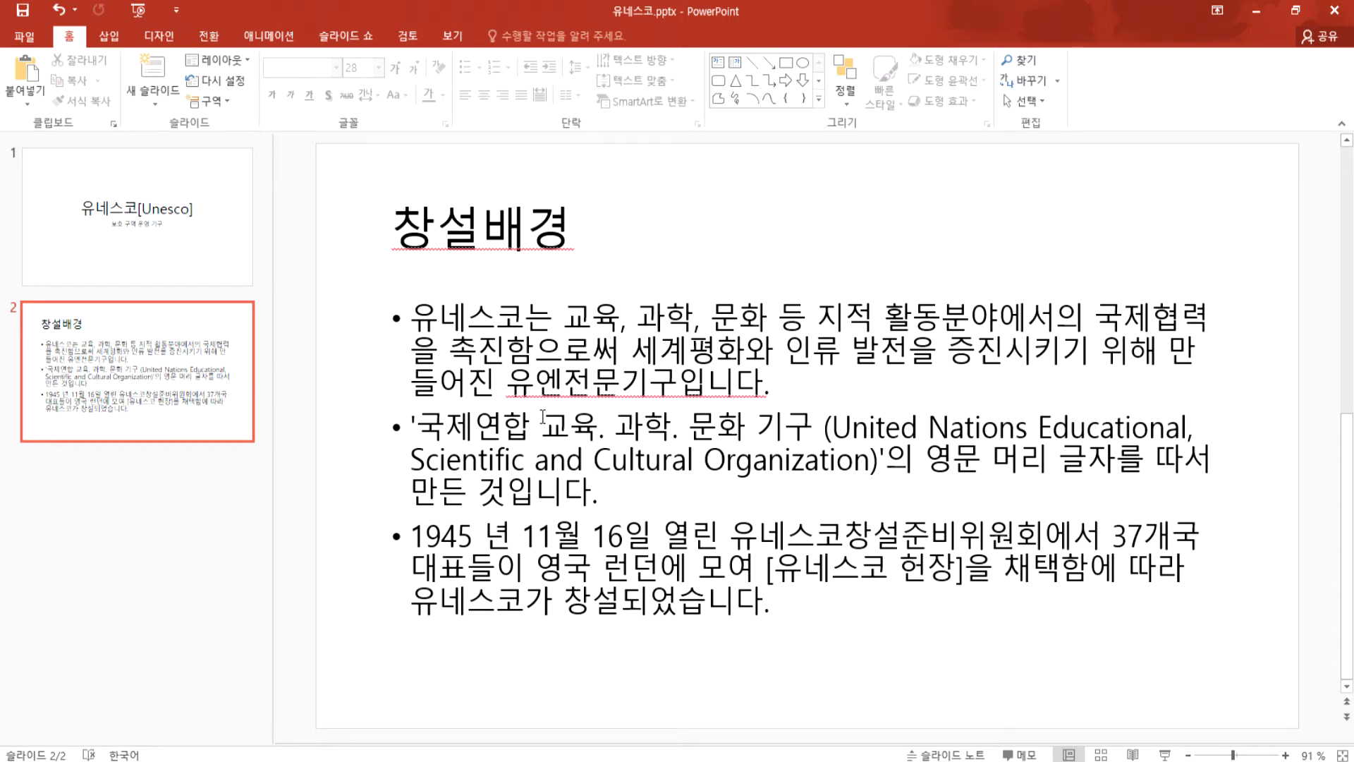
{"action": "left_click", "coordinate": [491, 282]}
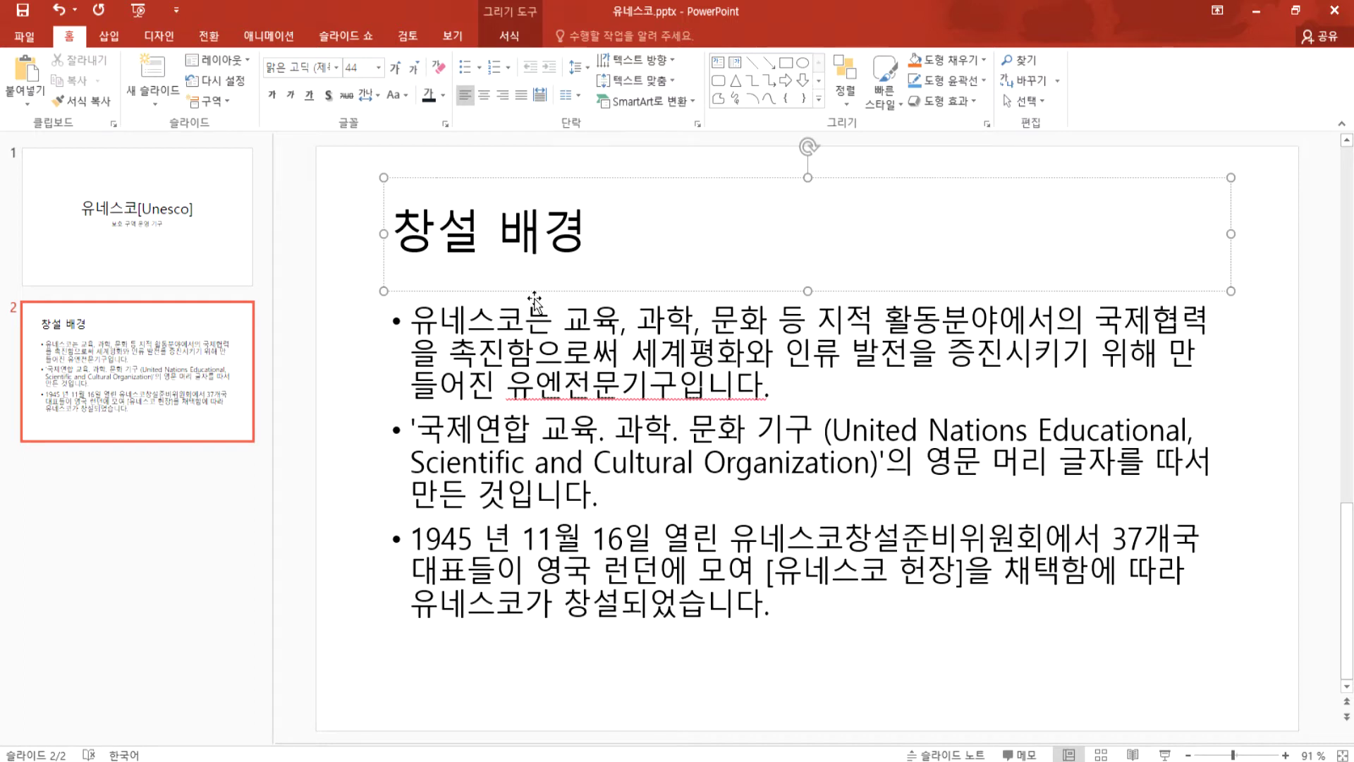
Step: Try slide 2's title without its space, compare it with the first bullet's text, and restore the space in 창설 배경
{"action": "key", "text": "BackSpace"}
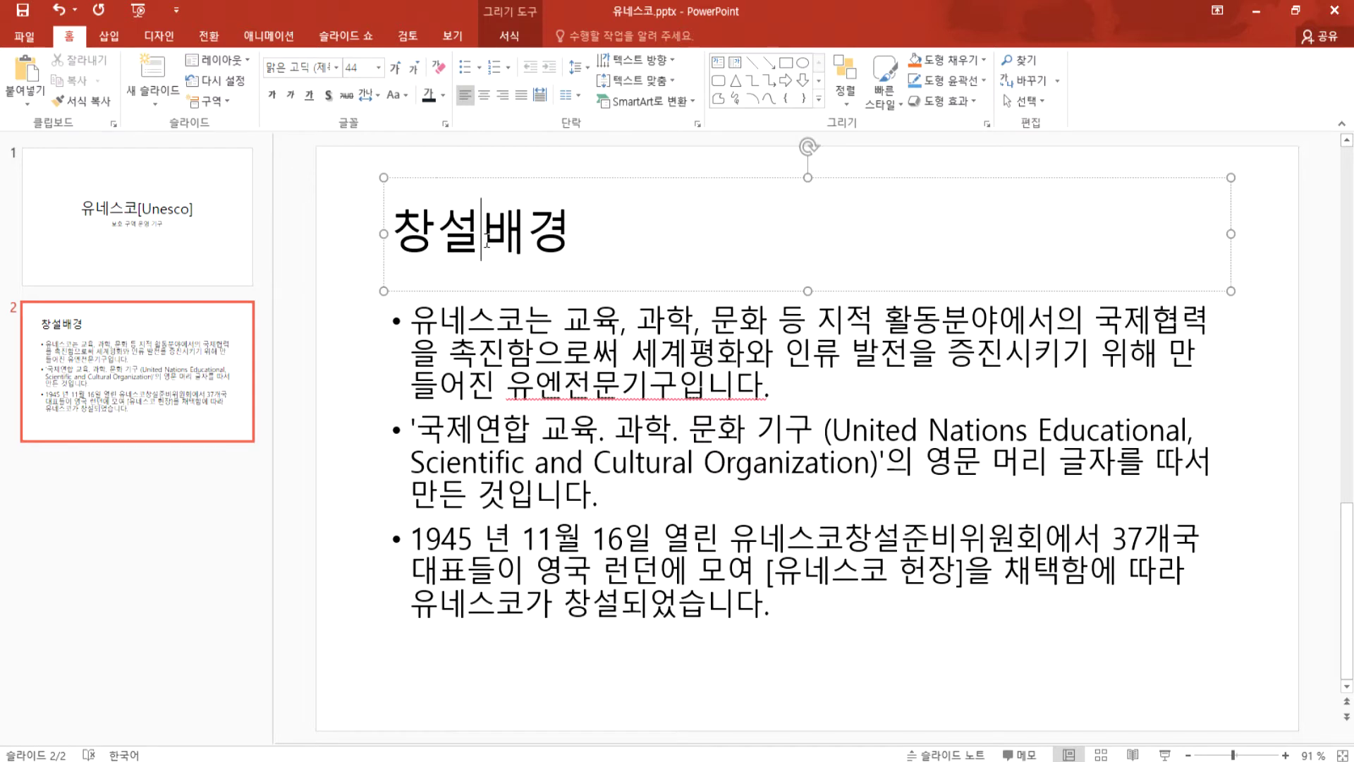
{"action": "left_click", "coordinate": [505, 409]}
{"action": "scroll", "coordinate": [505, 411], "scroll_direction": "up", "scroll_amount": 1}
{"action": "scroll", "coordinate": [505, 411], "scroll_direction": "down", "scroll_amount": 1}
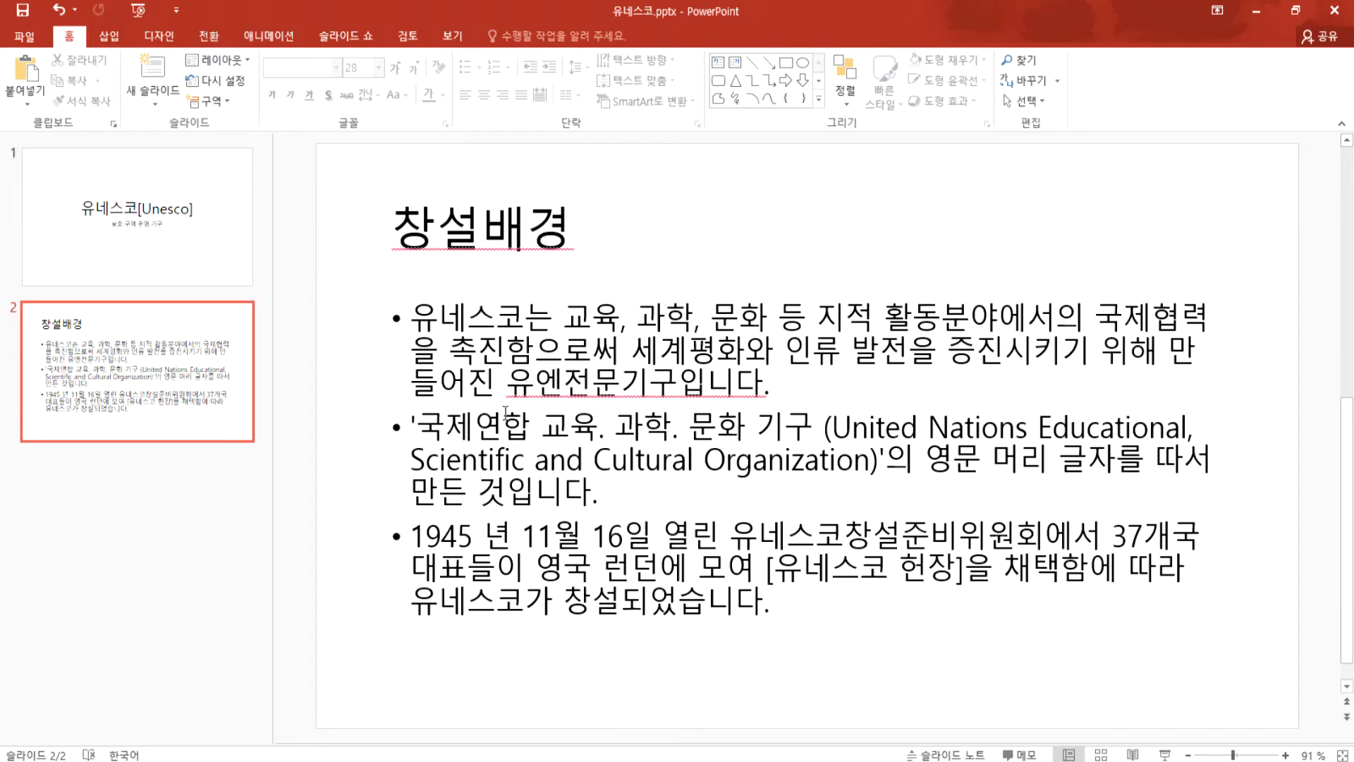
{"action": "left_click", "coordinate": [478, 242]}
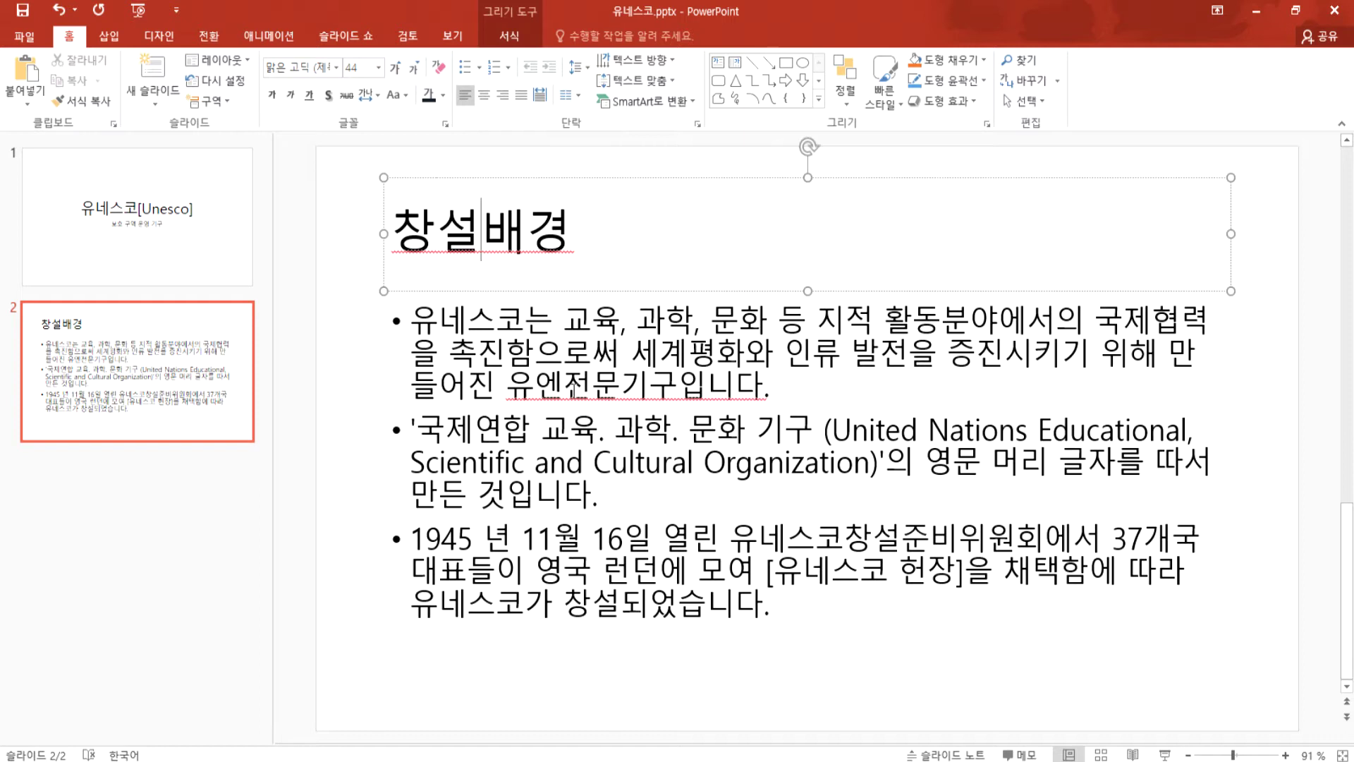
{"action": "left_click", "coordinate": [570, 390]}
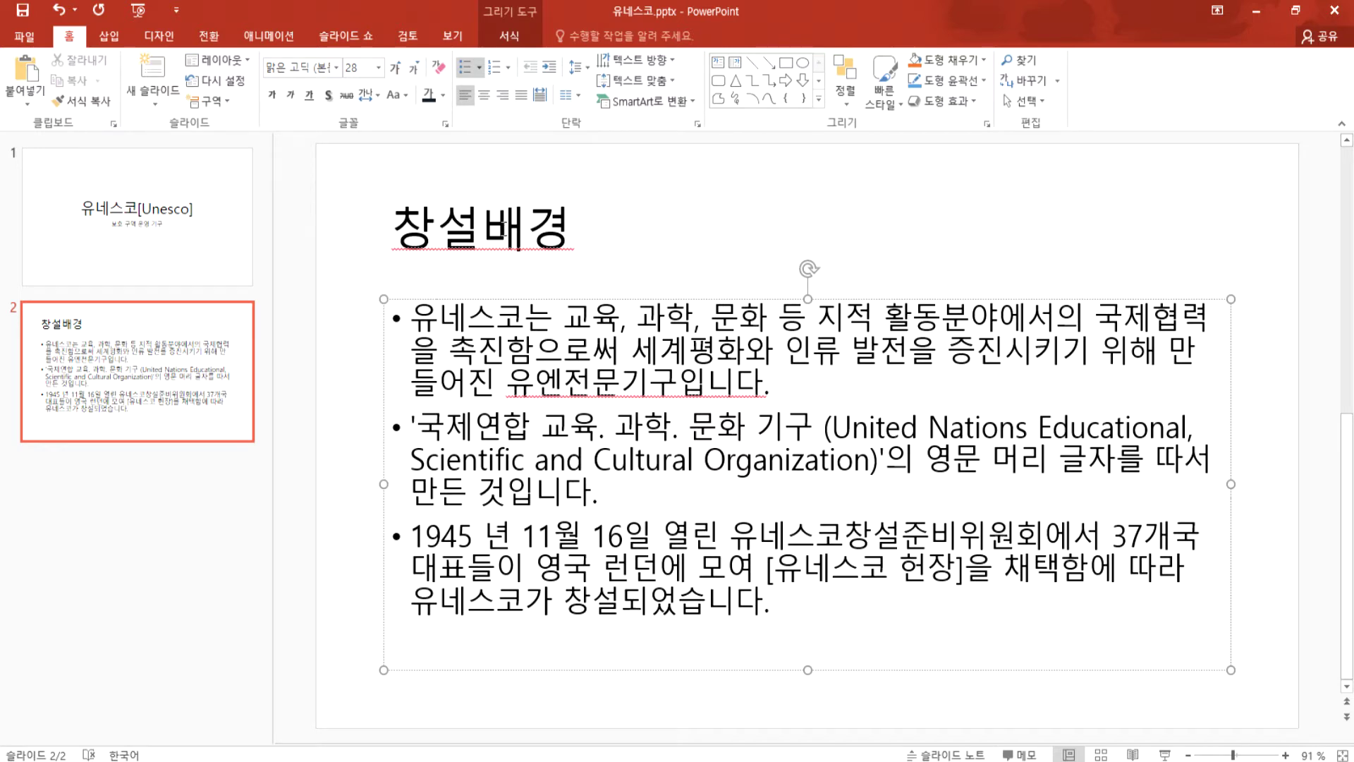
{"action": "left_click", "coordinate": [482, 229]}
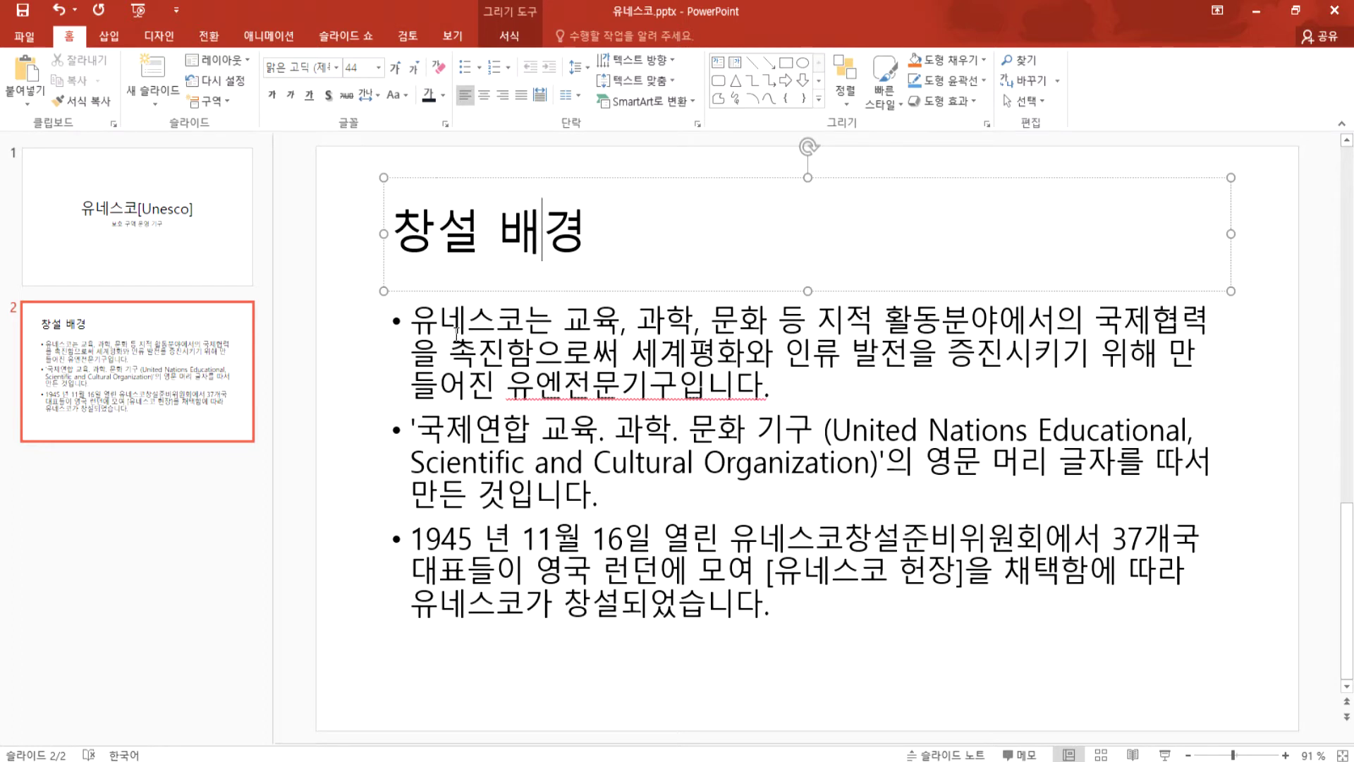
Step: Select text spanning all three bullets on slide 2, try right, centre and left alignment, and justify the paragraphs
{"action": "left_click", "coordinate": [534, 353]}
{"action": "left_click", "coordinate": [788, 385]}
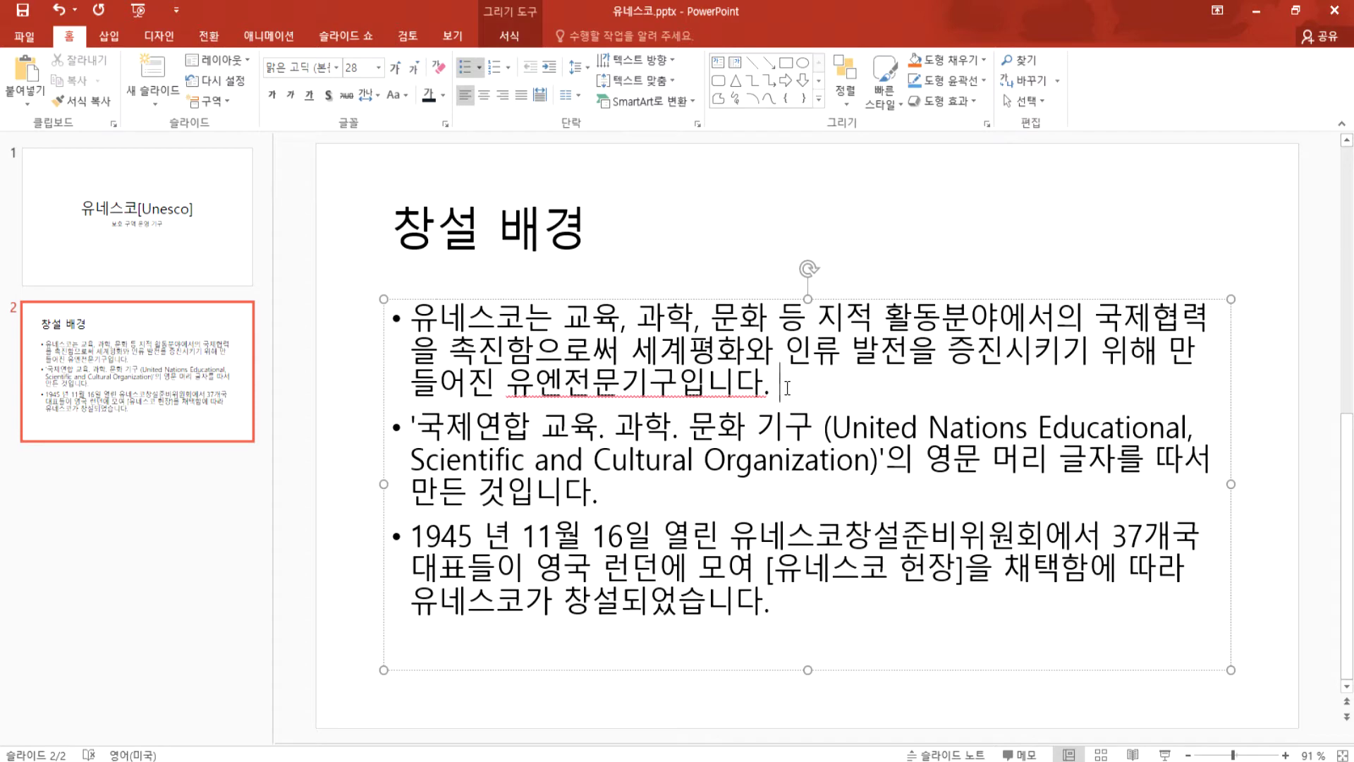
{"action": "left_click_drag", "start_coordinate": [805, 385], "coordinate": [609, 339]}
{"action": "left_click_drag", "start_coordinate": [613, 494], "coordinate": [536, 426]}
{"action": "left_click_drag", "start_coordinate": [783, 603], "coordinate": [605, 568]}
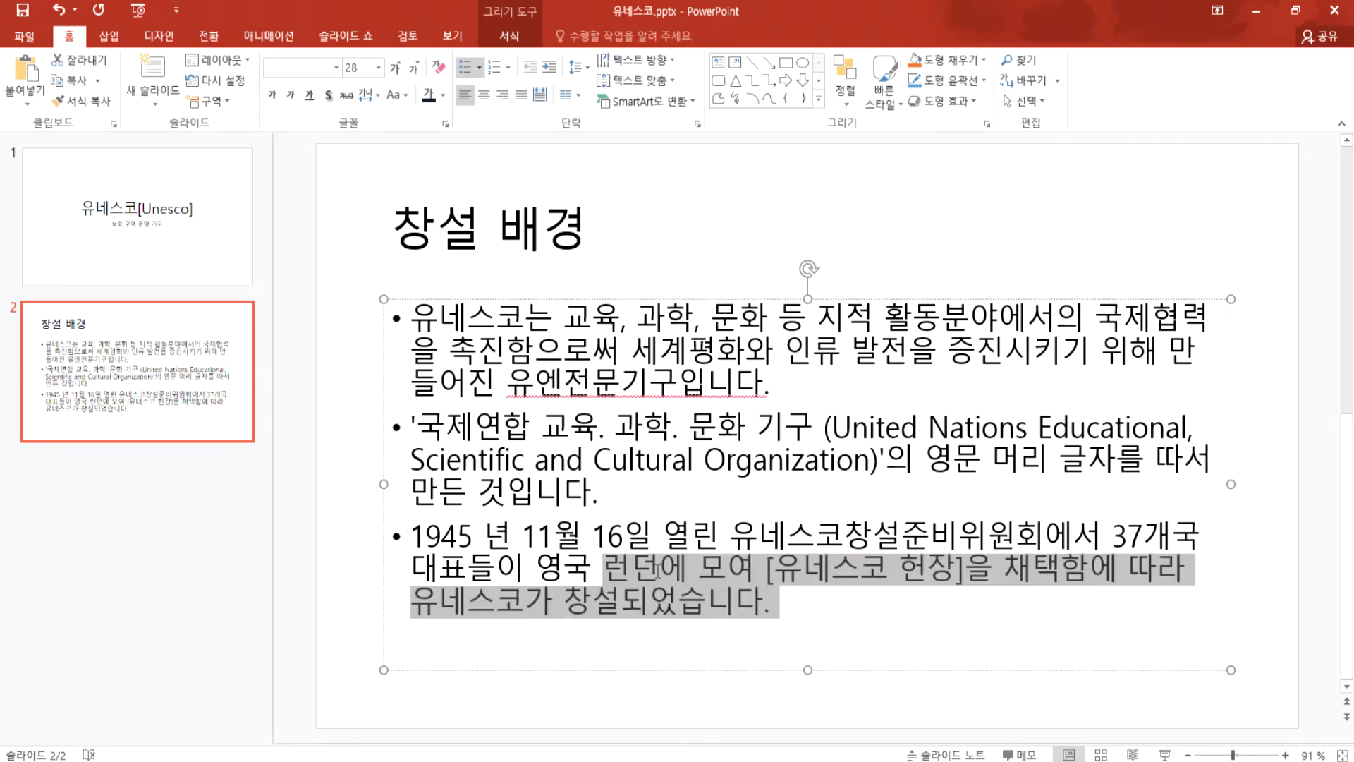
{"action": "left_click_drag", "start_coordinate": [608, 360], "coordinate": [699, 568]}
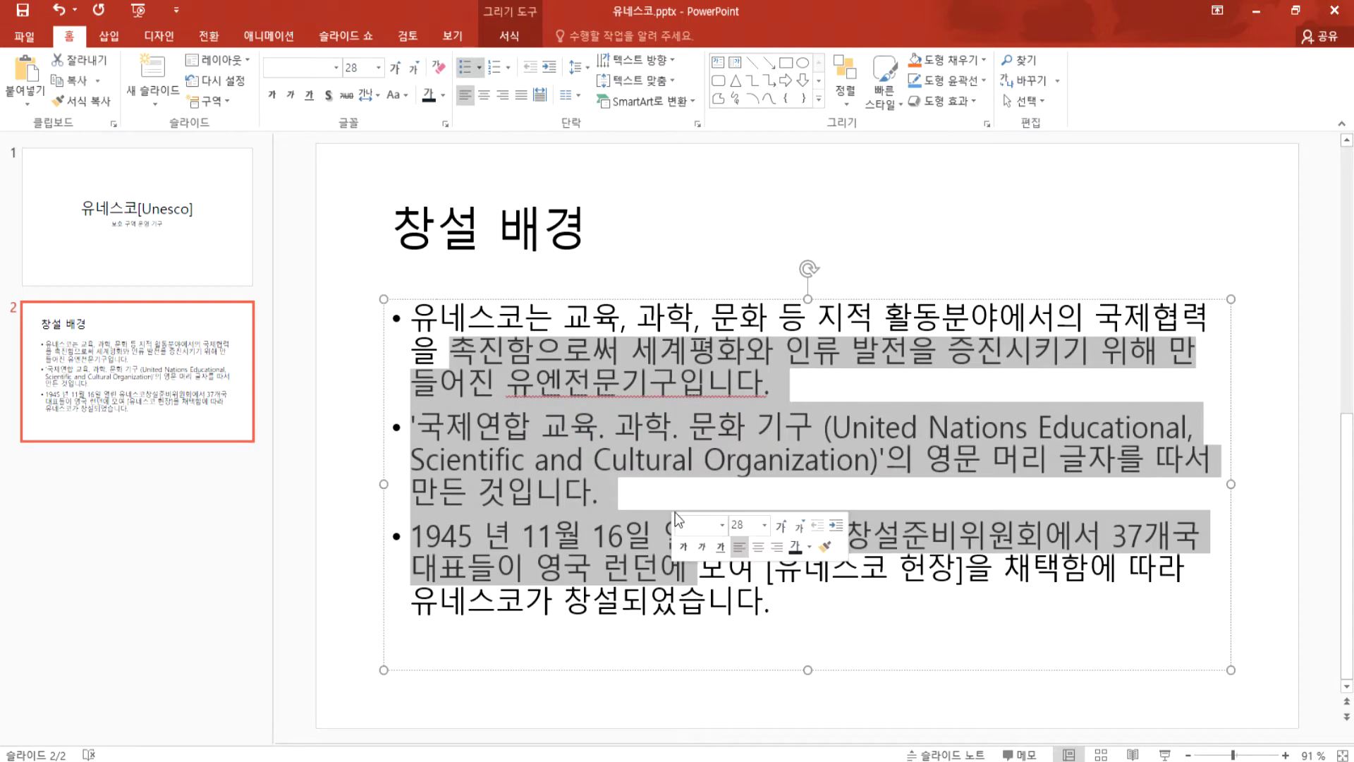
{"action": "left_click_drag", "start_coordinate": [630, 350], "coordinate": [727, 568]}
{"action": "left_click", "coordinate": [503, 95]}
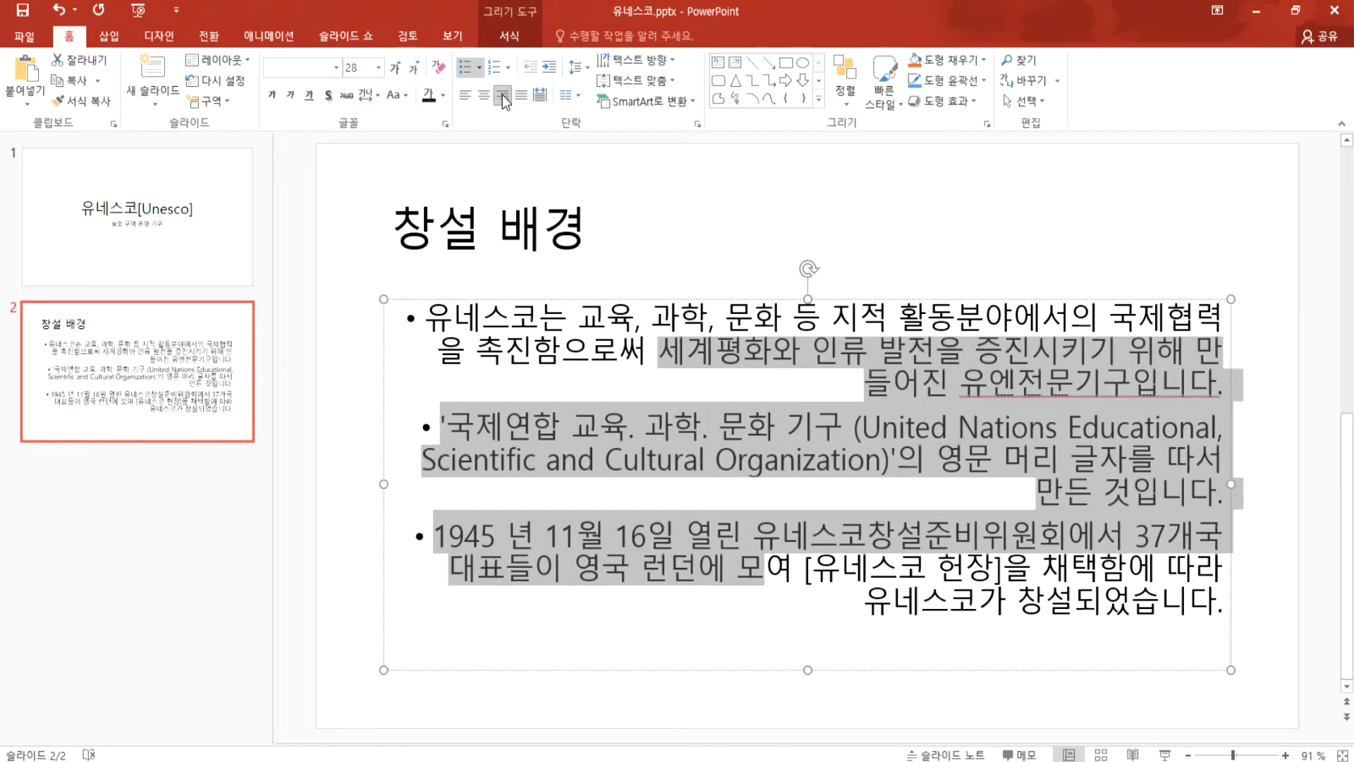
{"action": "left_click", "coordinate": [485, 96]}
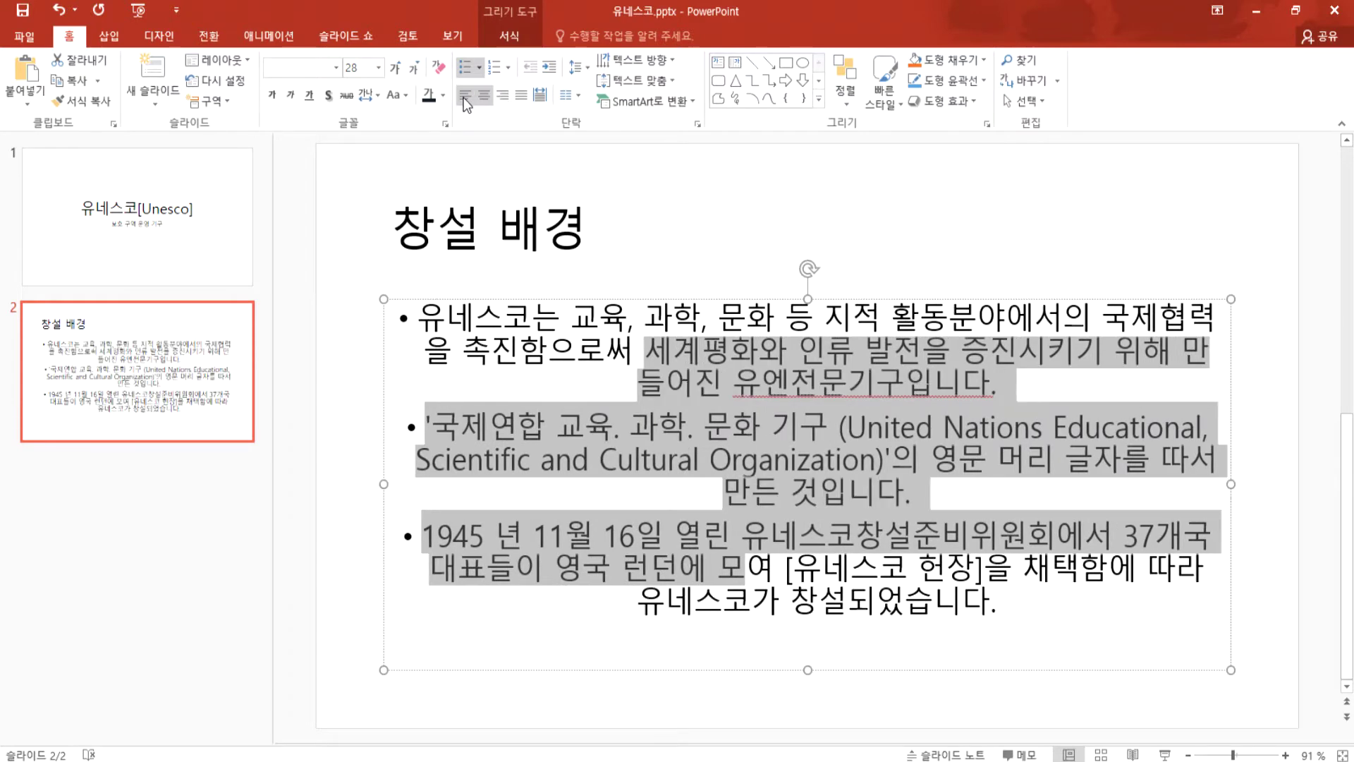
{"action": "left_click", "coordinate": [462, 96]}
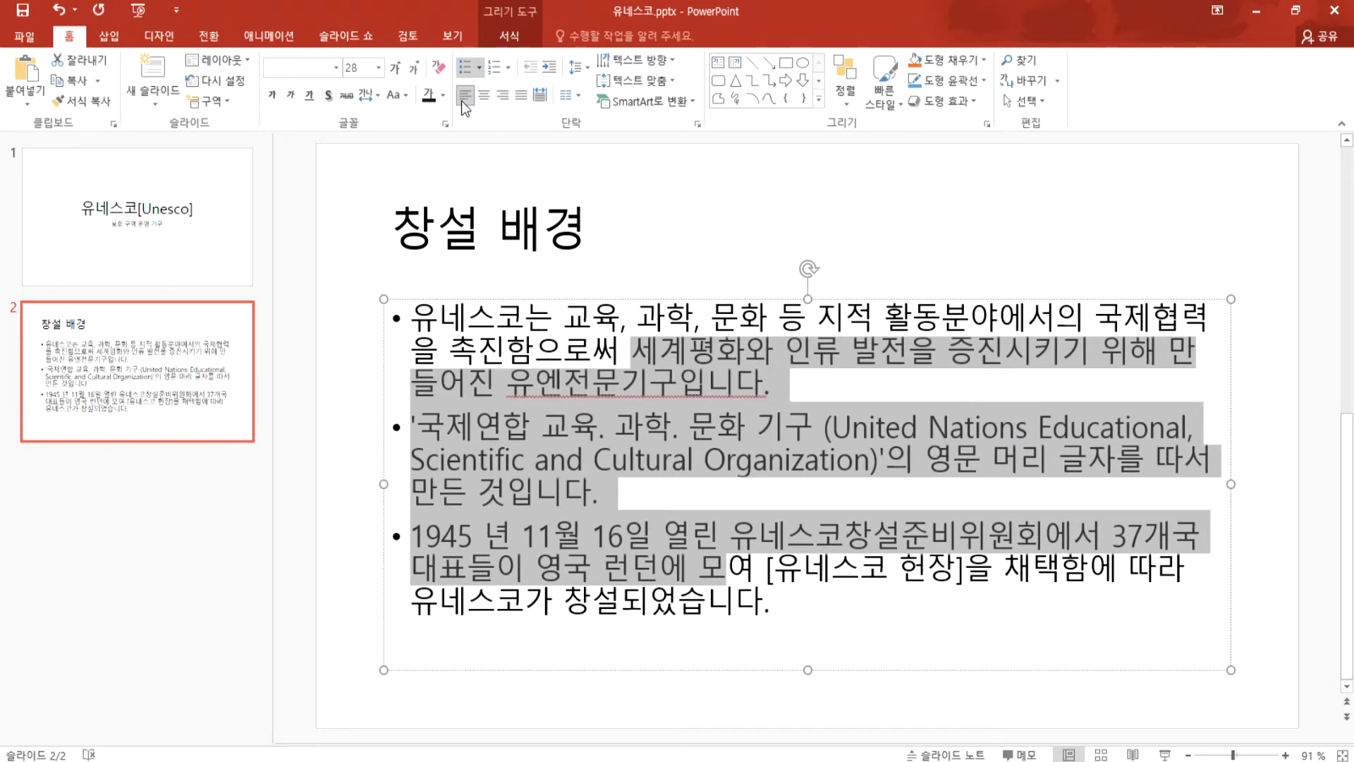
{"action": "left_click", "coordinate": [523, 94]}
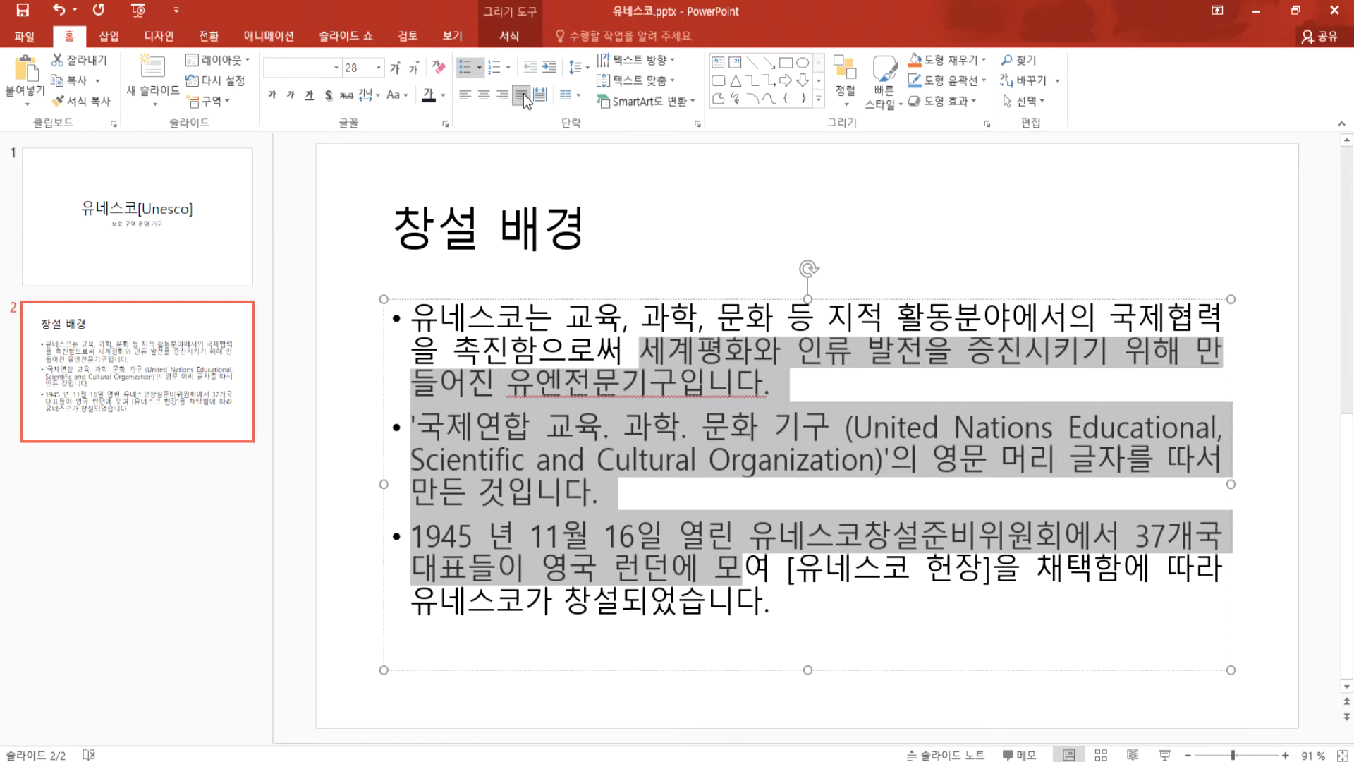
Step: Centre slide 2's title 창설 배경 with only the character 배 selected
{"action": "left_click_drag", "start_coordinate": [393, 231], "coordinate": [578, 227]}
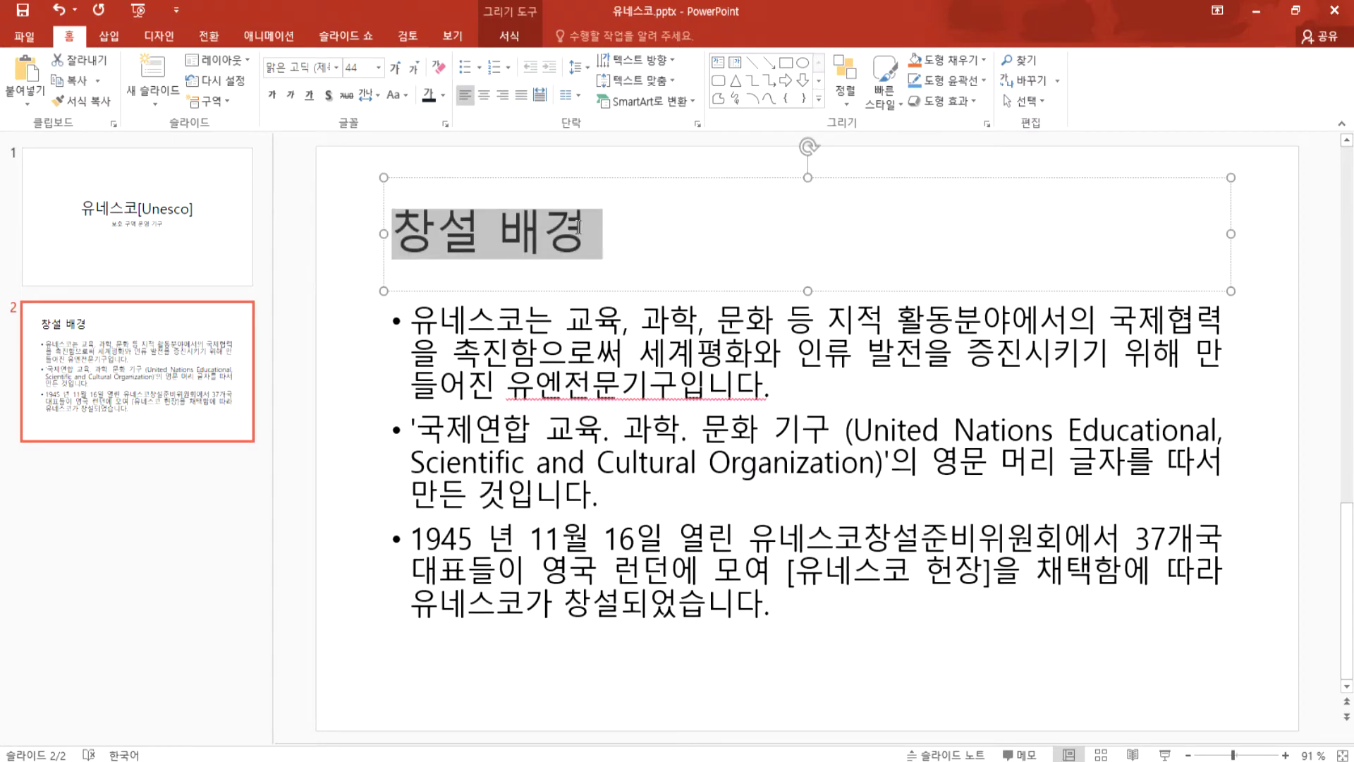
{"action": "left_click", "coordinate": [480, 248]}
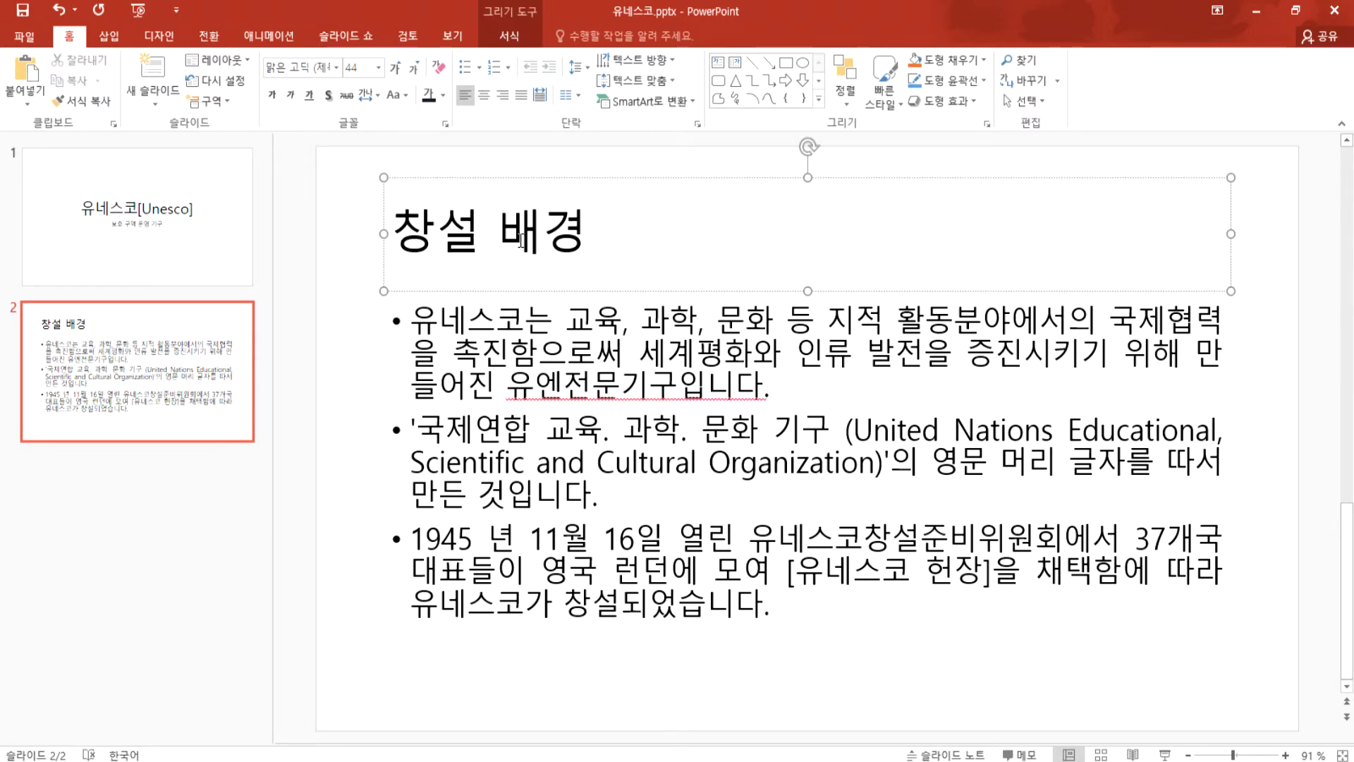
{"action": "left_click_drag", "start_coordinate": [496, 233], "coordinate": [541, 233]}
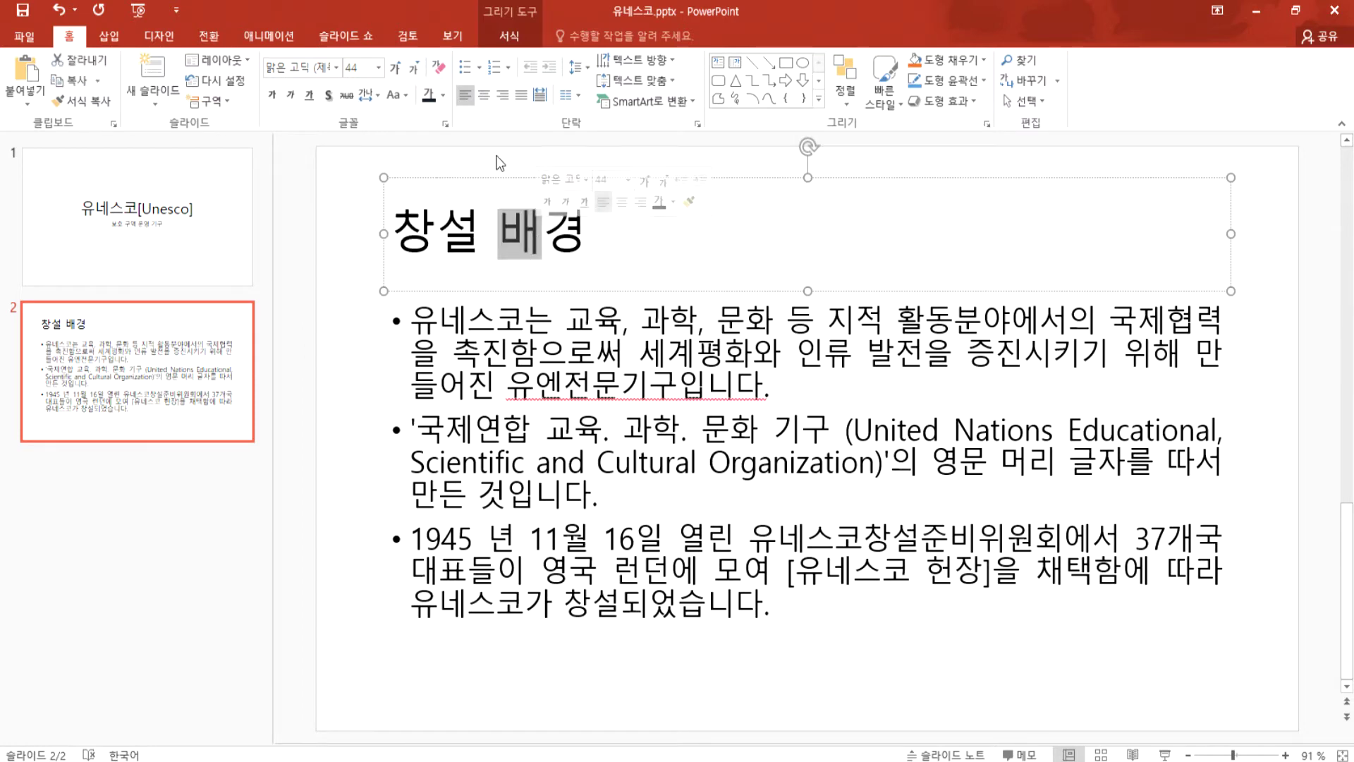
{"action": "left_click", "coordinate": [487, 96]}
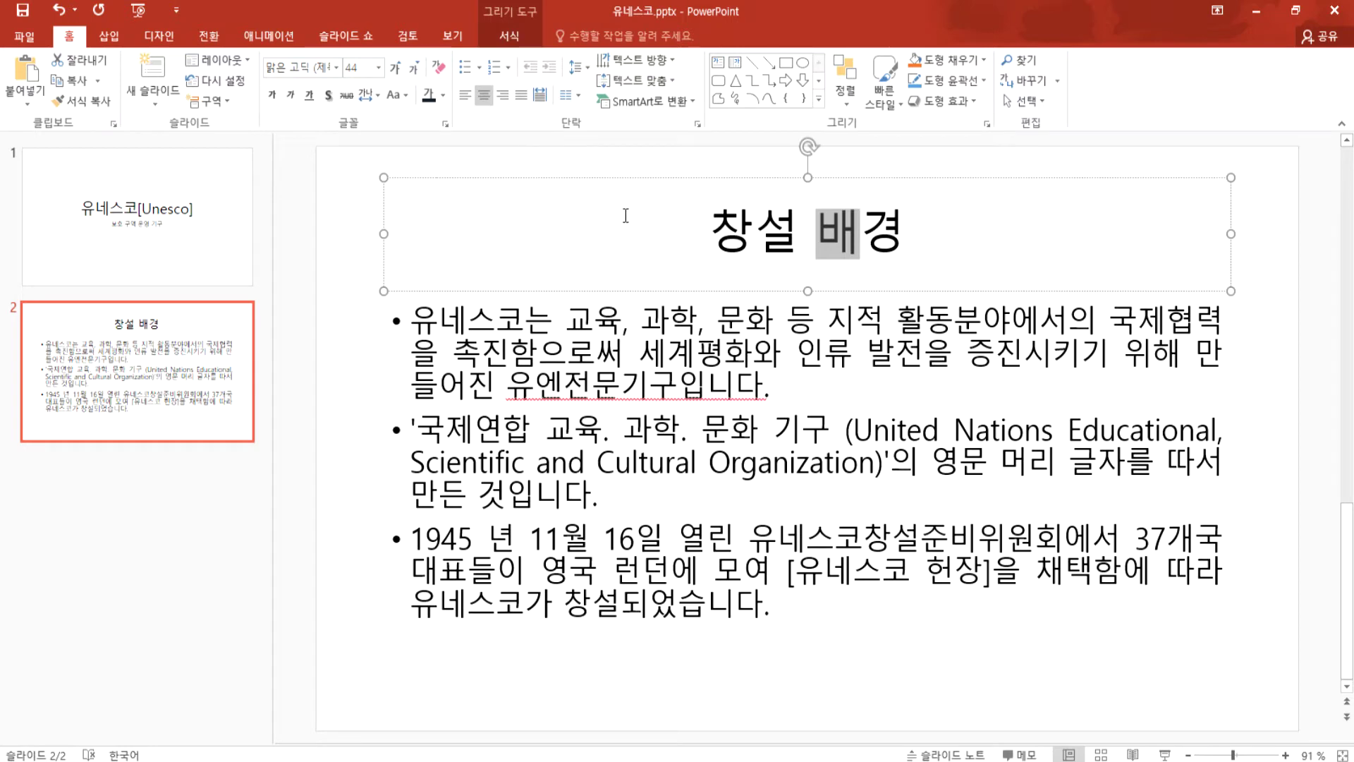
Step: Try right alignment on the title with only the cursor placed in it, and centre it again
{"action": "left_click", "coordinate": [705, 221]}
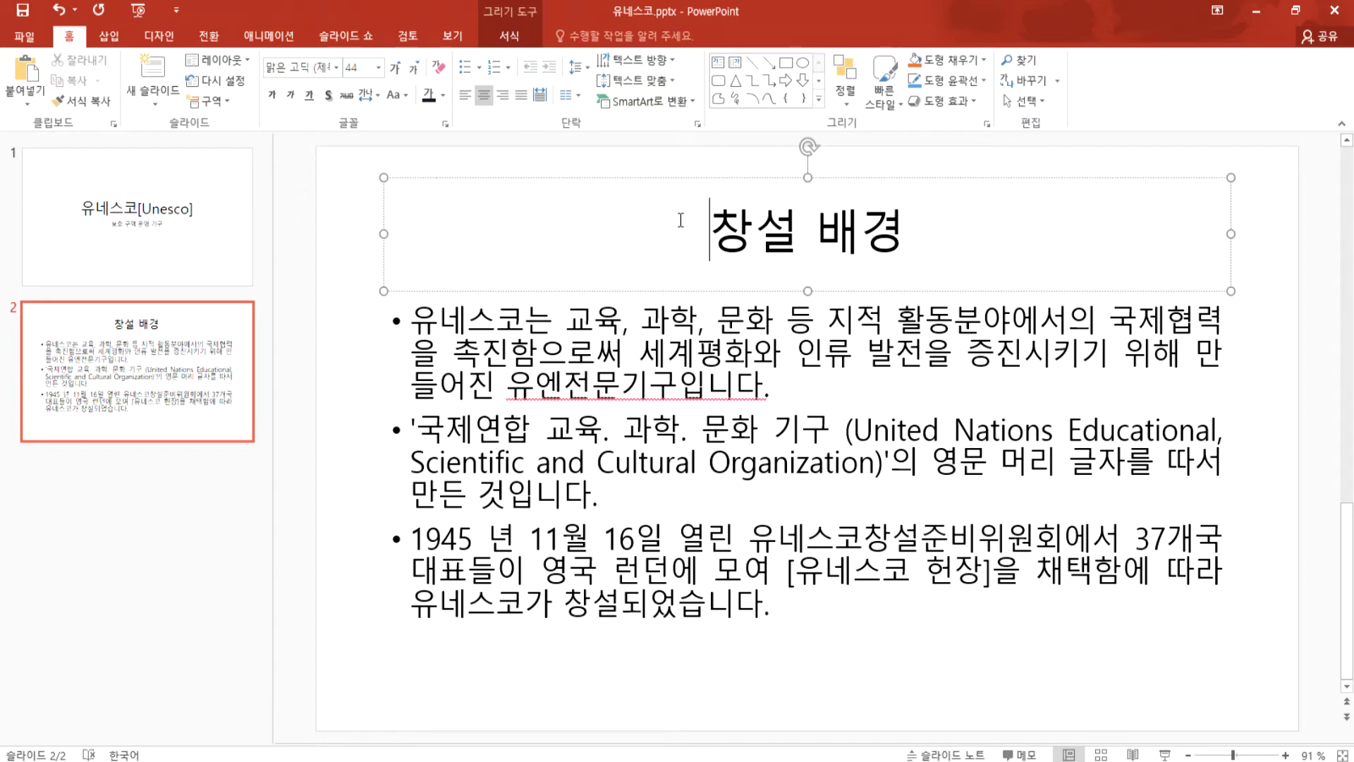
{"action": "left_click_drag", "start_coordinate": [823, 228], "coordinate": [852, 231]}
{"action": "left_click", "coordinate": [806, 244]}
{"action": "left_click_drag", "start_coordinate": [693, 235], "coordinate": [930, 233]}
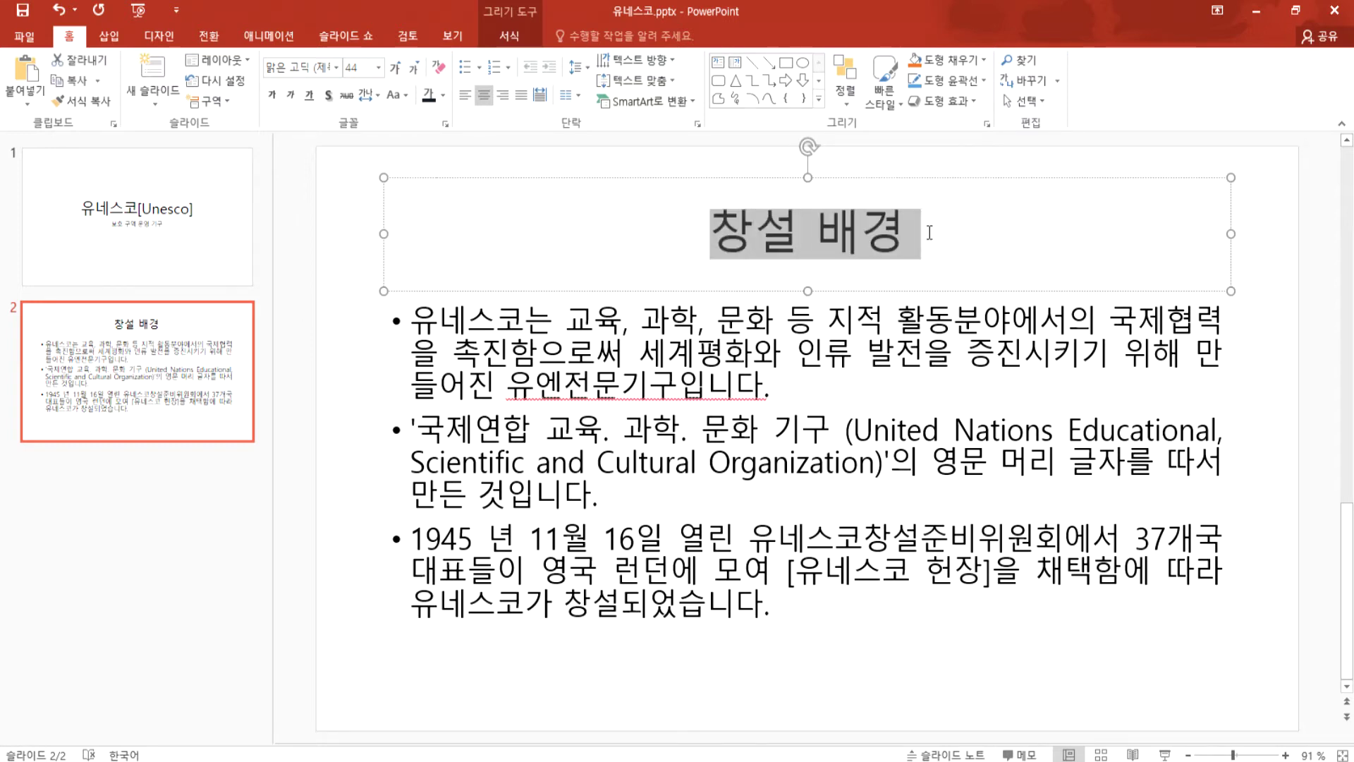
{"action": "left_click", "coordinate": [817, 233]}
{"action": "left_click_drag", "start_coordinate": [722, 235], "coordinate": [746, 235]}
{"action": "left_click", "coordinate": [732, 178]}
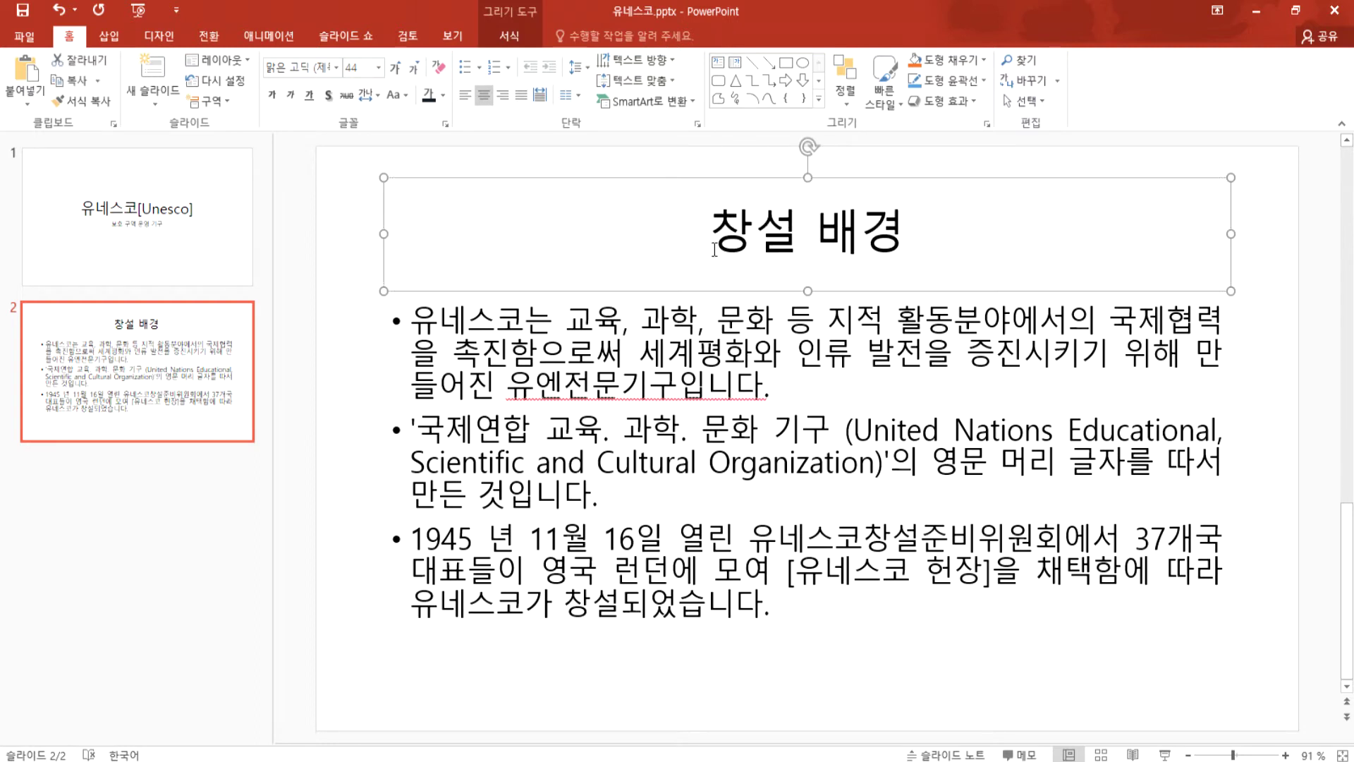
{"action": "left_click", "coordinate": [730, 160]}
{"action": "left_click", "coordinate": [731, 227]}
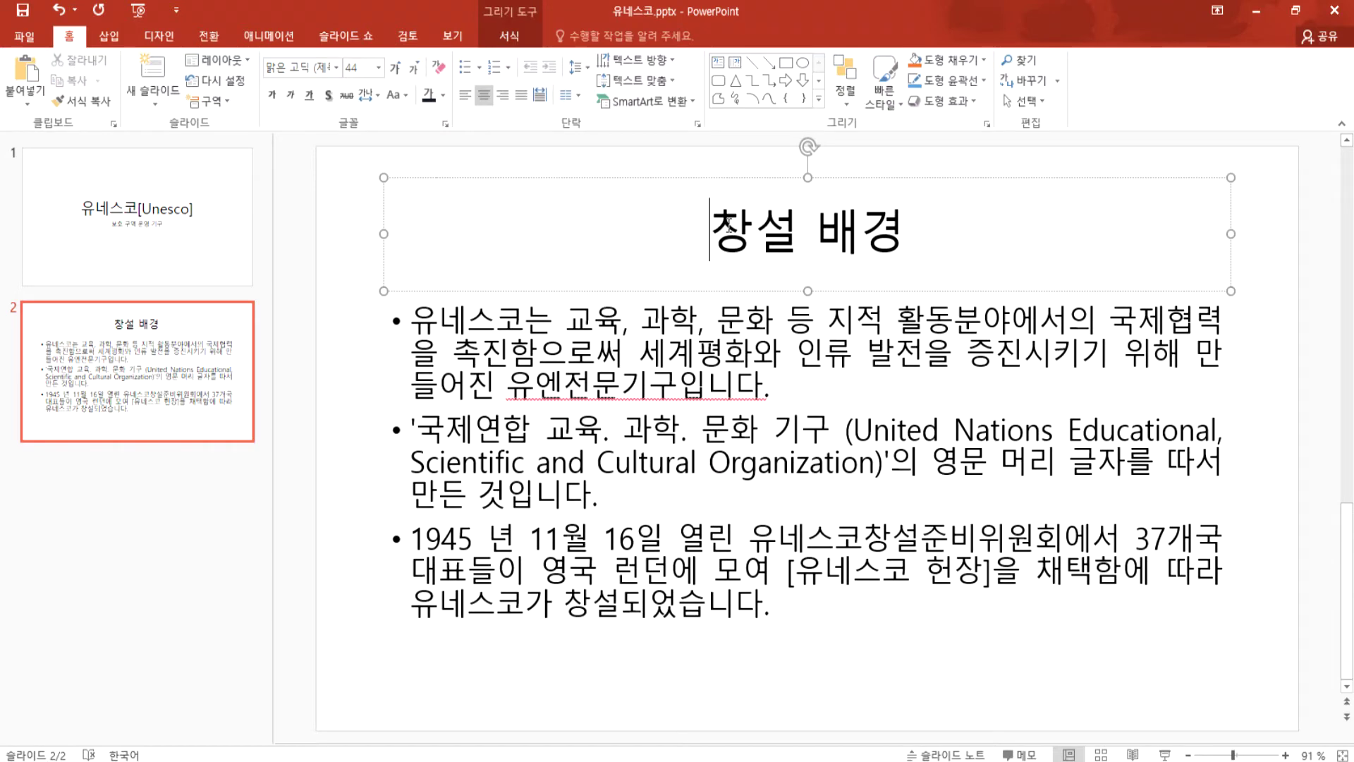
{"action": "left_click", "coordinate": [502, 97]}
{"action": "left_click", "coordinate": [483, 96]}
{"action": "left_click_drag", "start_coordinate": [557, 322], "coordinate": [656, 391]}
{"action": "left_click", "coordinate": [593, 357]}
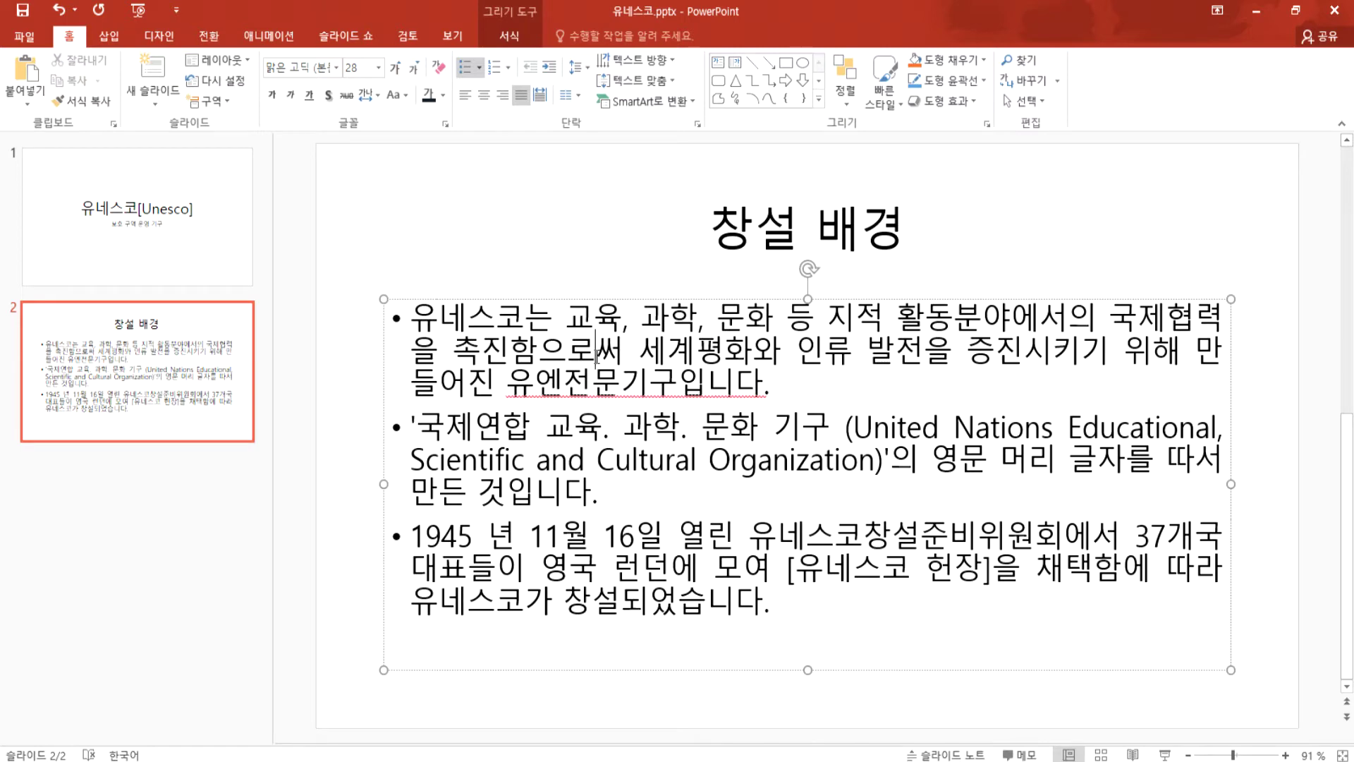
Step: Switch to Notepad and add the note "문단 = 단락 = 엔터를 누를 때까지" under the heading on font and paragraph formatting
{"action": "key", "text": "alt+Tab"}
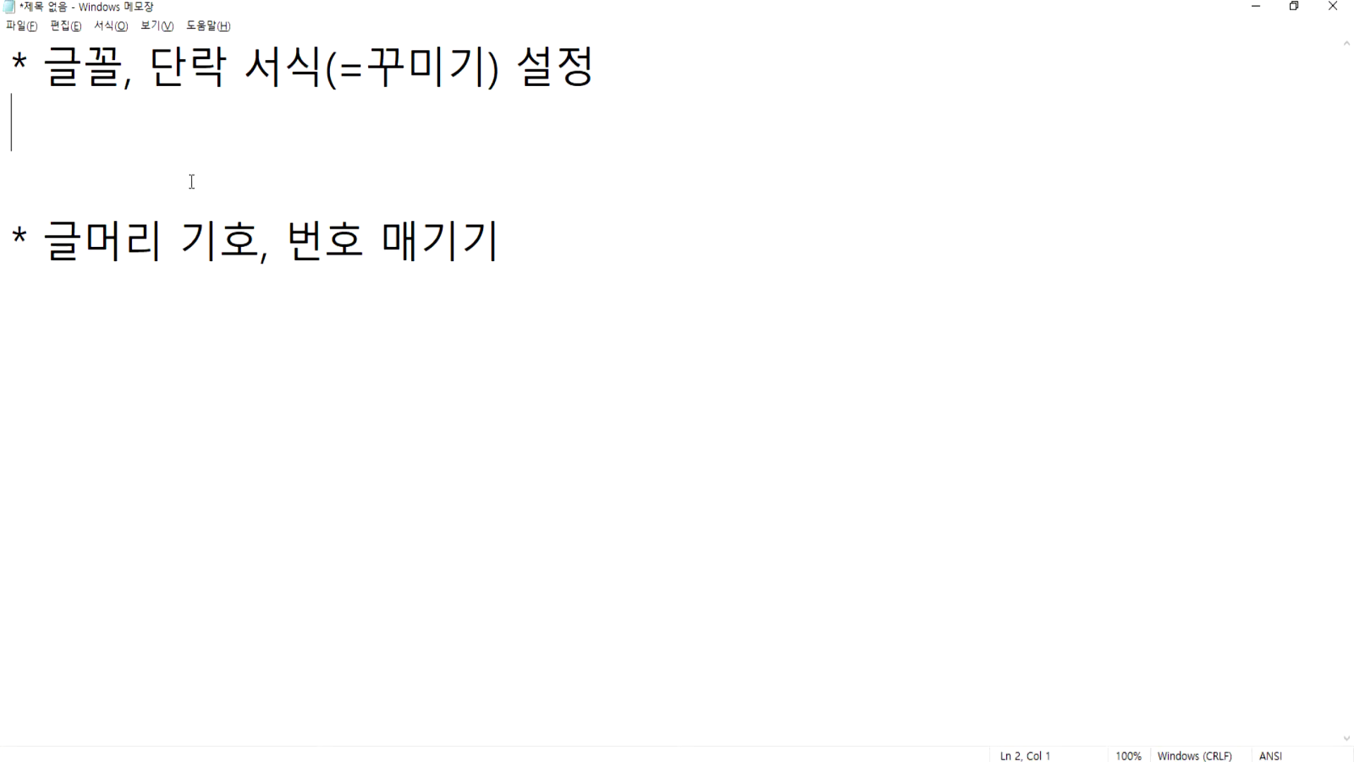
{"action": "type", "text": "문단"}
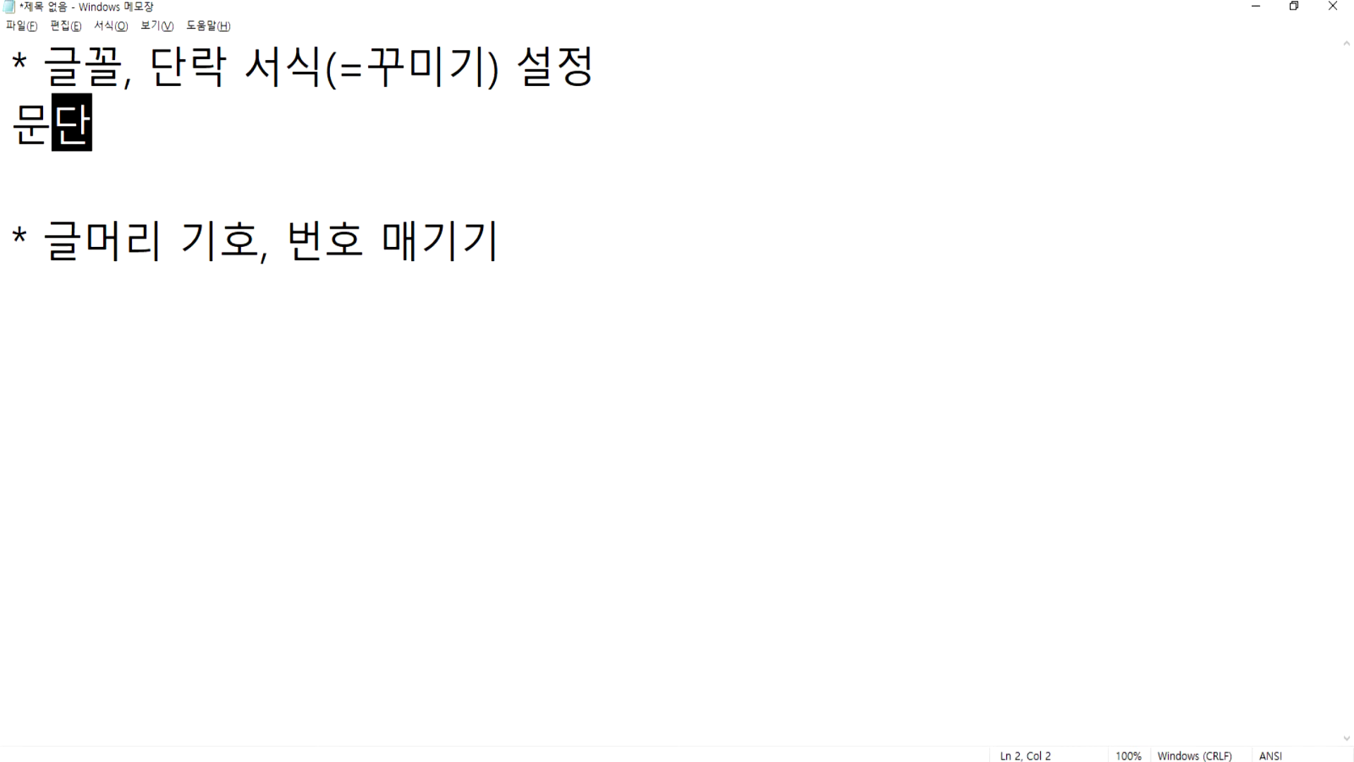
{"action": "type", "text": " = ㄷ단락"}
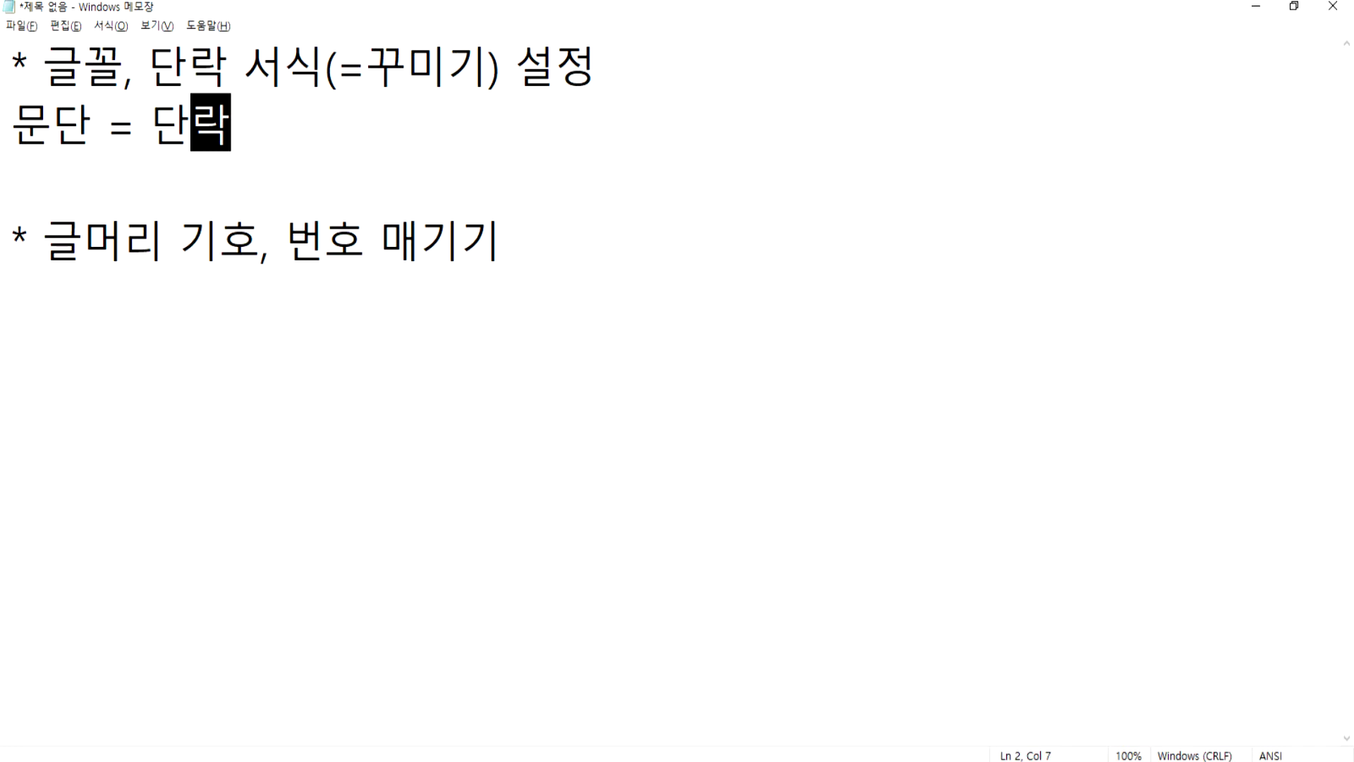
{"action": "type", "text": "= 엔"}
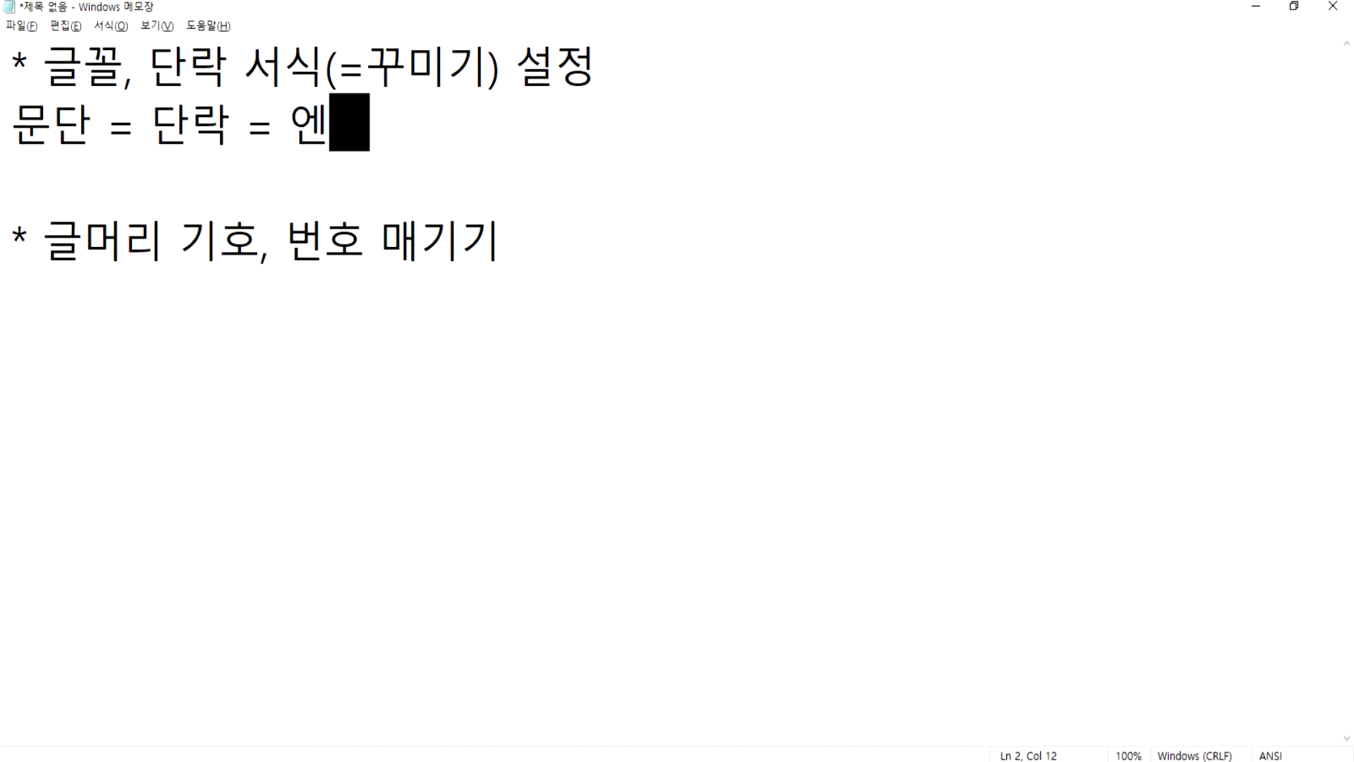
{"action": "type", "text": "ㅌㅓㄹㄹ"}
{"action": "key", "text": "BackSpace"}
{"action": "type", "text": "ㅡㄹ ㄴㅜㄹㅡㄹ"}
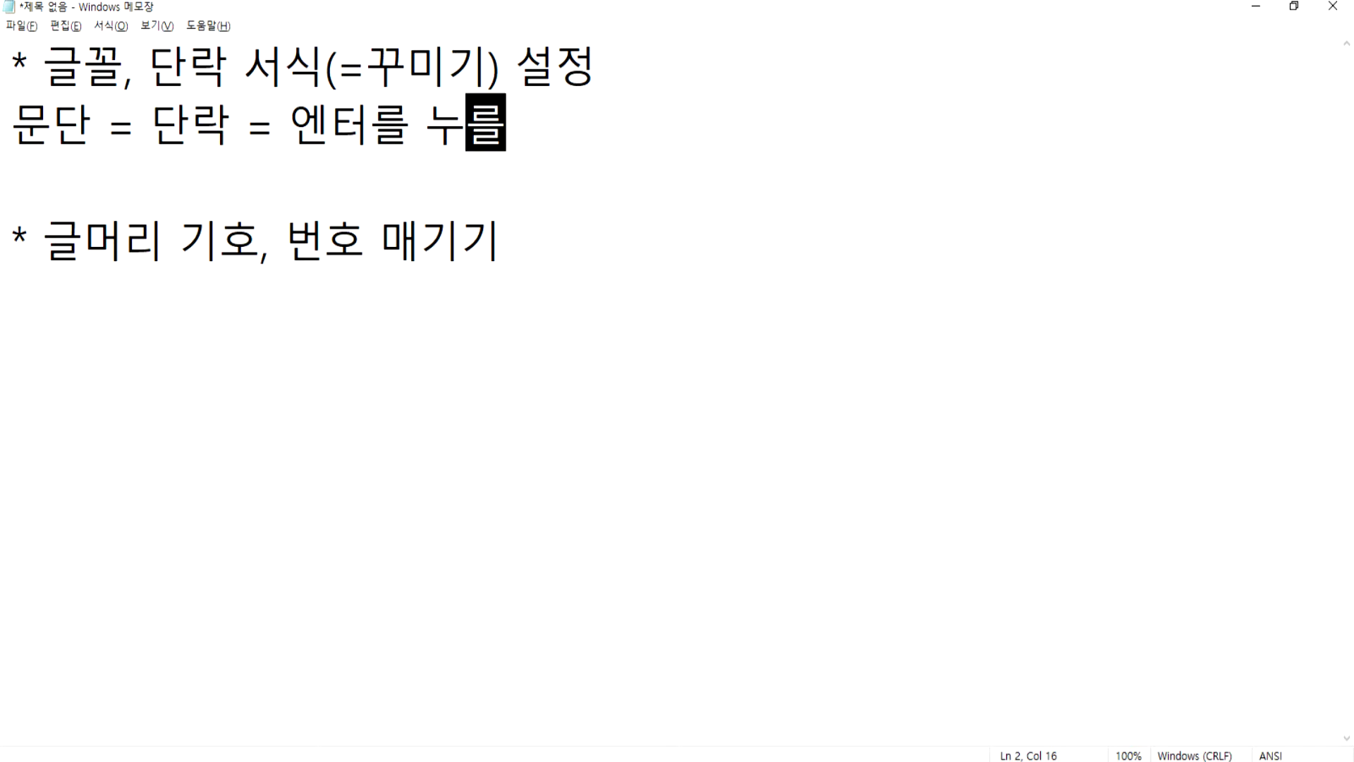
{"action": "type", "text": " ㄸㅐㄲㅏㅈㅣ"}
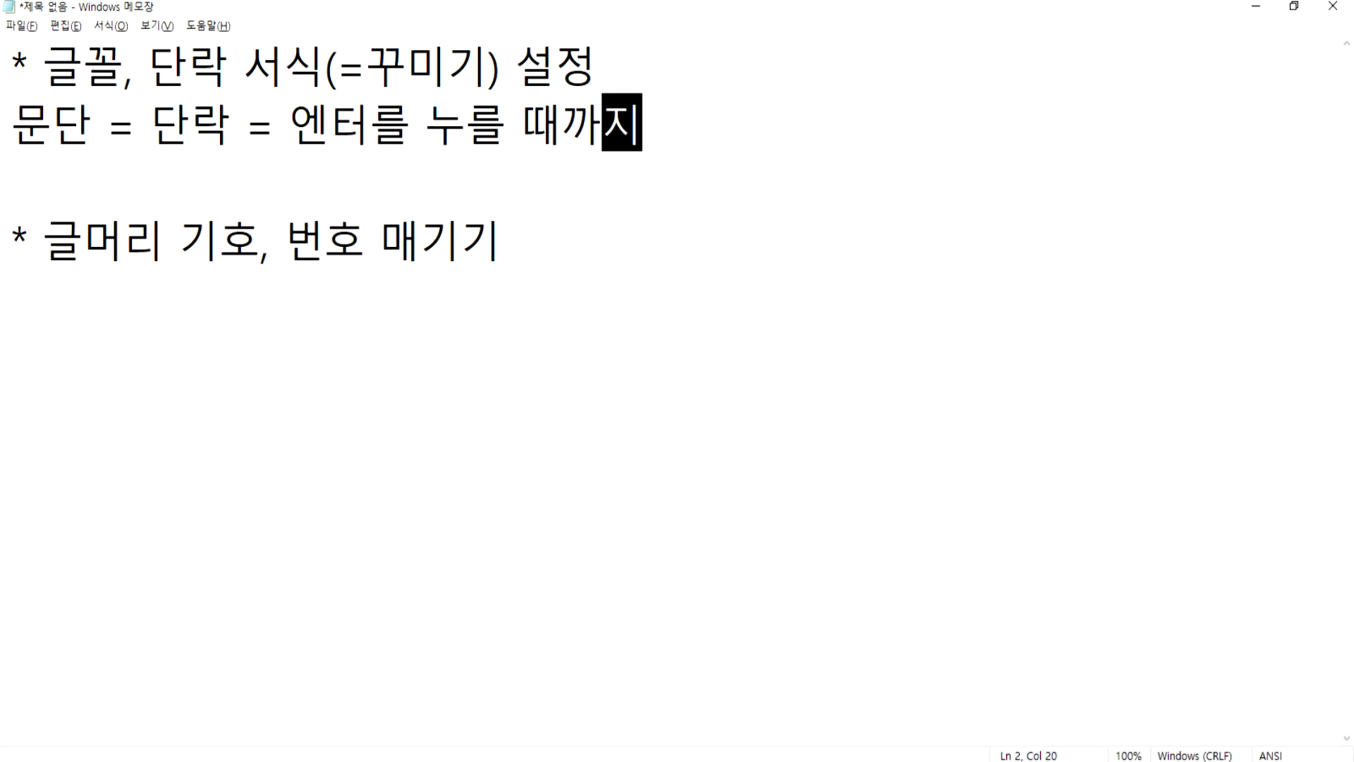
Step: Switch back to PowerPoint, try right and centre alignment on slide 2's first bullet, and left-align that paragraph
{"action": "key", "text": "alt+Tab"}
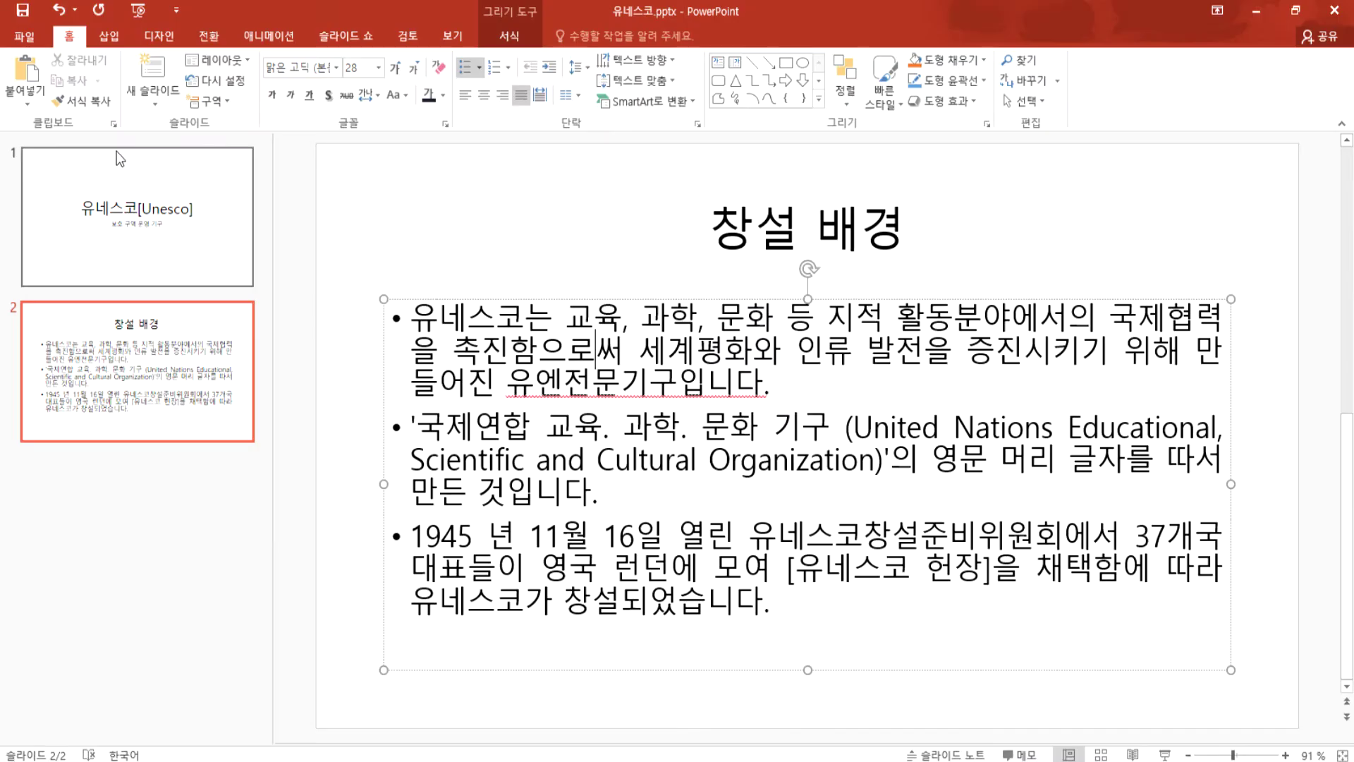
{"action": "left_click_drag", "start_coordinate": [412, 319], "coordinate": [931, 395]}
{"action": "left_click", "coordinate": [778, 390]}
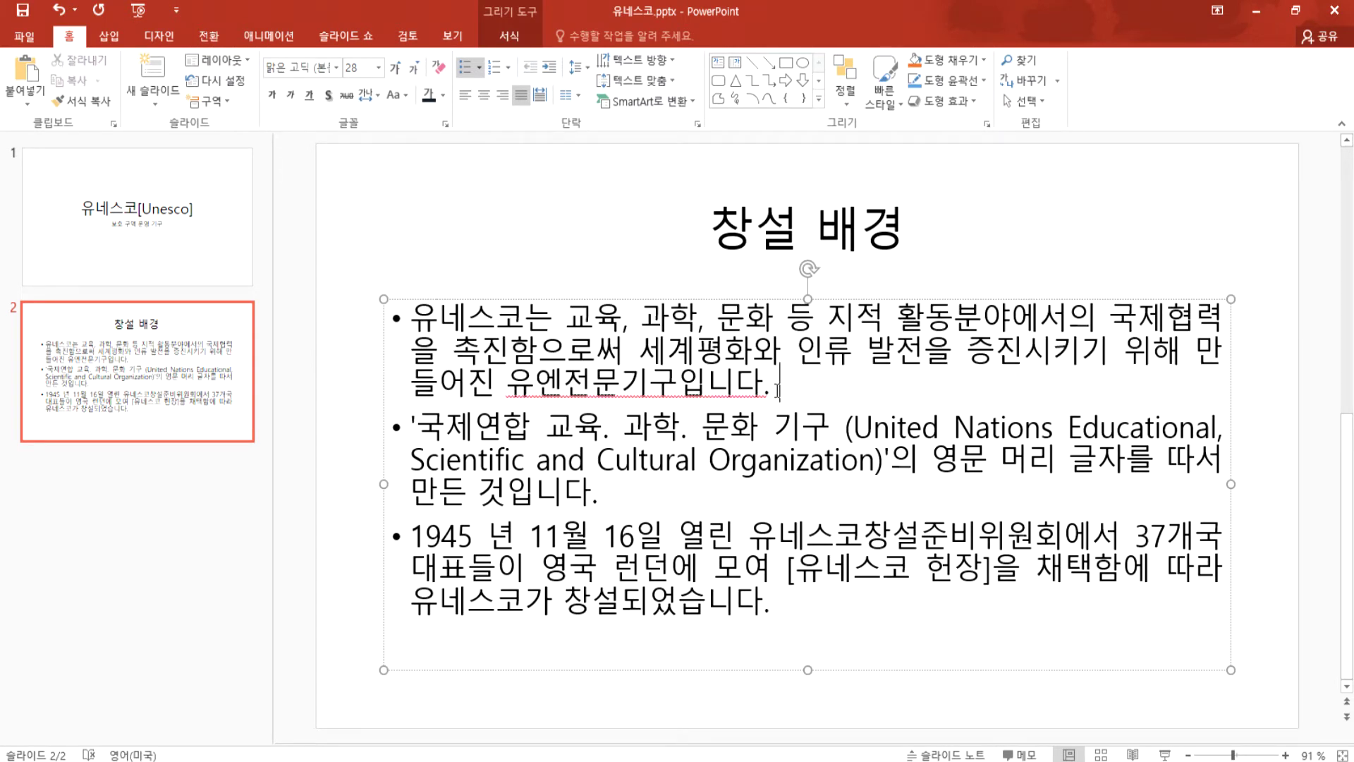
{"action": "left_click_drag", "start_coordinate": [760, 384], "coordinate": [591, 358]}
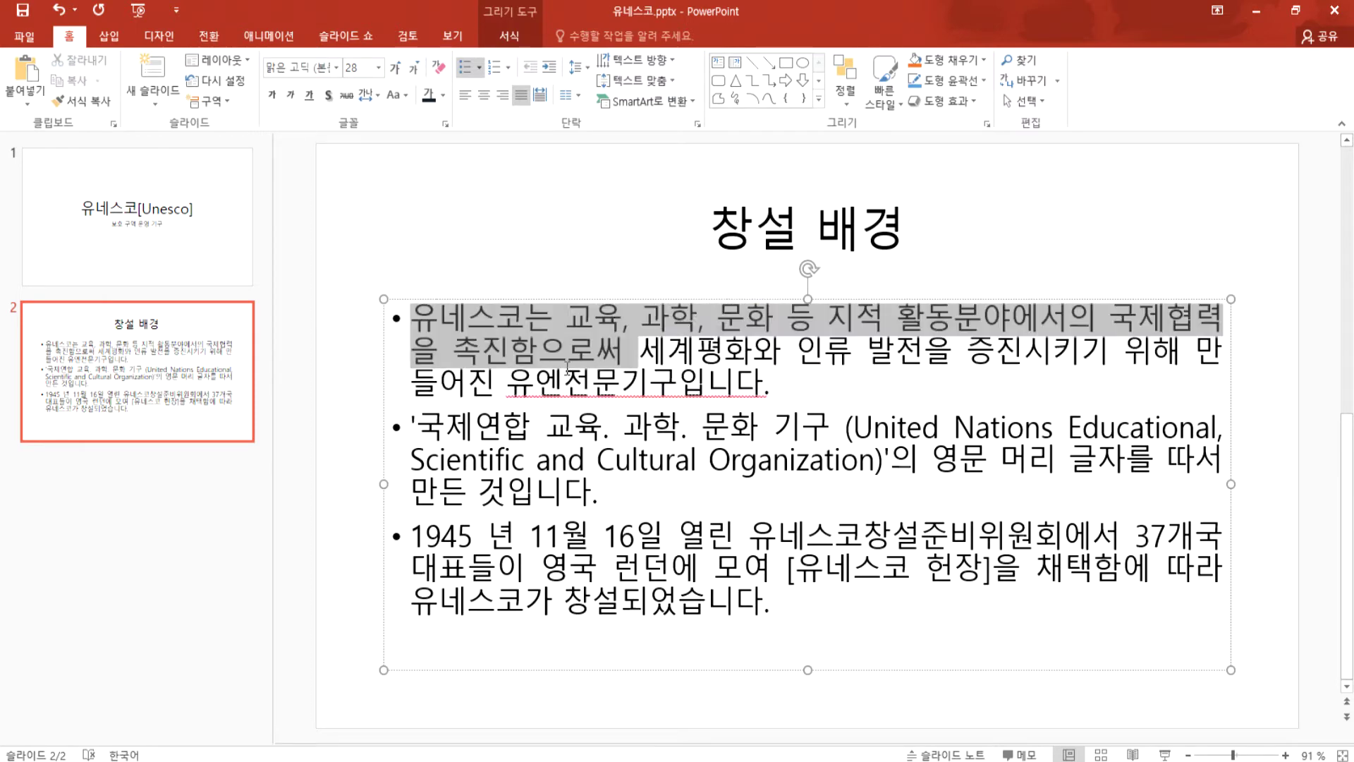
{"action": "left_click", "coordinate": [540, 349]}
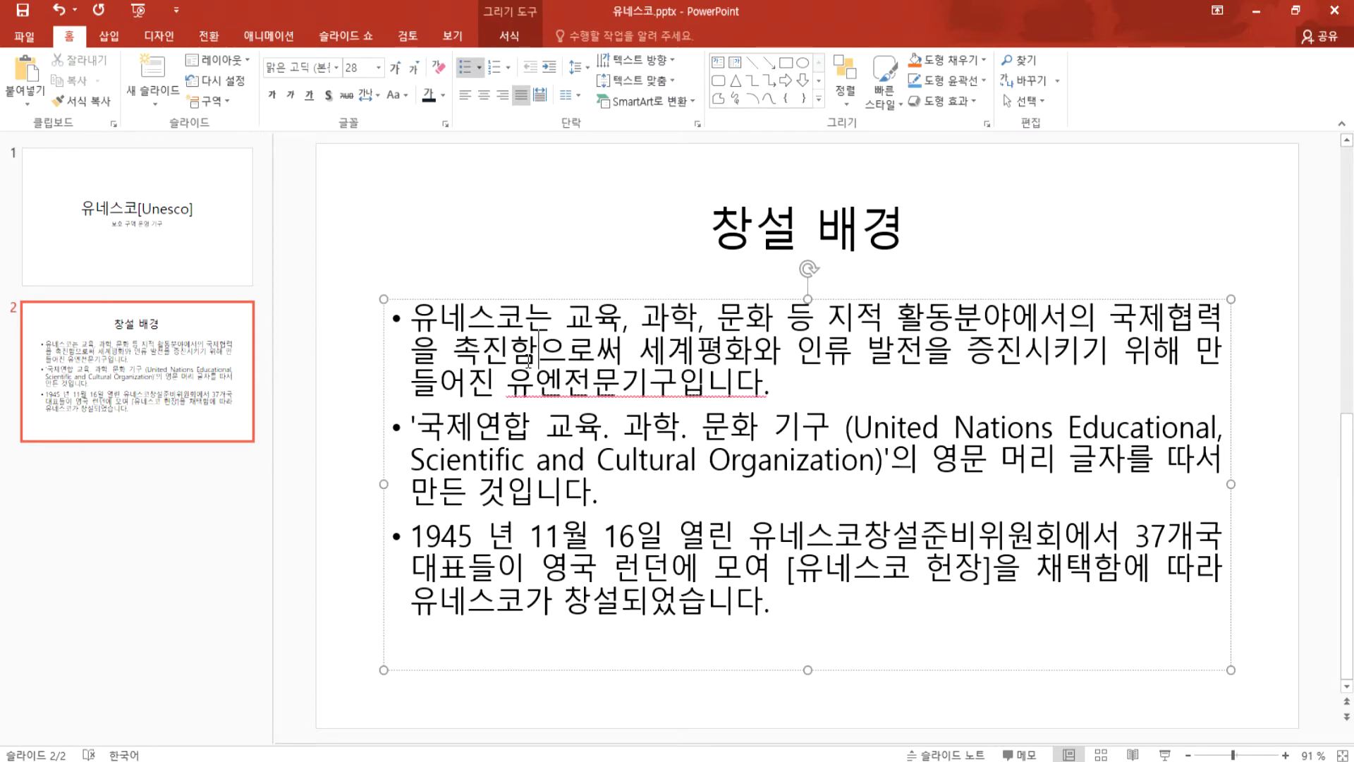
{"action": "left_click", "coordinate": [501, 98]}
{"action": "left_click", "coordinate": [465, 99]}
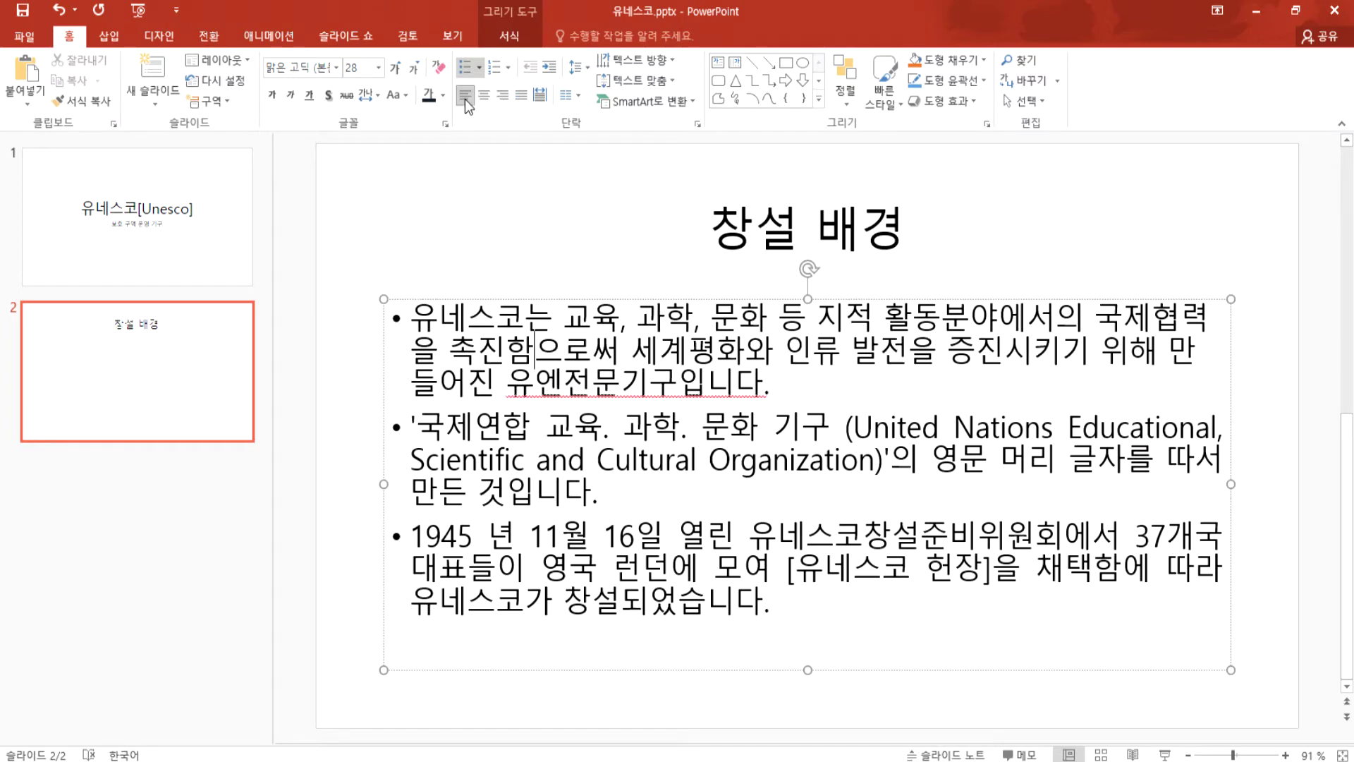
{"action": "left_click", "coordinate": [491, 95]}
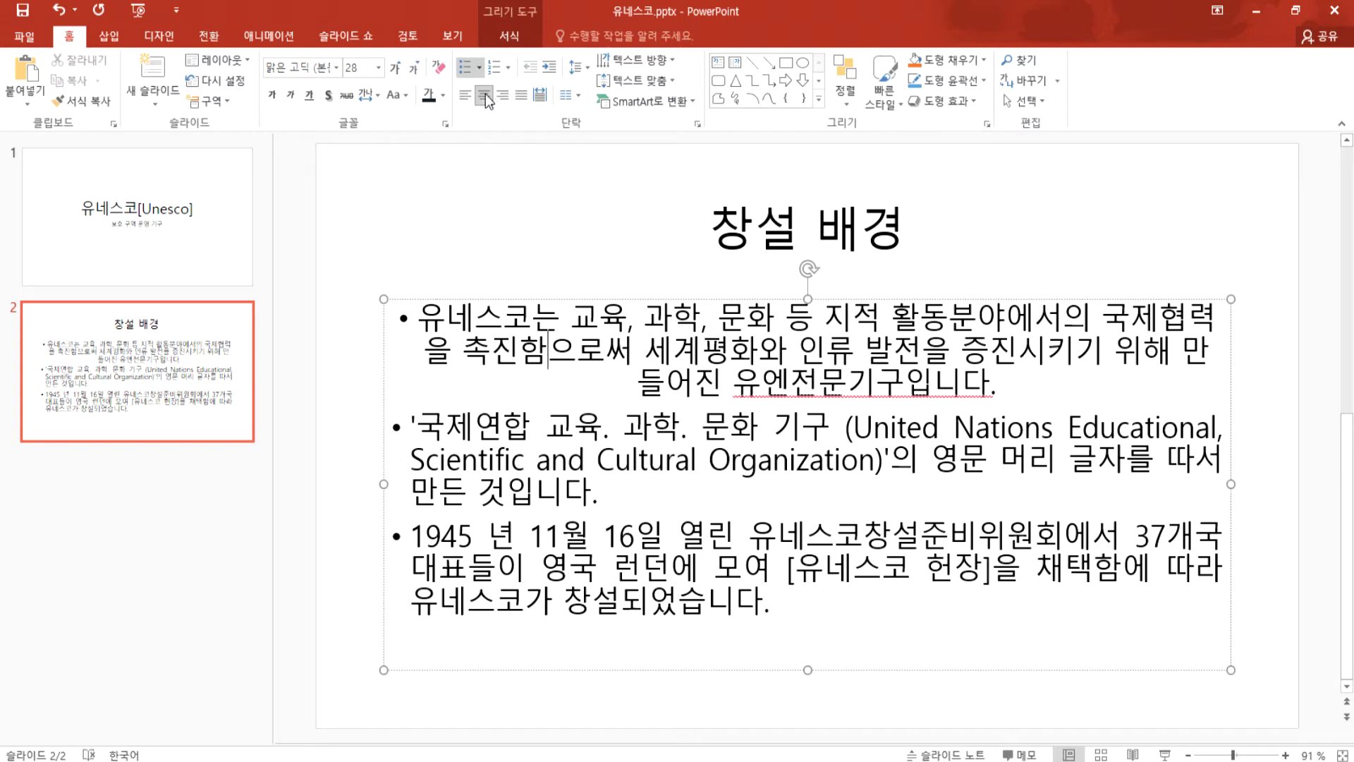
{"action": "left_click", "coordinate": [464, 99]}
Step: Select text spanning parts of all three bullets on slide 2, try centre and right alignment, and left-align the paragraphs
{"action": "left_click_drag", "start_coordinate": [449, 351], "coordinate": [617, 563]}
{"action": "left_click_drag", "start_coordinate": [413, 318], "coordinate": [811, 603]}
{"action": "left_click", "coordinate": [566, 487]}
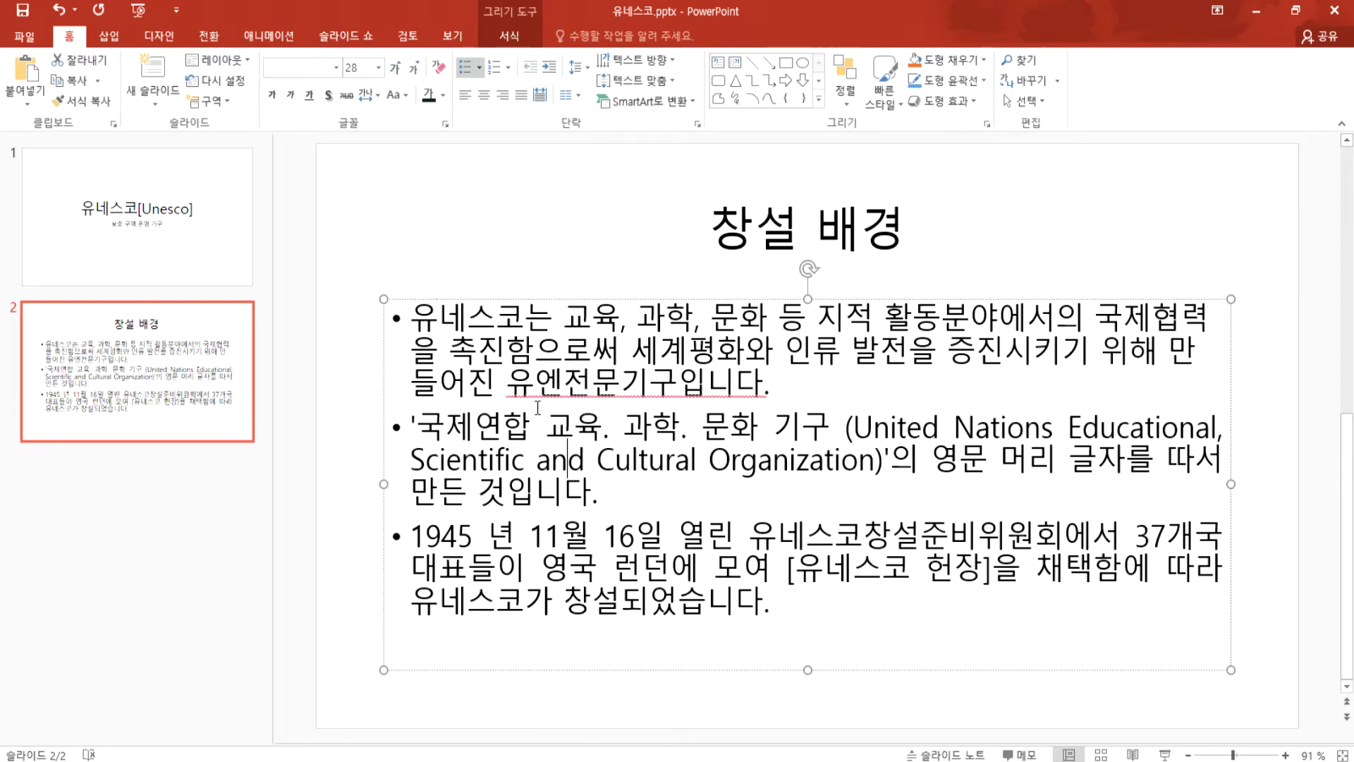
{"action": "left_click_drag", "start_coordinate": [507, 385], "coordinate": [527, 539]}
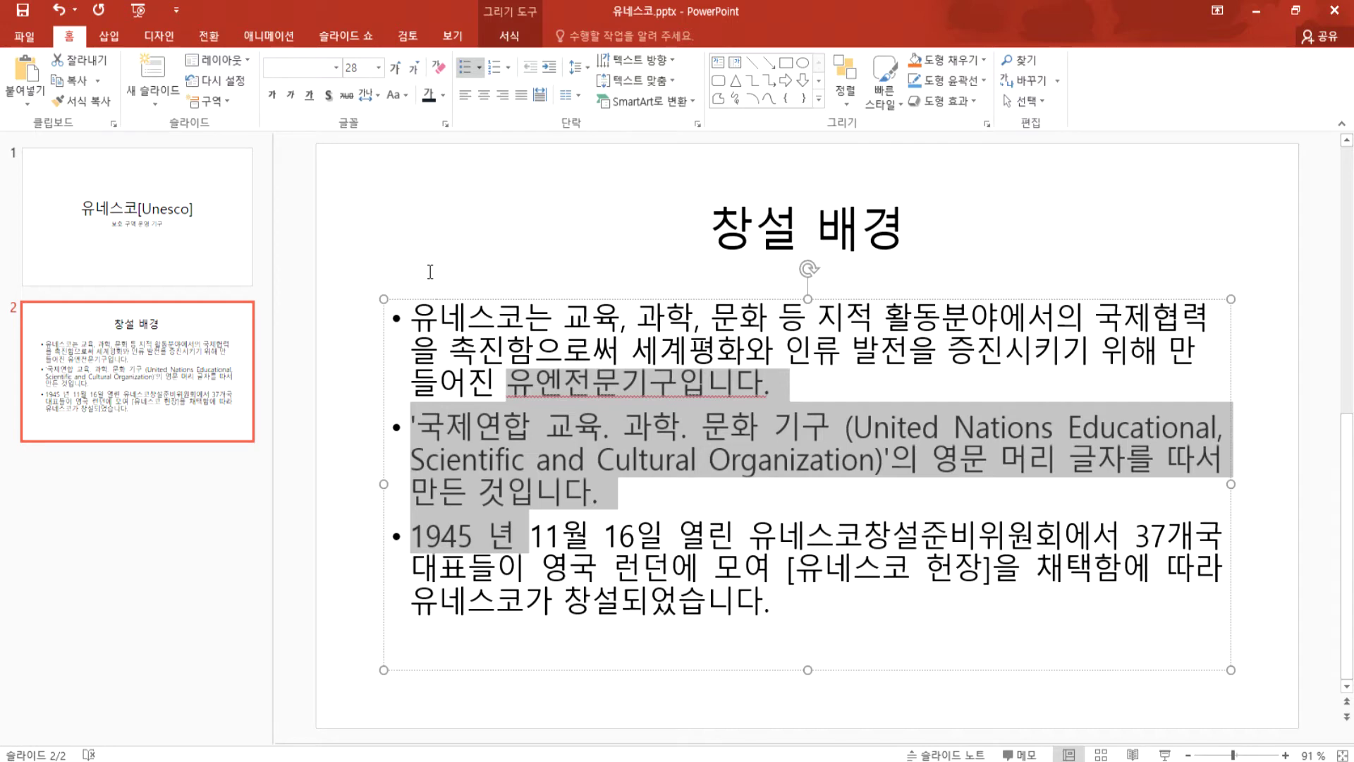
{"action": "left_click", "coordinate": [465, 94]}
{"action": "left_click", "coordinate": [482, 101]}
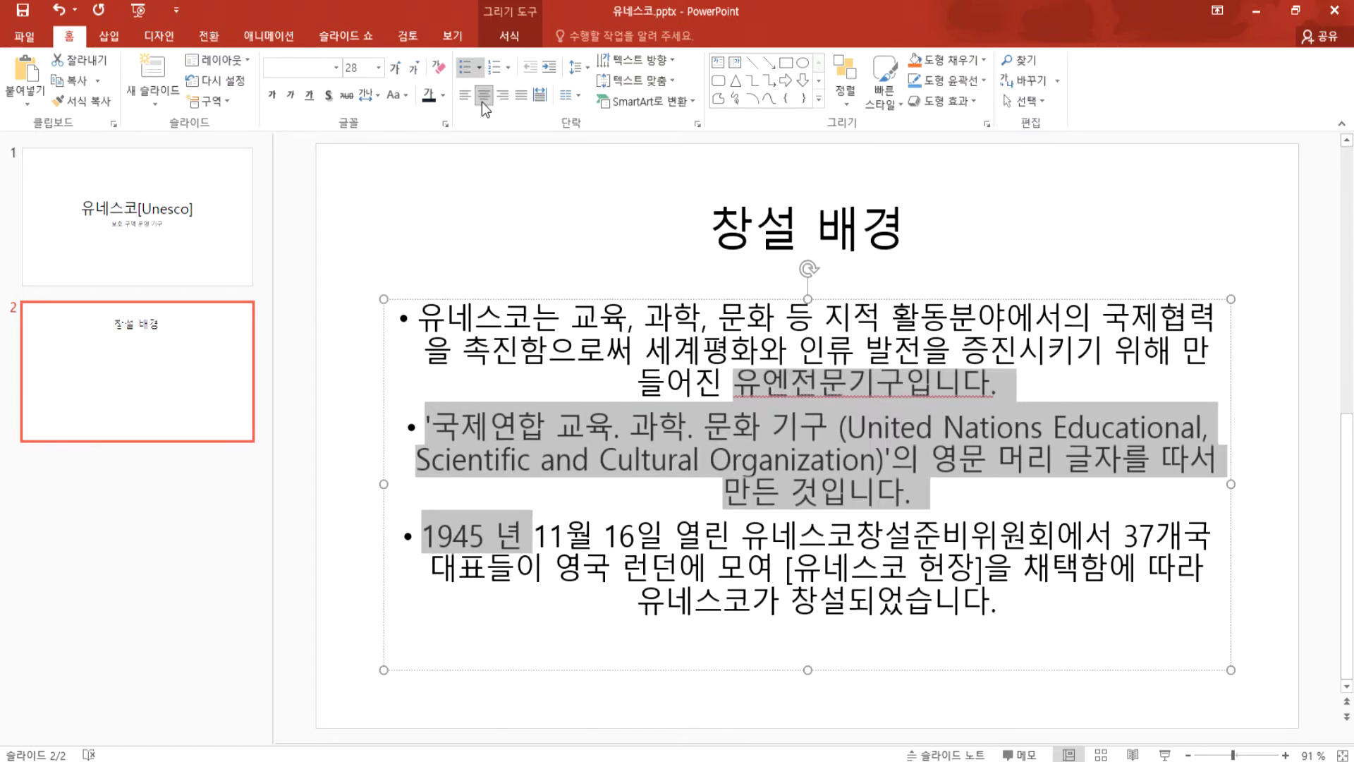
{"action": "left_click", "coordinate": [502, 97]}
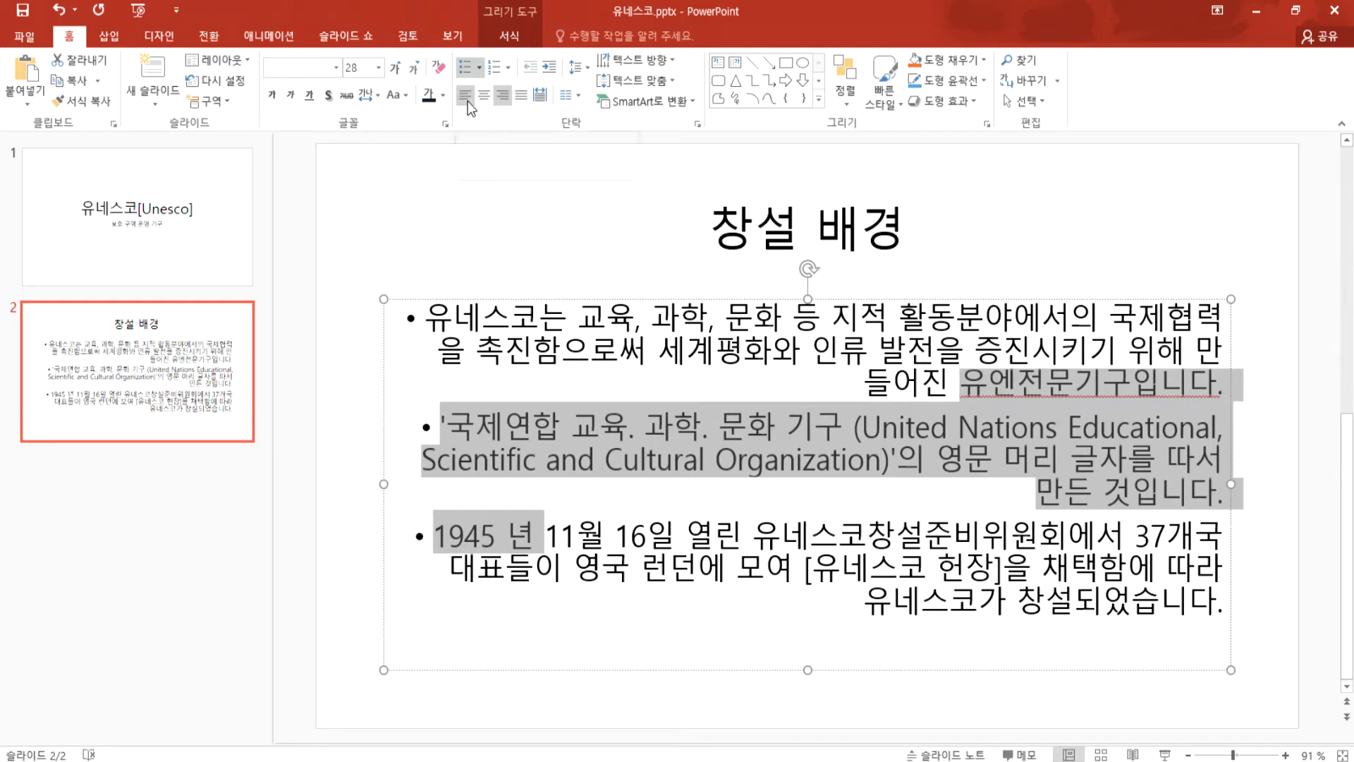
{"action": "left_click", "coordinate": [467, 100]}
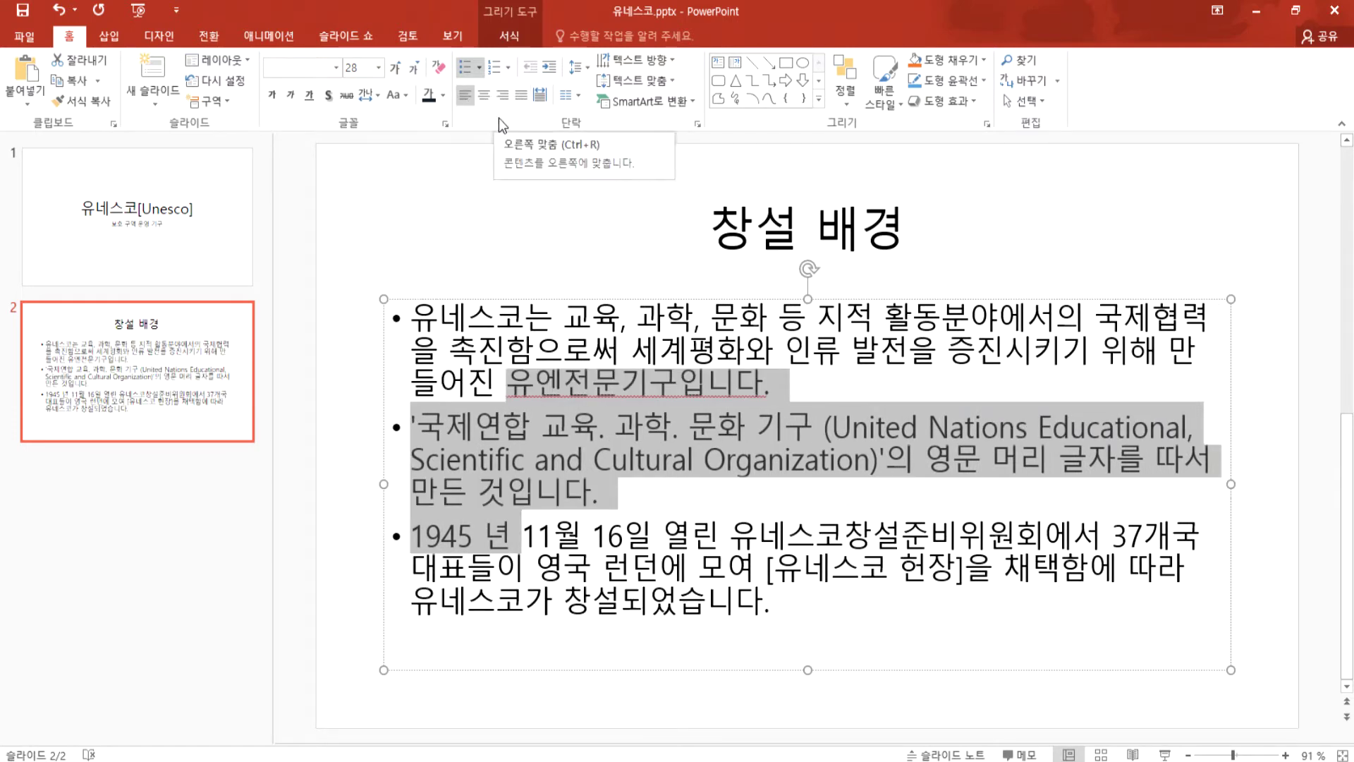
Step: Try justified alignment on a partial selection running from the first to the third bullet, and left-align the paragraphs again
{"action": "left_click", "coordinate": [533, 423]}
{"action": "left_click", "coordinate": [415, 317]}
{"action": "left_click_drag", "start_coordinate": [415, 318], "coordinate": [1208, 331]}
{"action": "left_click", "coordinate": [1131, 349]}
{"action": "left_click", "coordinate": [1197, 348]}
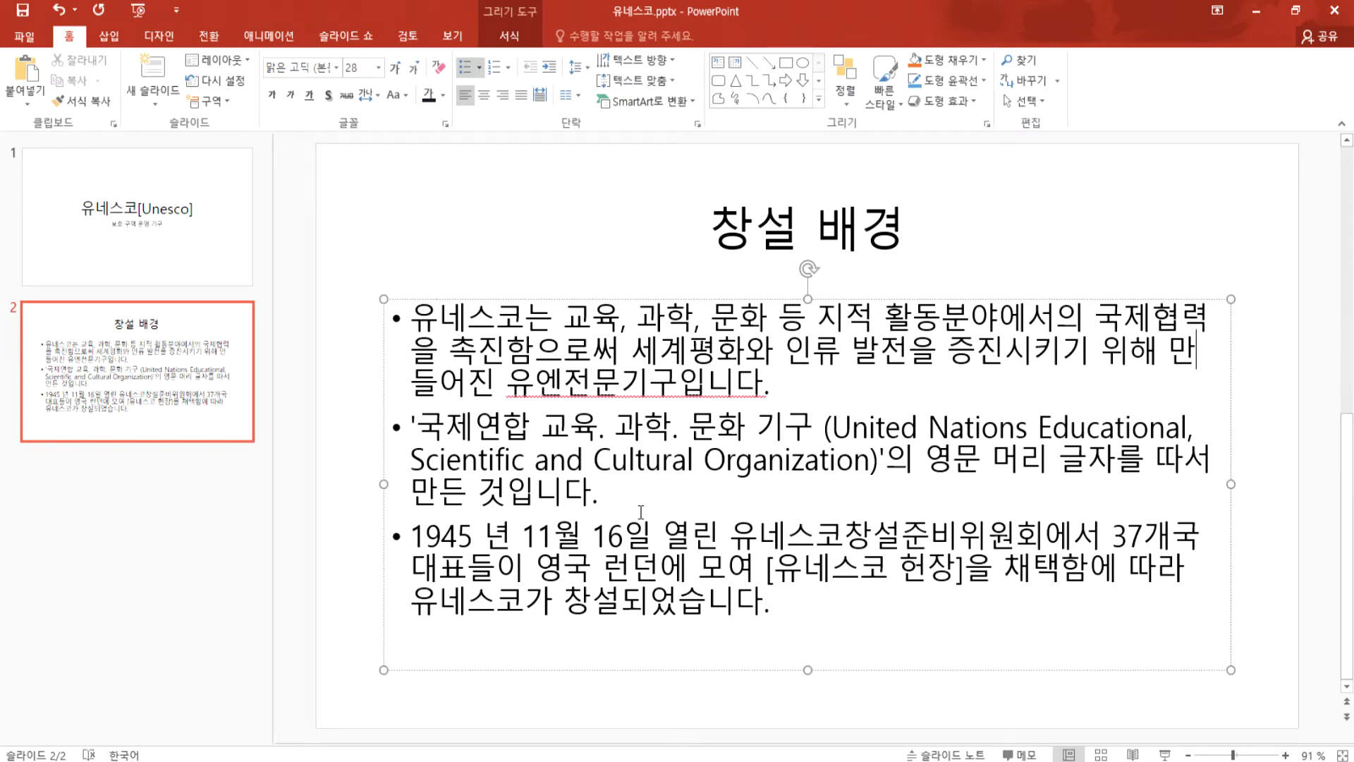
{"action": "left_click_drag", "start_coordinate": [785, 350], "coordinate": [815, 536]}
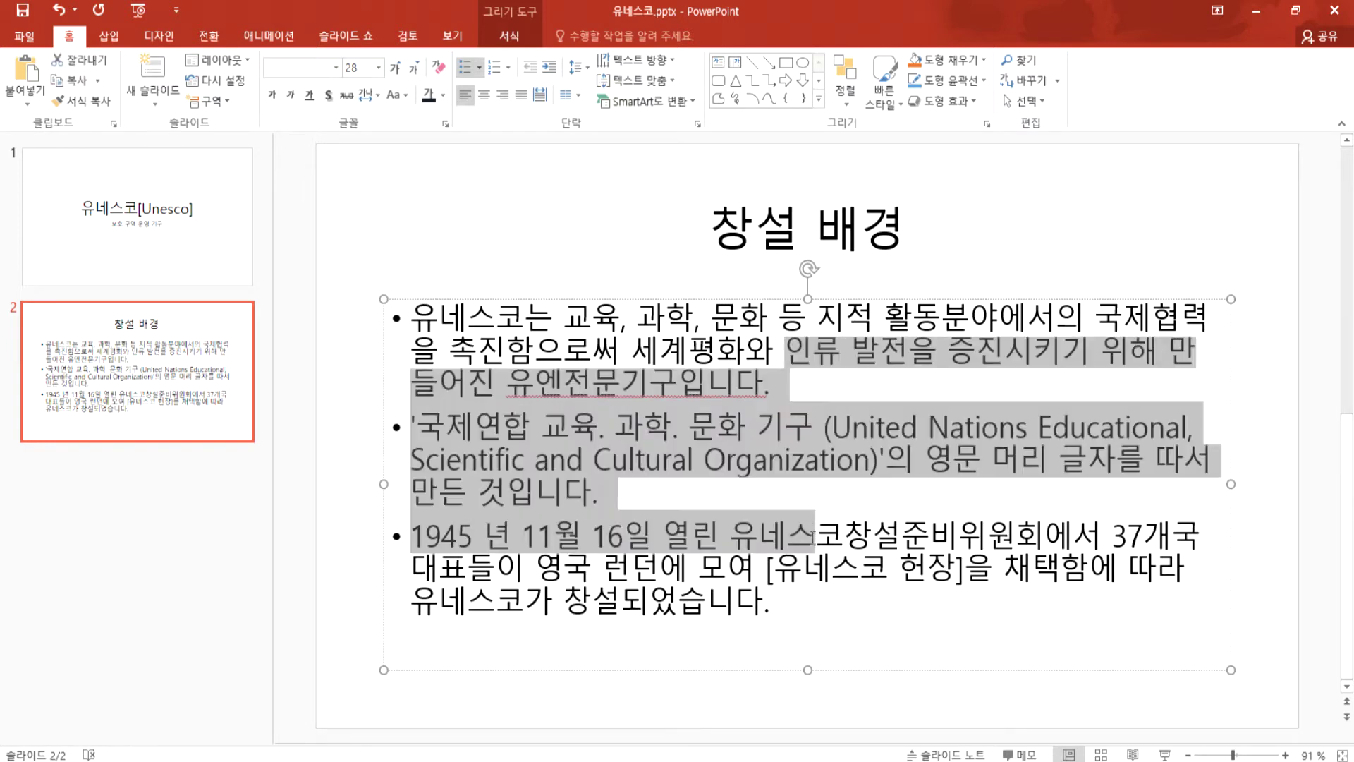
{"action": "left_click", "coordinate": [526, 92]}
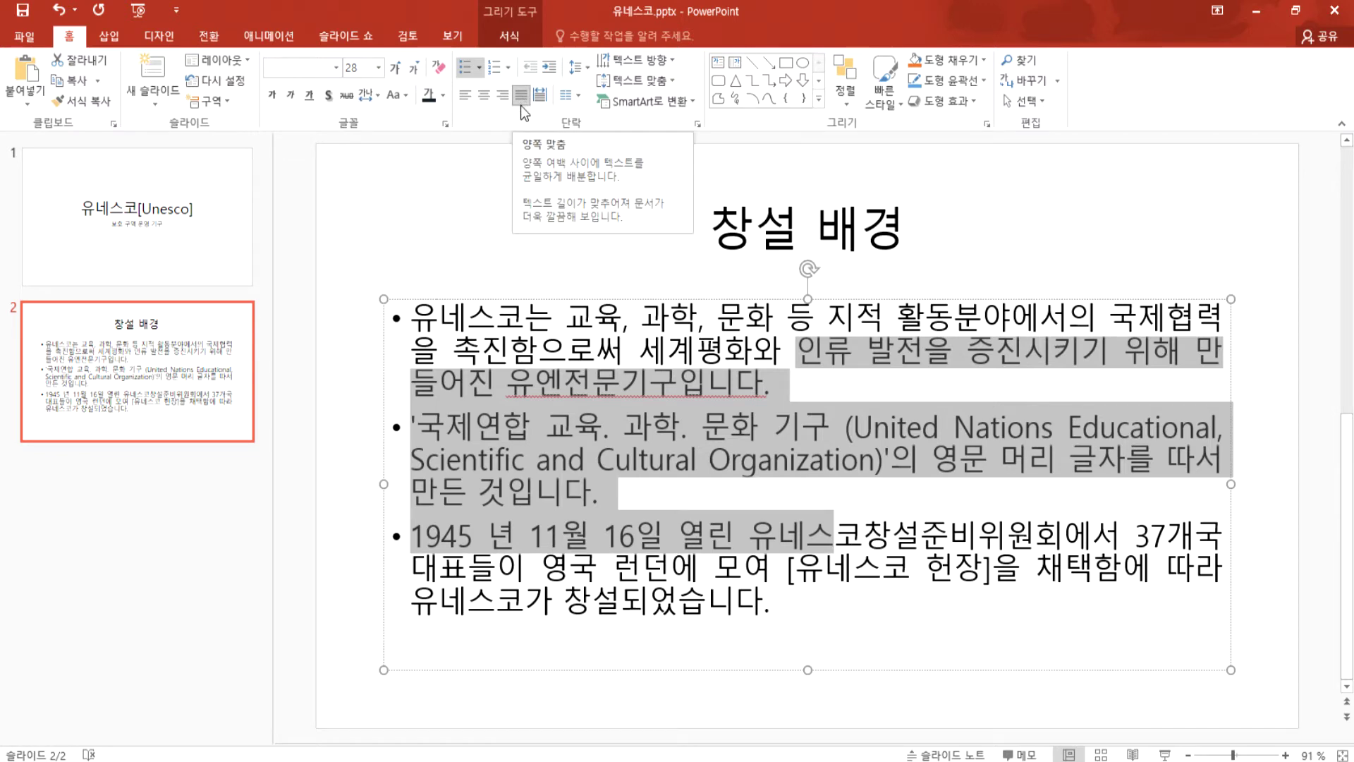
{"action": "left_click", "coordinate": [460, 98]}
{"action": "left_click", "coordinate": [493, 385]}
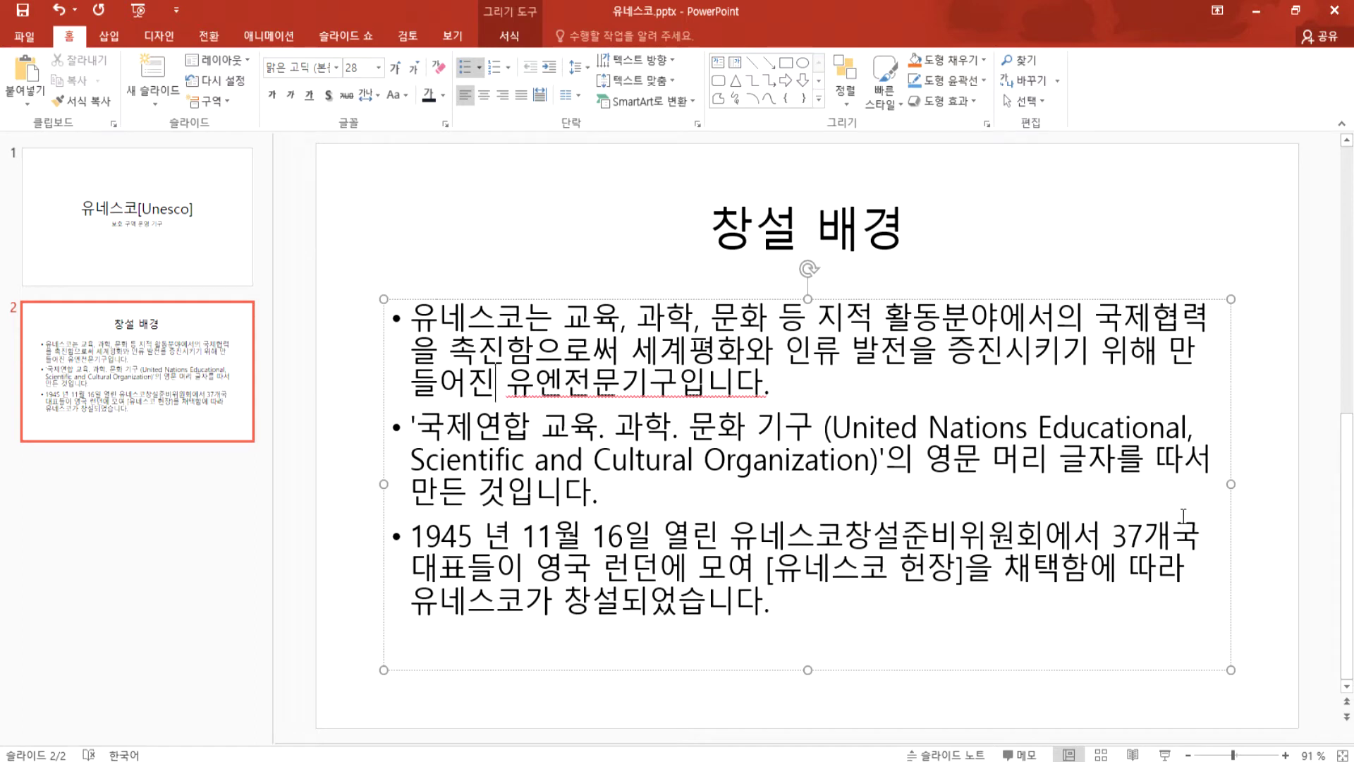
Step: Justify all paragraphs in the bullet text box and remove the space between 1945 and 년 in the third bullet
{"action": "left_click", "coordinate": [1235, 387]}
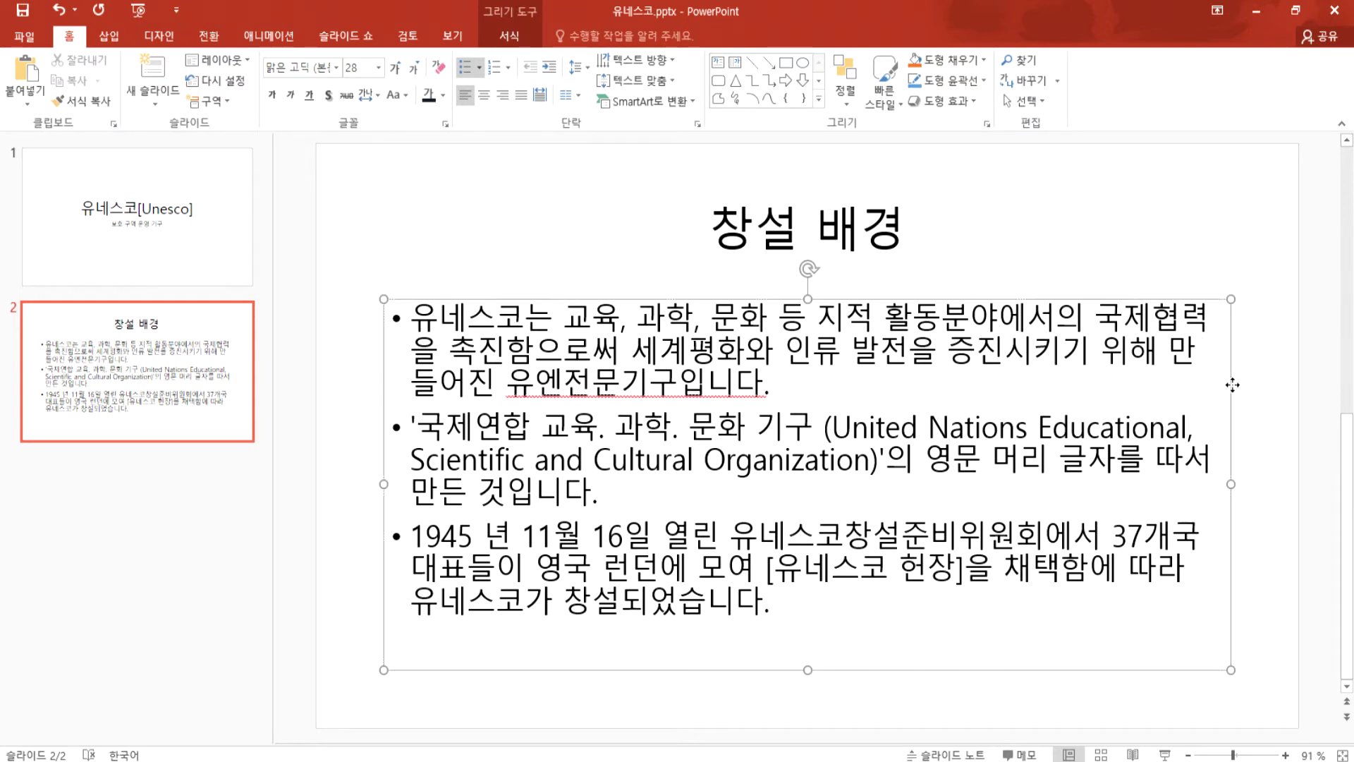
{"action": "left_click", "coordinate": [520, 100]}
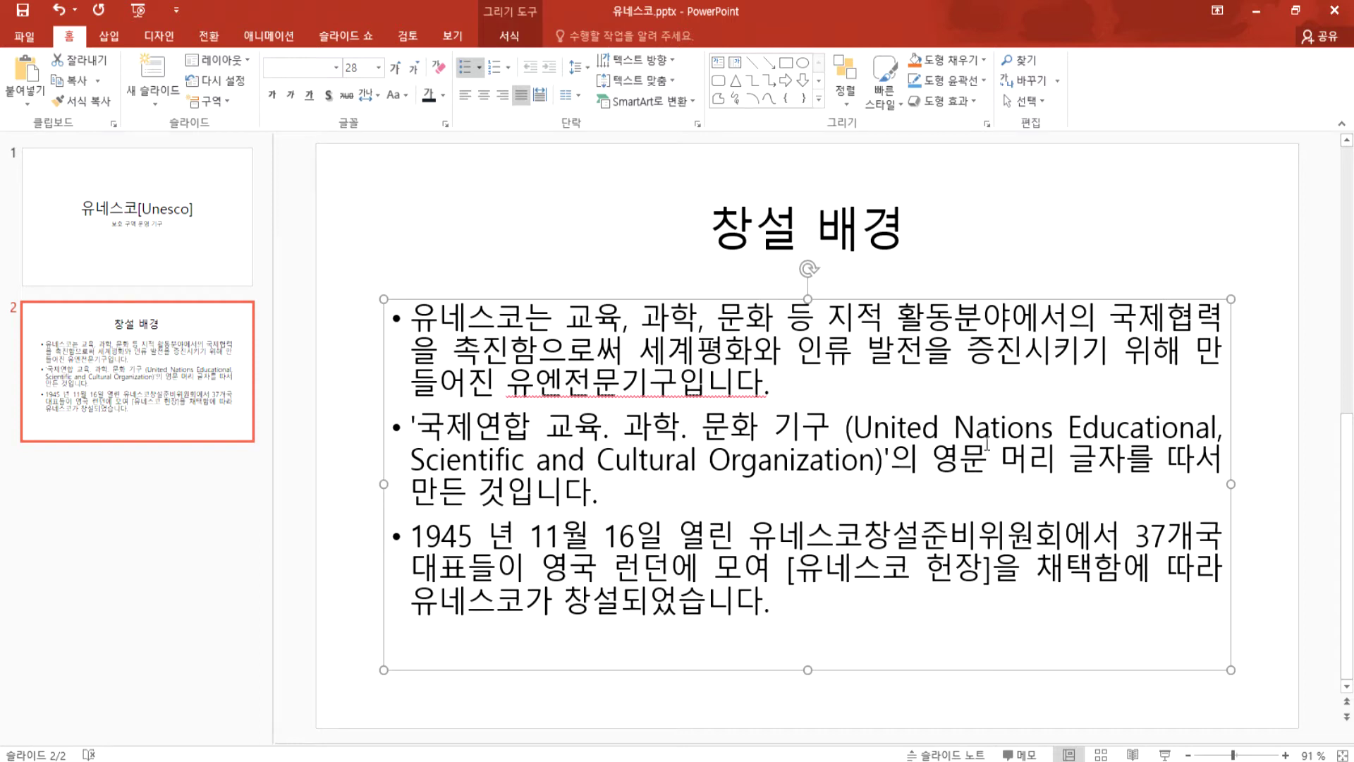
{"action": "left_click", "coordinate": [470, 538]}
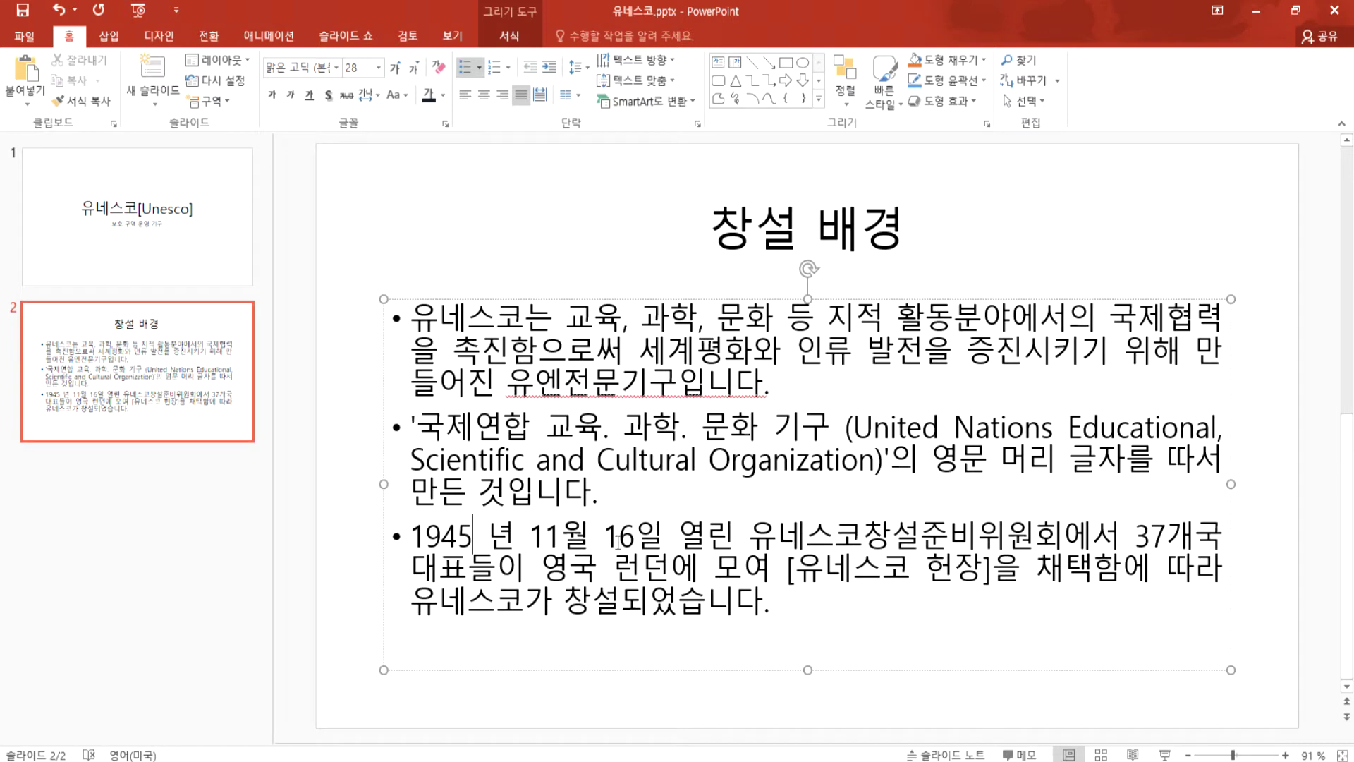
{"action": "key", "text": "Delete"}
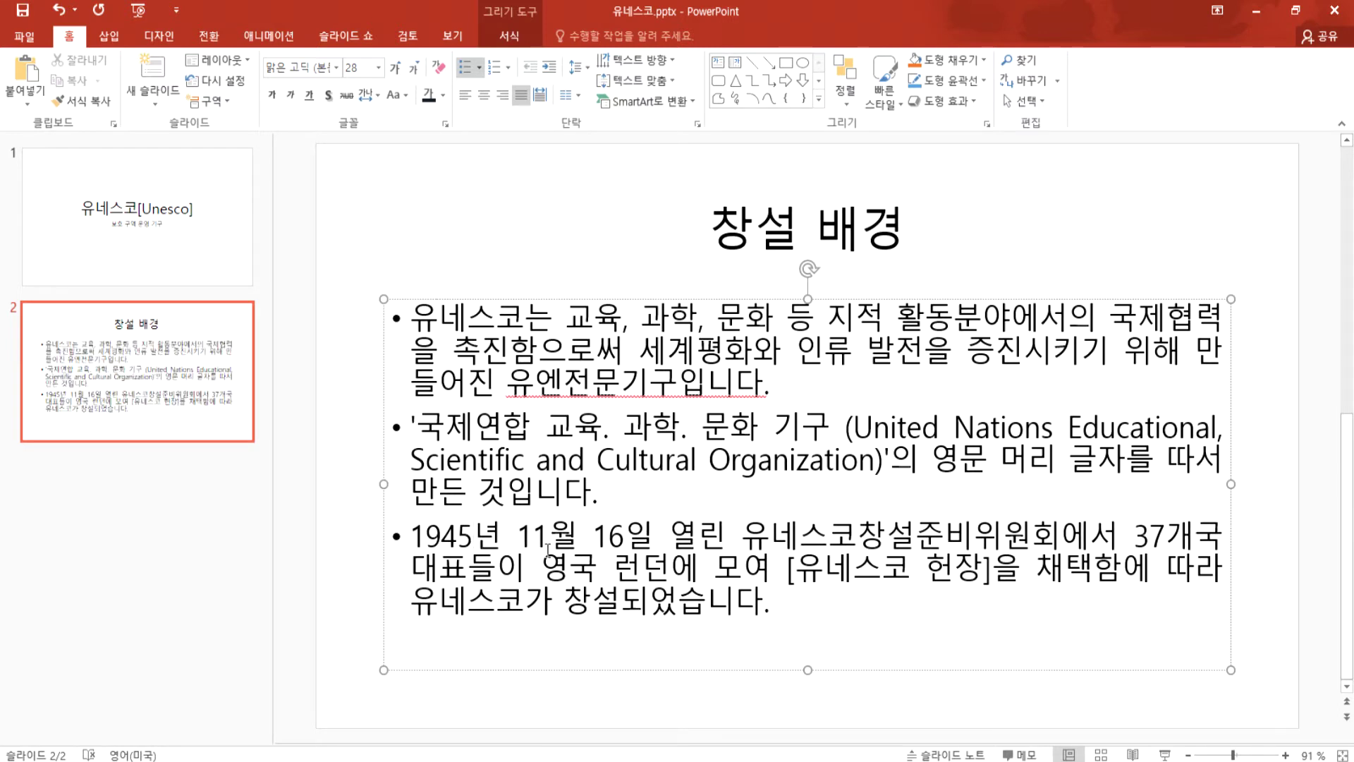
{"action": "key", "text": "Right"}
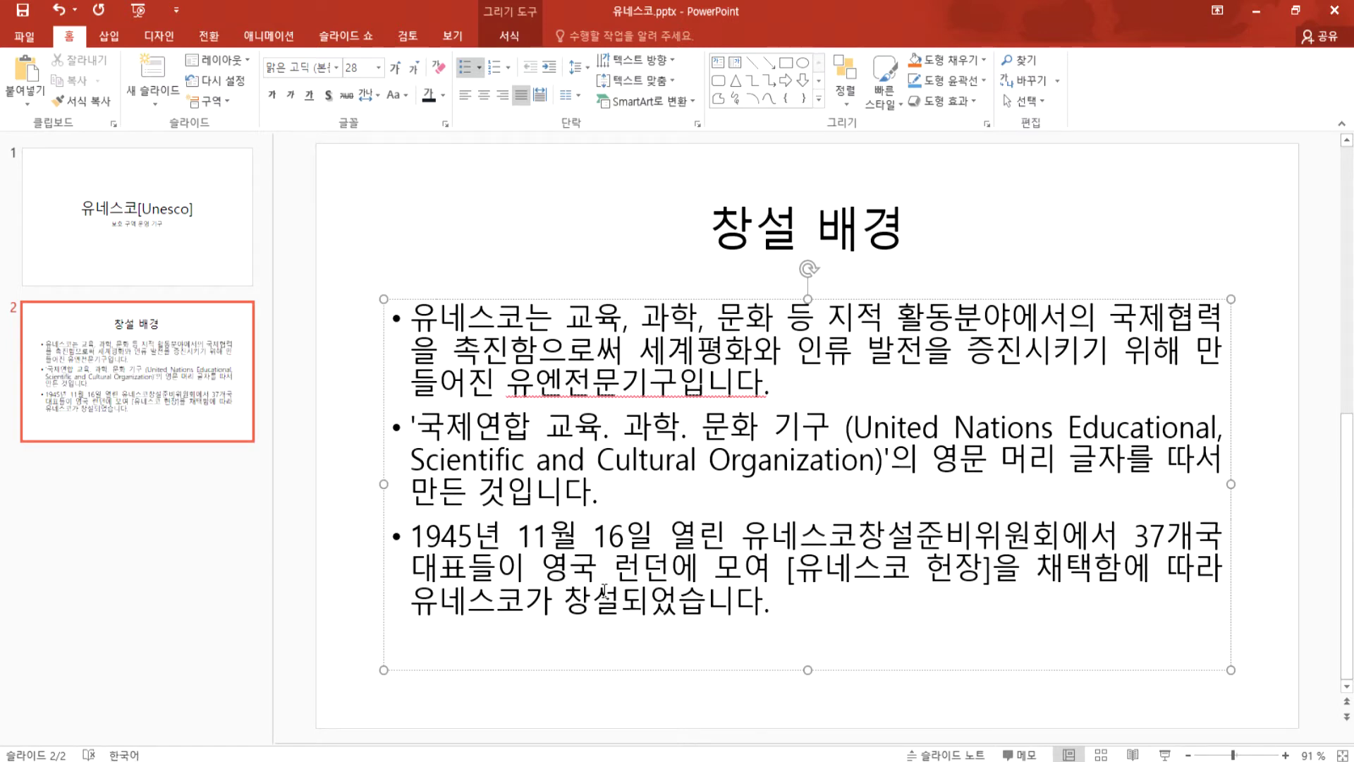
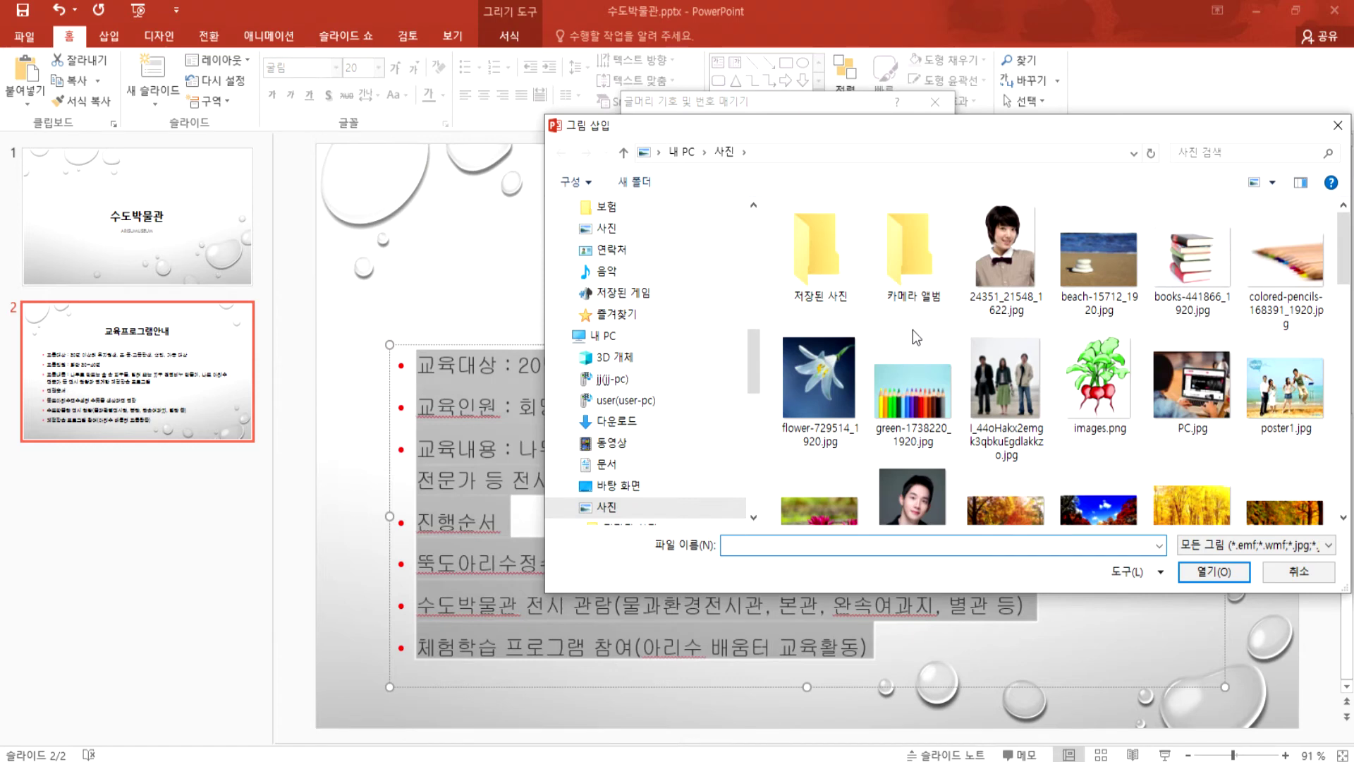
Step: Insert images.png from the pictures folder as the picture bullet for the selected paragraphs on slide 2
{"action": "left_click", "coordinate": [1058, 395]}
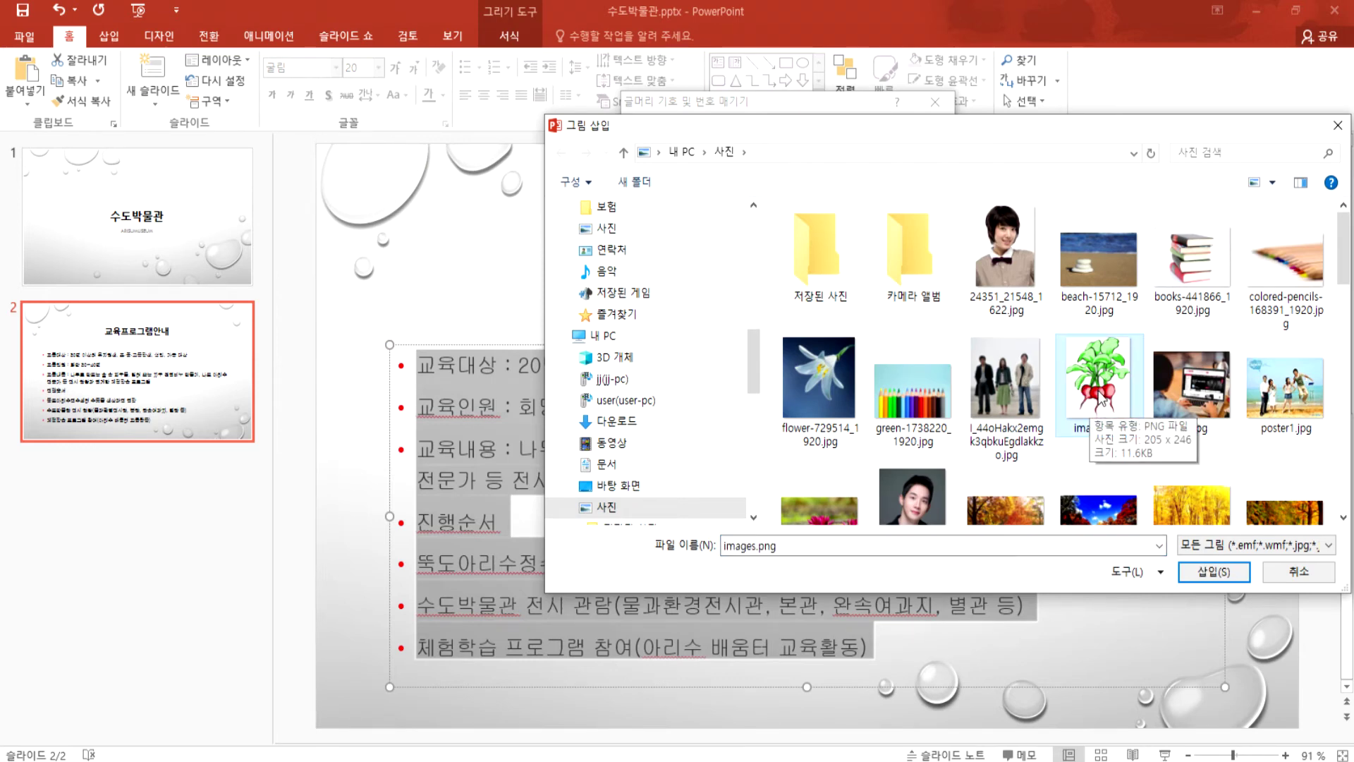
{"action": "left_click", "coordinate": [1215, 571]}
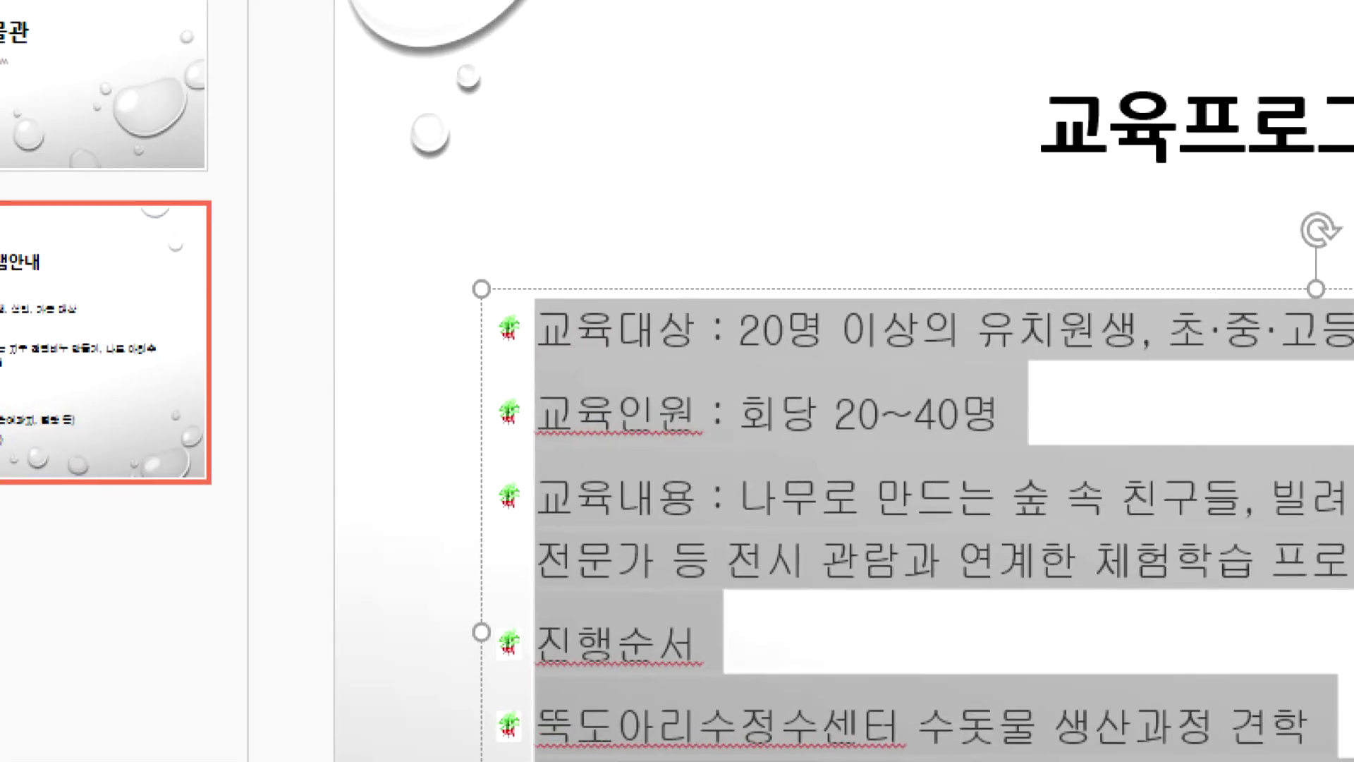
{"action": "mouse_move", "coordinate": [599, 377]}
{"action": "left_mouse_down"}
{"action": "mouse_move", "coordinate": [455, 362]}
{"action": "mouse_move", "coordinate": [584, 353]}
{"action": "left_mouse_up"}
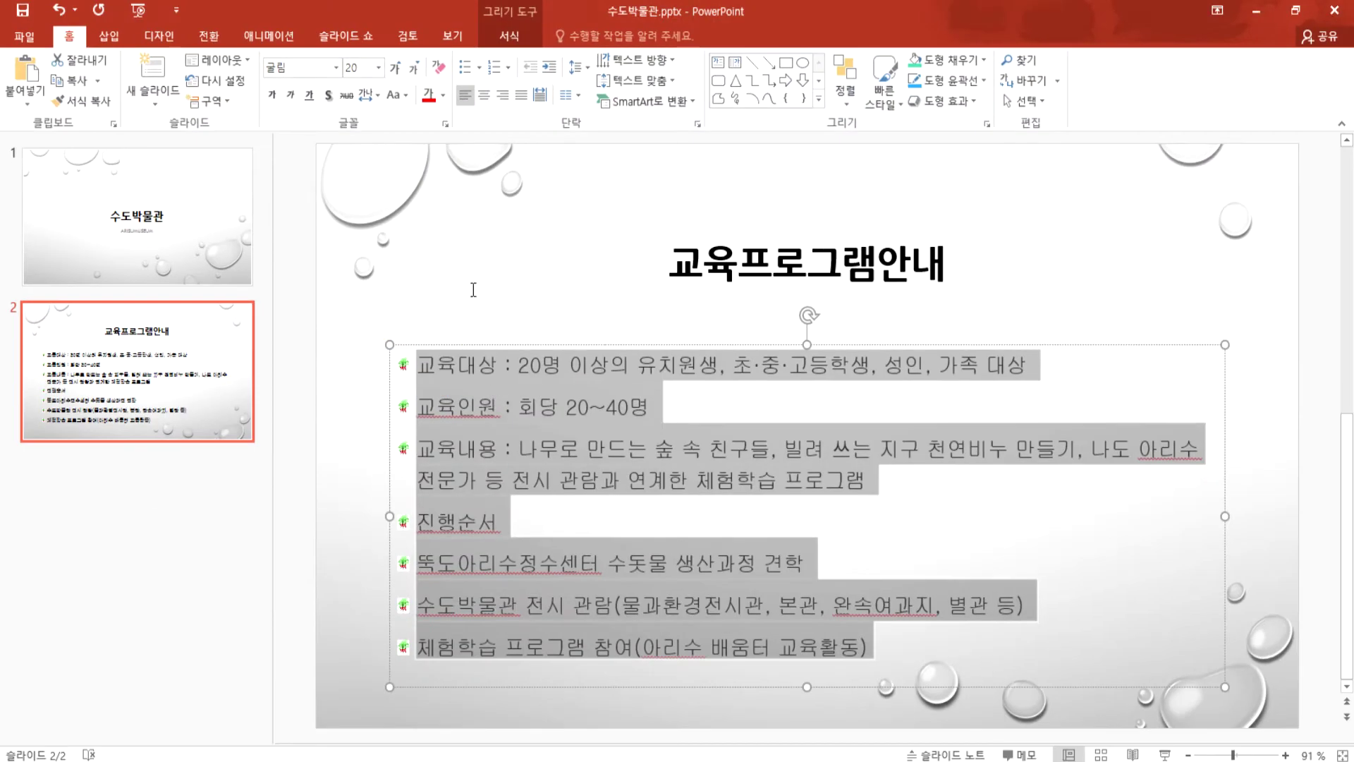
Step: Start choosing another picture bullet for the selected paragraphs and search Bing images for 장미
{"action": "left_click", "coordinate": [481, 69]}
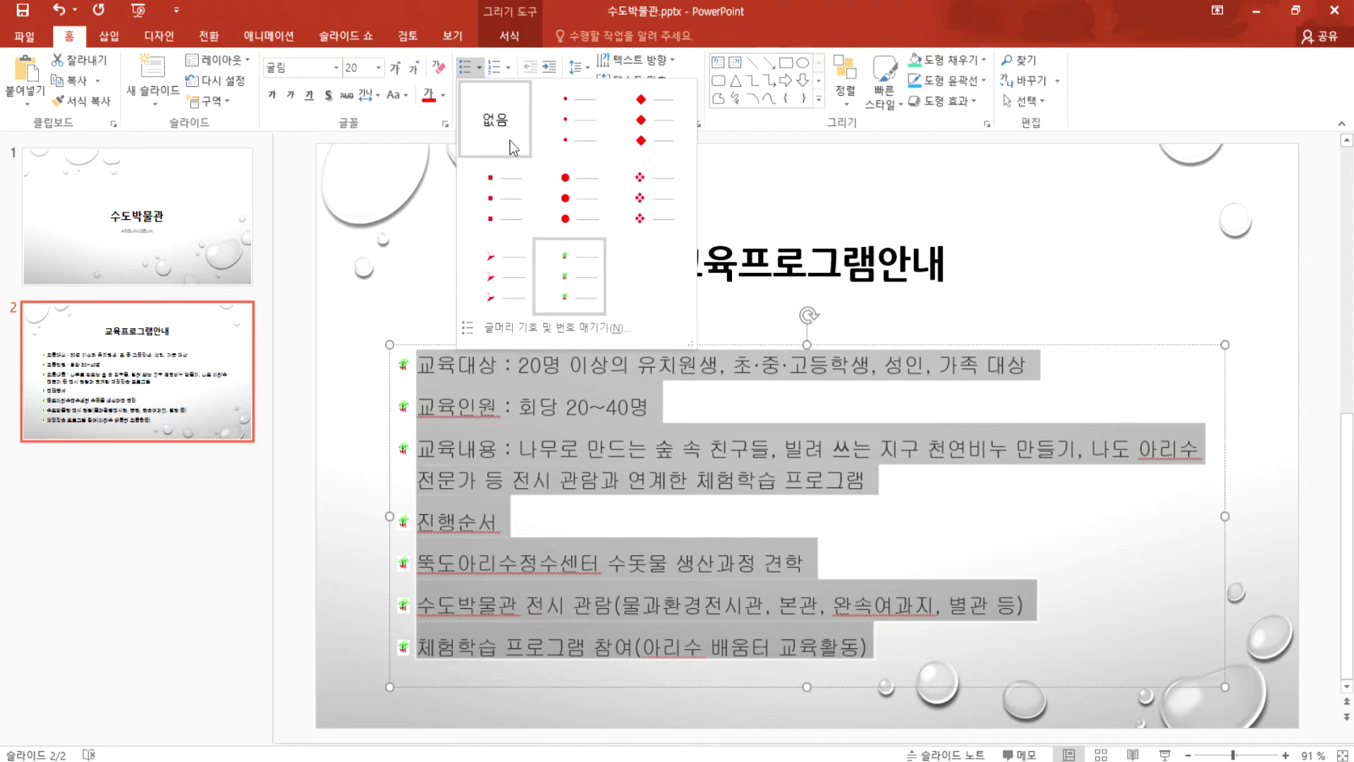
{"action": "left_click", "coordinate": [570, 327]}
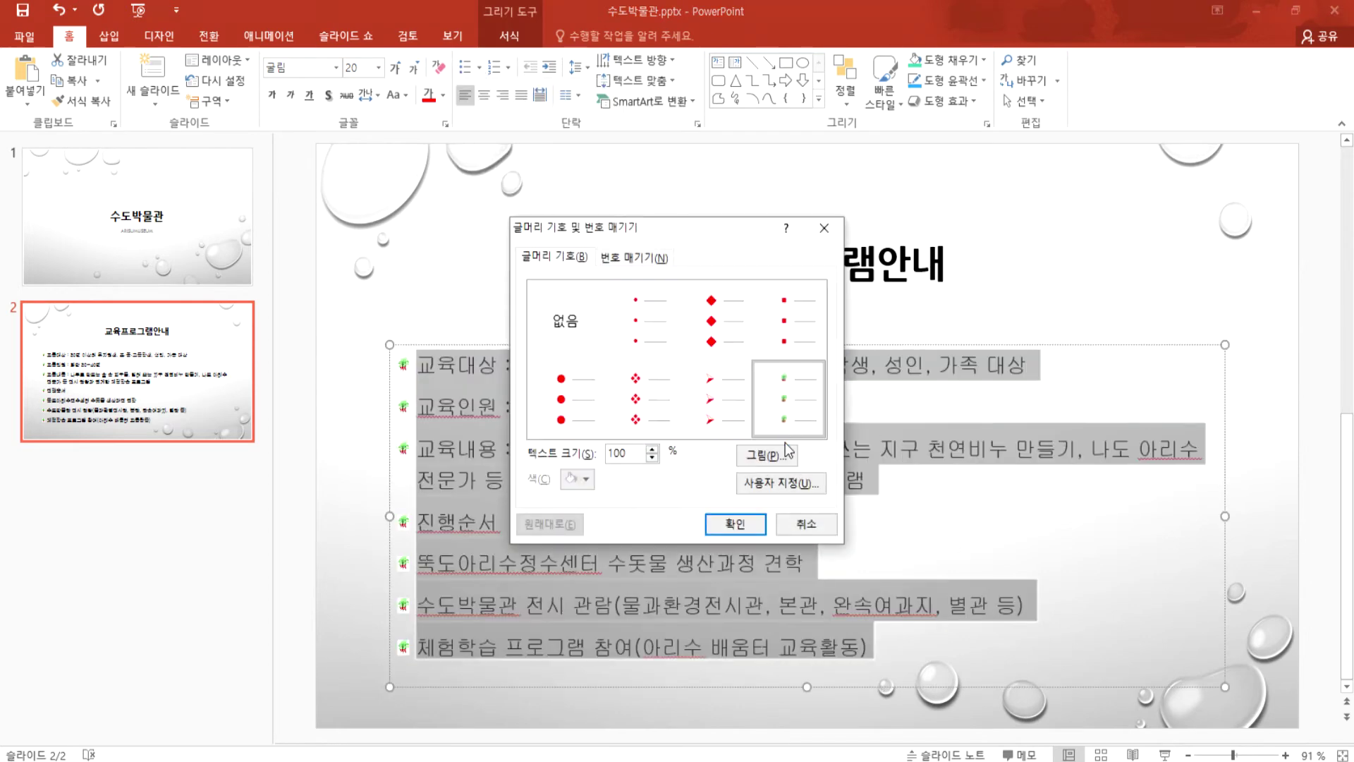
{"action": "left_click", "coordinate": [768, 457]}
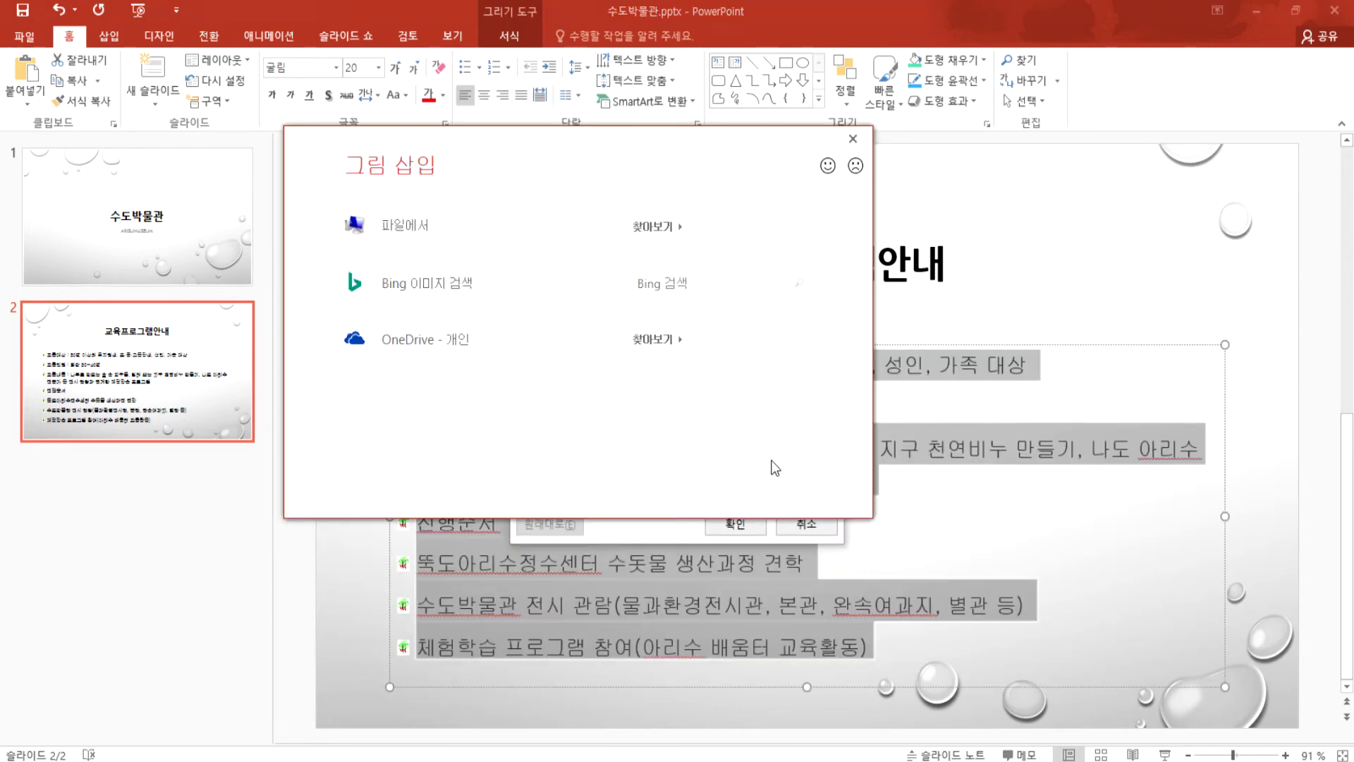
{"action": "left_click", "coordinate": [854, 161]}
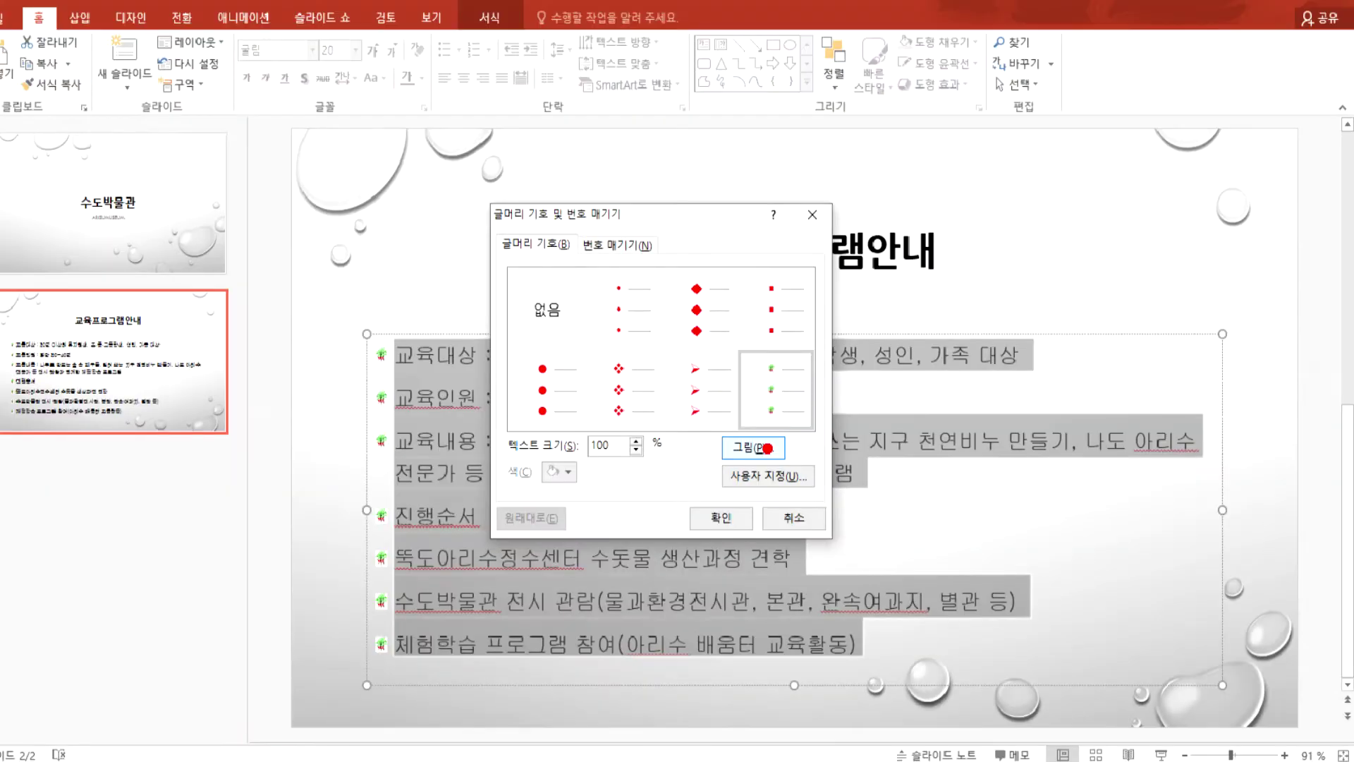
{"action": "left_click", "coordinate": [709, 419]}
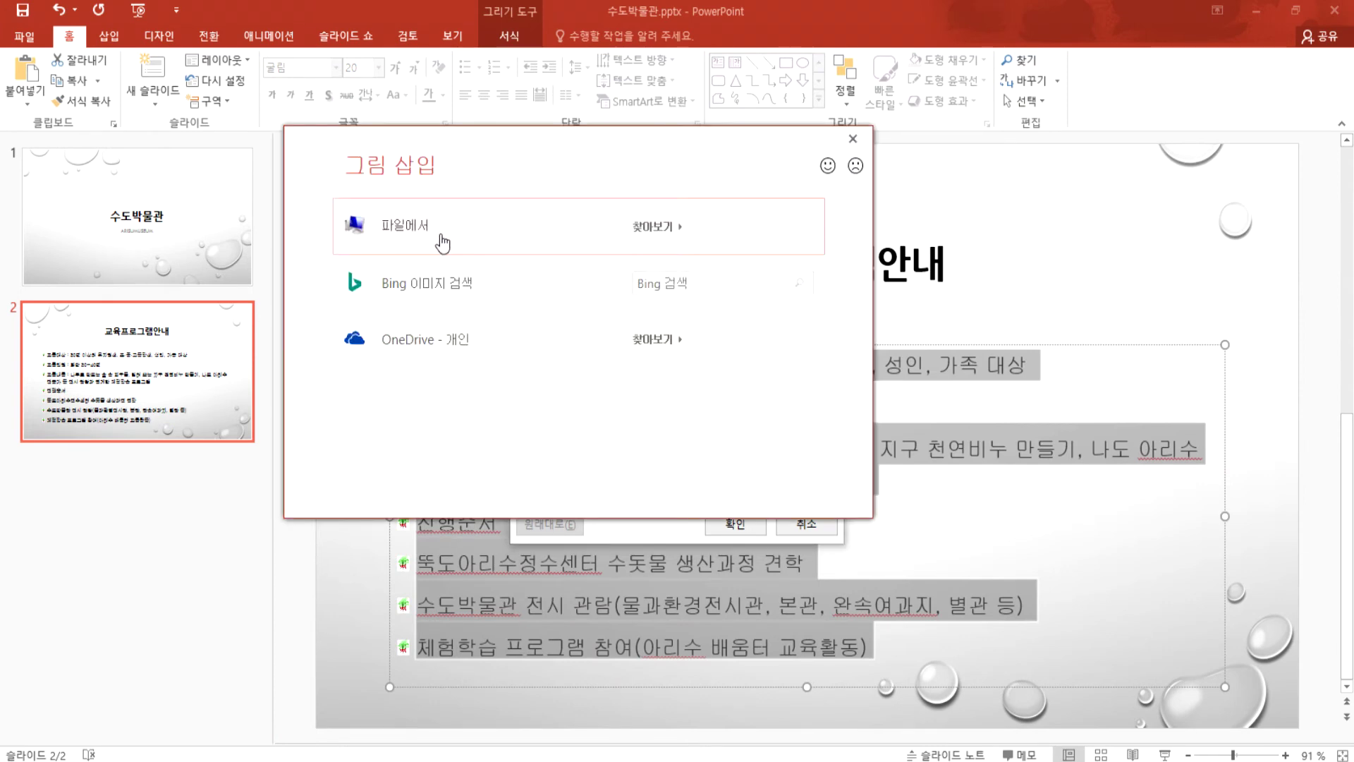
{"action": "left_click", "coordinate": [704, 289]}
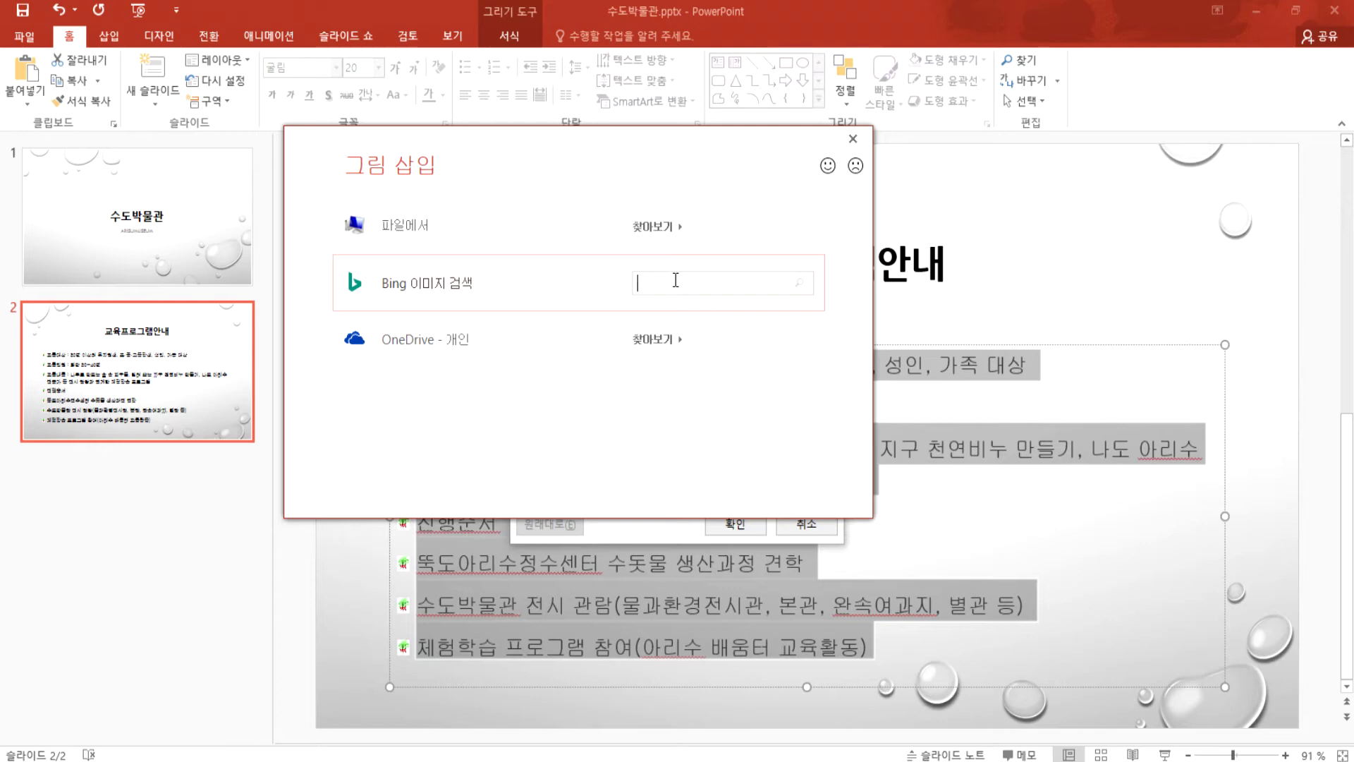
{"action": "type", "text": "wkd"}
{"action": "key", "text": "BackSpace"}
{"action": "type", "text": "장ㅁ"}
{"action": "key", "text": "Return"}
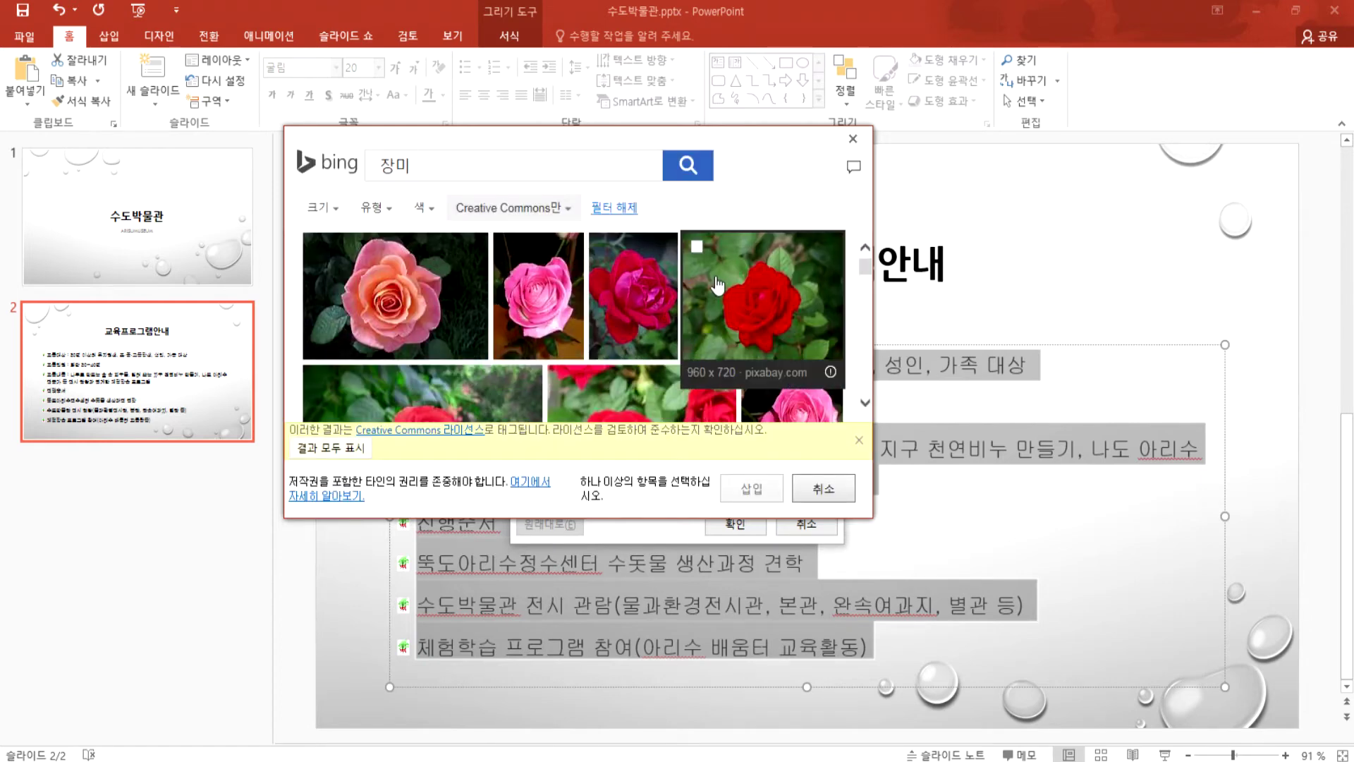
Step: Enlarge the Bing image search window and look through the 장미 pictures for a suitable bullet image
{"action": "scroll", "coordinate": [730, 326], "scroll_direction": "down", "scroll_amount": 3}
{"action": "scroll", "coordinate": [730, 331], "scroll_direction": "down", "scroll_amount": 5}
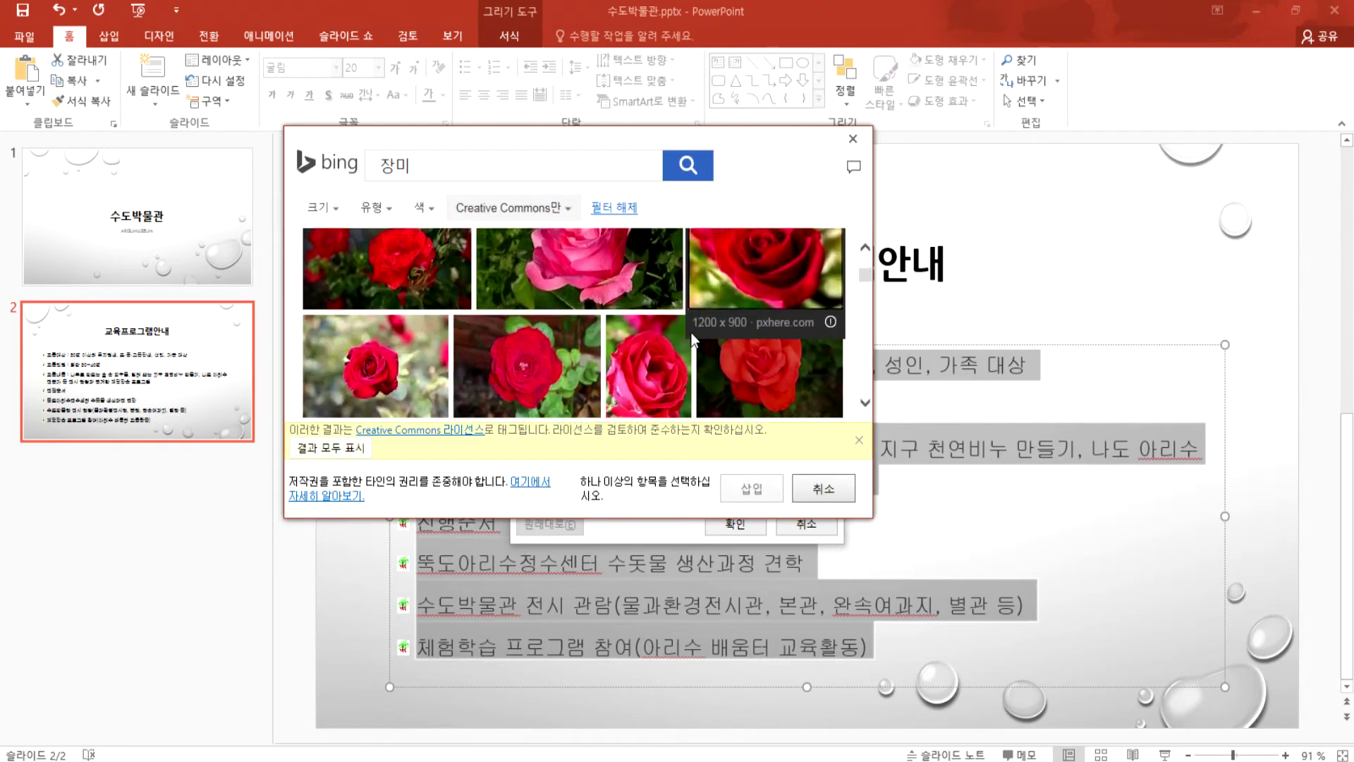
{"action": "left_click_drag", "start_coordinate": [872, 517], "coordinate": [1030, 686]}
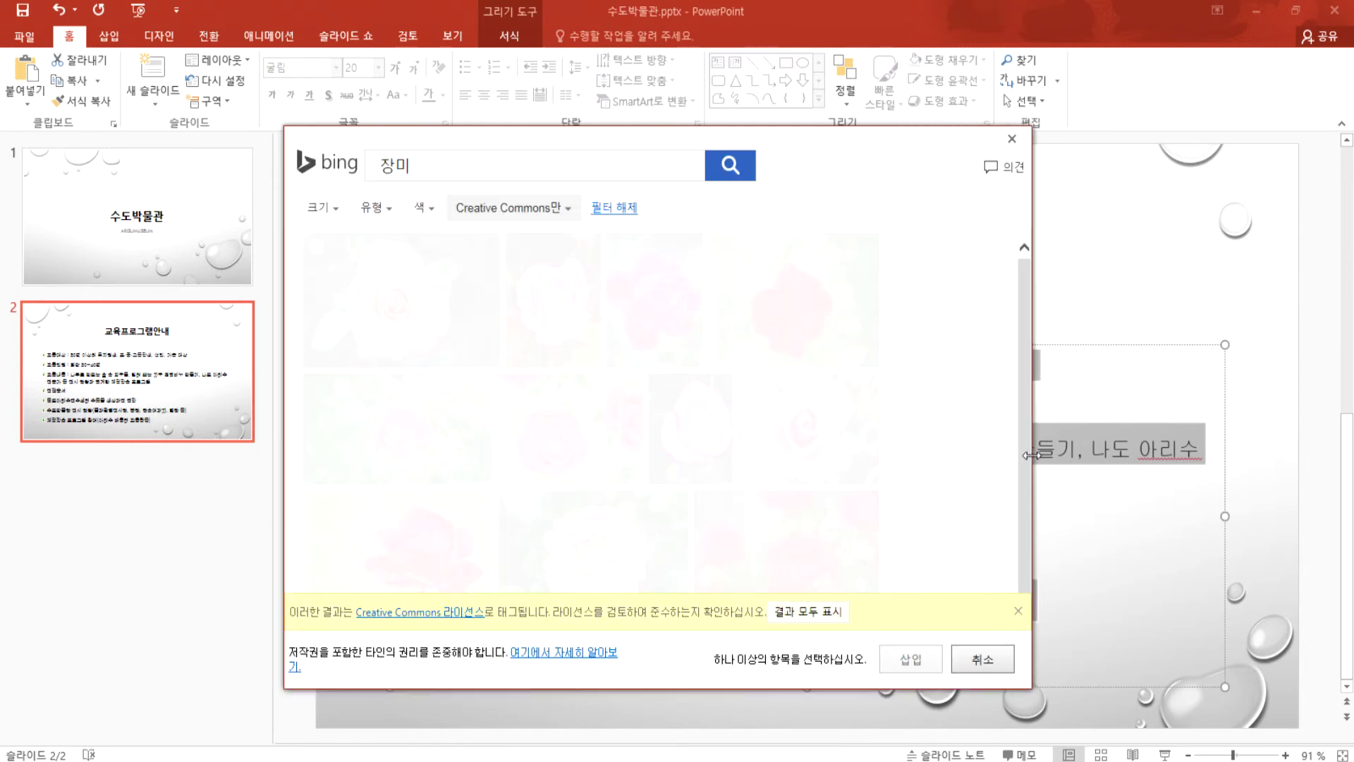
{"action": "left_click_drag", "start_coordinate": [1033, 459], "coordinate": [1186, 474]}
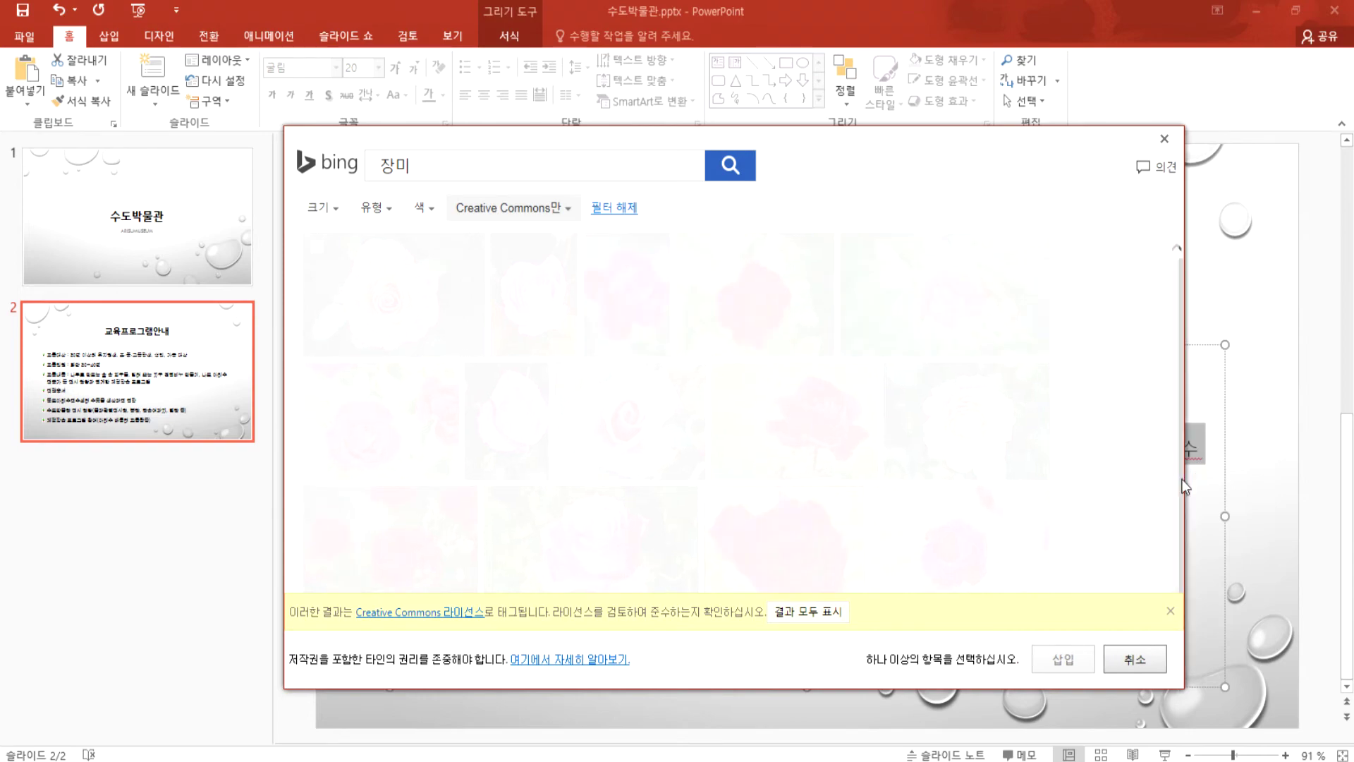
{"action": "scroll", "coordinate": [849, 488], "scroll_direction": "down", "scroll_amount": 4}
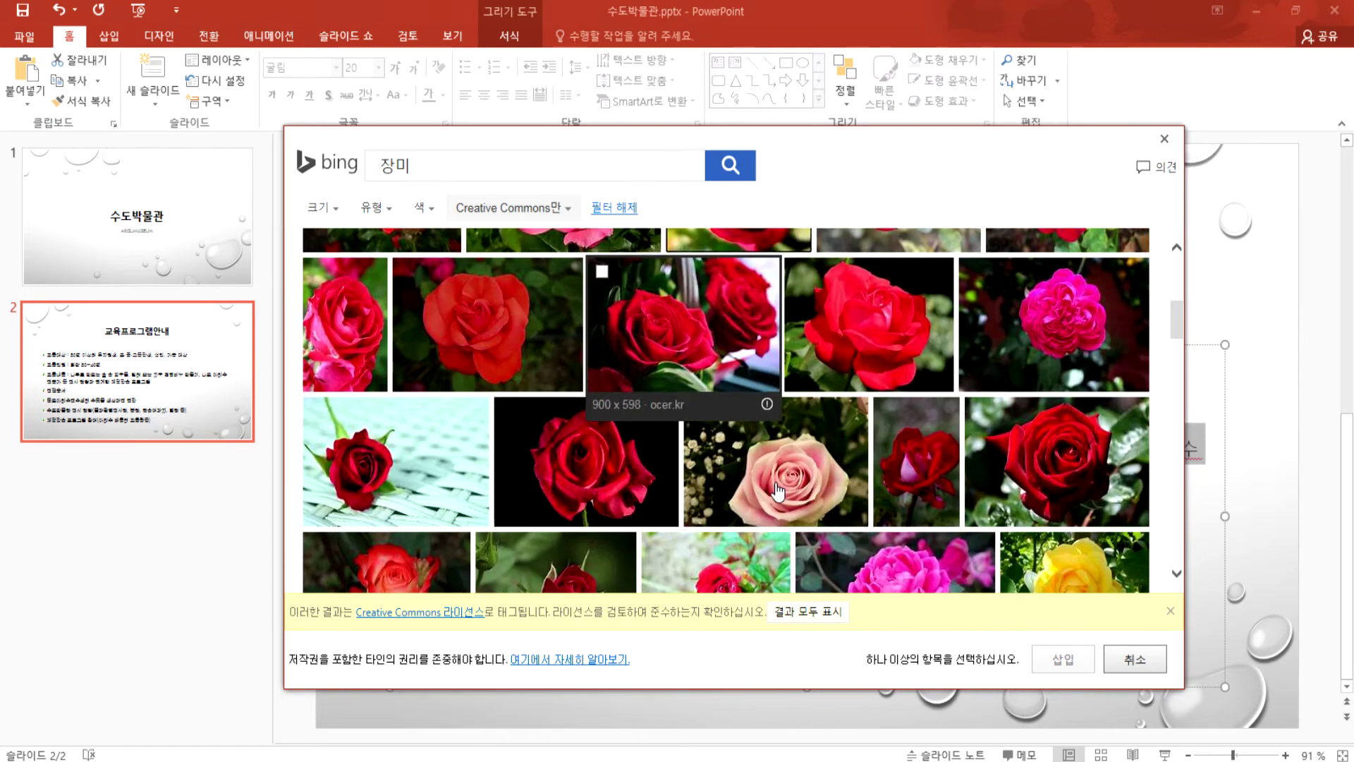
{"action": "scroll", "coordinate": [777, 492], "scroll_direction": "down", "scroll_amount": 3}
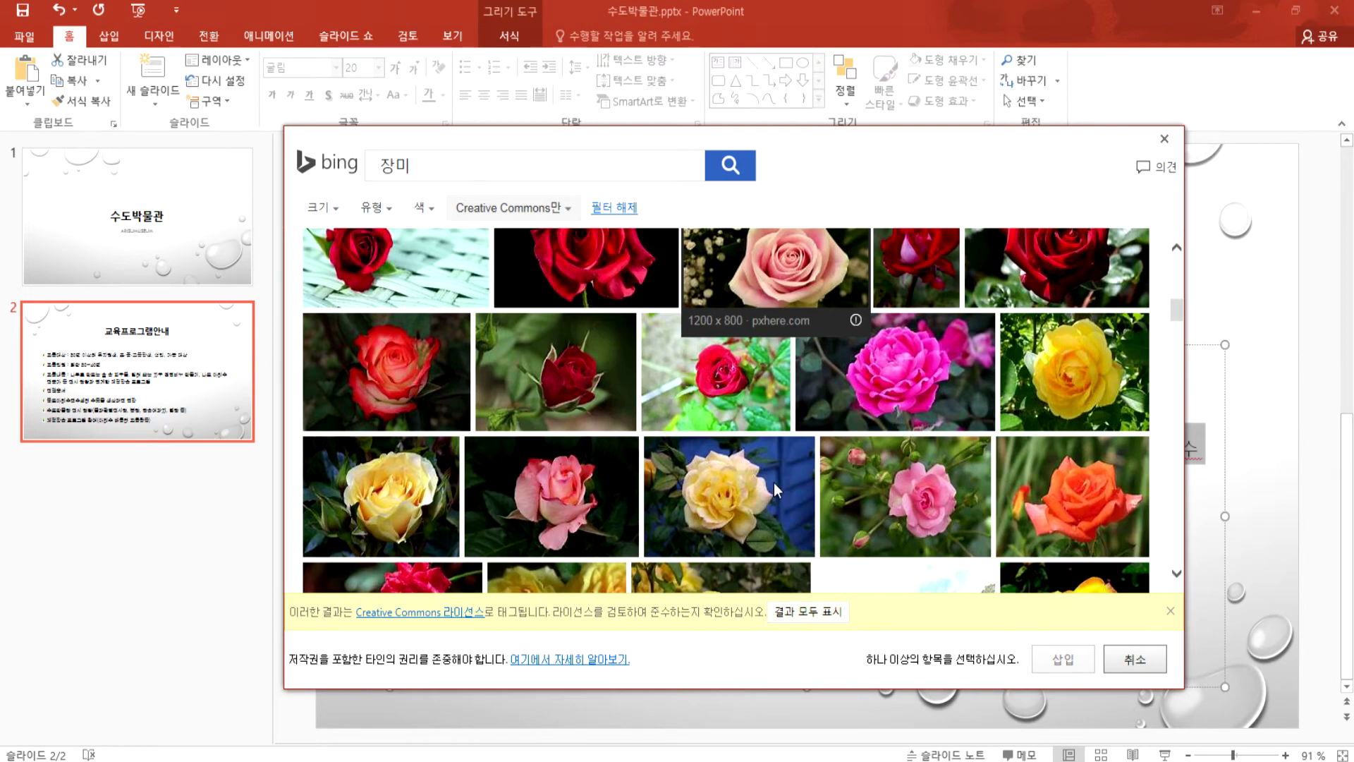
{"action": "scroll", "coordinate": [775, 486], "scroll_direction": "down", "scroll_amount": 3}
{"action": "scroll", "coordinate": [777, 496], "scroll_direction": "up", "scroll_amount": 4}
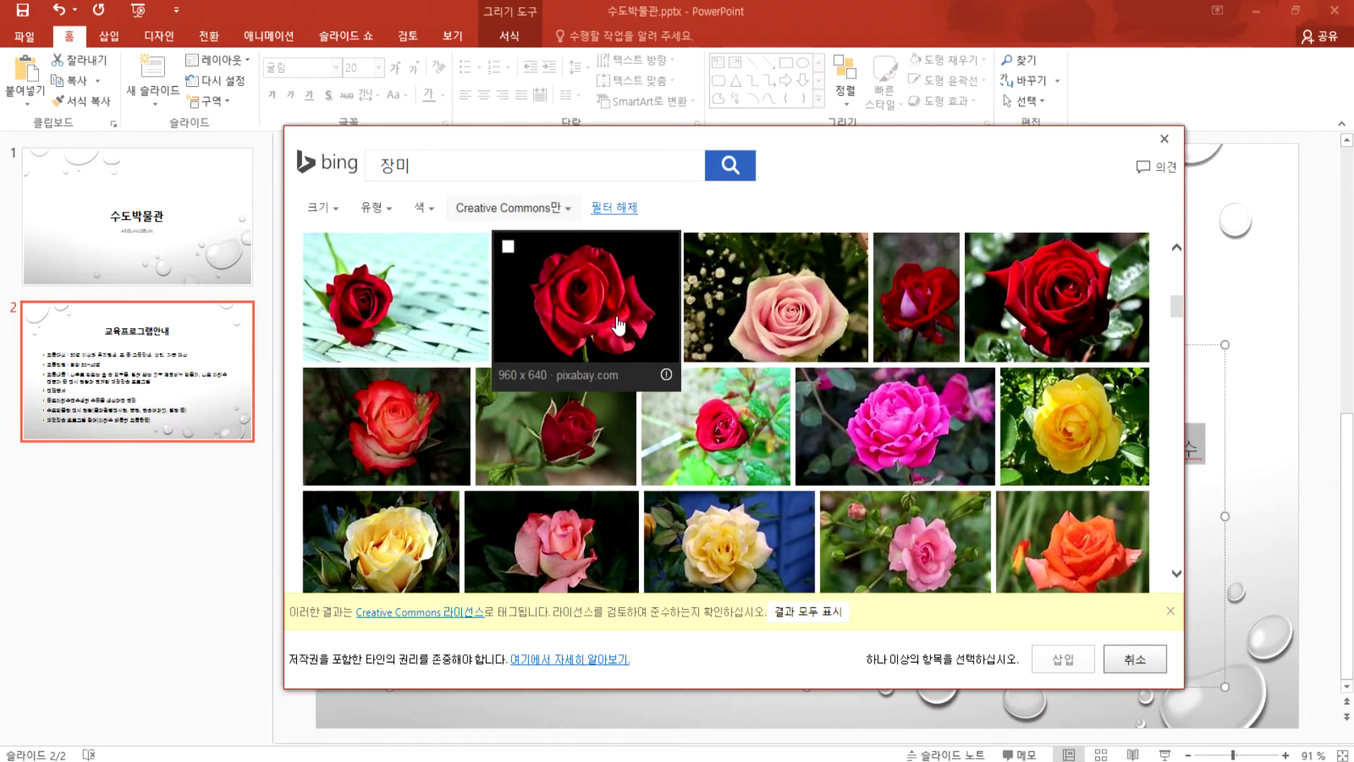
{"action": "scroll", "coordinate": [619, 345], "scroll_direction": "down", "scroll_amount": 6}
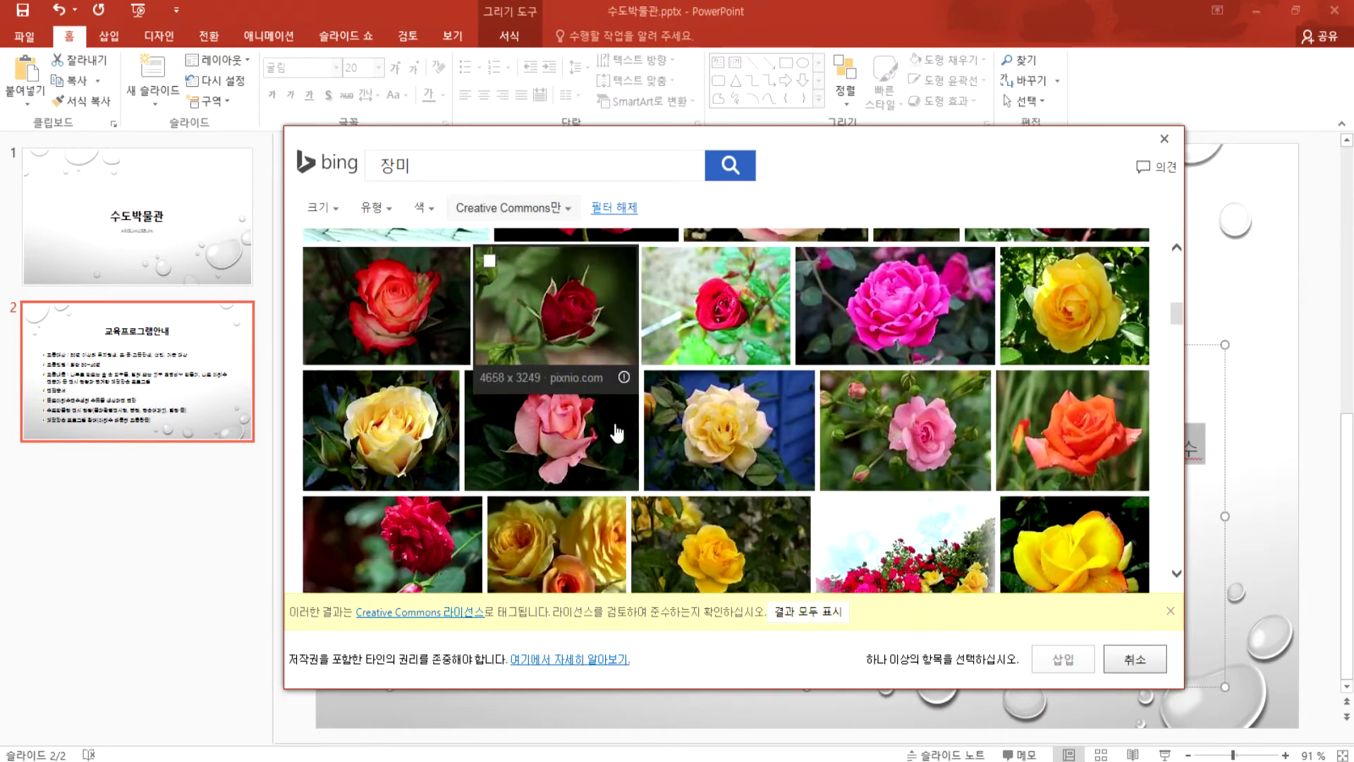
{"action": "scroll", "coordinate": [606, 462], "scroll_direction": "up", "scroll_amount": 3}
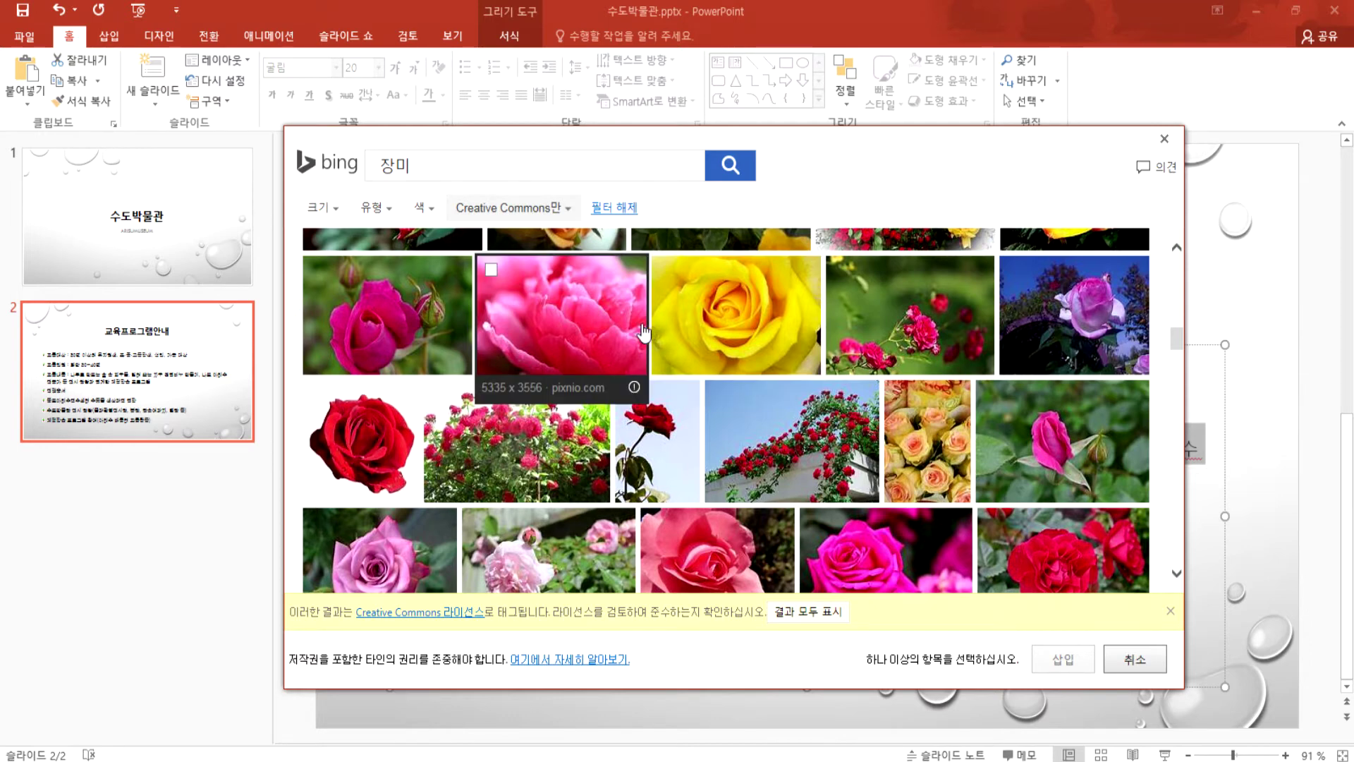
Step: Try to insert the yellow rose image as the picture bullet, converting it to the Windows 확장 메타파일 format
{"action": "left_click", "coordinate": [759, 318]}
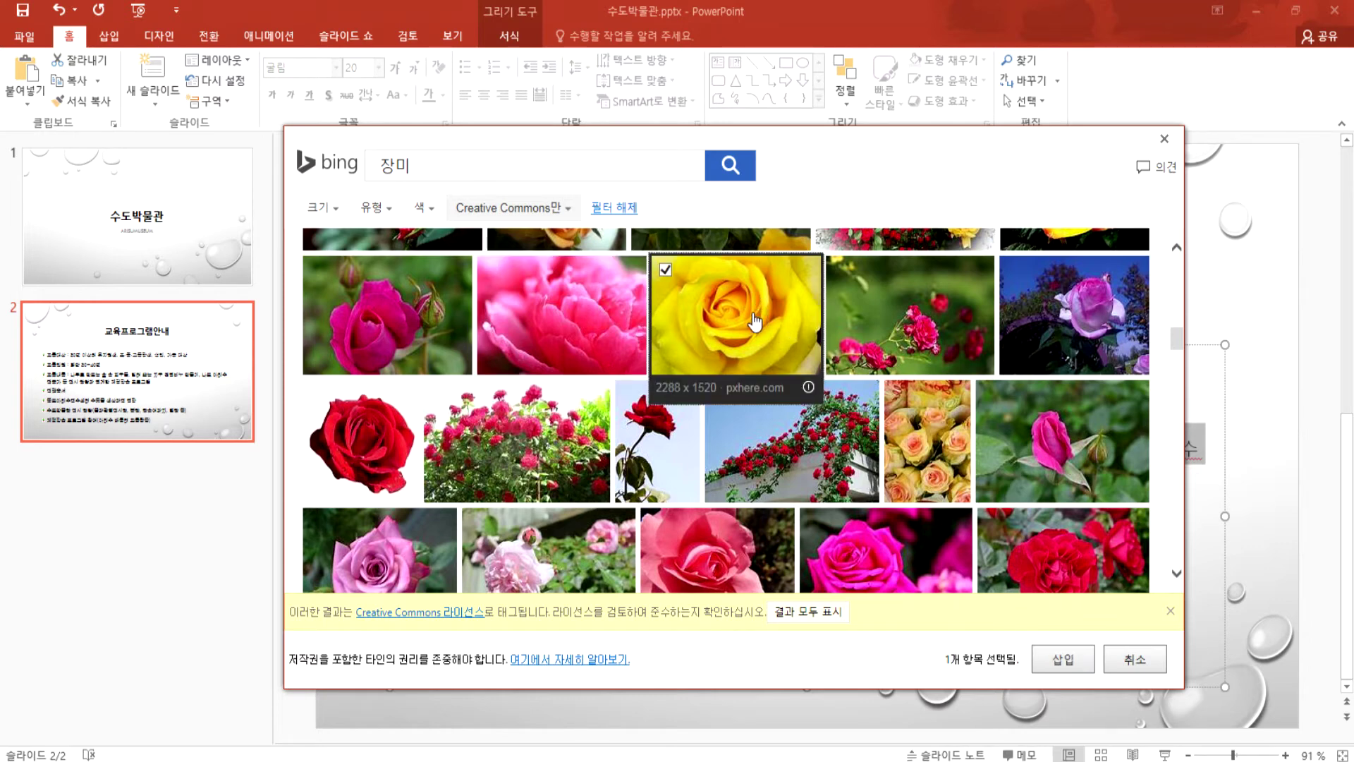
{"action": "left_click", "coordinate": [1048, 661]}
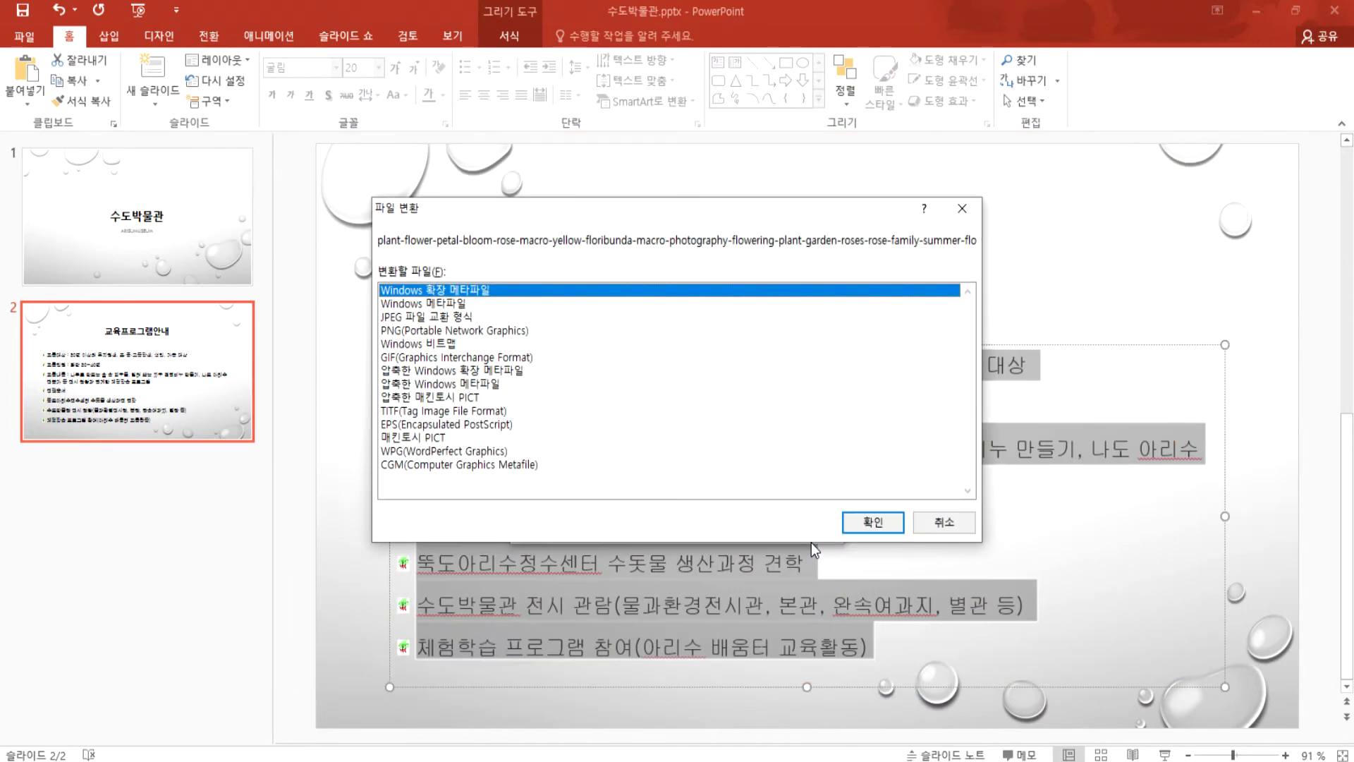
{"action": "left_click", "coordinate": [449, 331]}
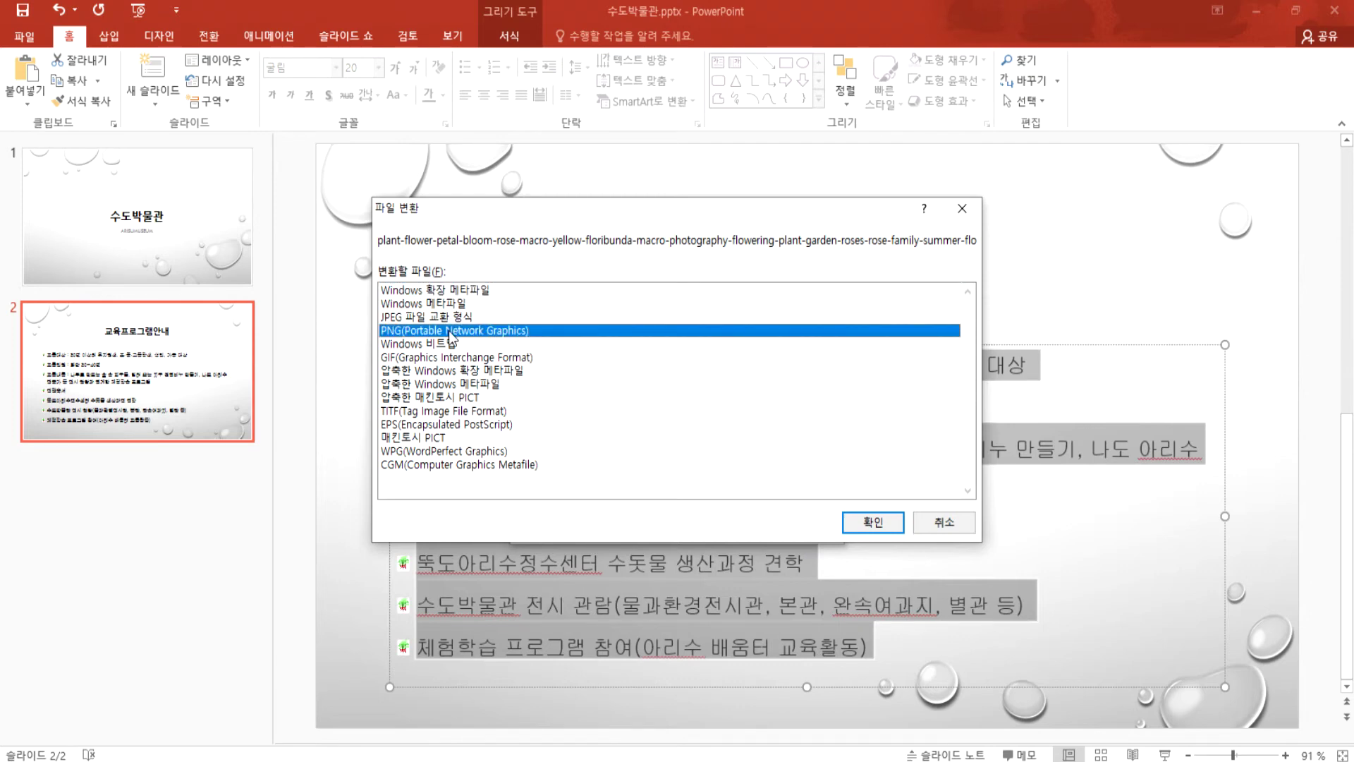
{"action": "left_click", "coordinate": [459, 293]}
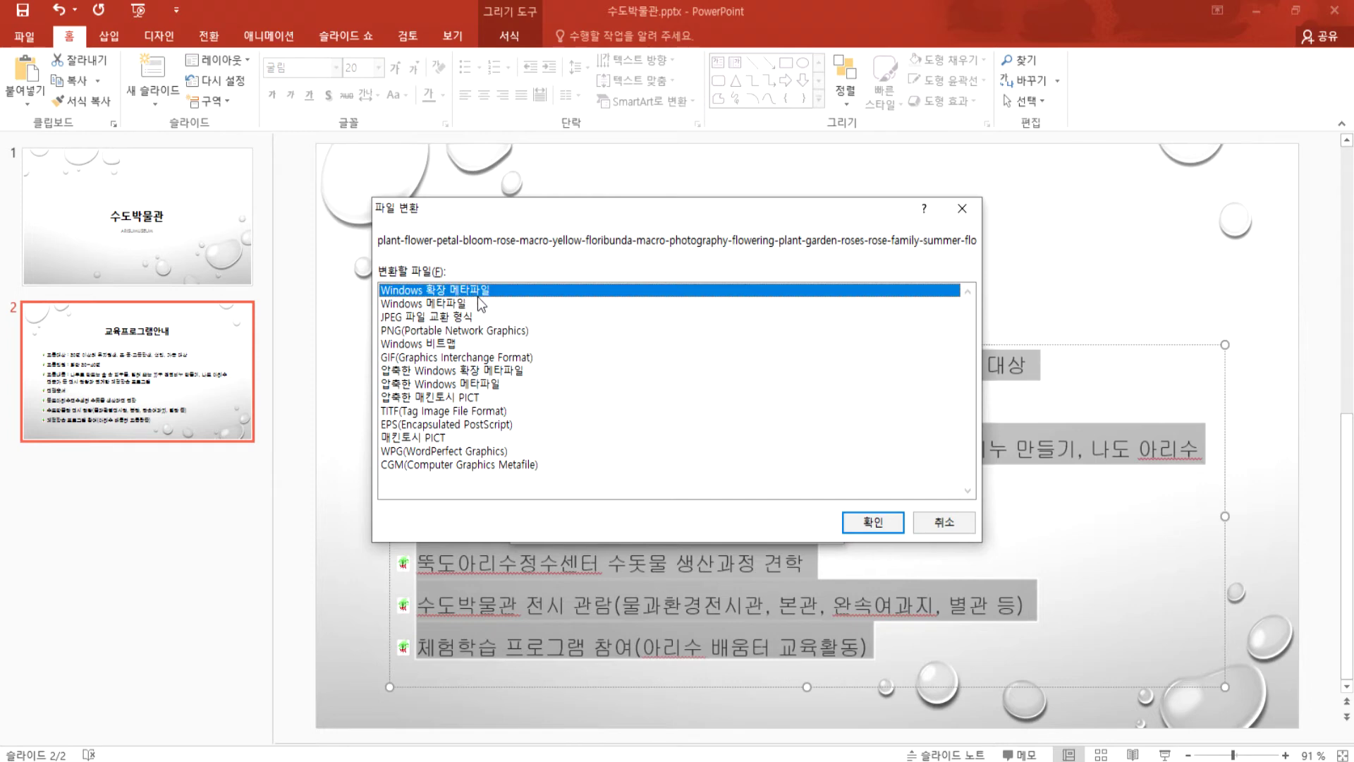
{"action": "left_click", "coordinate": [449, 331]}
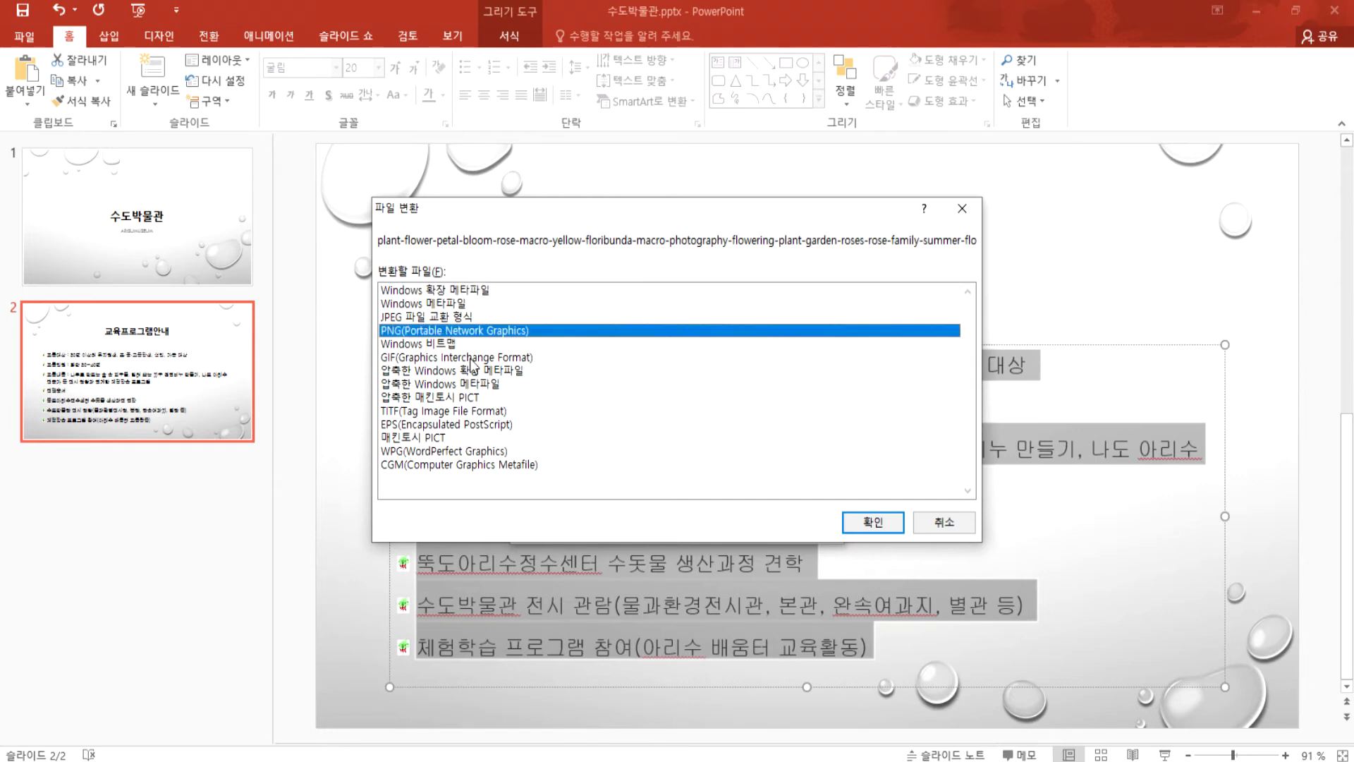
{"action": "left_click", "coordinate": [413, 319]}
{"action": "left_click", "coordinate": [448, 332]}
{"action": "left_click", "coordinate": [452, 292]}
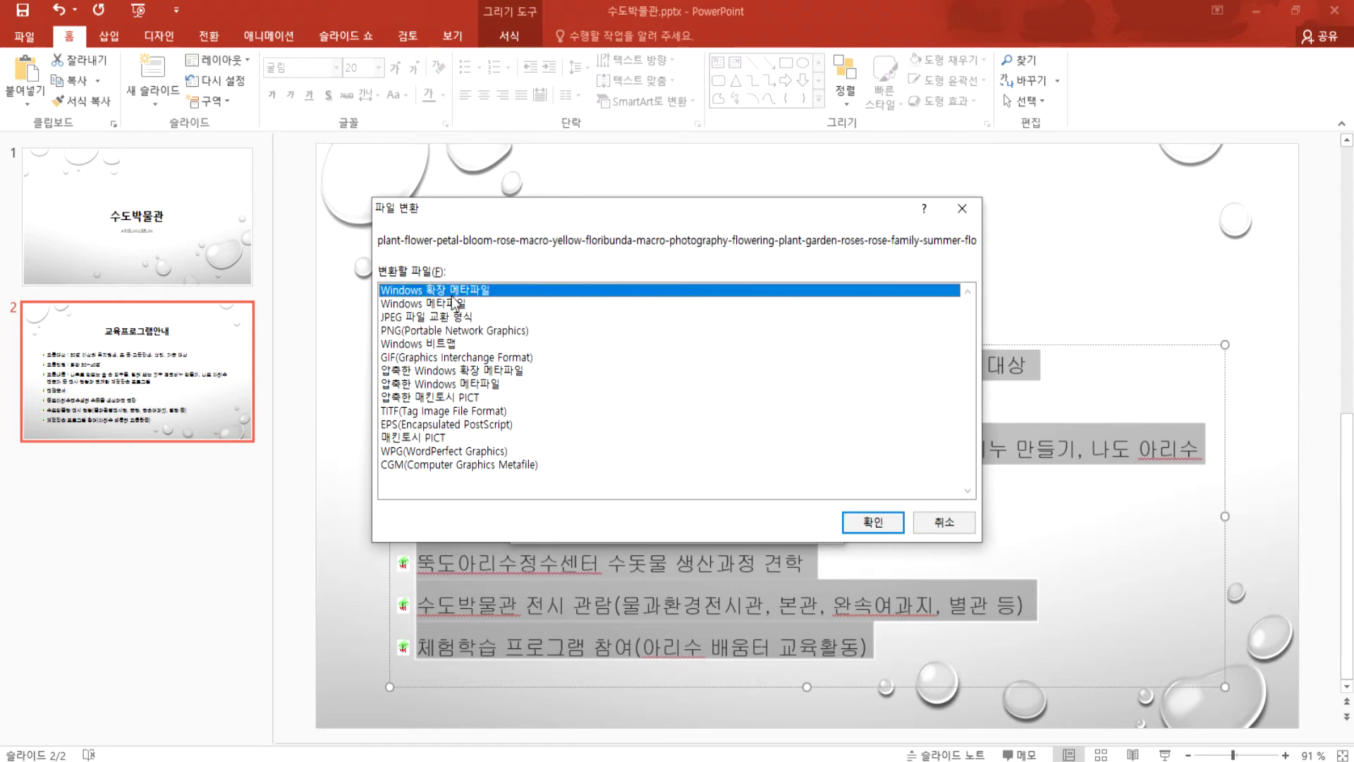
{"action": "left_click", "coordinate": [873, 522]}
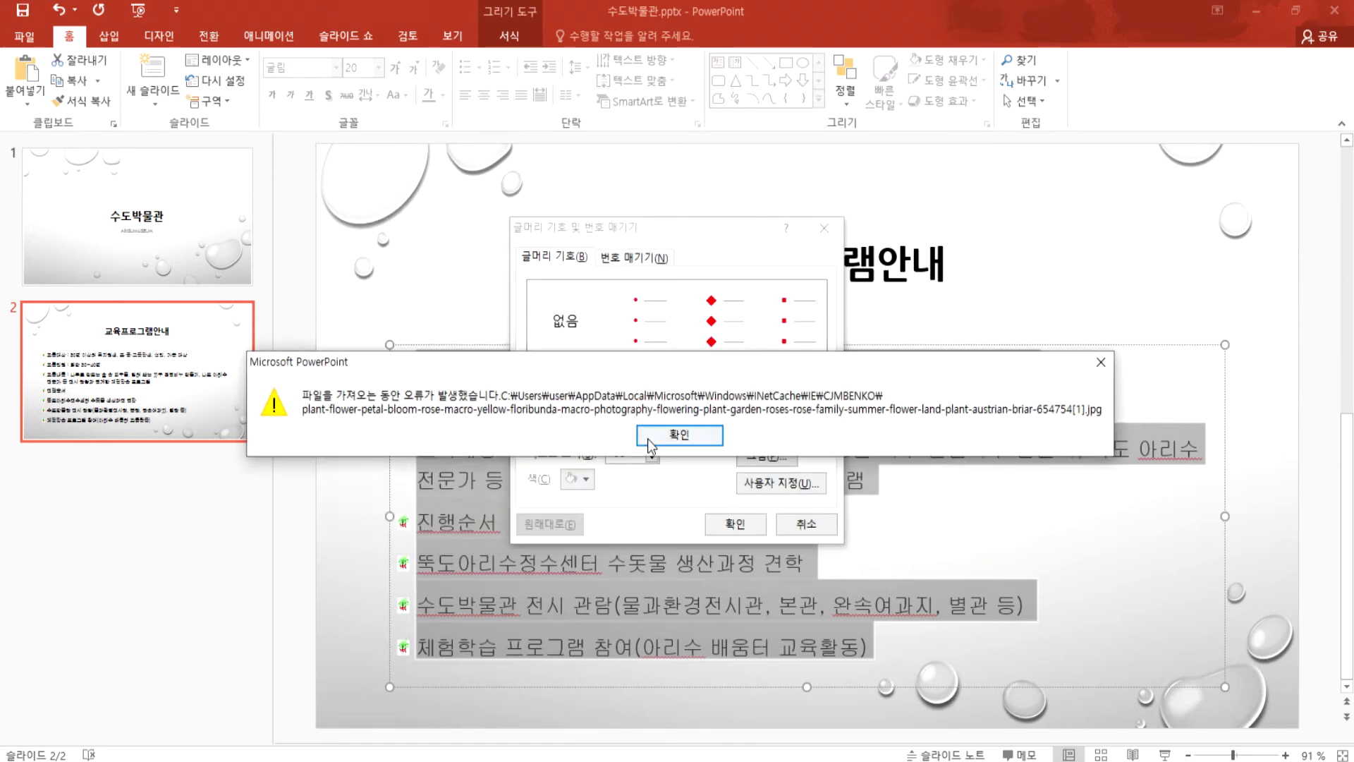
{"action": "left_click", "coordinate": [679, 437]}
Step: Search Bing images for 장미 again and try to insert the yellow rose as the picture bullet using PNG conversion
{"action": "left_click", "coordinate": [766, 455]}
{"action": "type", "text": "장미"}
{"action": "key", "text": "Return"}
{"action": "scroll", "coordinate": [747, 337], "scroll_direction": "down", "scroll_amount": 5}
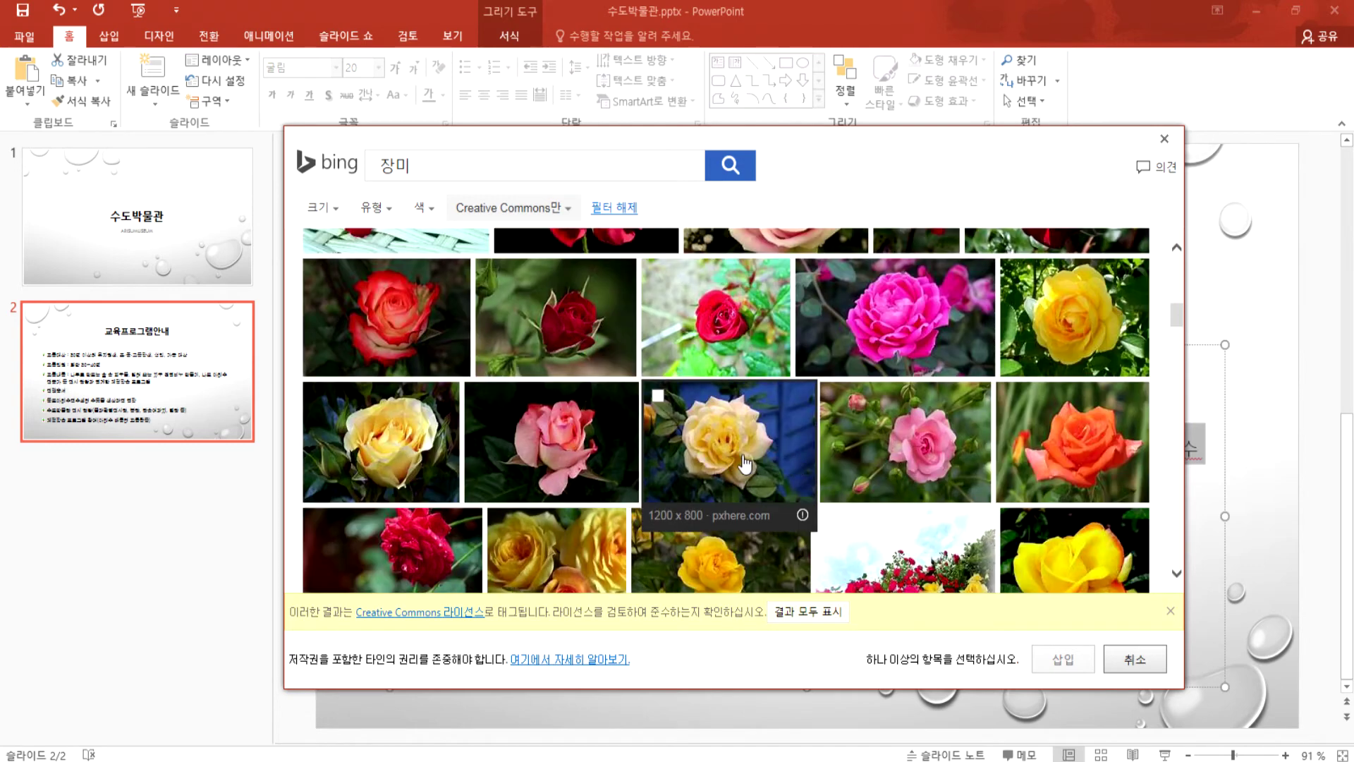
{"action": "scroll", "coordinate": [744, 466], "scroll_direction": "down", "scroll_amount": 3}
{"action": "left_click", "coordinate": [733, 462]}
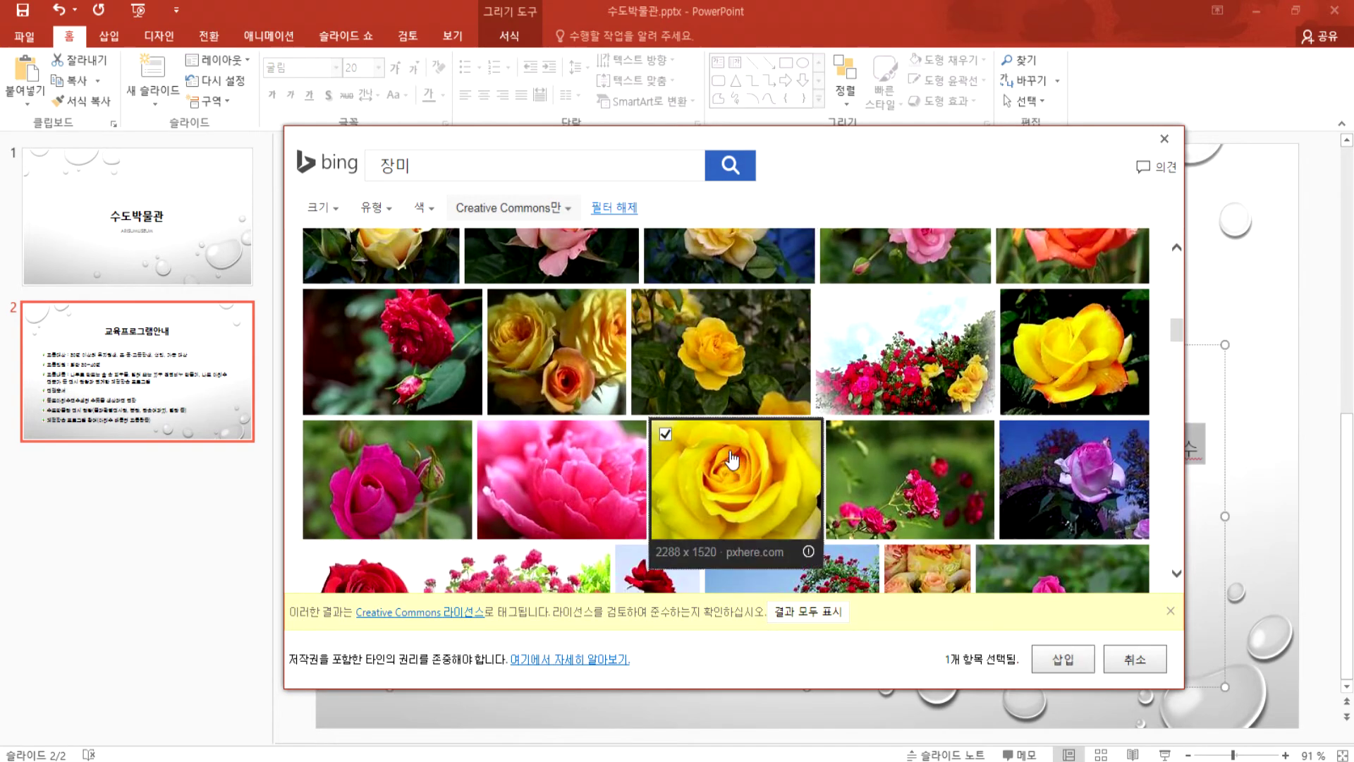
{"action": "left_click", "coordinate": [1034, 647]}
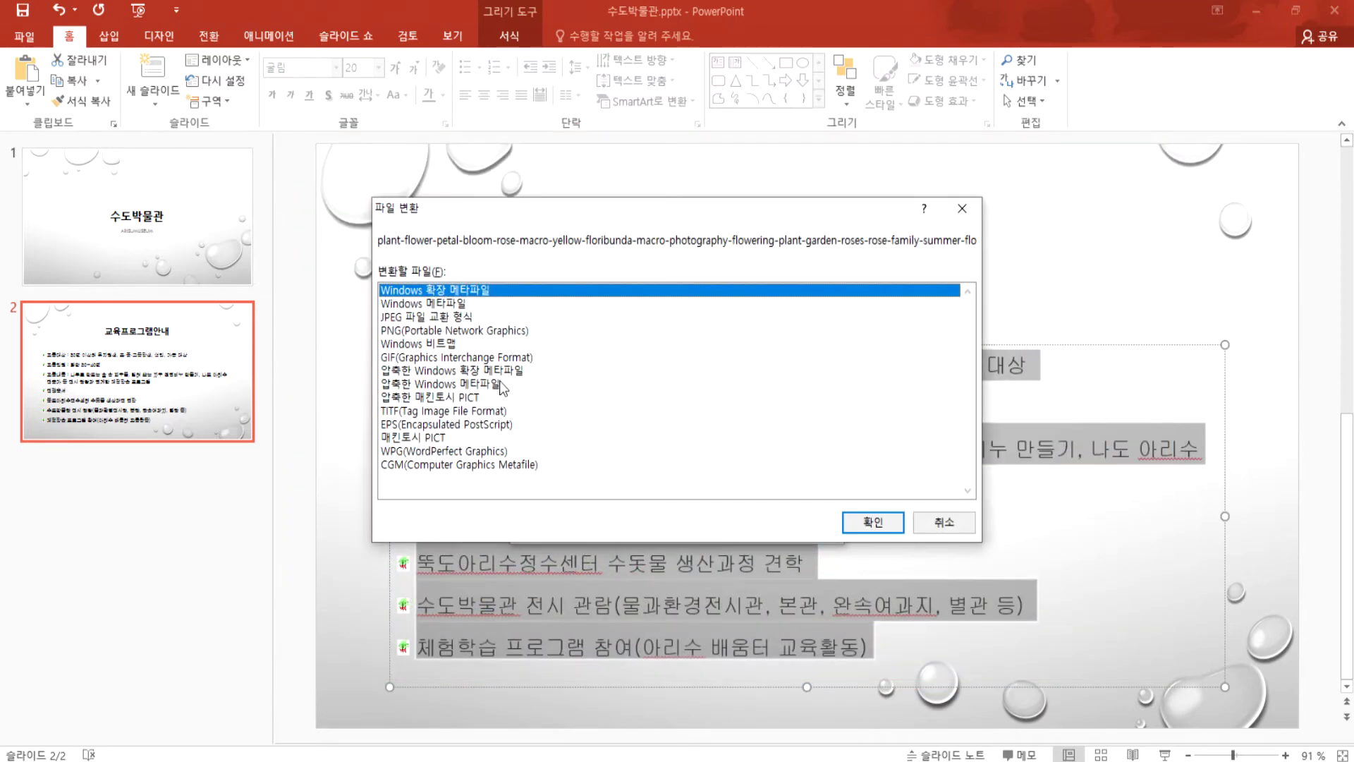
{"action": "left_click", "coordinate": [442, 329]}
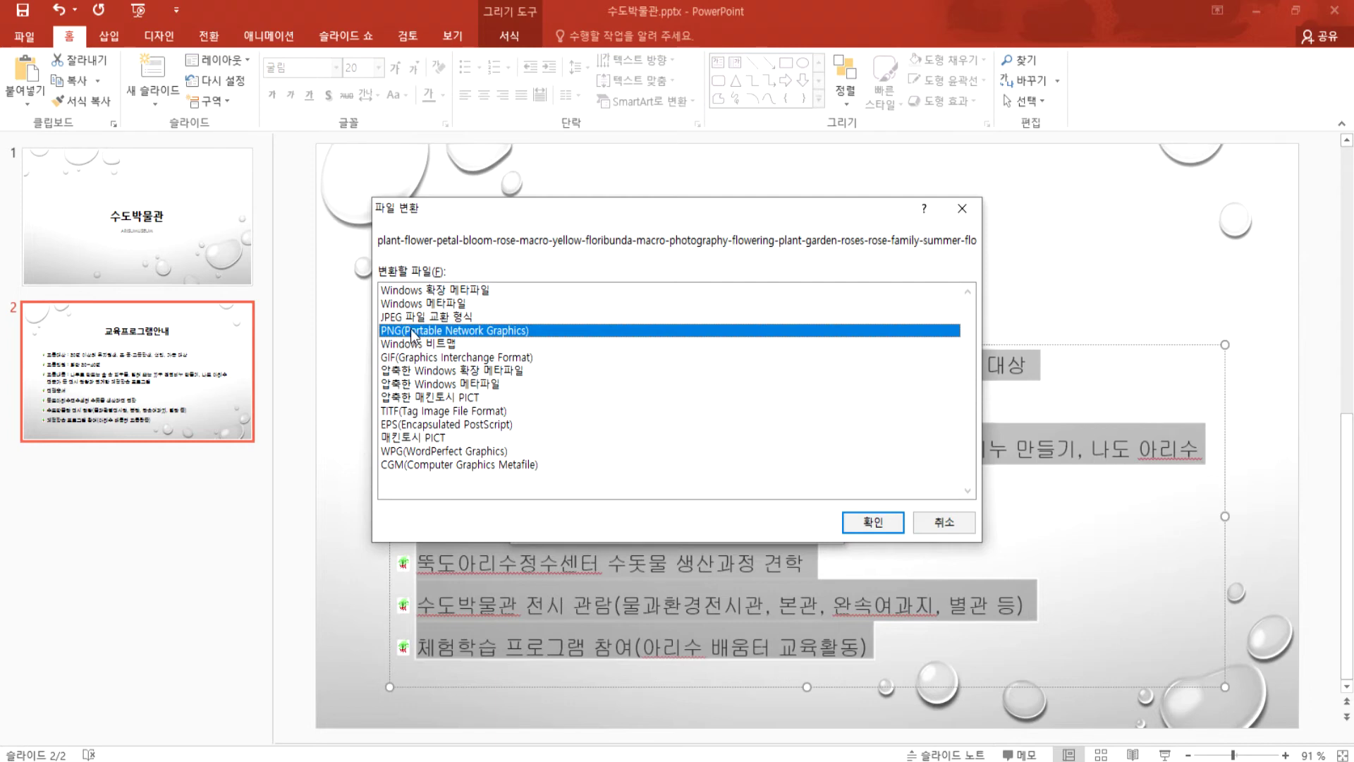
{"action": "left_click", "coordinate": [874, 523]}
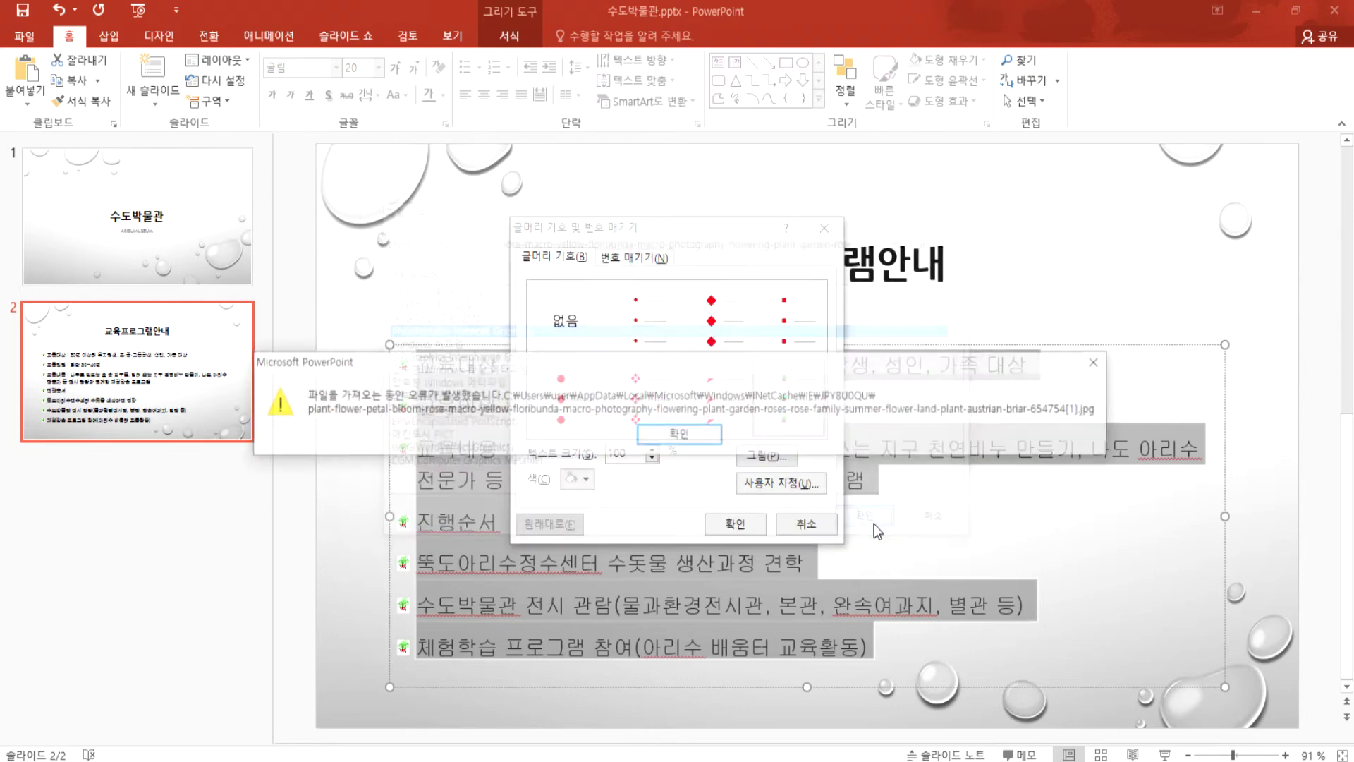
{"action": "left_click", "coordinate": [679, 434]}
Step: Reopen the picture bullet source choice, switch to Chrome, and search Google Images for 장미
{"action": "left_click", "coordinate": [766, 455]}
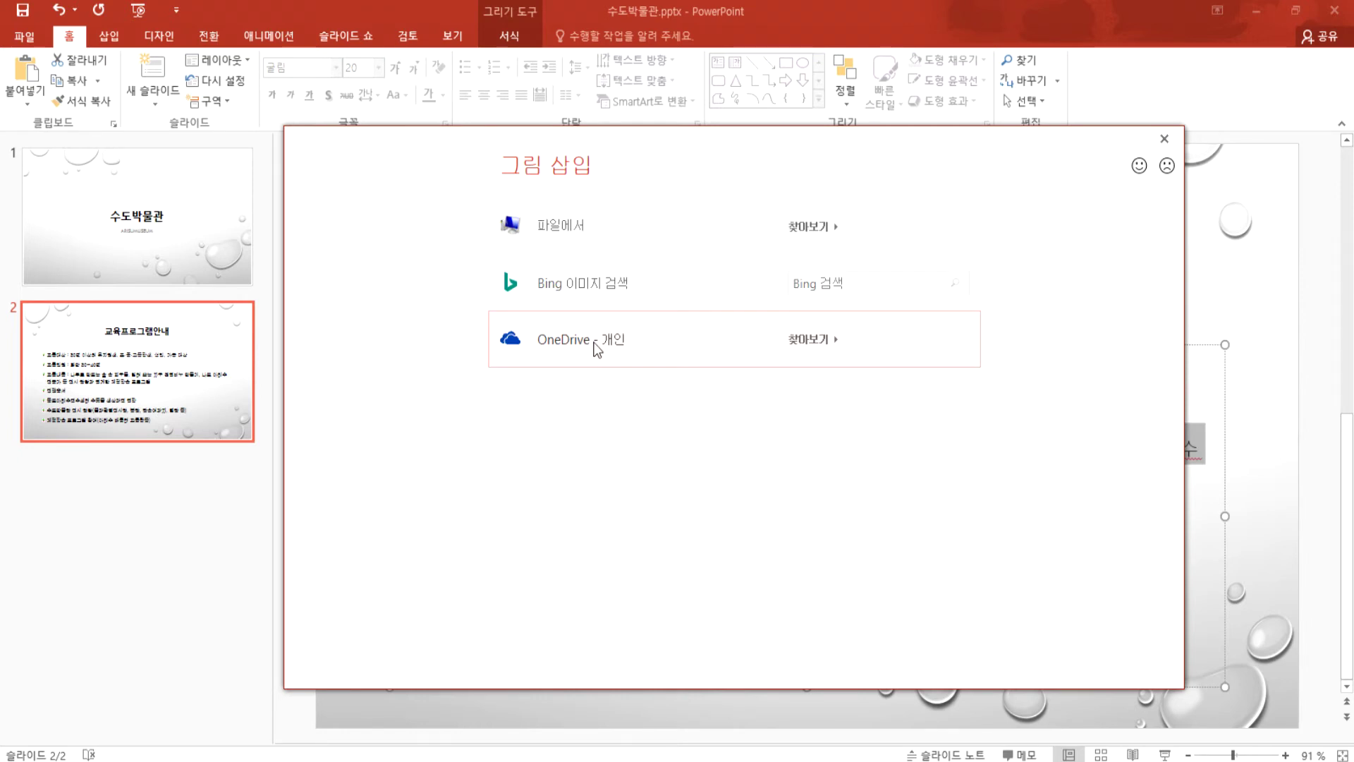
{"action": "left_click", "coordinate": [830, 288]}
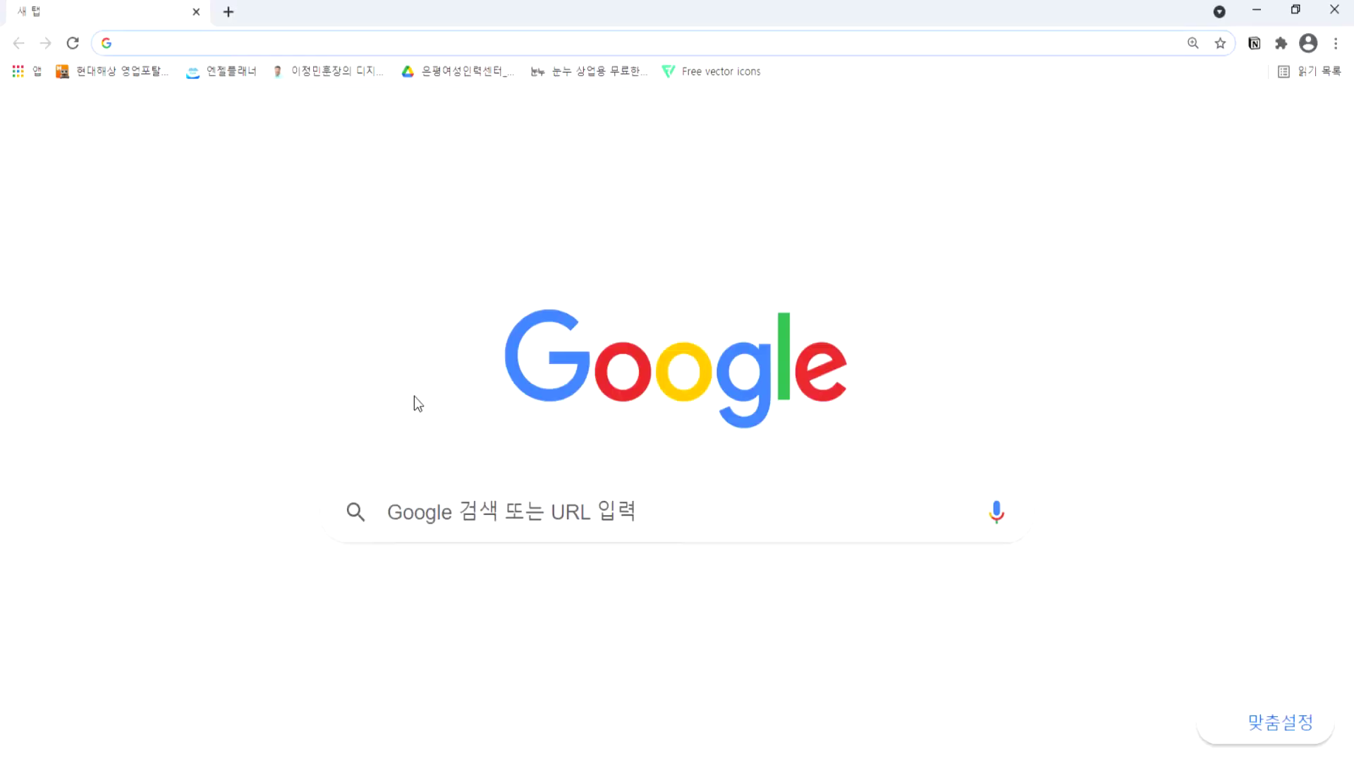
{"action": "left_click", "coordinate": [181, 42]}
{"action": "type", "text": "wkda"}
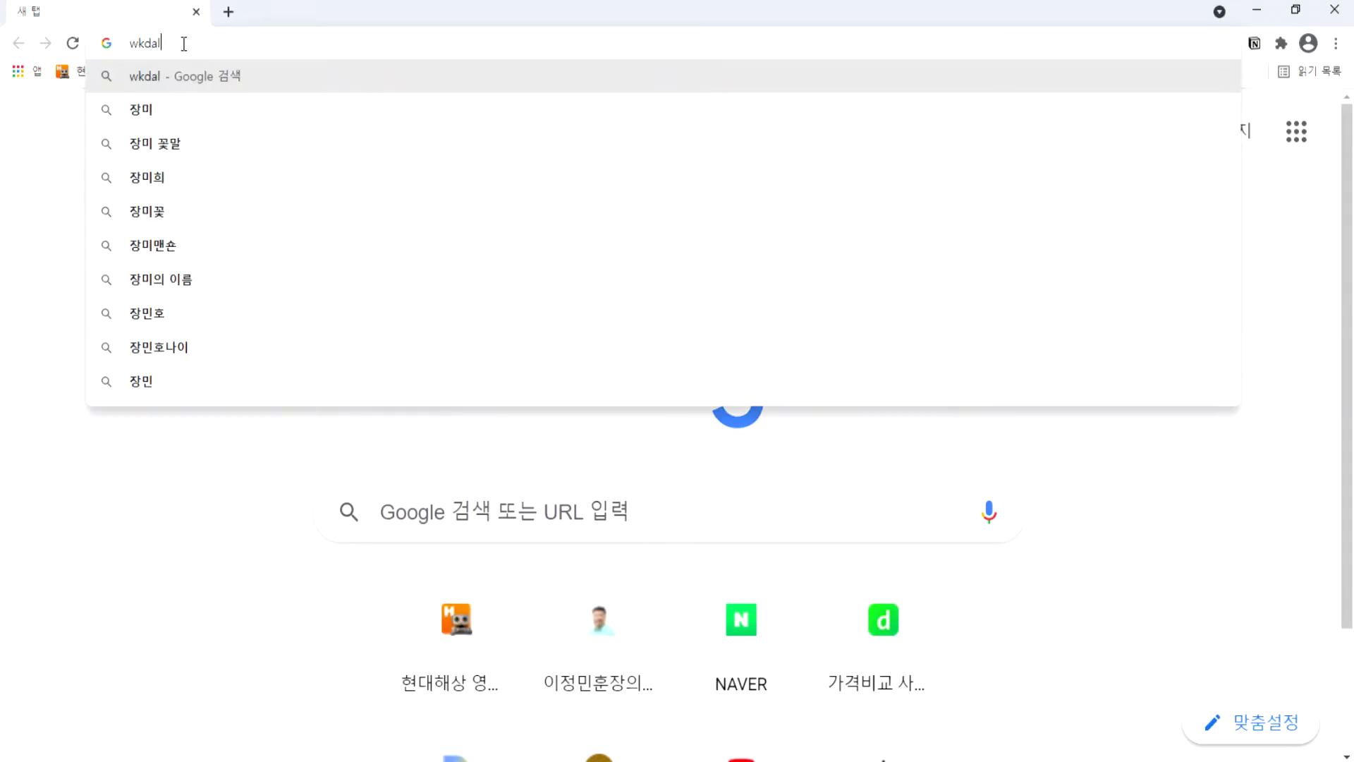
{"action": "key", "text": "Down"}
{"action": "key", "text": "Return"}
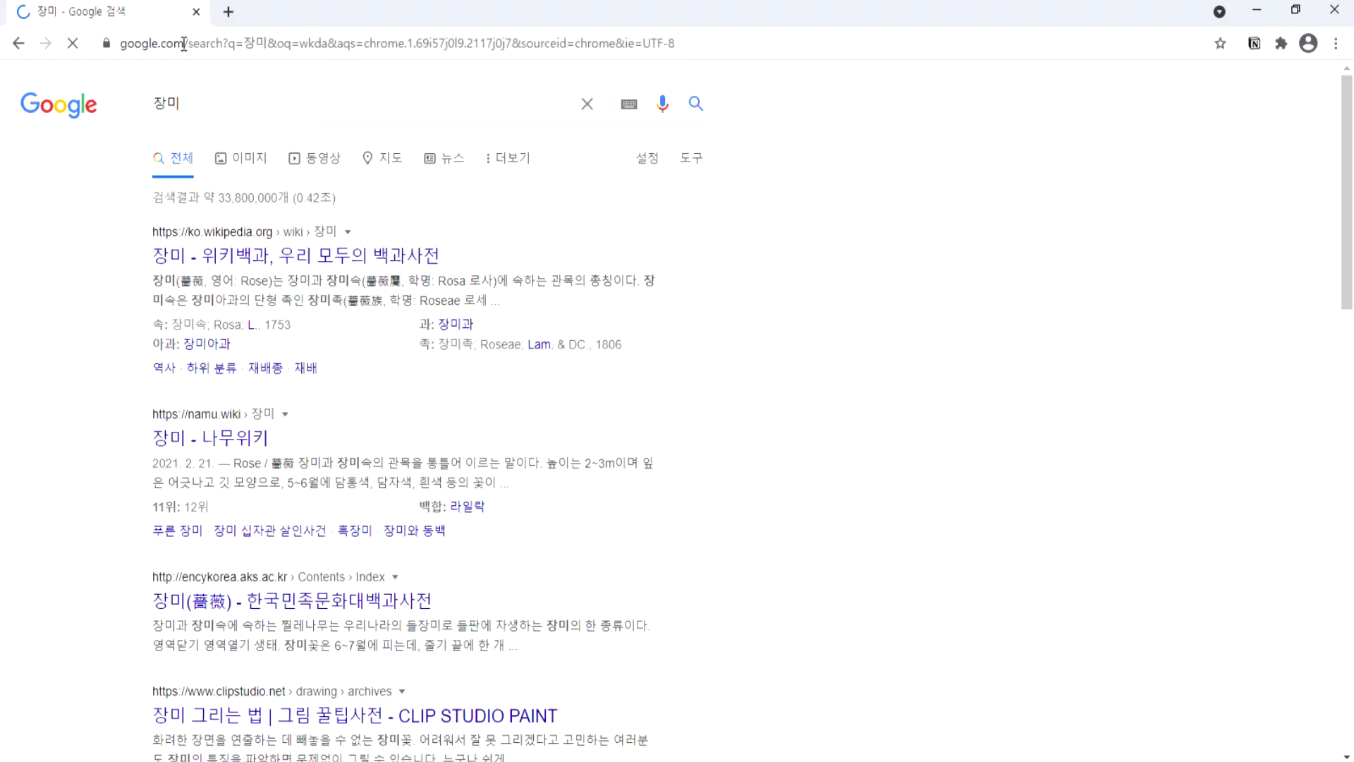
{"action": "left_click", "coordinate": [243, 158]}
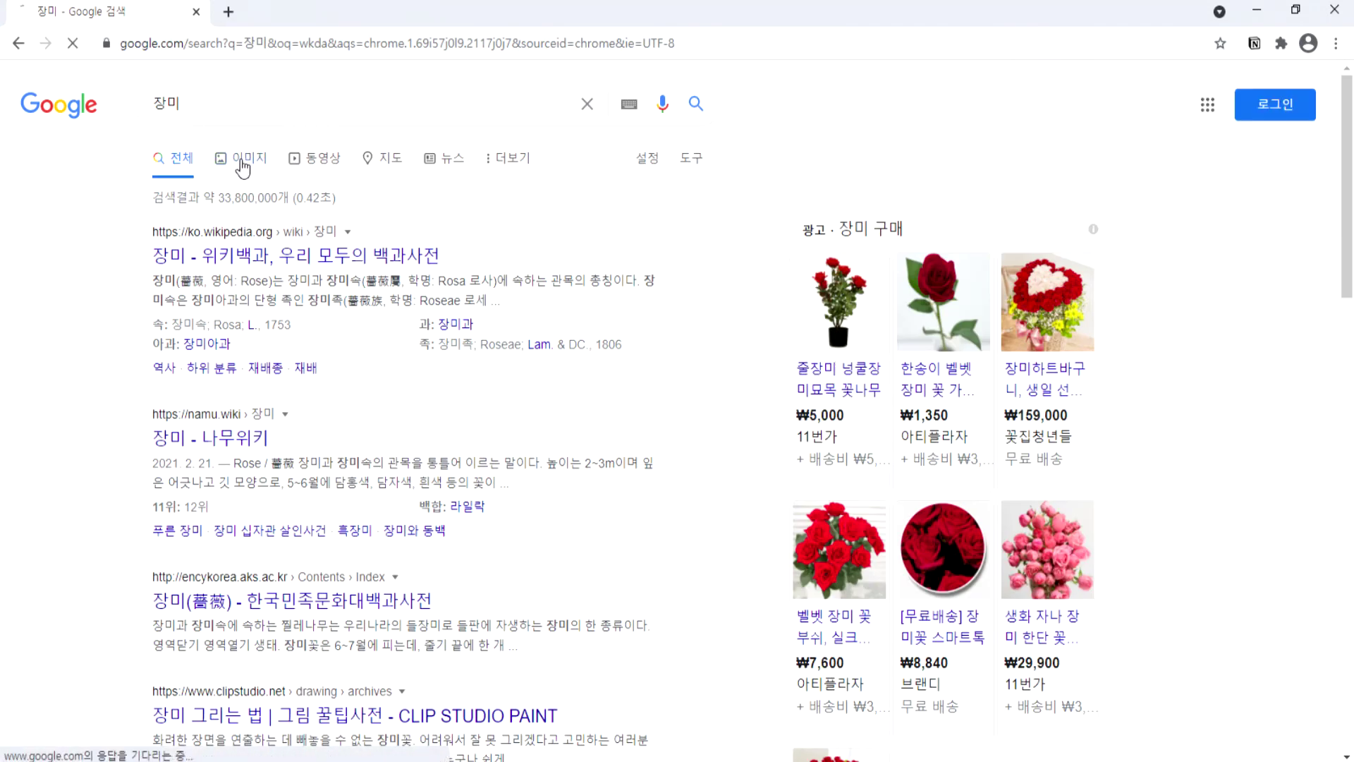
{"action": "scroll", "coordinate": [441, 408], "scroll_direction": "down", "scroll_amount": 13}
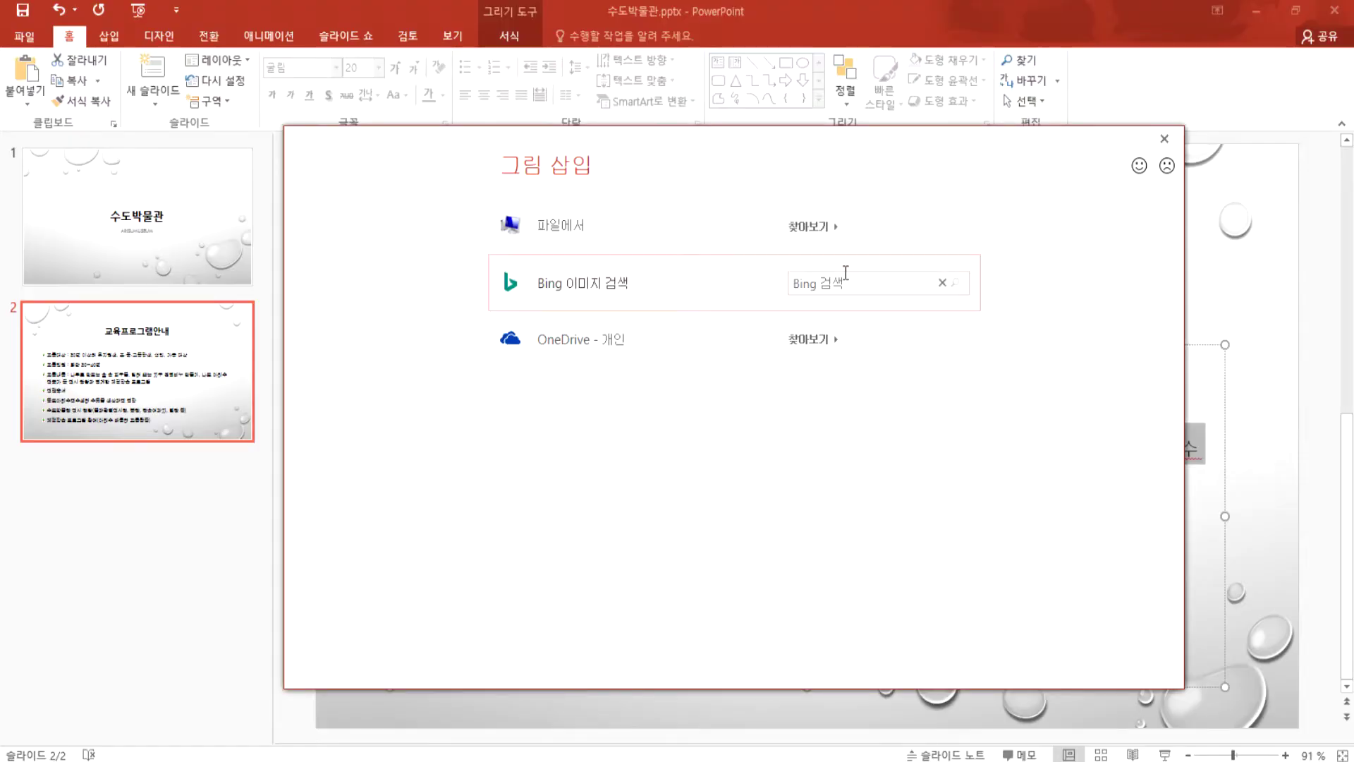
Step: Back in PowerPoint, search Bing images for 장미, select the second pink rose, and examine the copyright notice beneath the results
{"action": "left_click", "coordinate": [842, 284]}
{"action": "type", "text": "장미"}
{"action": "key", "text": "Return"}
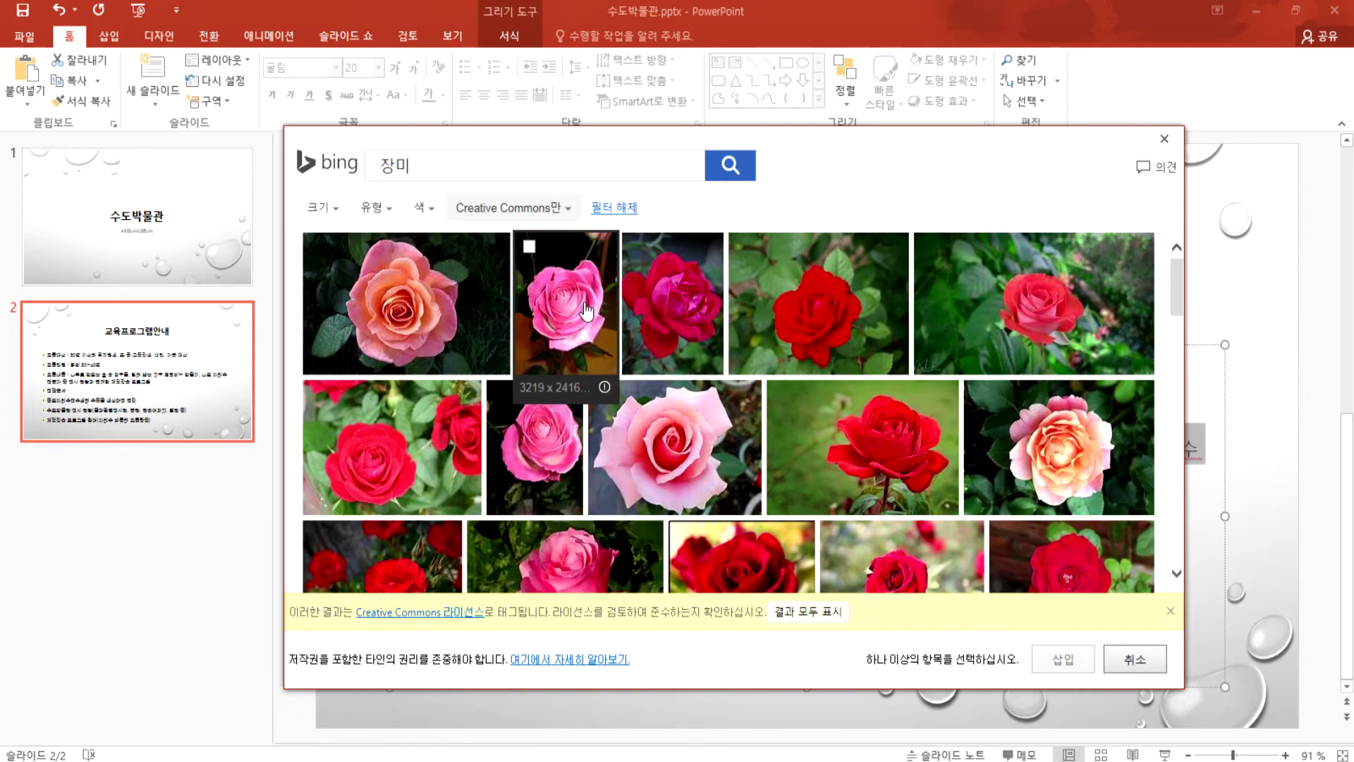
{"action": "left_click", "coordinate": [586, 310]}
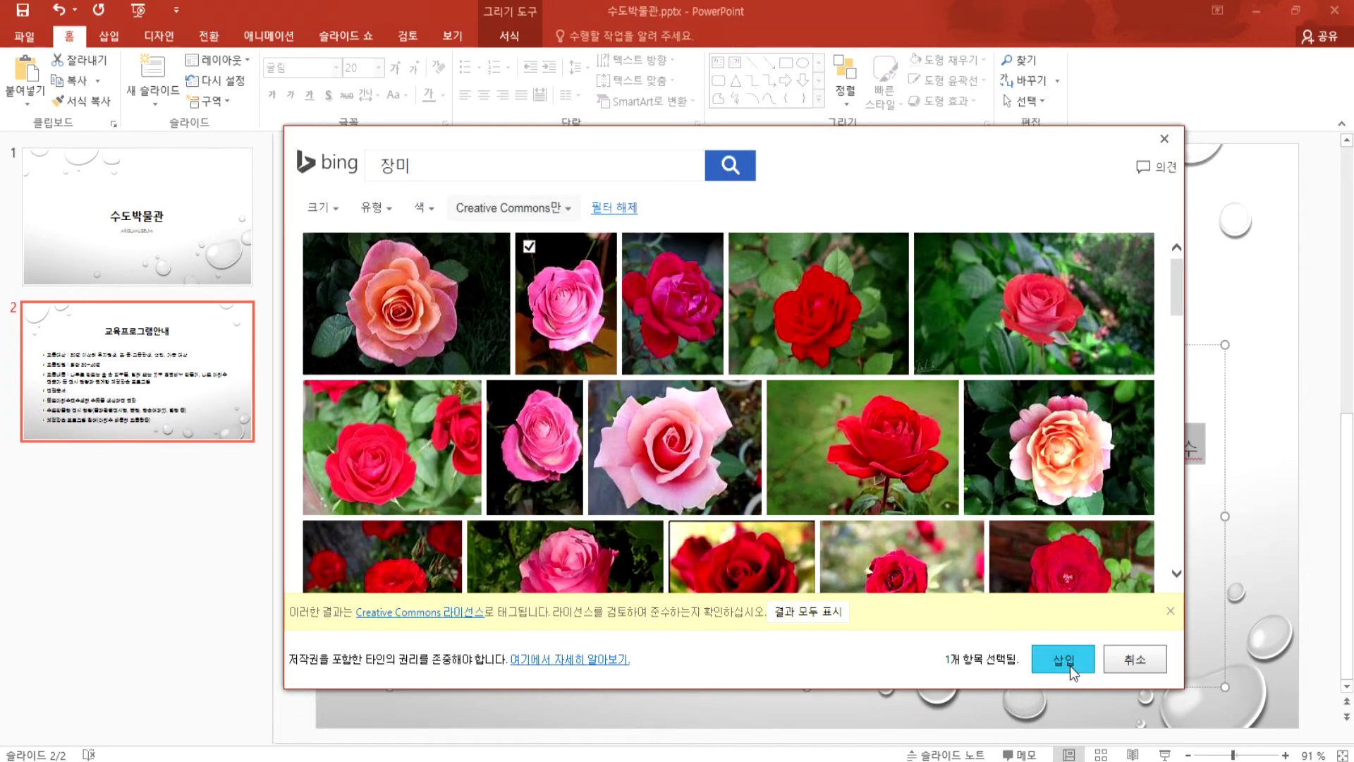
{"action": "left_click_drag", "start_coordinate": [650, 138], "coordinate": [718, 31]}
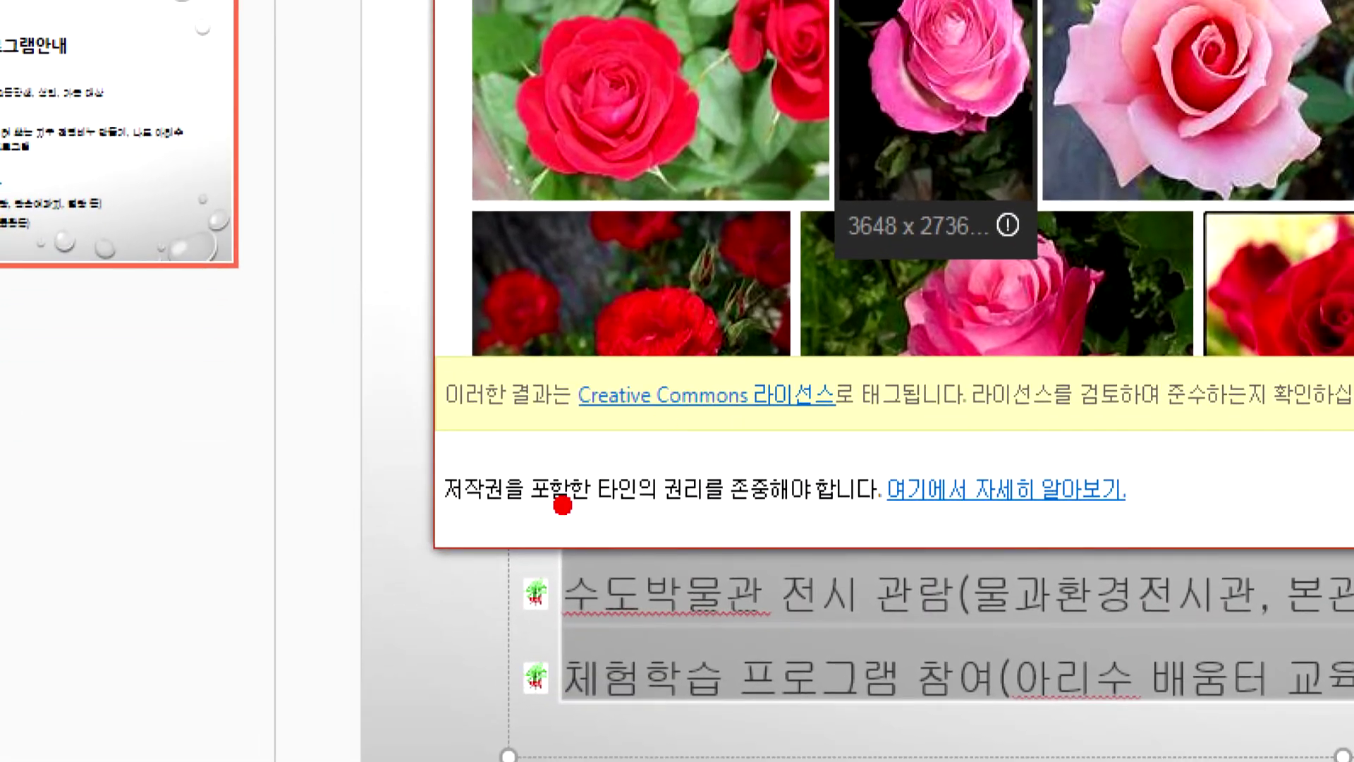
{"action": "left_click_drag", "start_coordinate": [455, 533], "coordinate": [938, 533]}
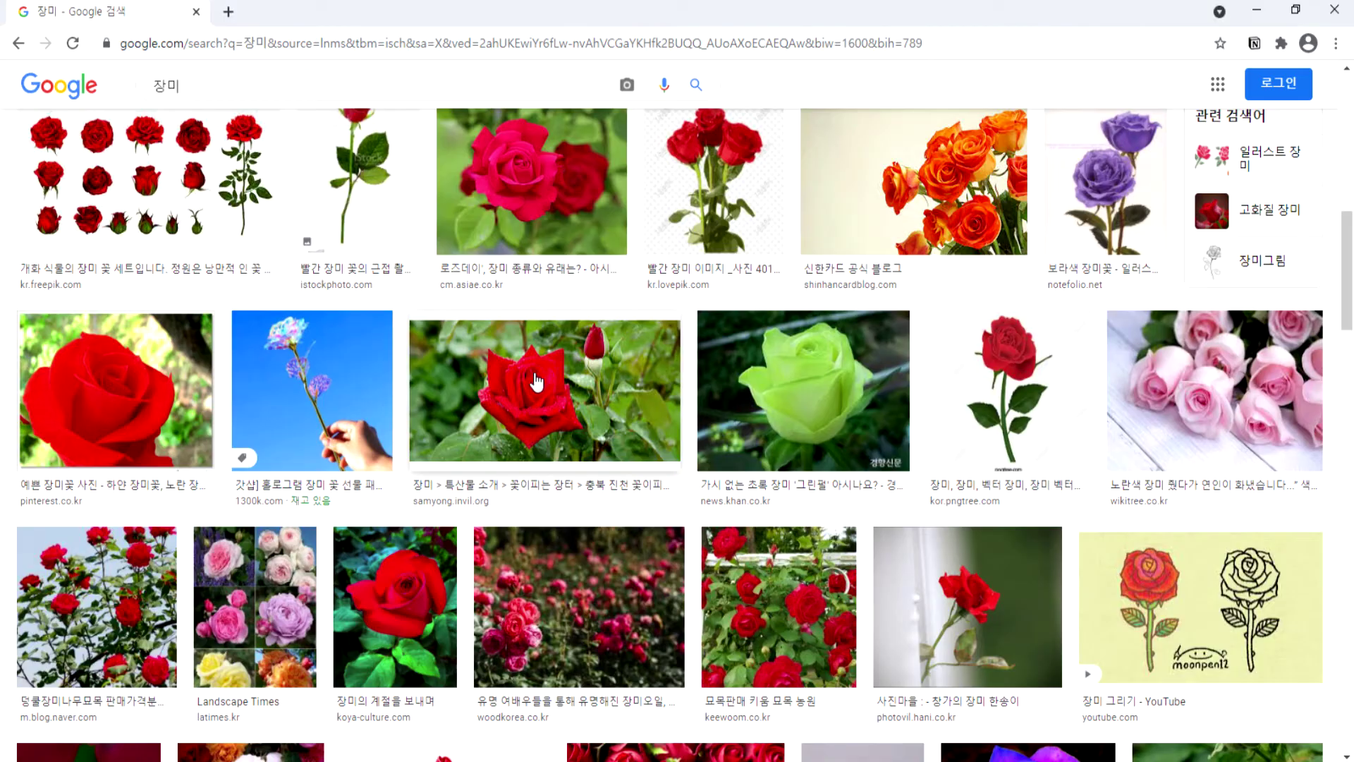
Step: In Chrome, review the Google 장미 image results, show the search filter tools, and reload the images by way of all results
{"action": "scroll", "coordinate": [522, 388], "scroll_direction": "up", "scroll_amount": 5}
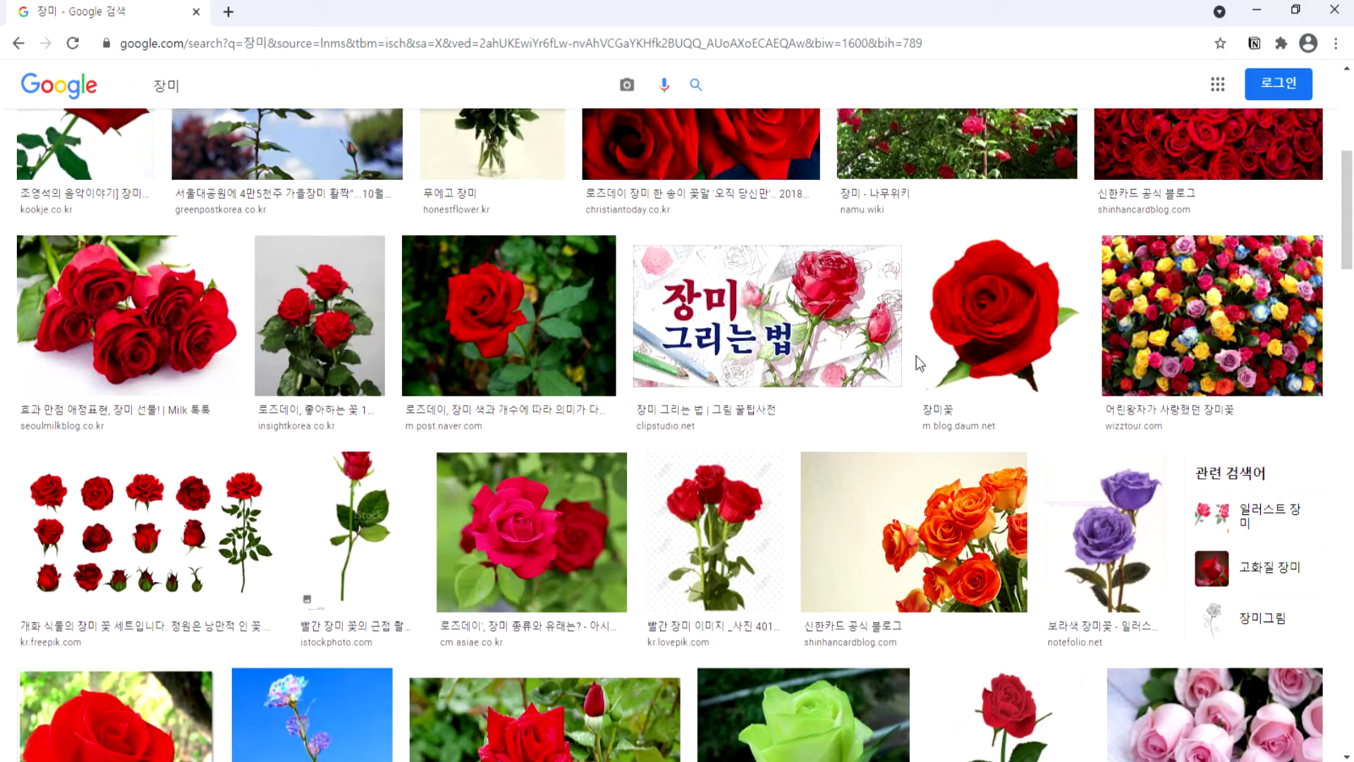
{"action": "scroll", "coordinate": [919, 363], "scroll_direction": "up", "scroll_amount": 5}
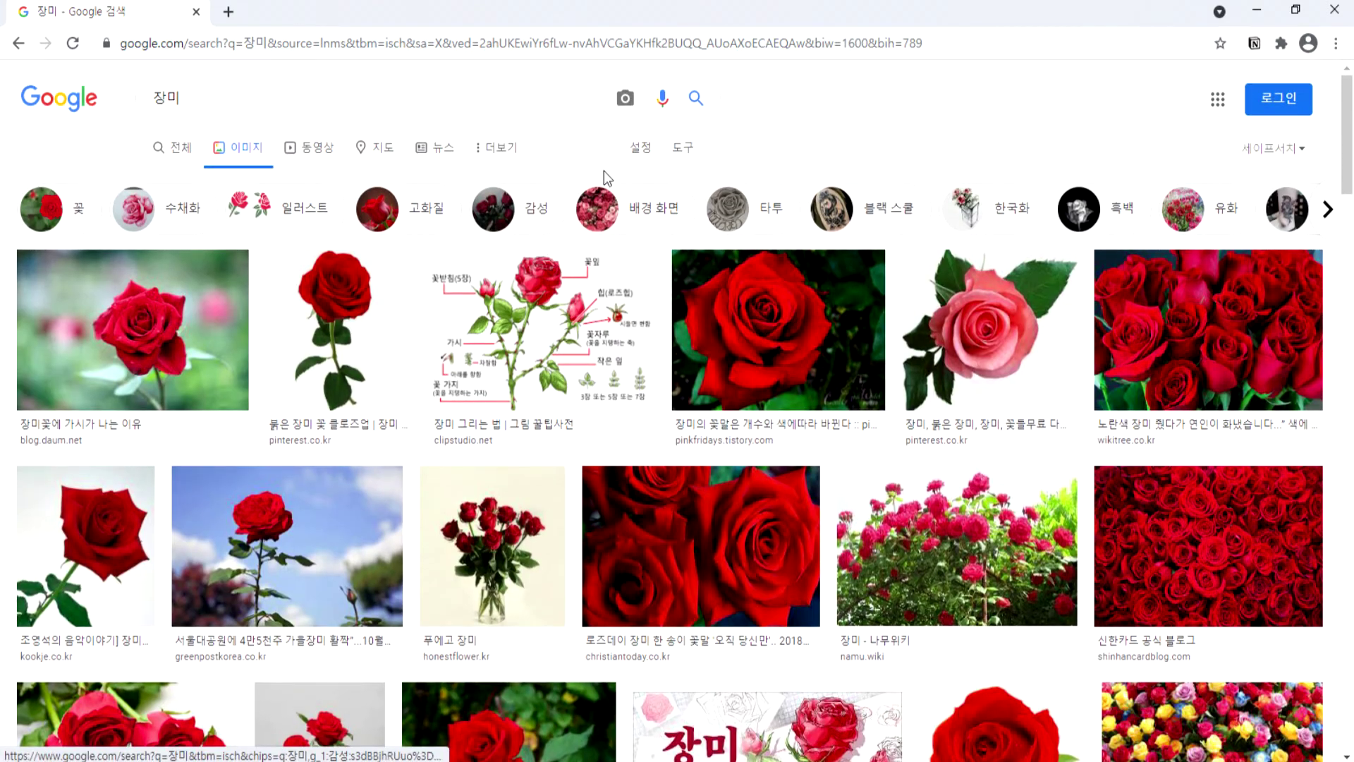
{"action": "left_click", "coordinate": [686, 152]}
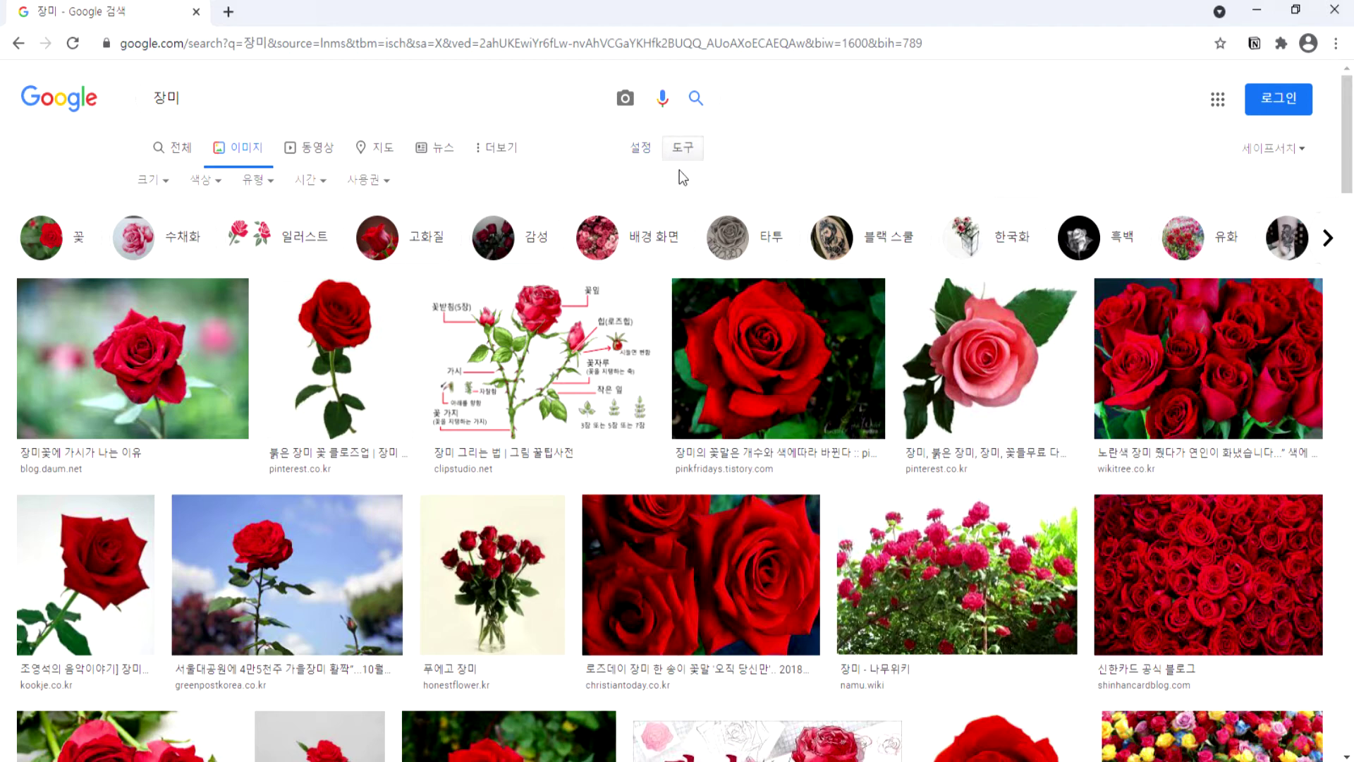
{"action": "left_click", "coordinate": [173, 145]}
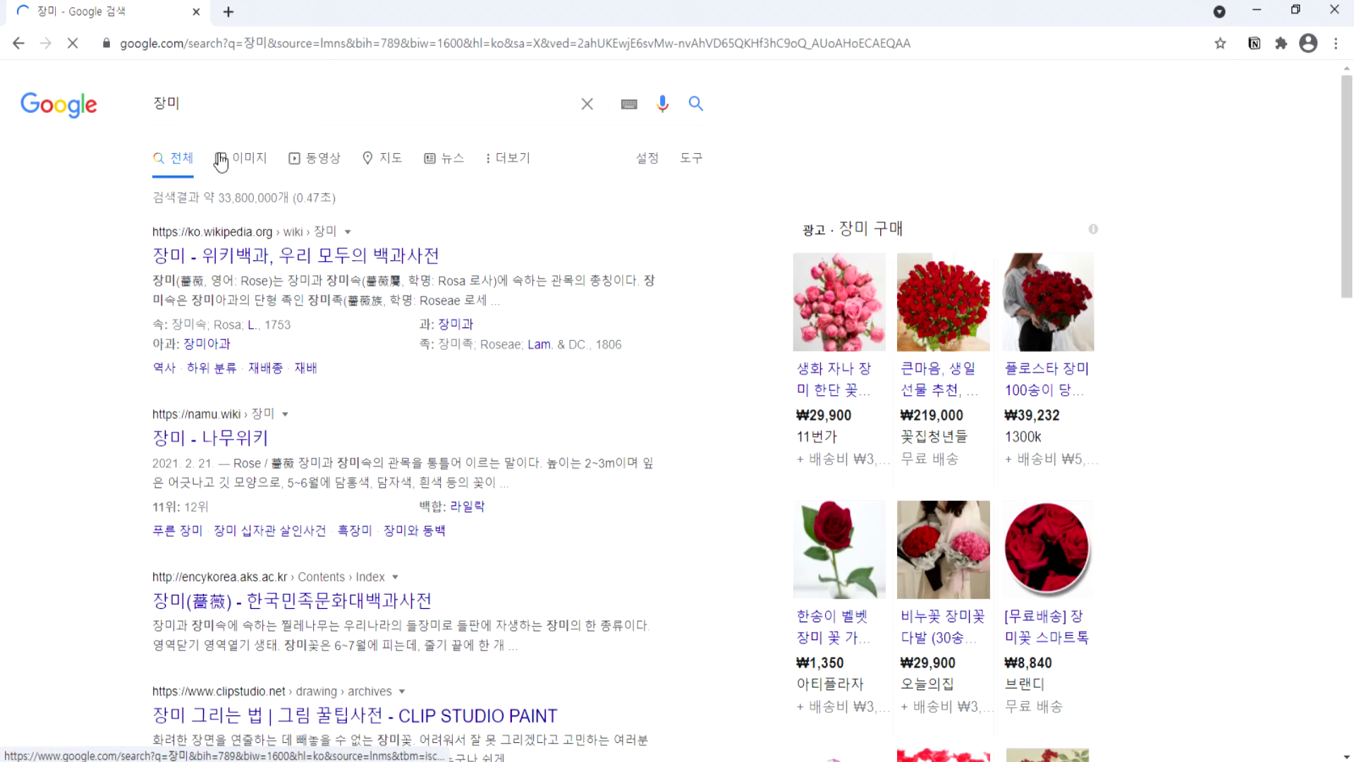
{"action": "left_click", "coordinate": [243, 166]}
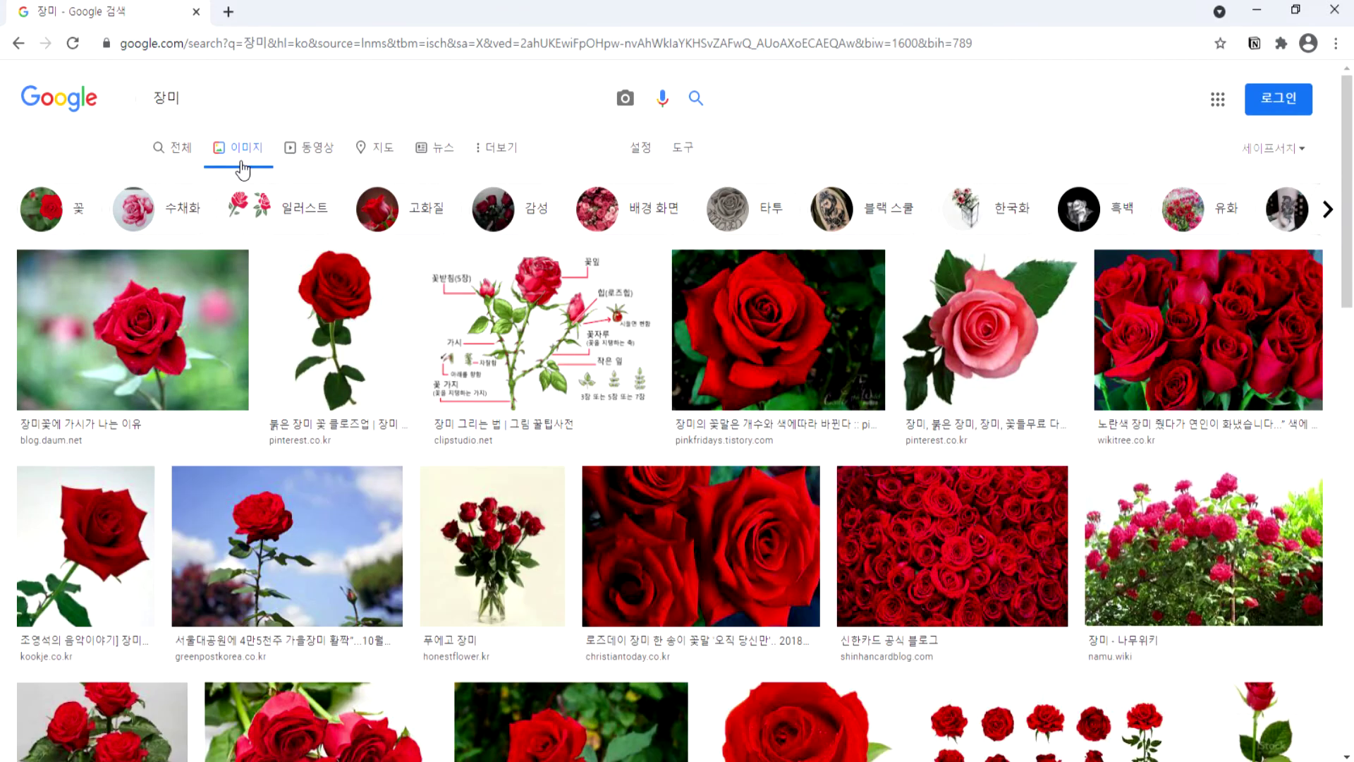
Step: Show the usage-rights filter choices for the Google images, switch to PowerPoint, and reopen the picture bullet source choice
{"action": "left_click", "coordinate": [694, 157]}
{"action": "left_click", "coordinate": [366, 182]}
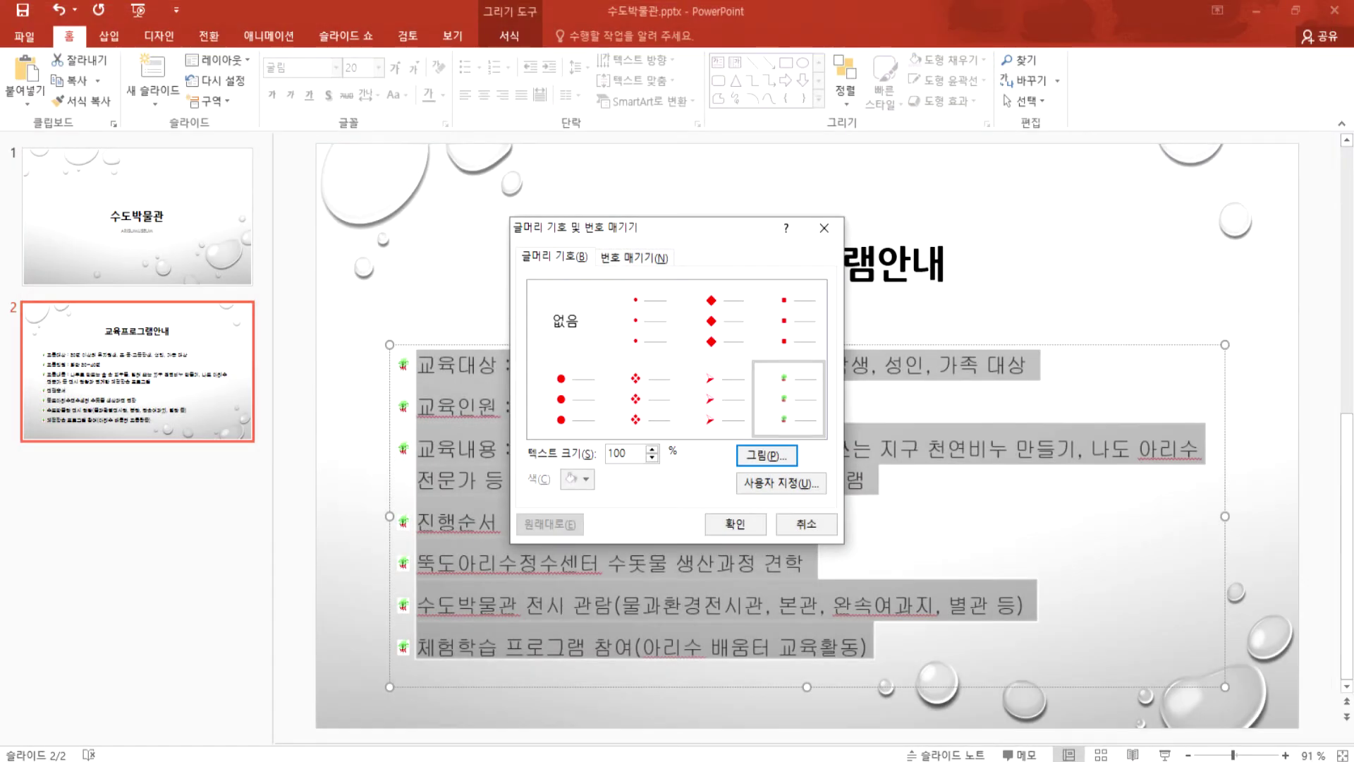
{"action": "left_click", "coordinate": [766, 455]}
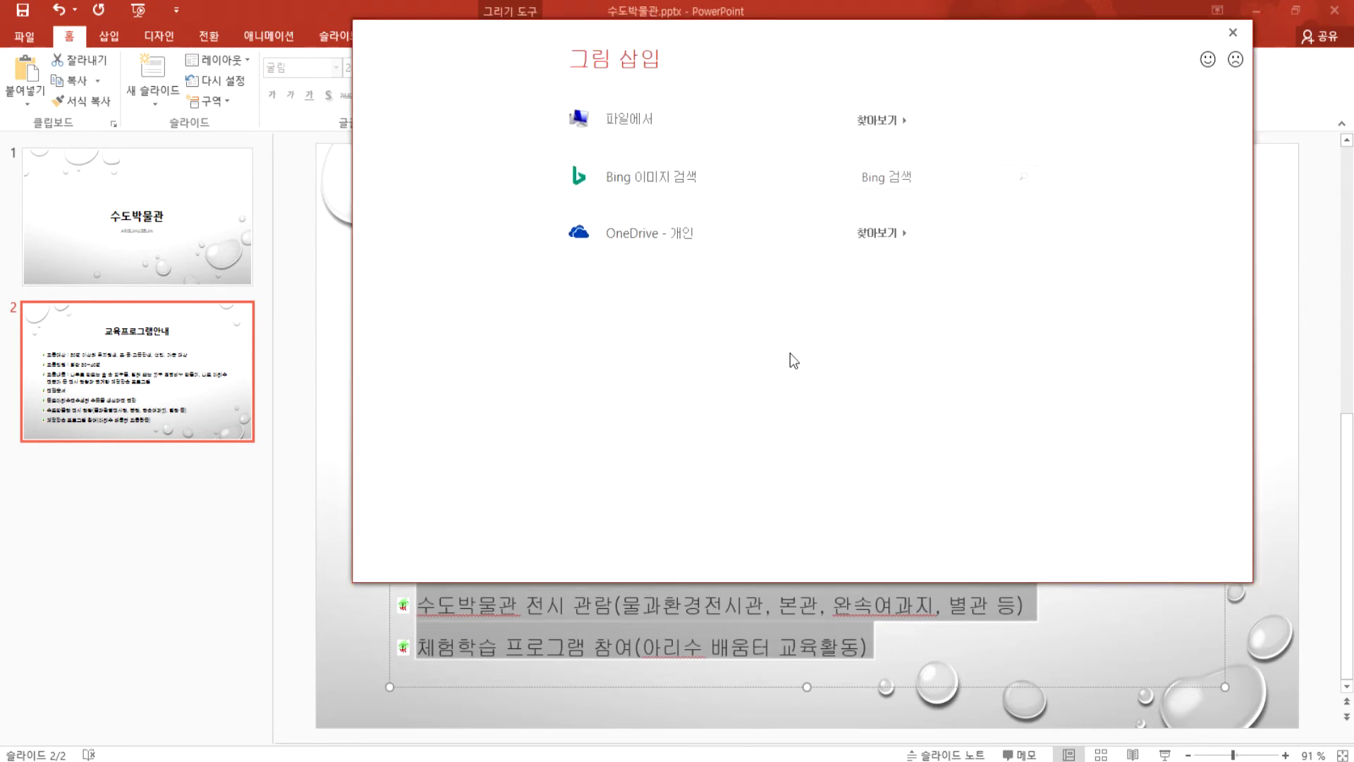
{"action": "left_click", "coordinate": [877, 120]}
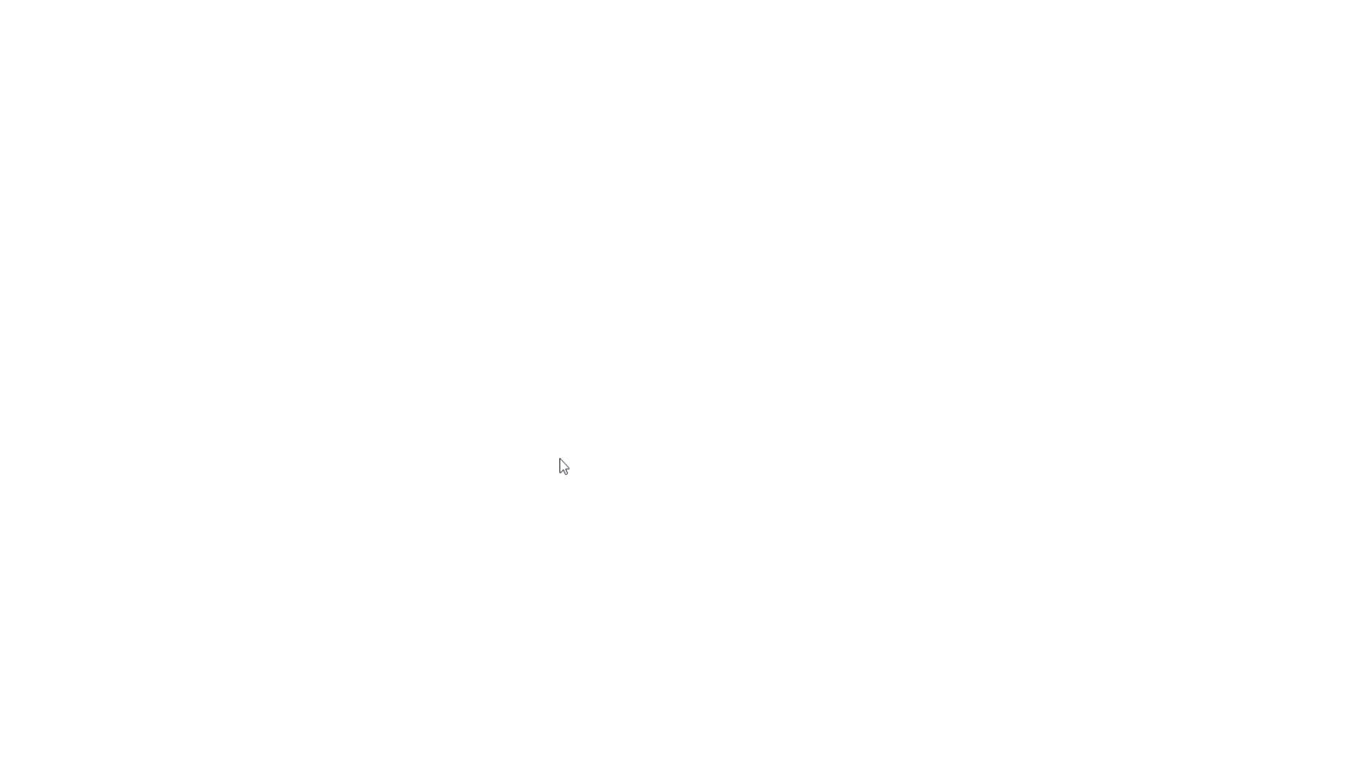
Step: In Chrome, search Google for 장미 and show the image results
{"action": "left_click", "coordinate": [154, 45]}
{"action": "type", "text": "자ㅇ미"}
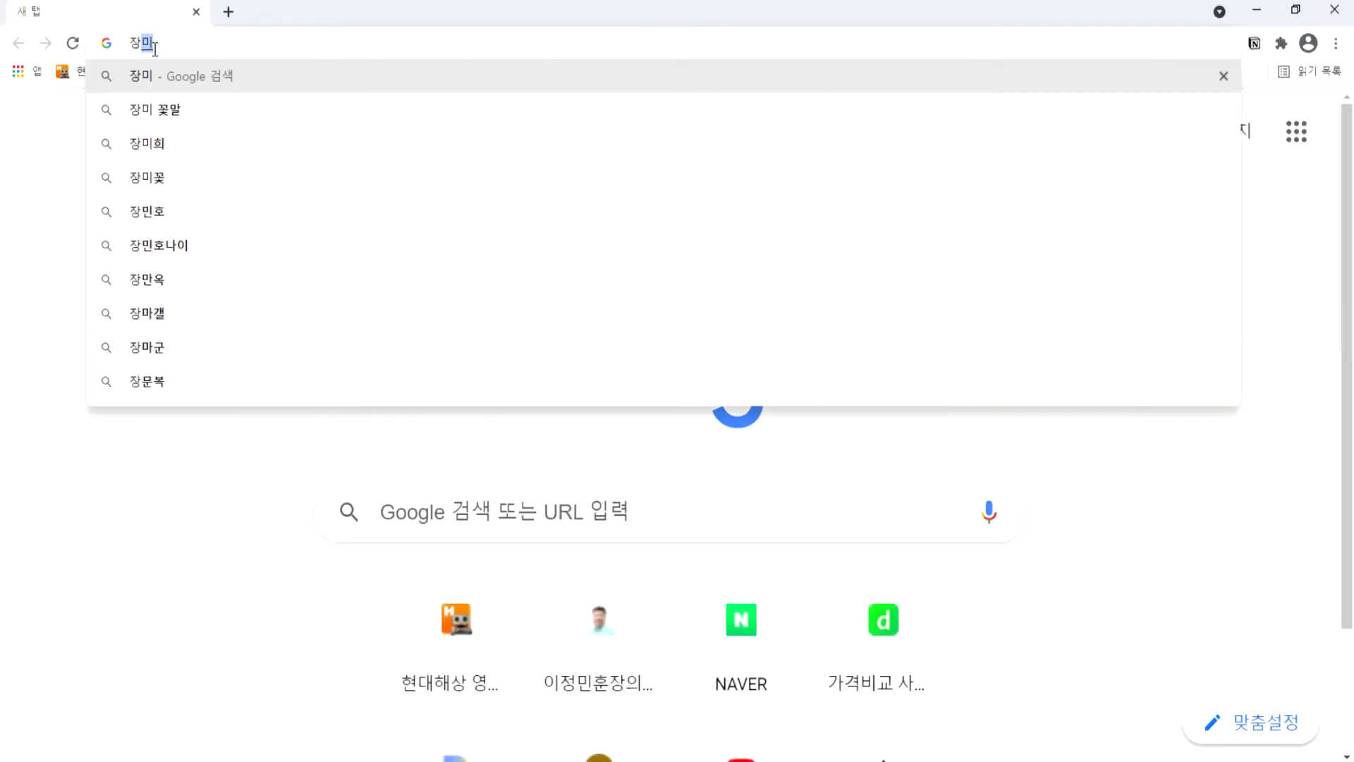
{"action": "key", "text": "Return"}
{"action": "scroll", "coordinate": [621, 366], "scroll_direction": "down", "scroll_amount": 10}
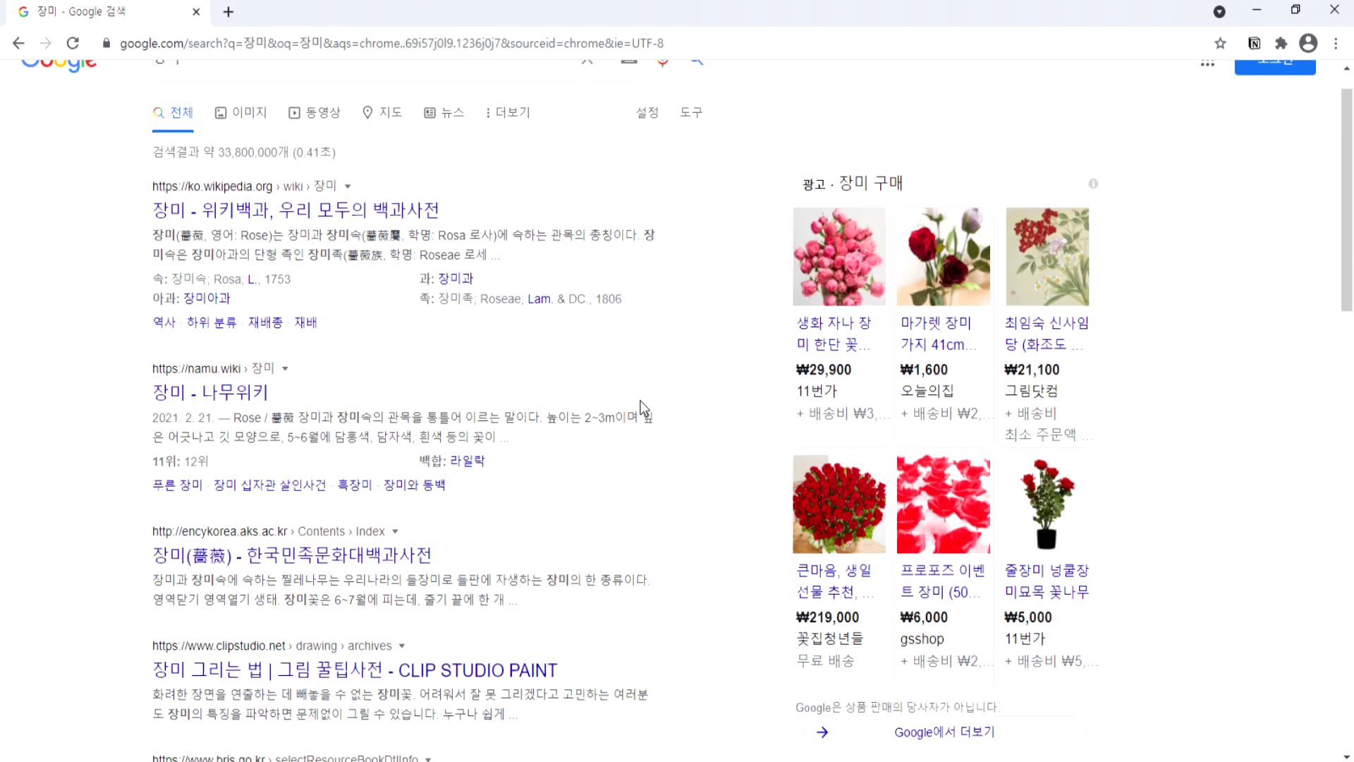
{"action": "scroll", "coordinate": [405, 304], "scroll_direction": "up", "scroll_amount": 8}
{"action": "scroll", "coordinate": [405, 304], "scroll_direction": "up", "scroll_amount": 3}
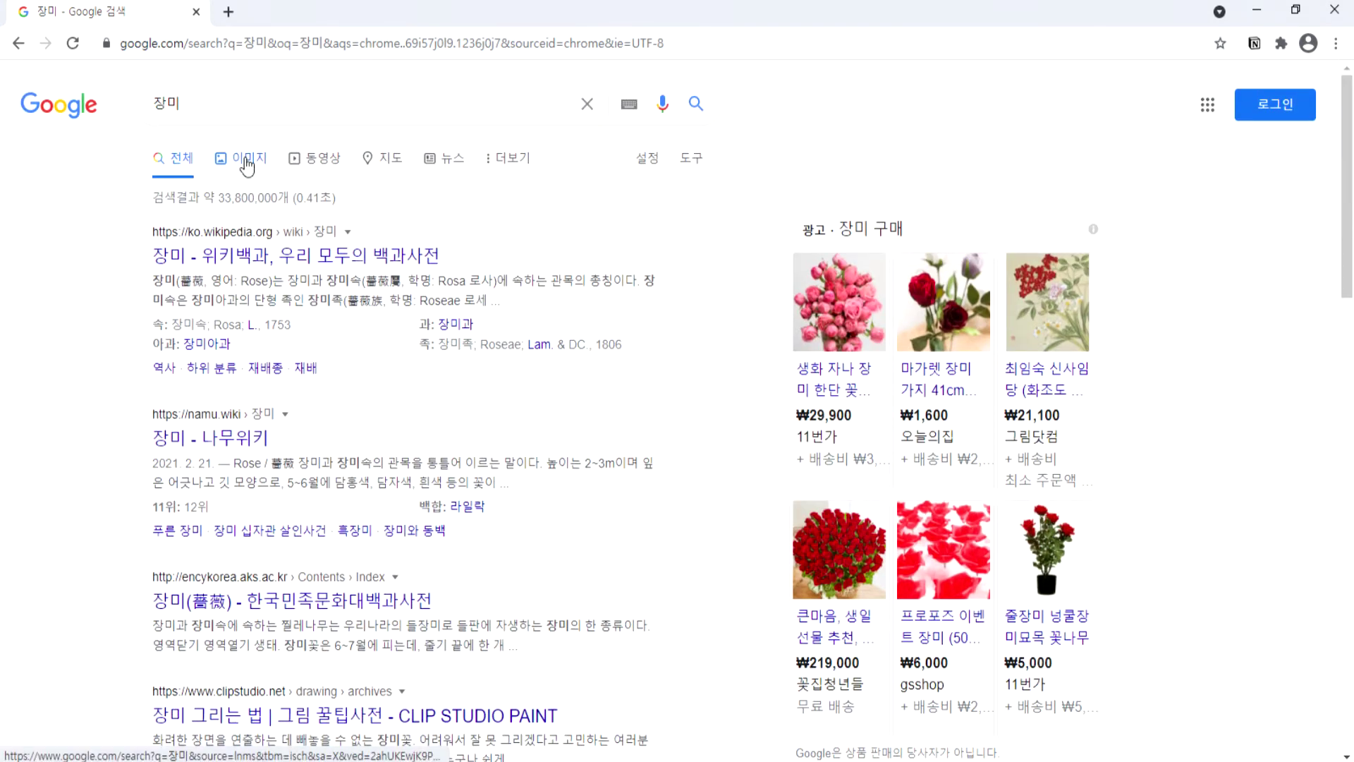
{"action": "left_click", "coordinate": [247, 167]}
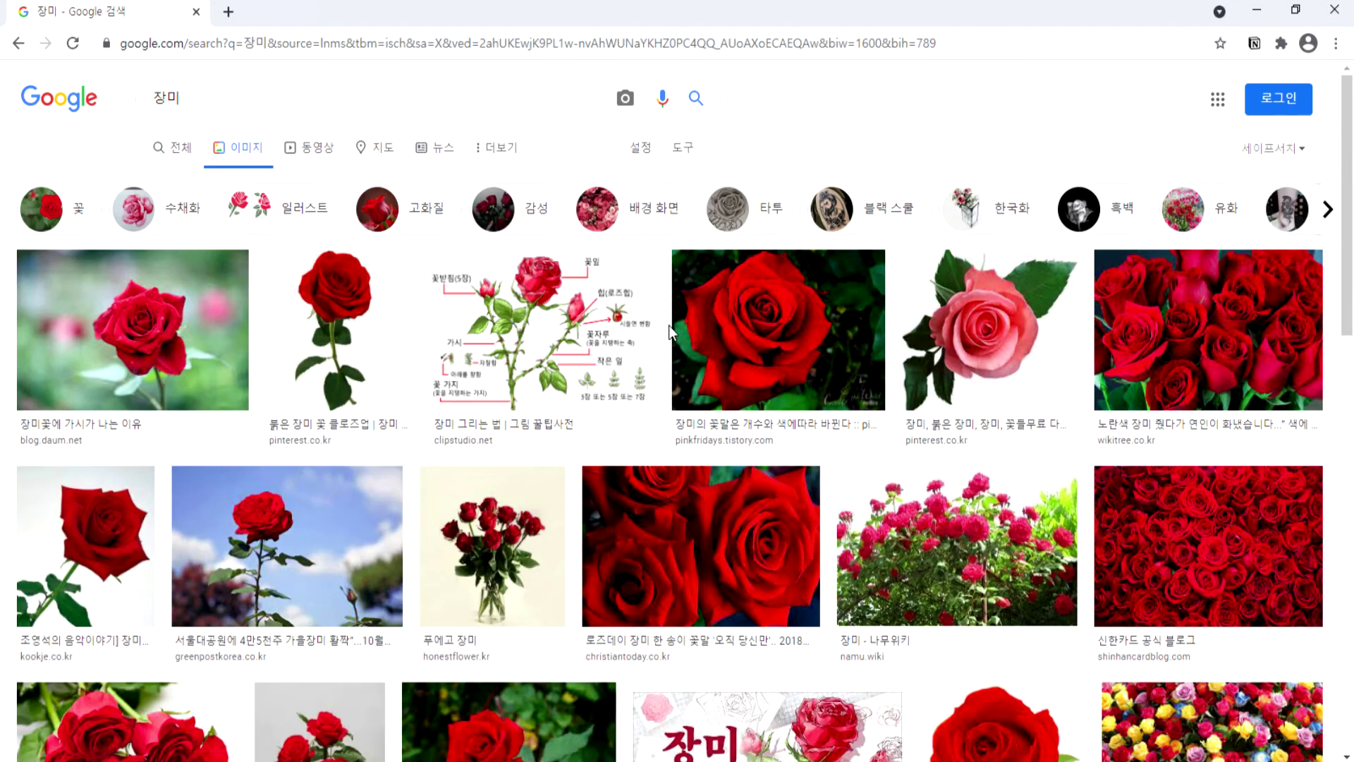
Step: Browse the 장미 image results, examine the source and license details of the Freepik rose picture, and close its preview
{"action": "scroll", "coordinate": [668, 324], "scroll_direction": "down", "scroll_amount": 10}
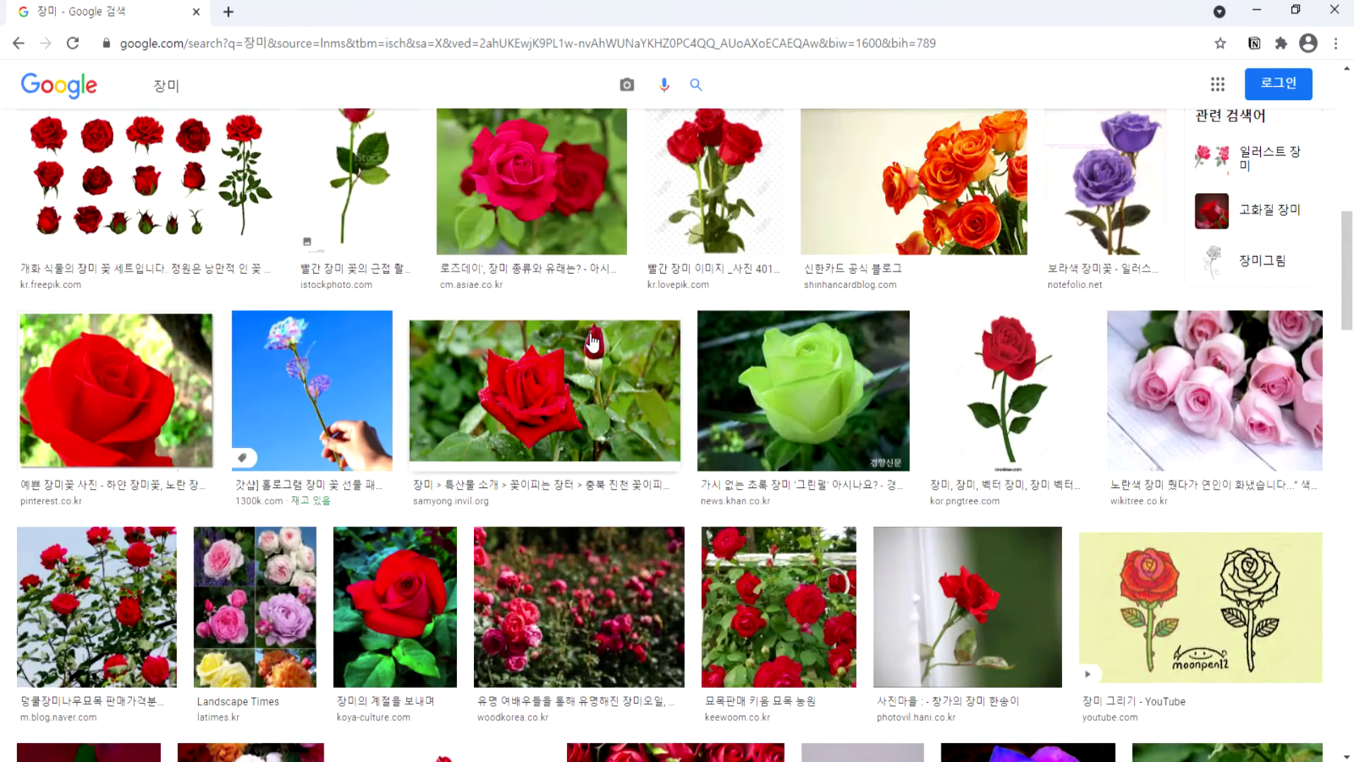
{"action": "scroll", "coordinate": [955, 402], "scroll_direction": "down", "scroll_amount": 3}
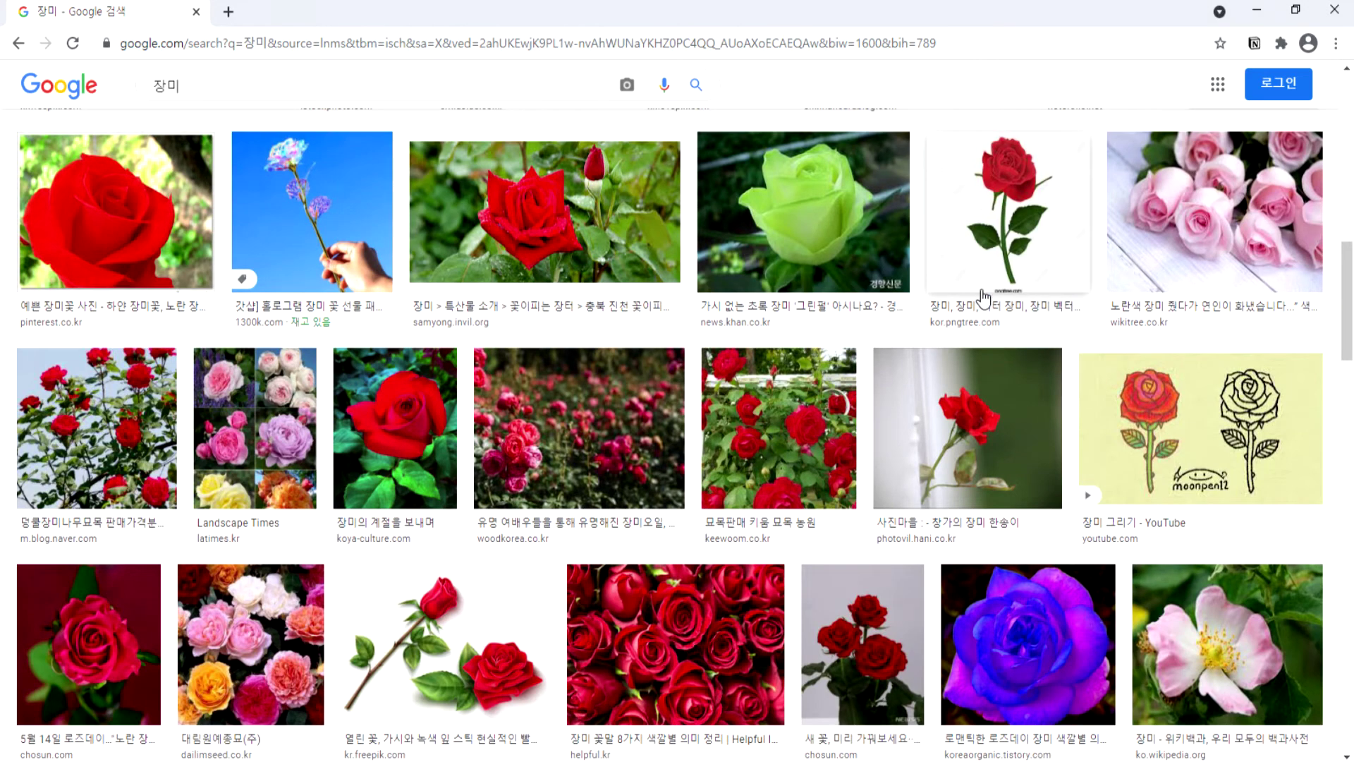
{"action": "scroll", "coordinate": [985, 296], "scroll_direction": "down", "scroll_amount": 5}
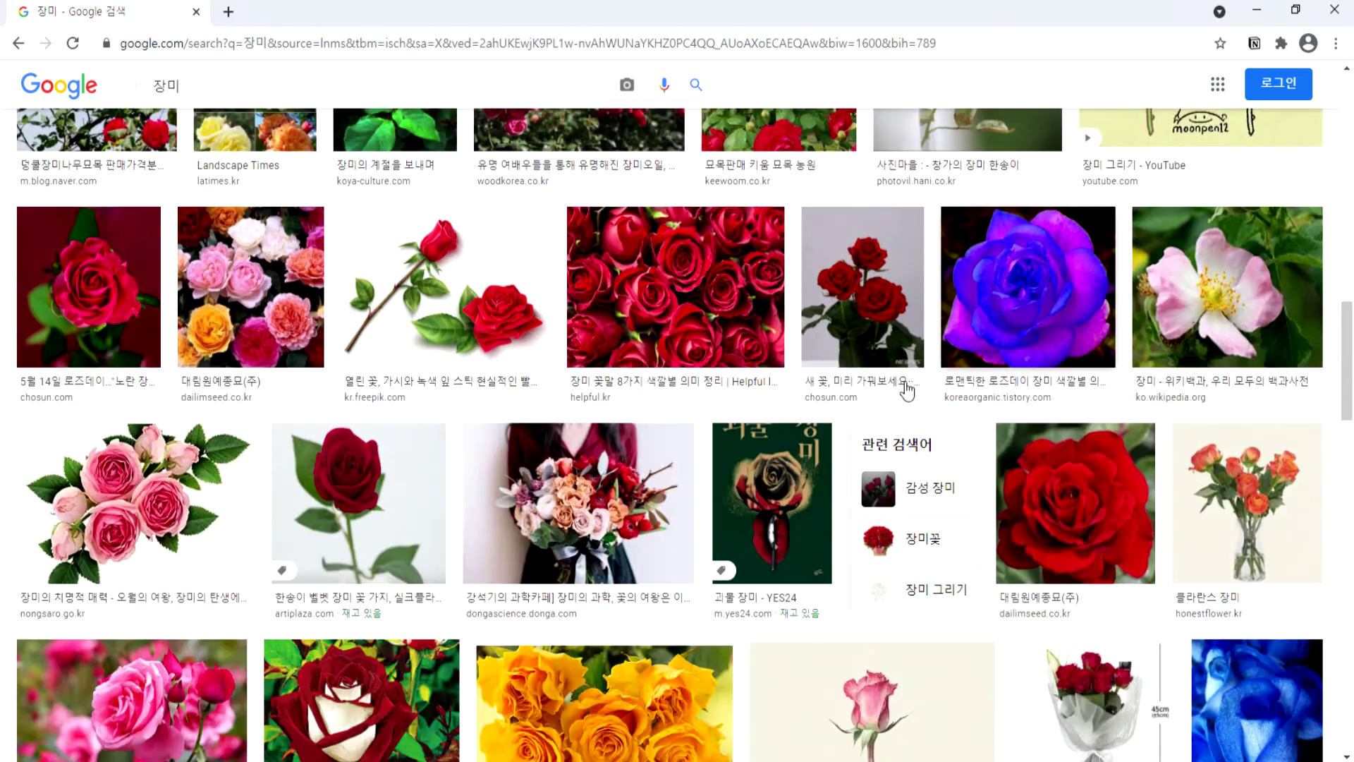
{"action": "left_click", "coordinate": [448, 303]}
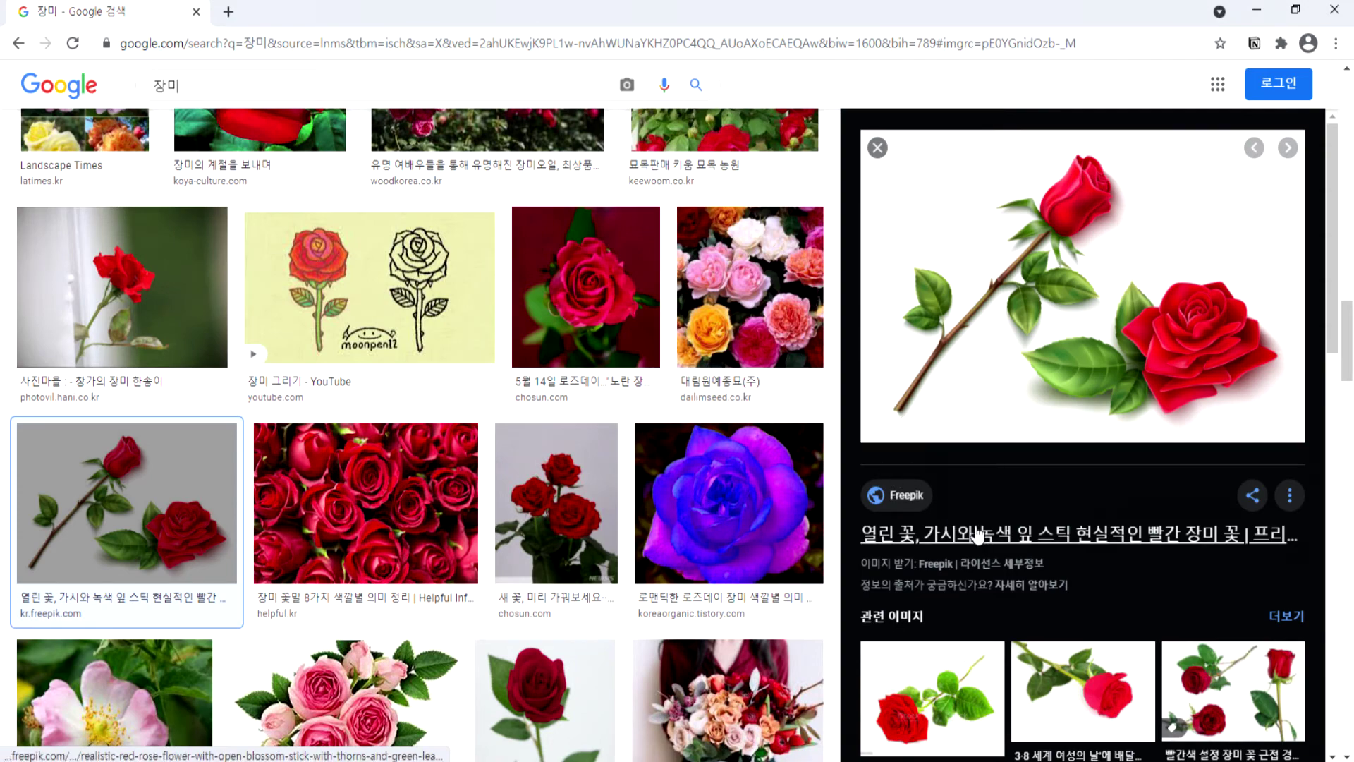
{"action": "scroll", "coordinate": [968, 522], "scroll_direction": "down", "scroll_amount": 3}
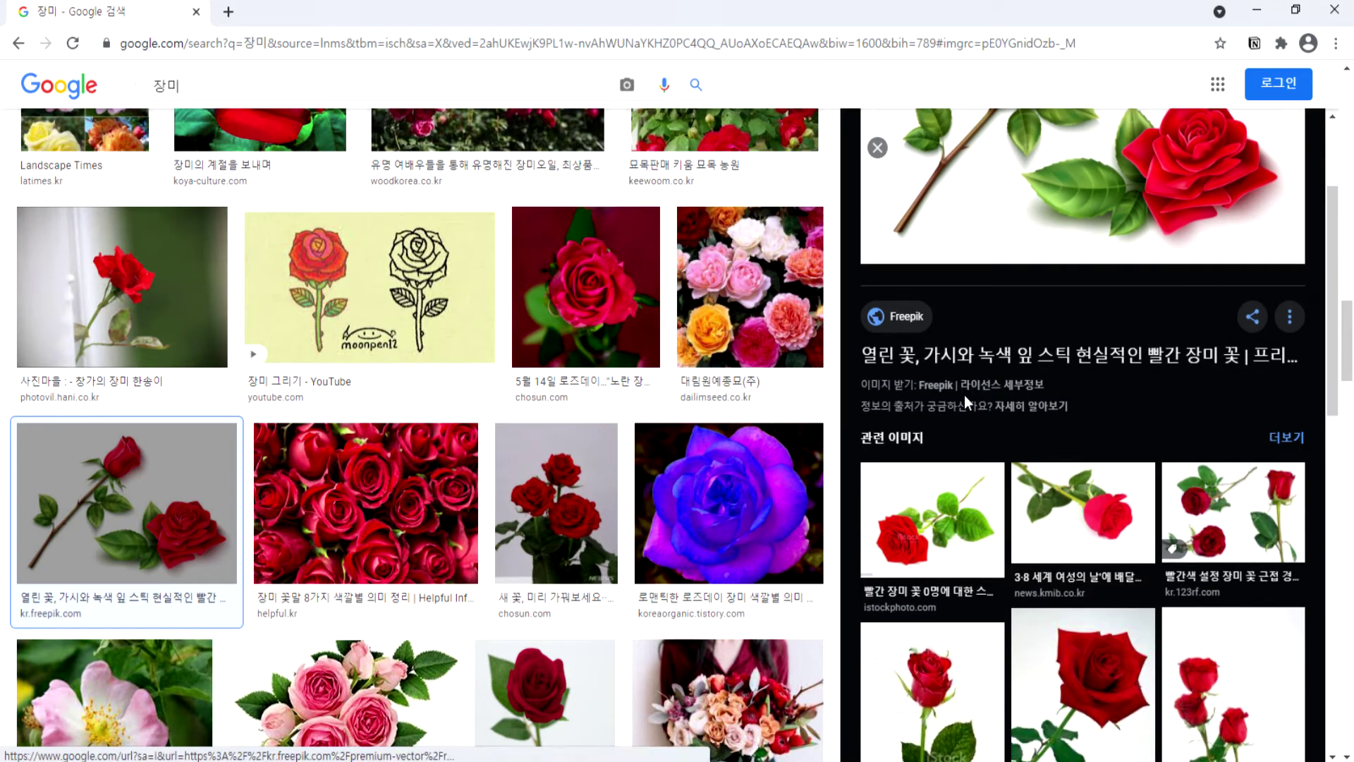
{"action": "scroll", "coordinate": [963, 398], "scroll_direction": "up", "scroll_amount": 5}
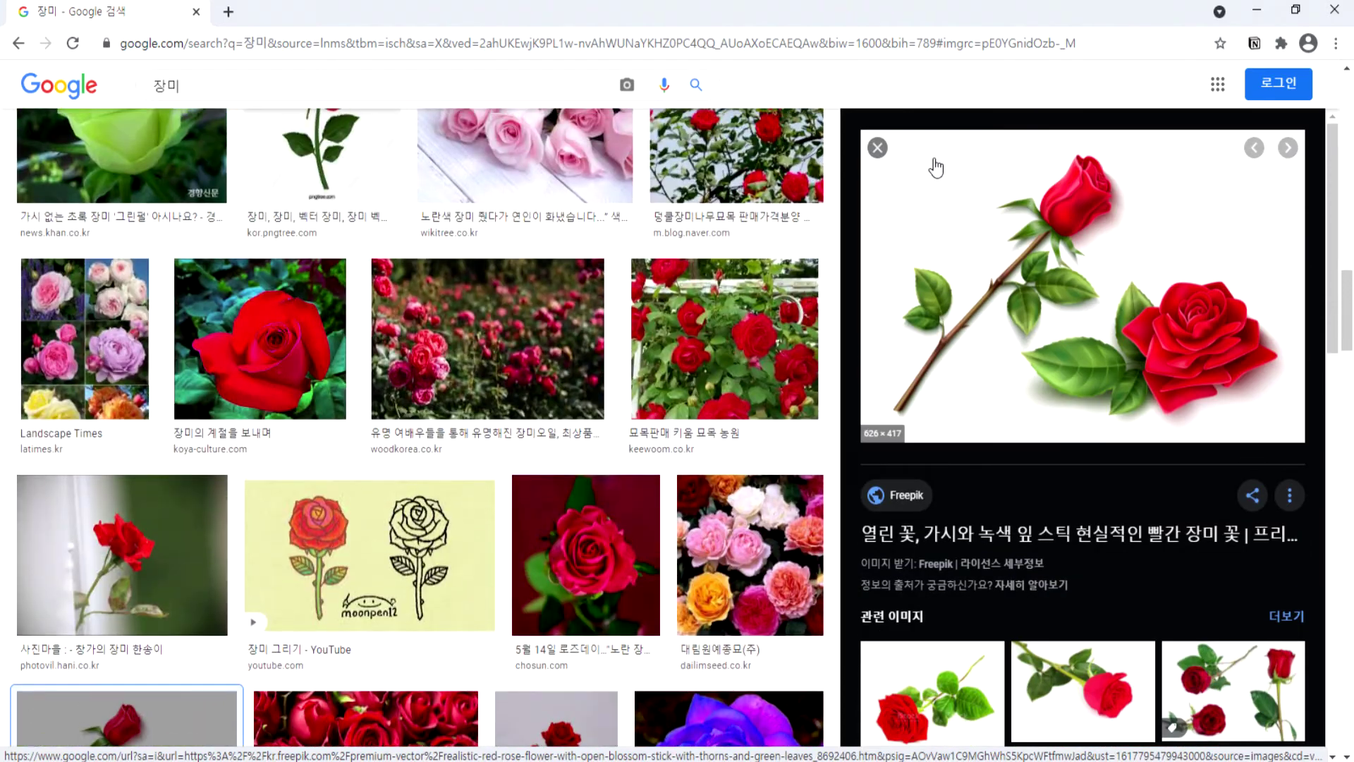
{"action": "left_click", "coordinate": [878, 147]}
{"action": "scroll", "coordinate": [669, 309], "scroll_direction": "up", "scroll_amount": 5}
{"action": "scroll", "coordinate": [669, 308], "scroll_direction": "up", "scroll_amount": 6}
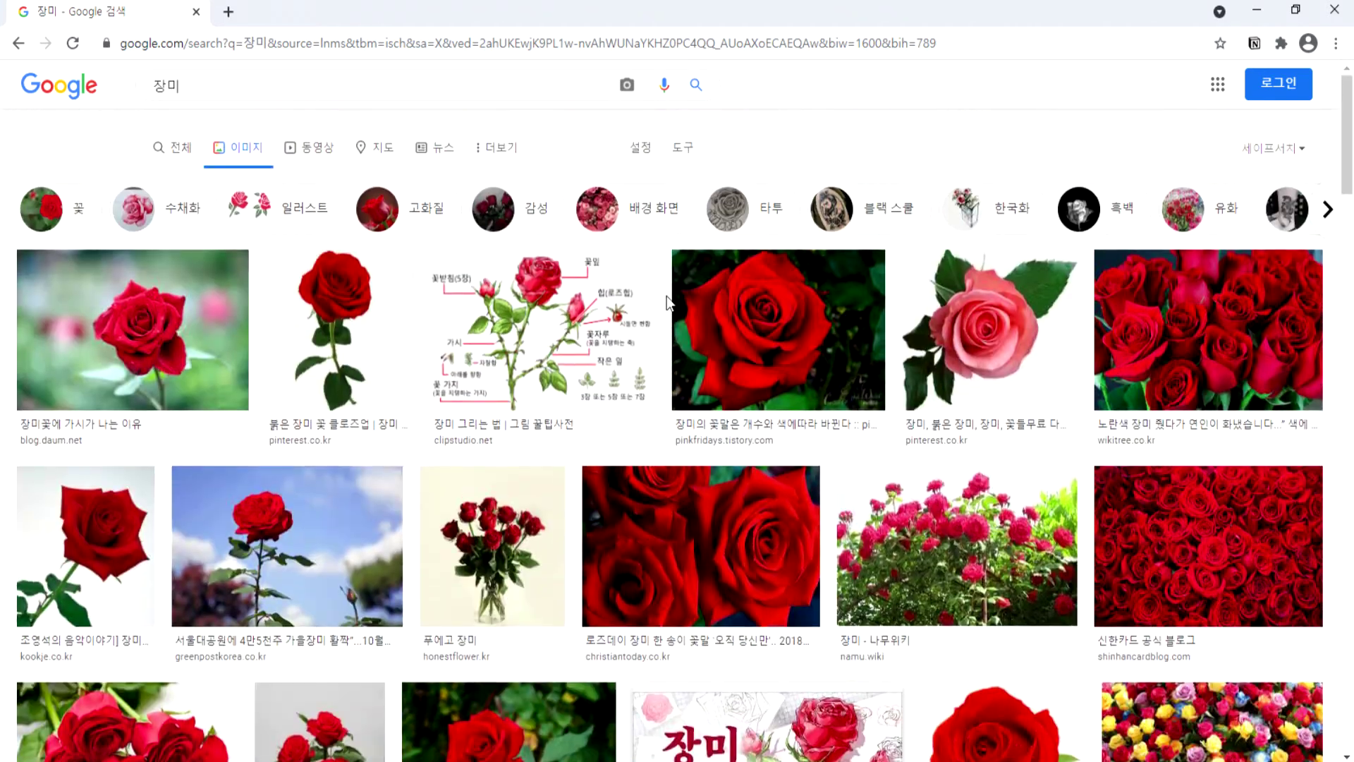
Step: Filter the 장미 image results by usage rights to the Creative Commons license (크리에이티브 커먼즈 라이선스)
{"action": "left_click", "coordinate": [684, 150]}
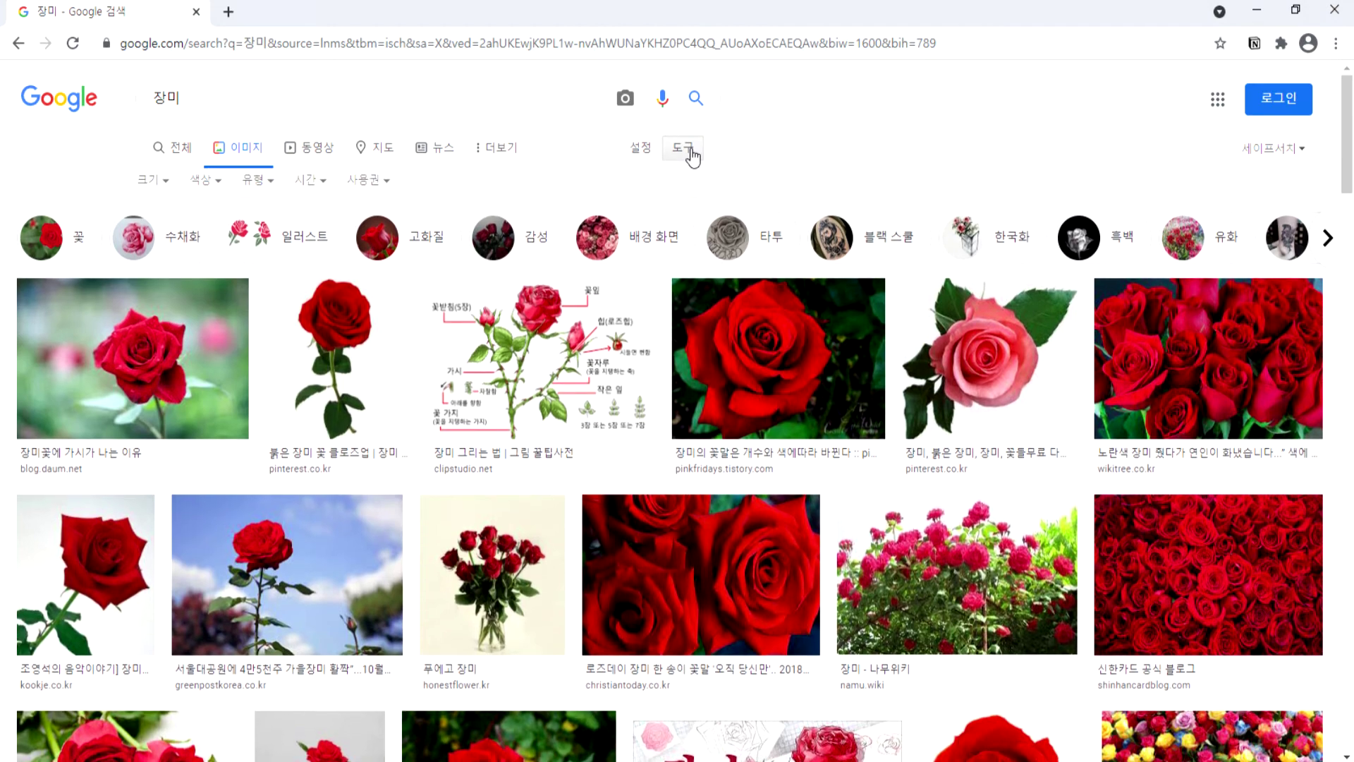
{"action": "left_click", "coordinate": [374, 184]}
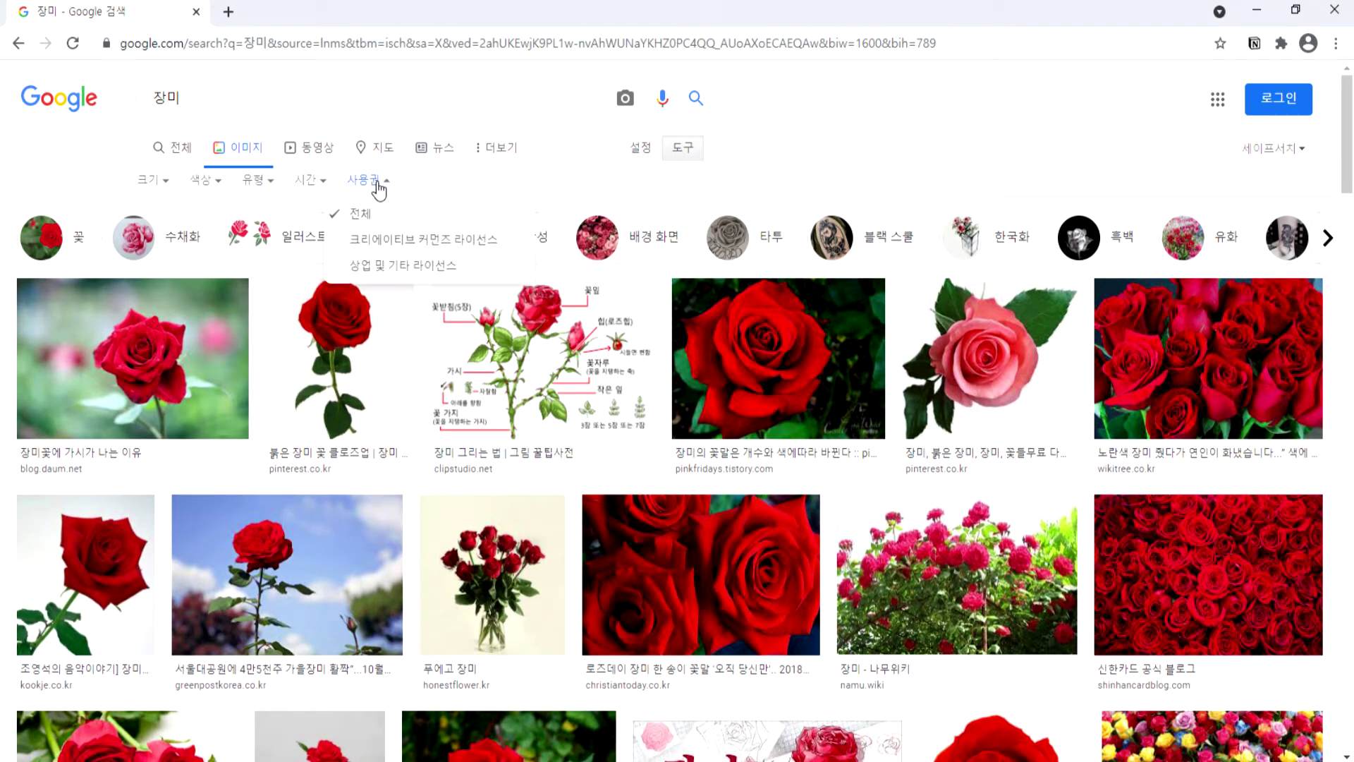
{"action": "left_click", "coordinate": [451, 241]}
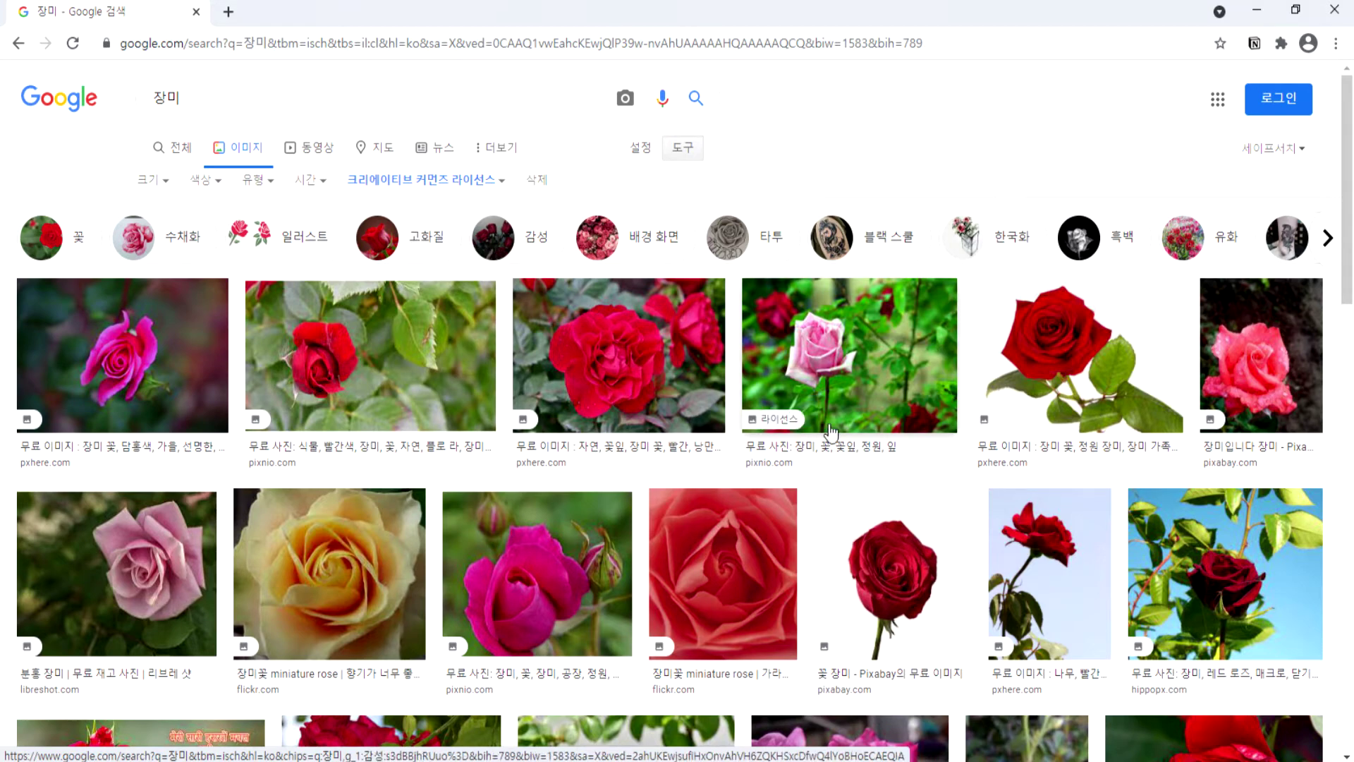
{"action": "scroll", "coordinate": [840, 356], "scroll_direction": "down", "scroll_amount": 4}
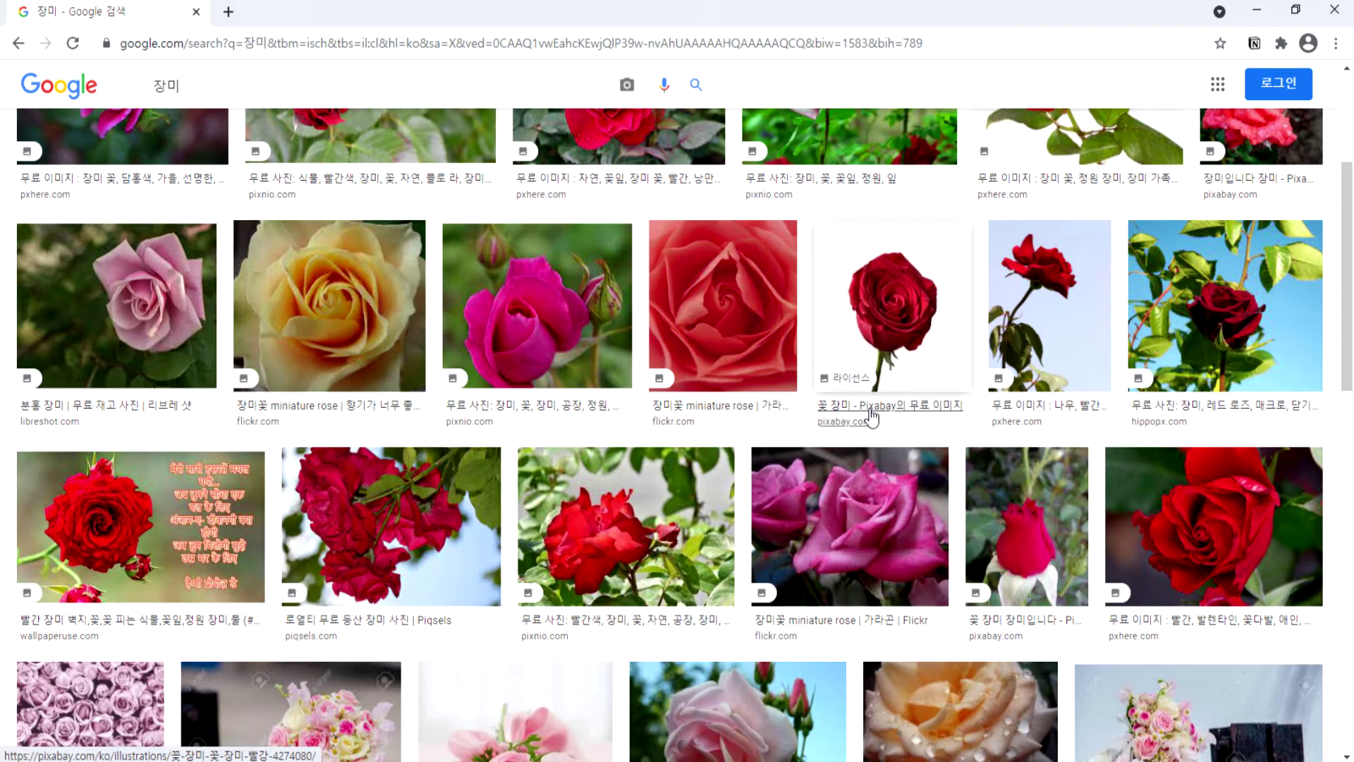
Step: Save the Pixabay red rose image as flower-4274080_1280.png in the 사진 folder of the PC
{"action": "left_click", "coordinate": [878, 351]}
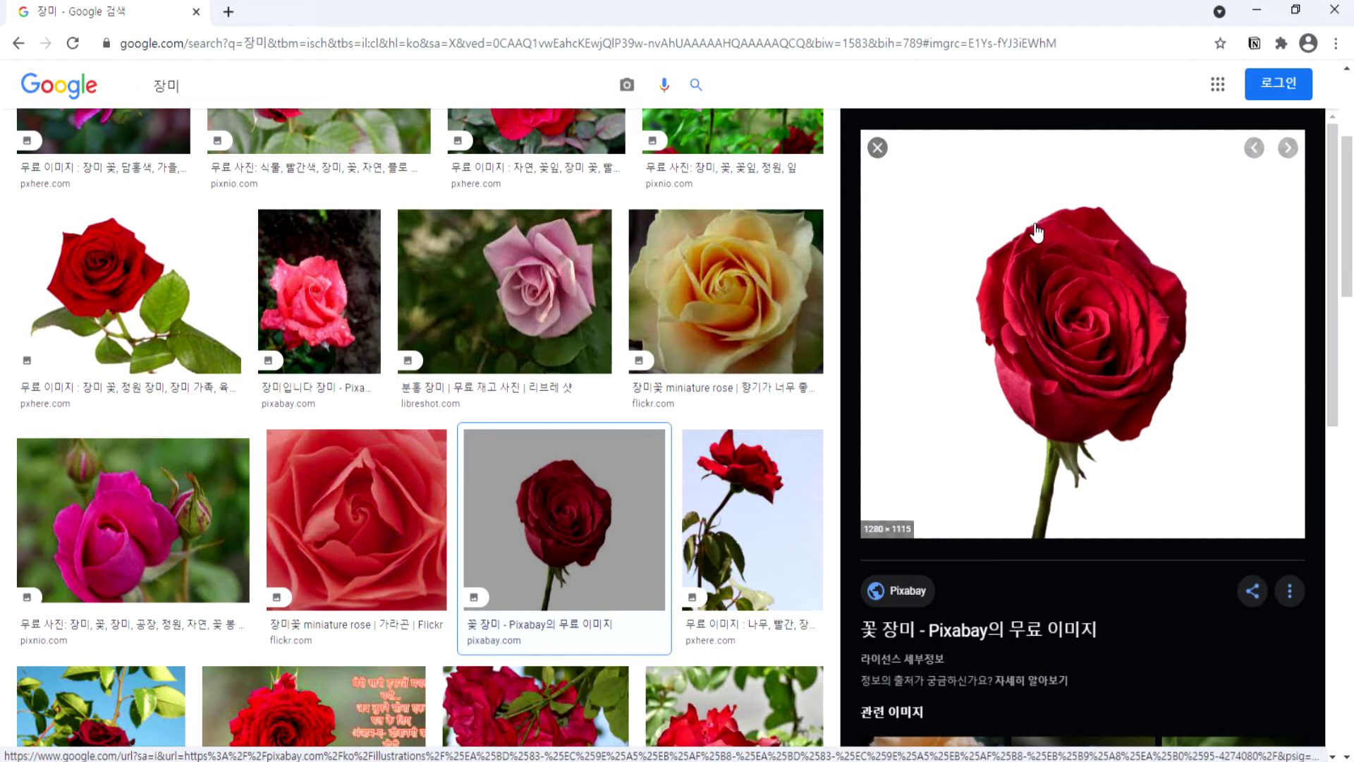
{"action": "right_click", "coordinate": [1052, 311]}
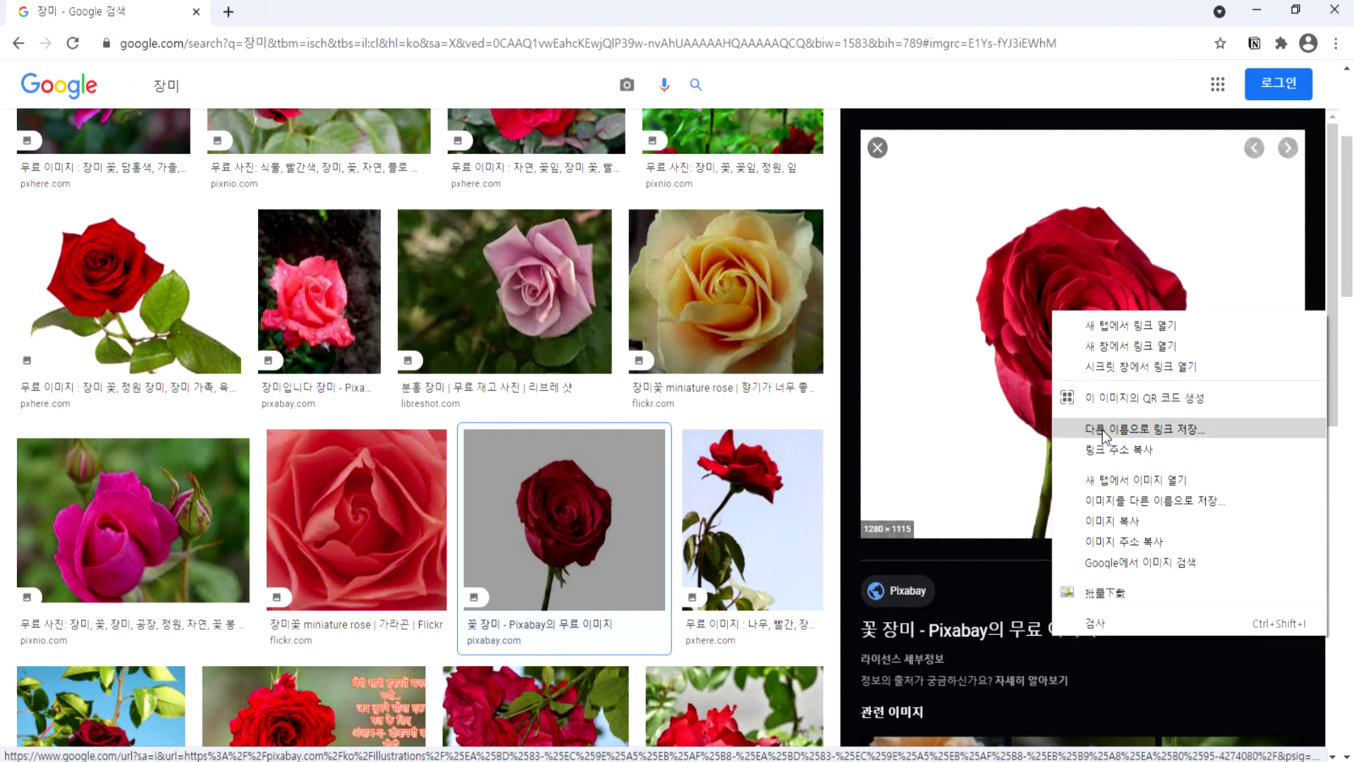
{"action": "left_click", "coordinate": [1107, 502]}
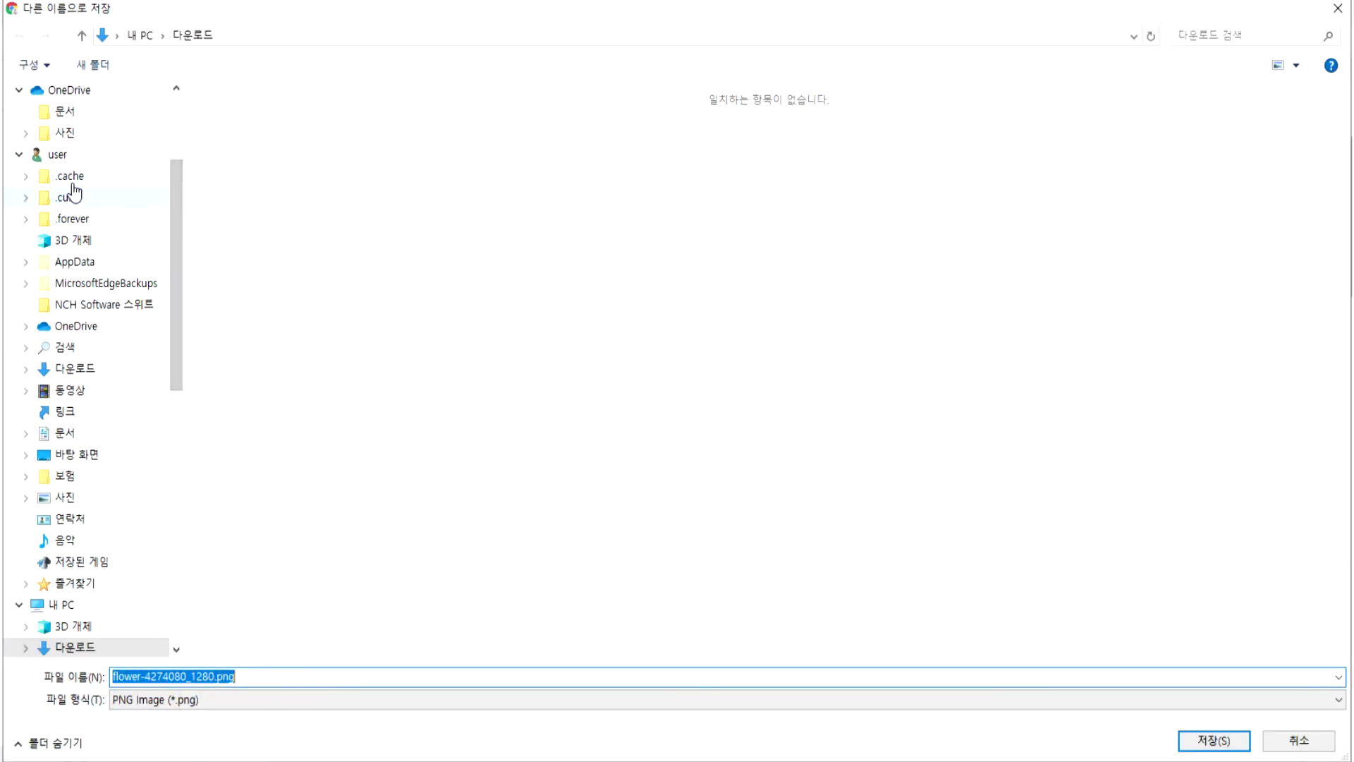
{"action": "left_click", "coordinate": [64, 132]}
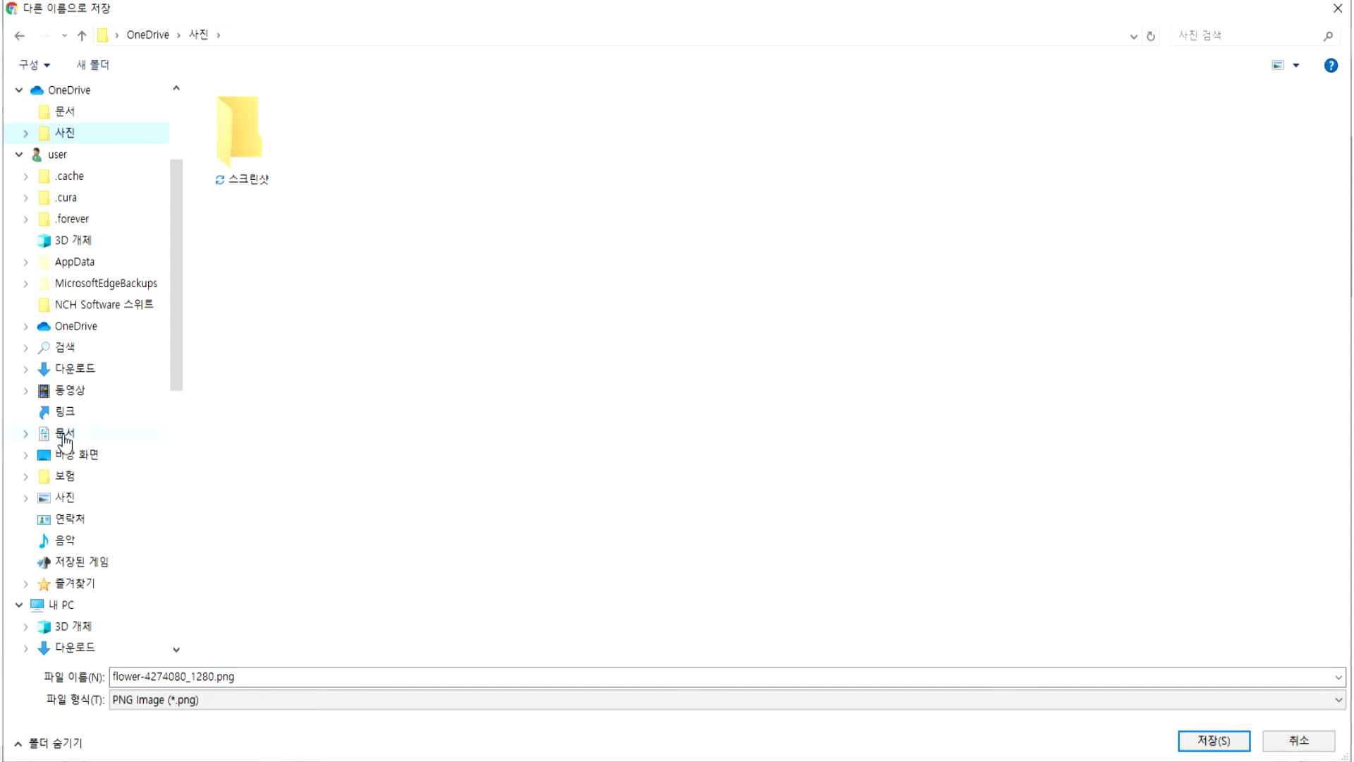
{"action": "left_click", "coordinate": [65, 497]}
{"action": "left_click", "coordinate": [1214, 741]}
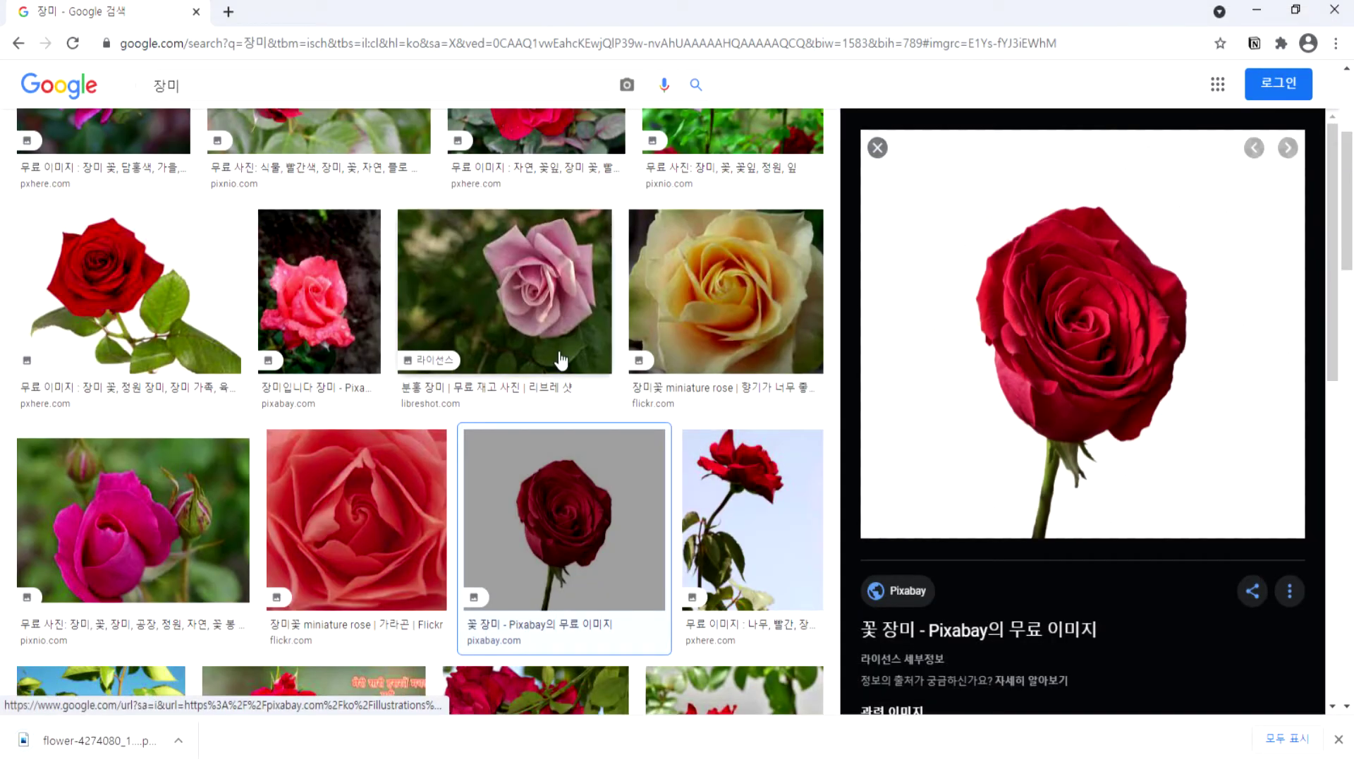
Step: Preview several other Creative Commons roses, including the LibreShot pink rose, the PxHere red rose and the WallpaperUse rose pattern
{"action": "left_click", "coordinate": [468, 287]}
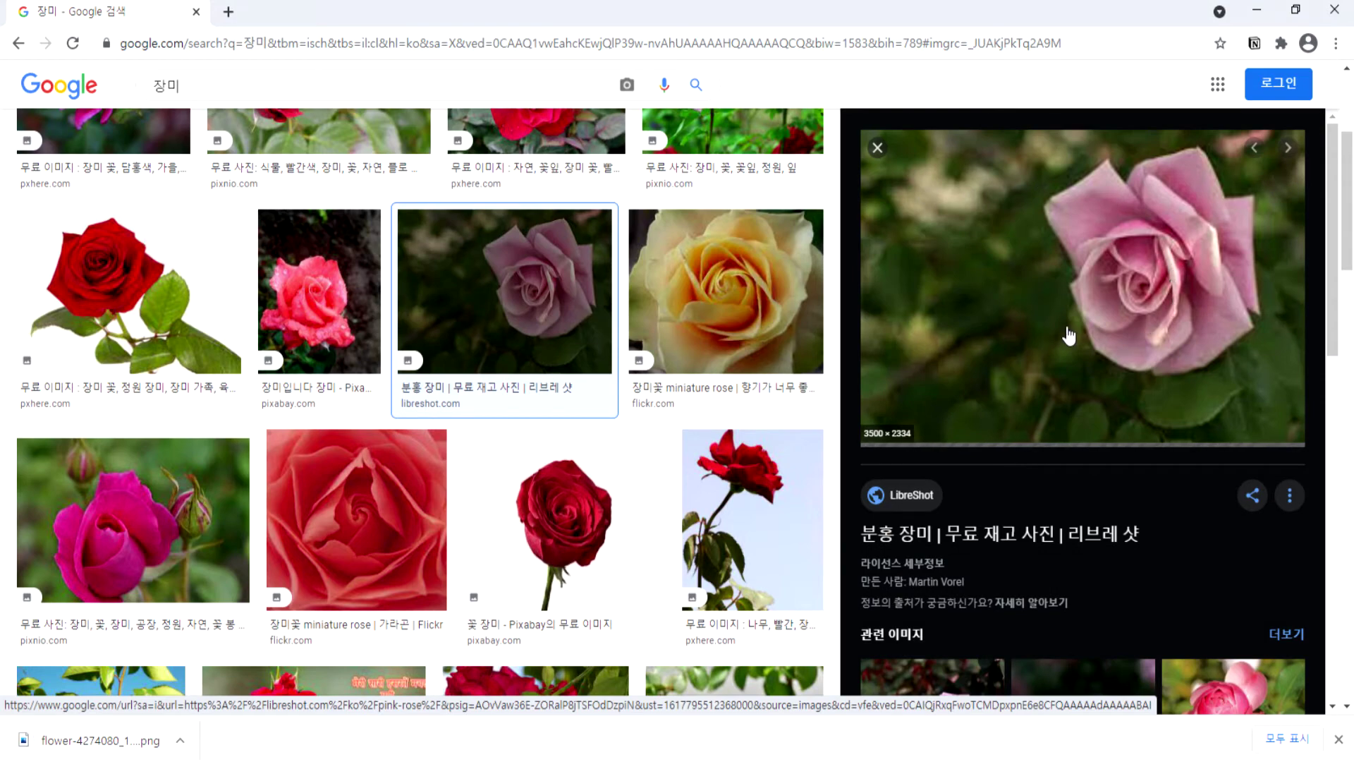
{"action": "left_click", "coordinate": [564, 522]}
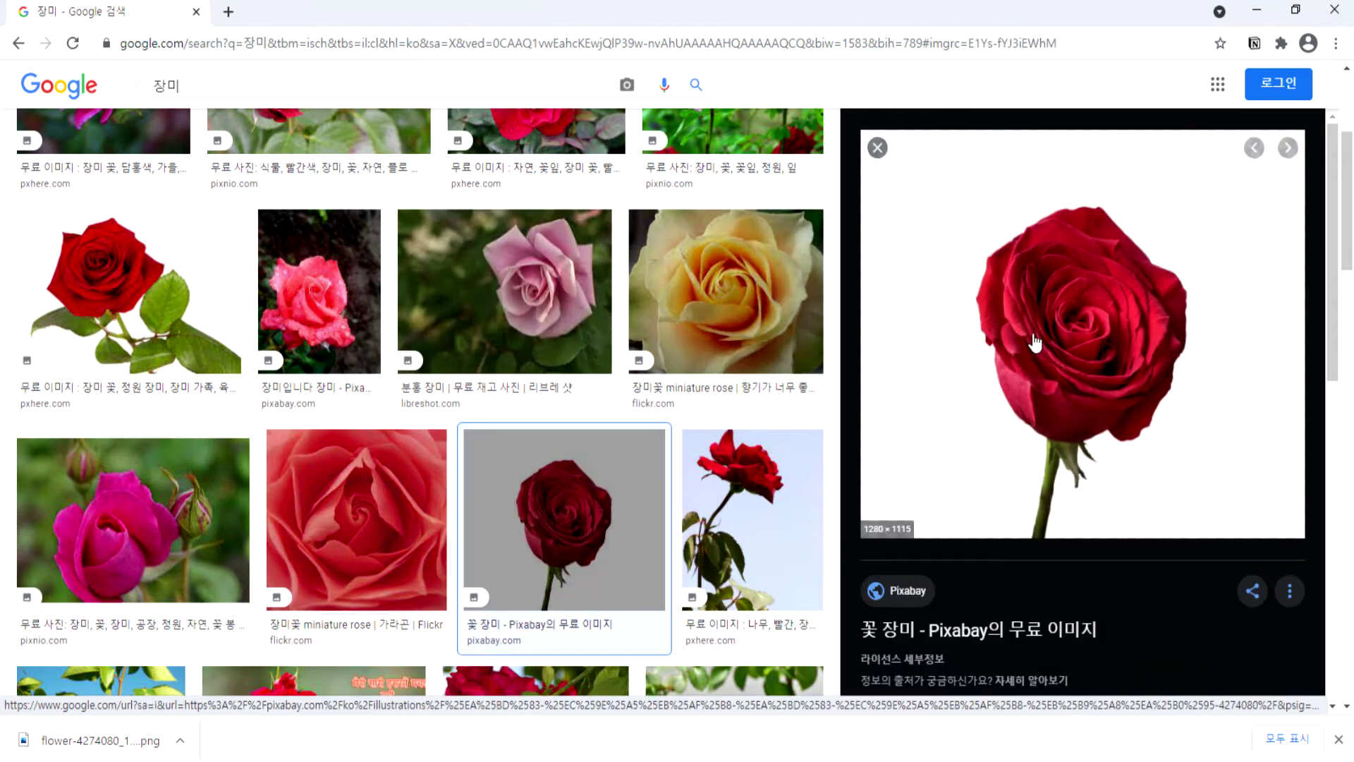
{"action": "scroll", "coordinate": [318, 395], "scroll_direction": "down", "scroll_amount": 1}
{"action": "left_click", "coordinate": [141, 239]}
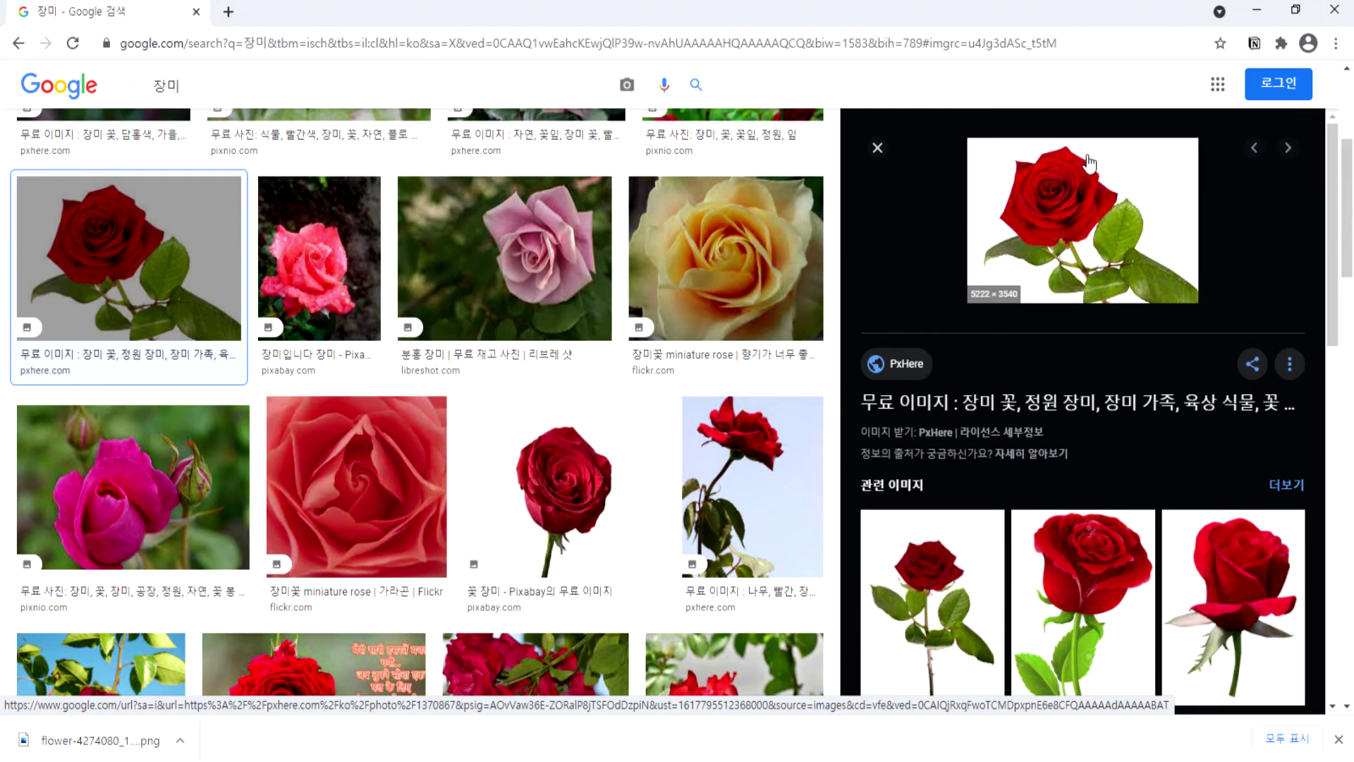
{"action": "scroll", "coordinate": [642, 358], "scroll_direction": "down", "scroll_amount": 7}
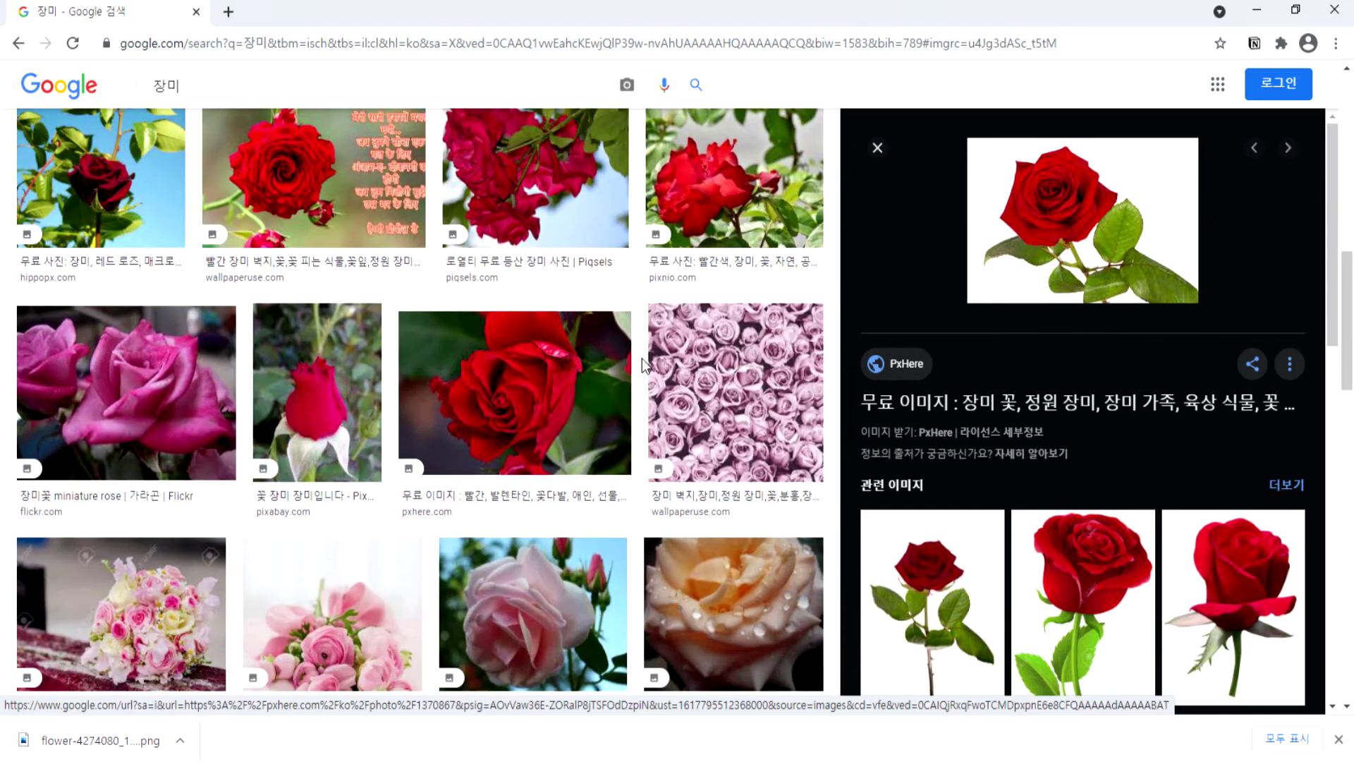
{"action": "left_click", "coordinate": [731, 405]}
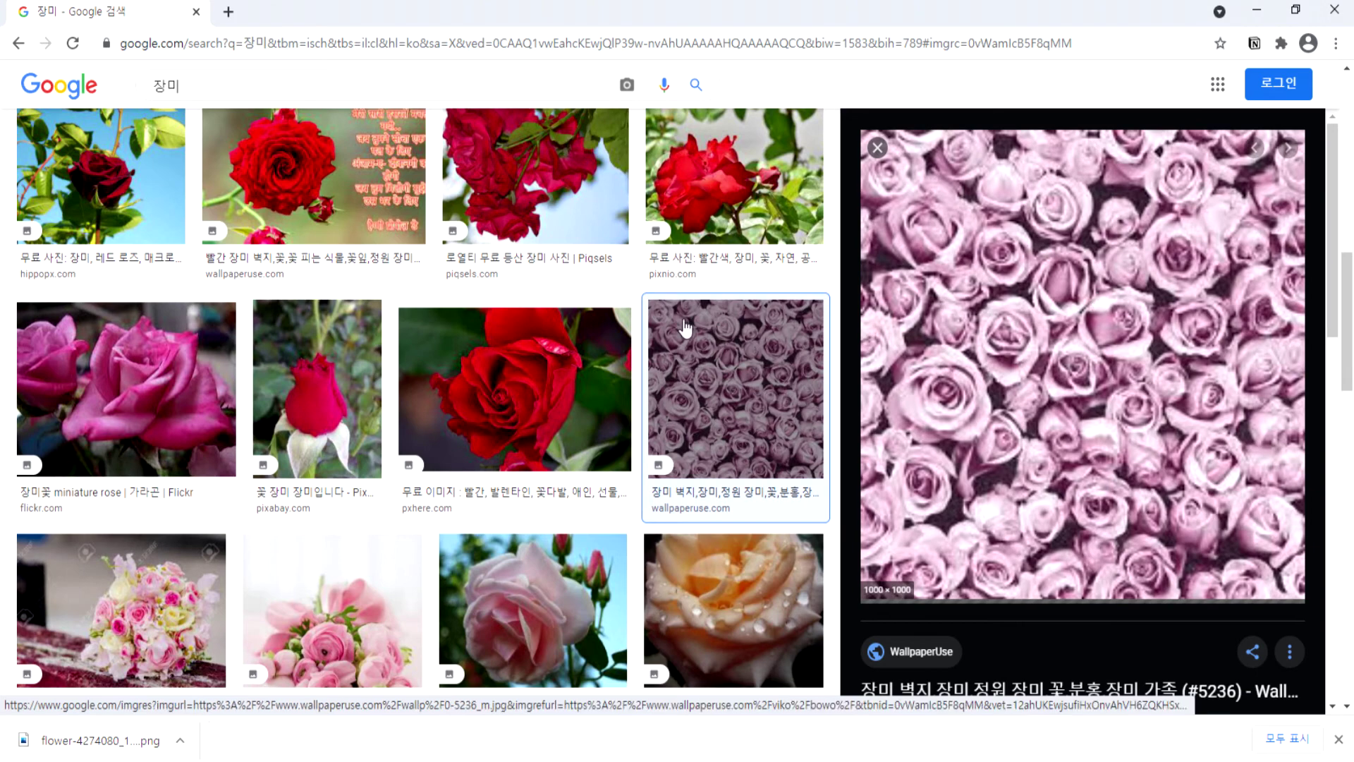
{"action": "left_click", "coordinate": [532, 366]}
Step: Save the Hippopx pink rose bouquet image as bloom-blossom-bouquet-close-up-preview.jpg in the 사진 folder
{"action": "left_click", "coordinate": [331, 607]}
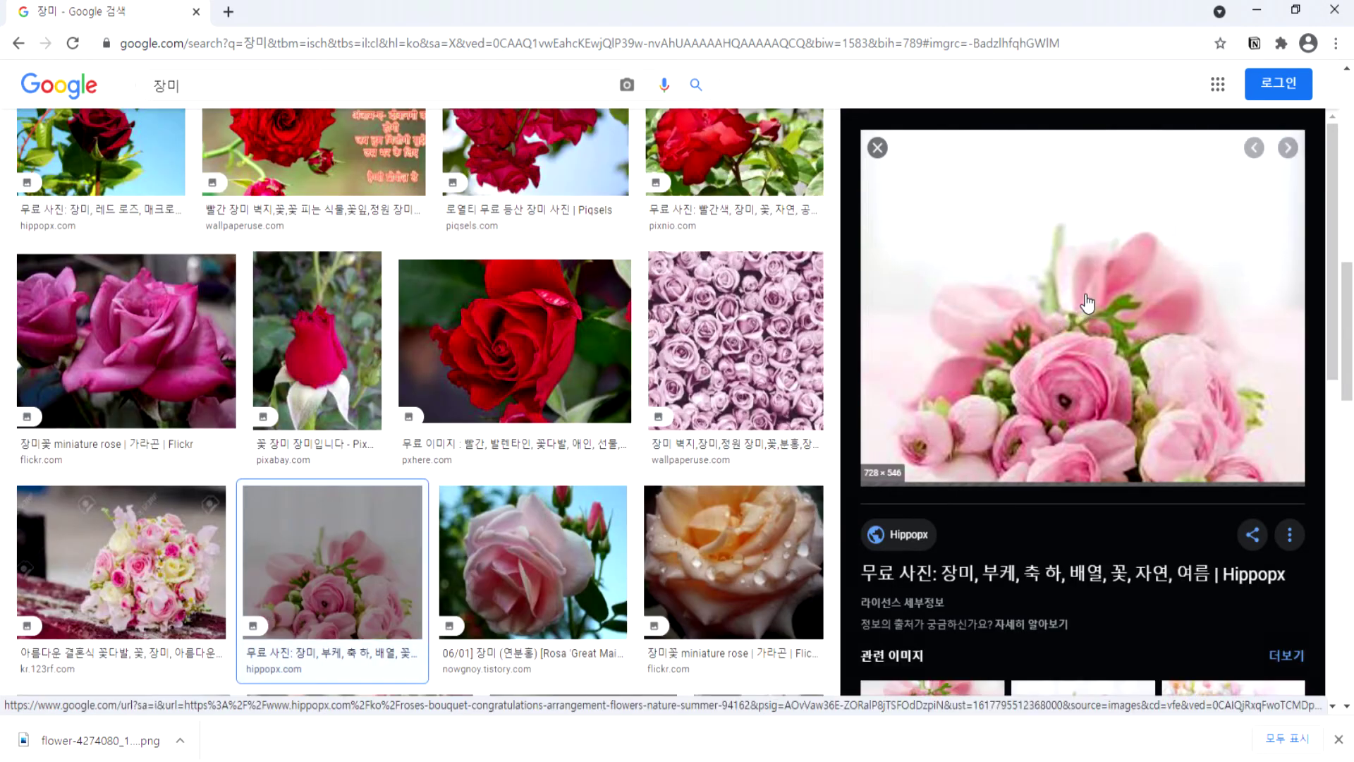
{"action": "right_click", "coordinate": [1086, 301]}
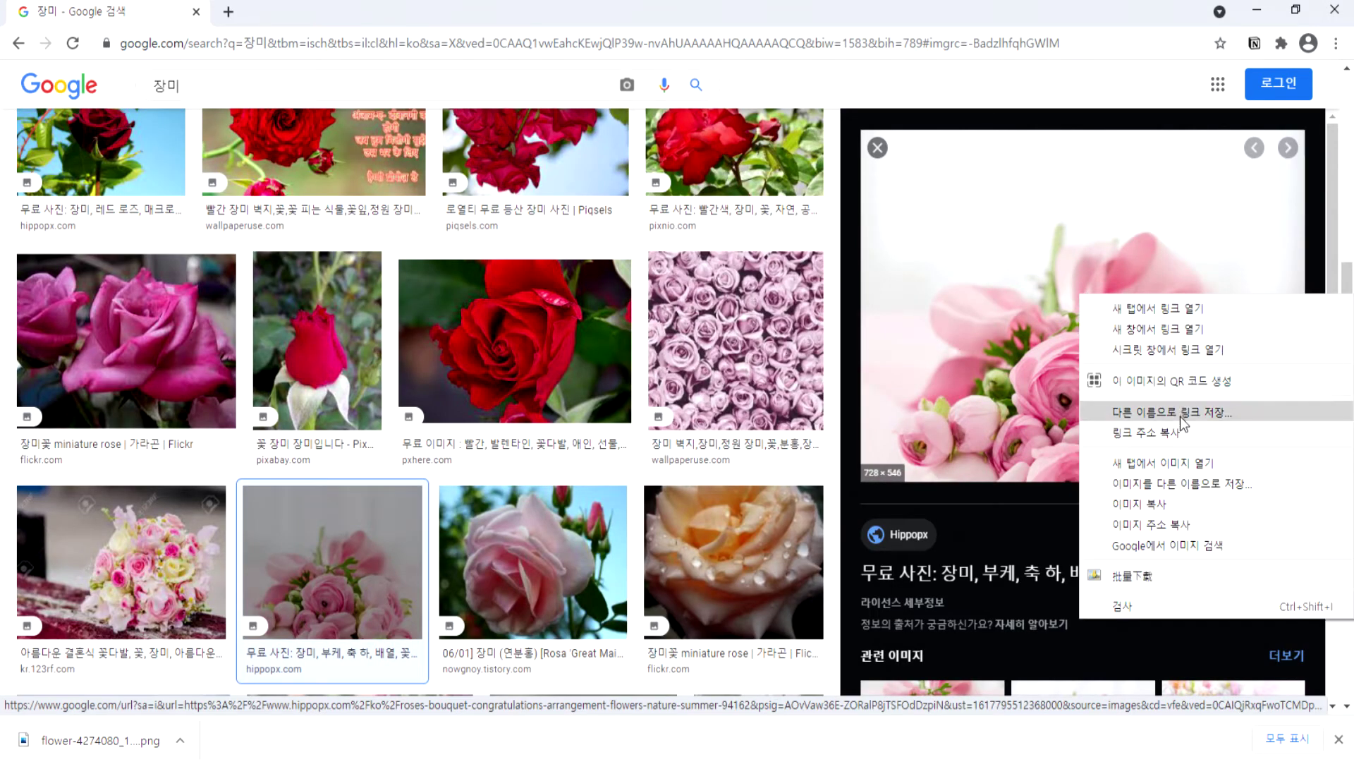
{"action": "left_click", "coordinate": [1166, 485]}
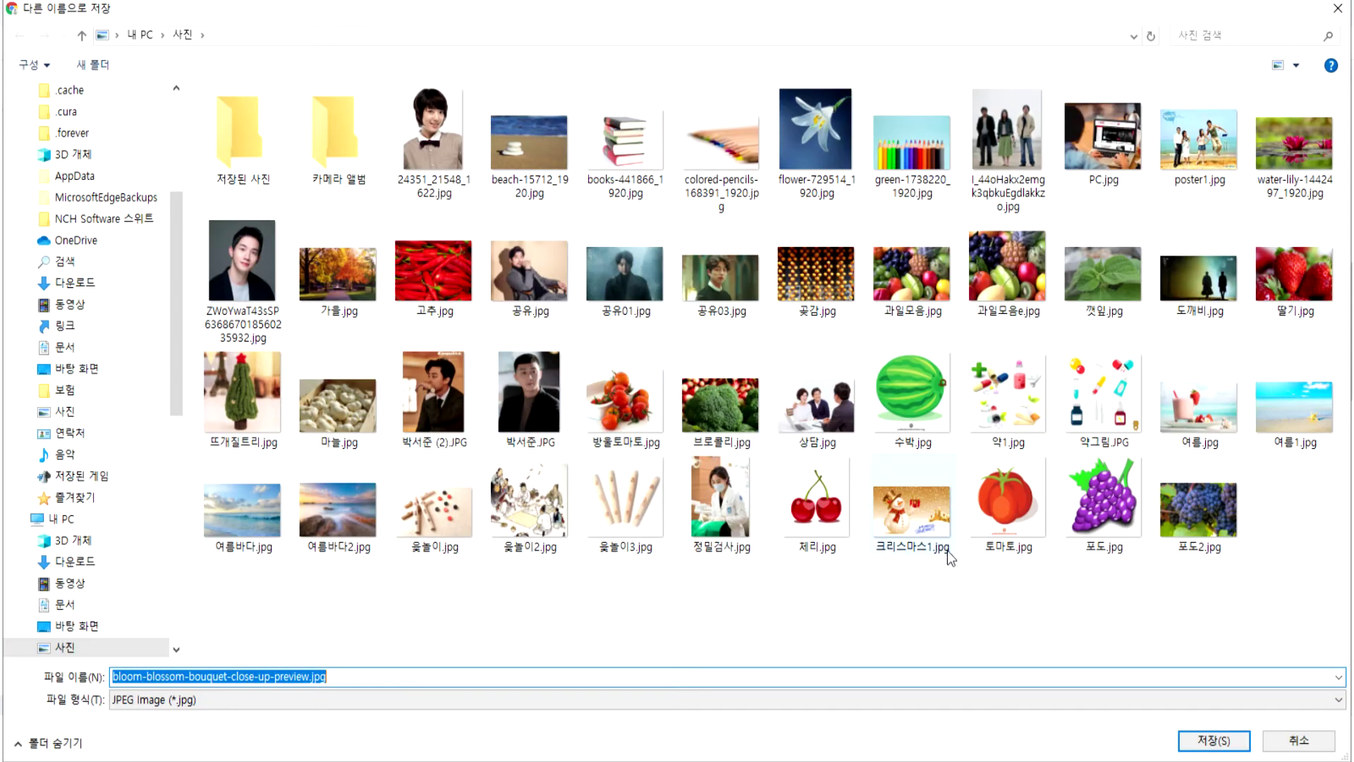
{"action": "left_click", "coordinate": [1192, 737]}
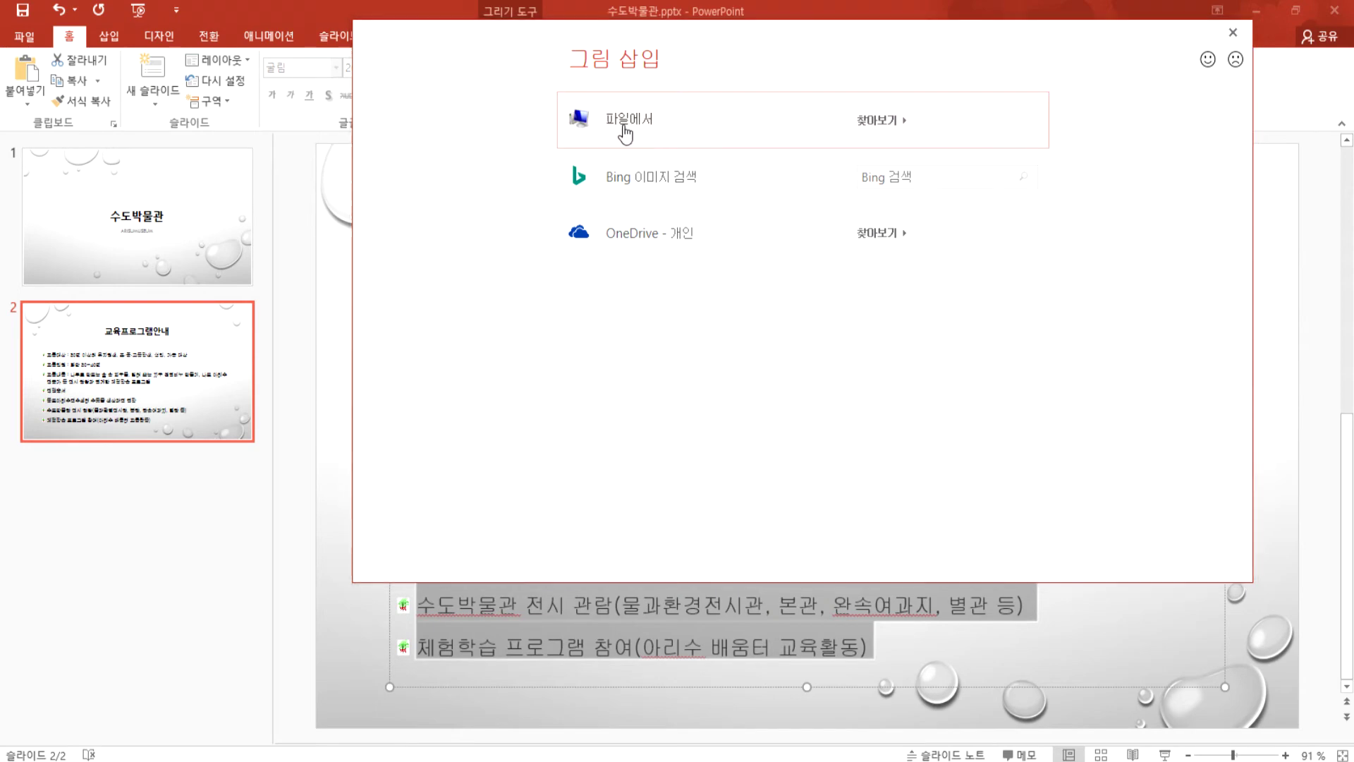
Step: Apply the saved rose picture flower-4274080_1280.png from the 사진 folder as the bullet for the selected paragraphs on slide 2
{"action": "left_click", "coordinate": [625, 132]}
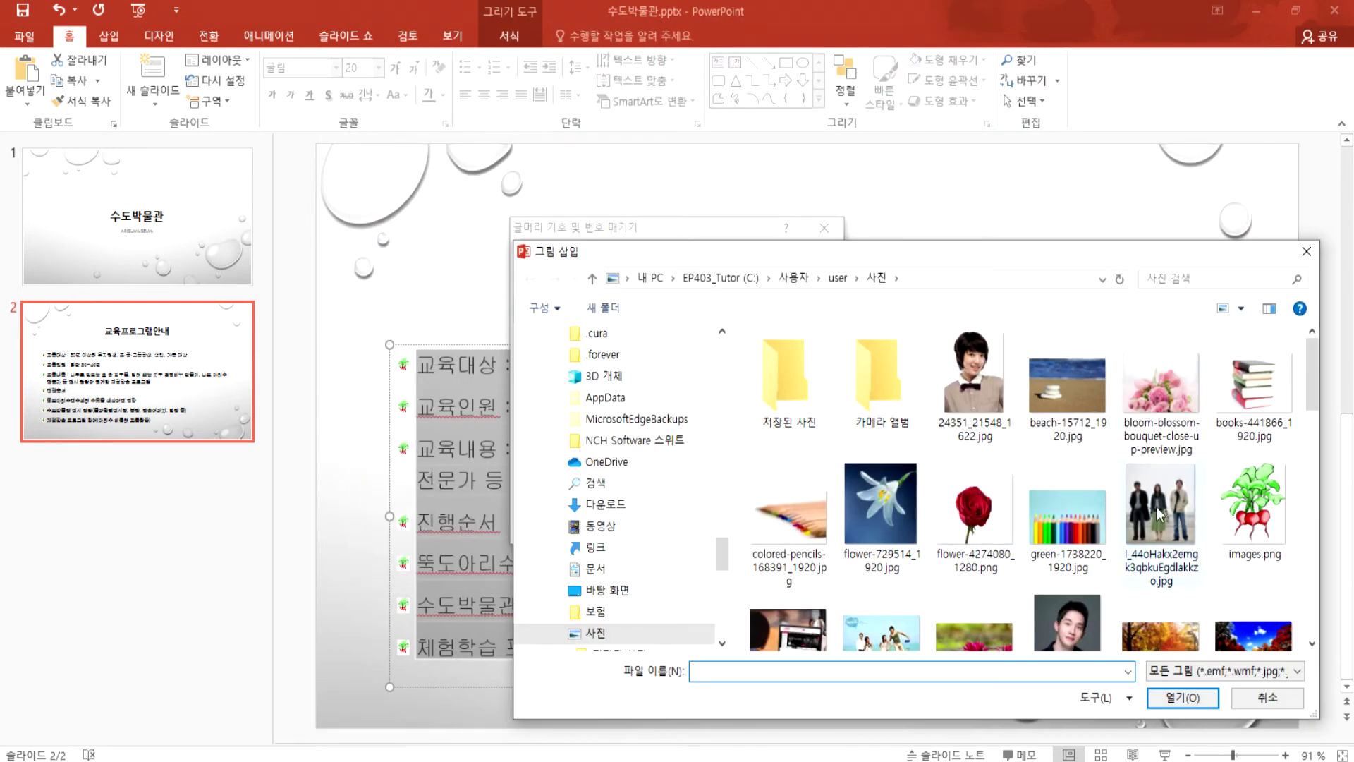
{"action": "scroll", "coordinate": [1113, 509], "scroll_direction": "down", "scroll_amount": 10}
{"action": "scroll", "coordinate": [1114, 511], "scroll_direction": "down", "scroll_amount": 1}
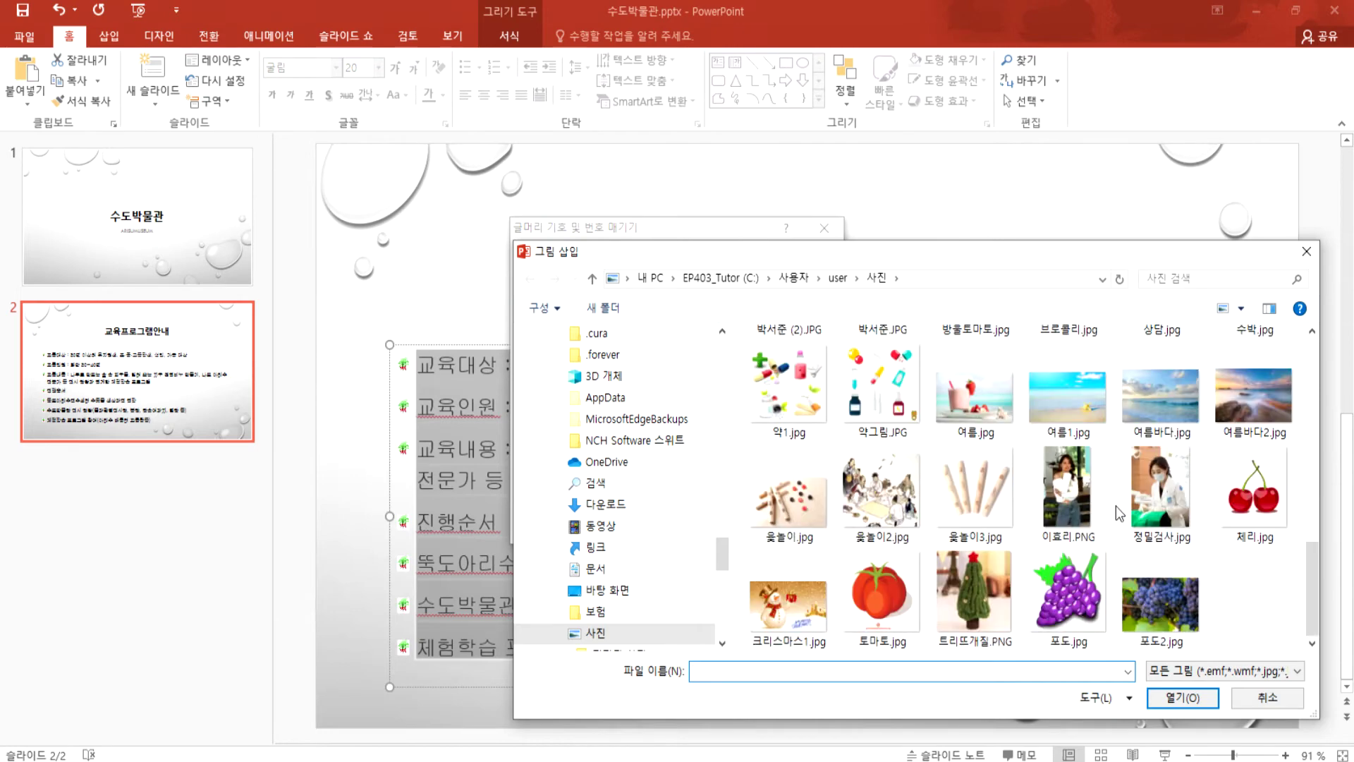
{"action": "scroll", "coordinate": [1043, 564], "scroll_direction": "up", "scroll_amount": 5}
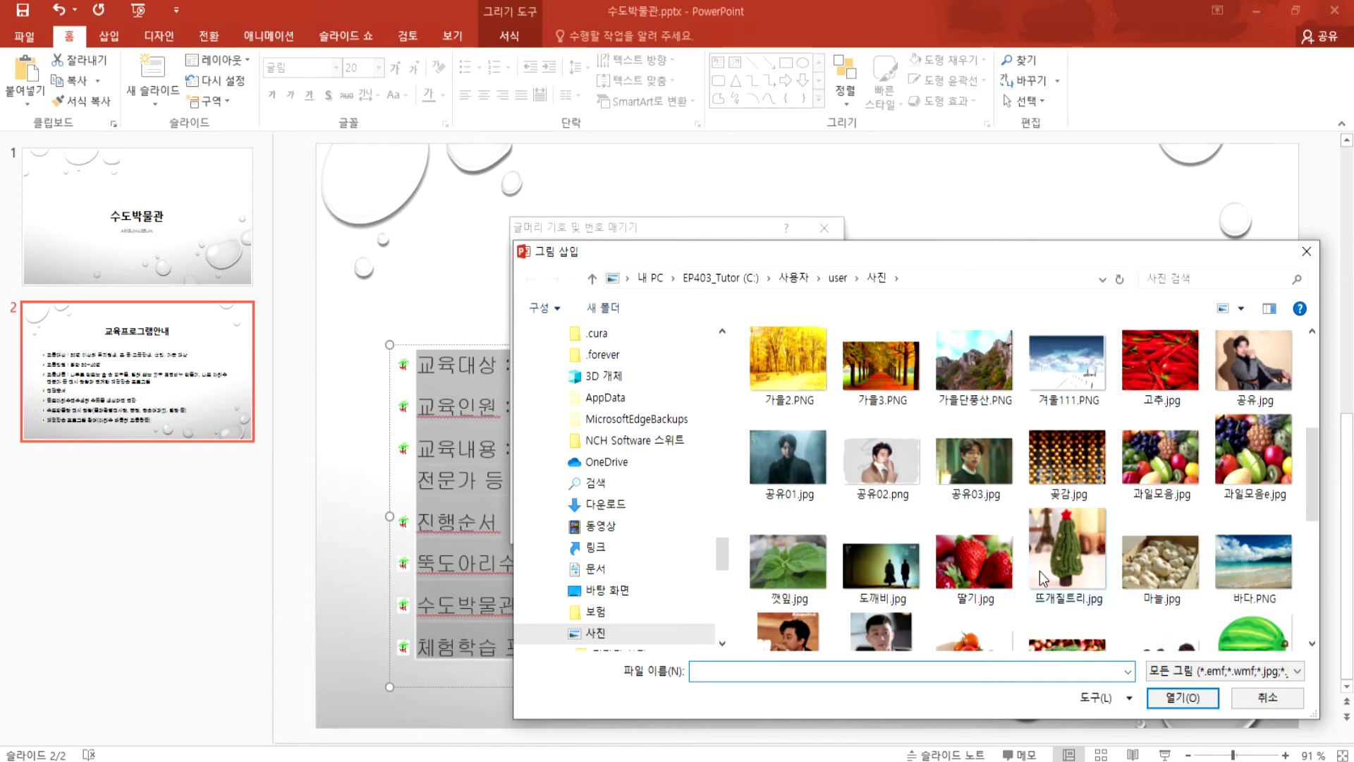
{"action": "double_click", "coordinate": [1030, 252]}
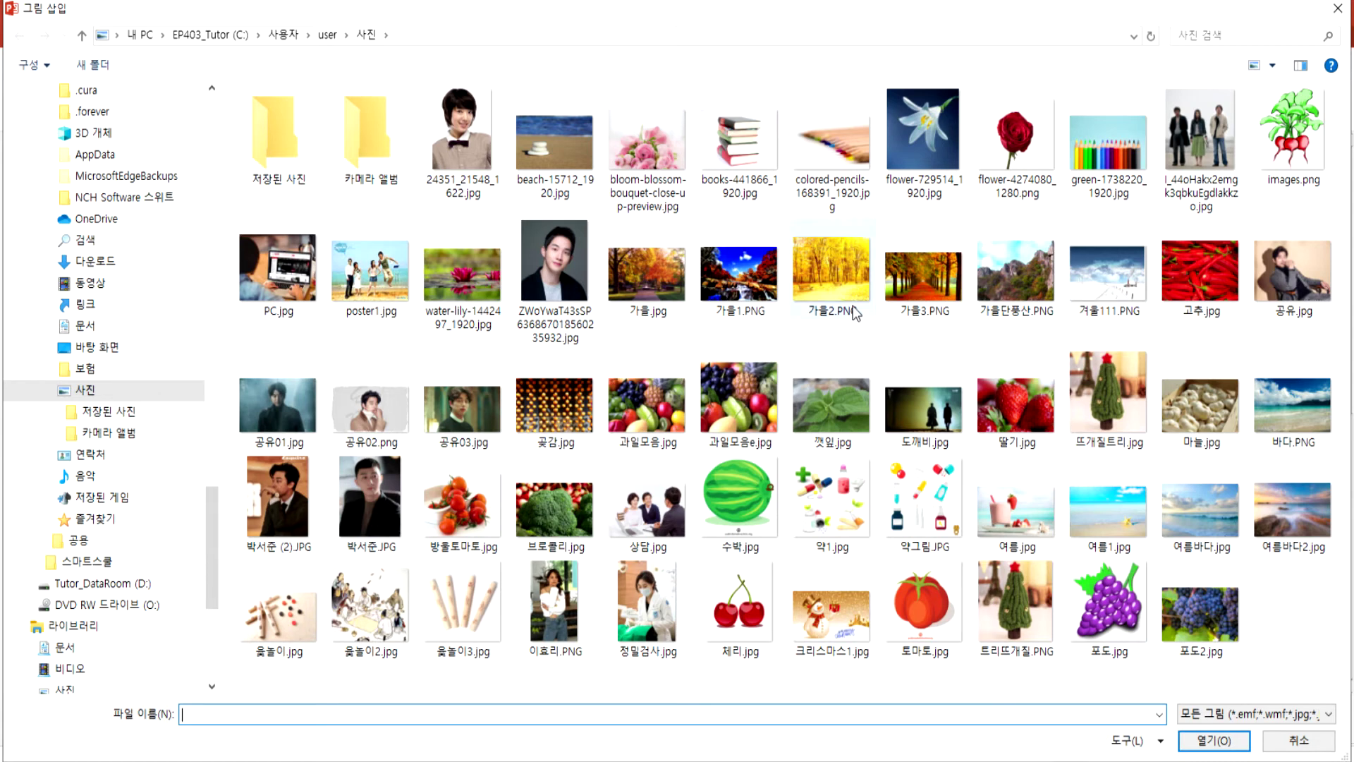
{"action": "left_click", "coordinate": [1002, 138]}
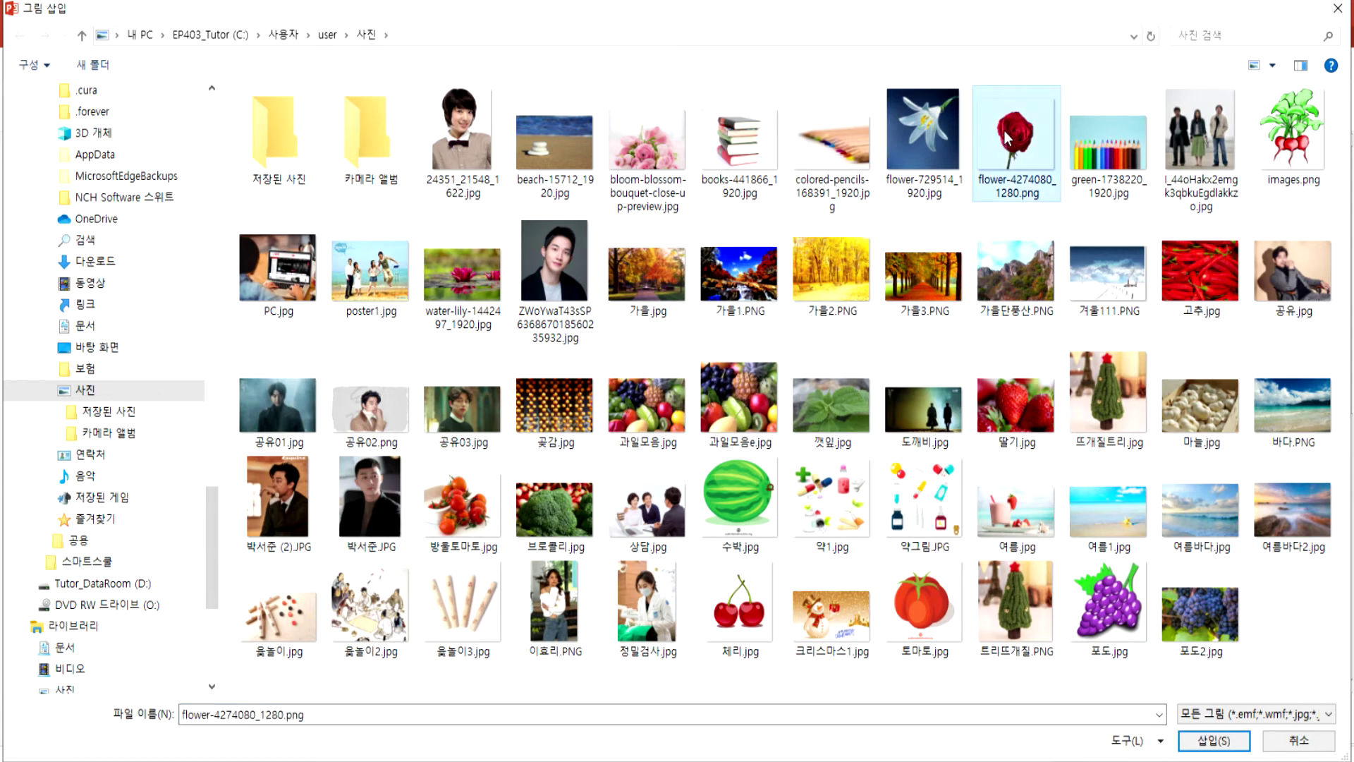
{"action": "left_click", "coordinate": [647, 152]}
{"action": "left_click", "coordinate": [1018, 154]}
{"action": "left_click", "coordinate": [1213, 740]}
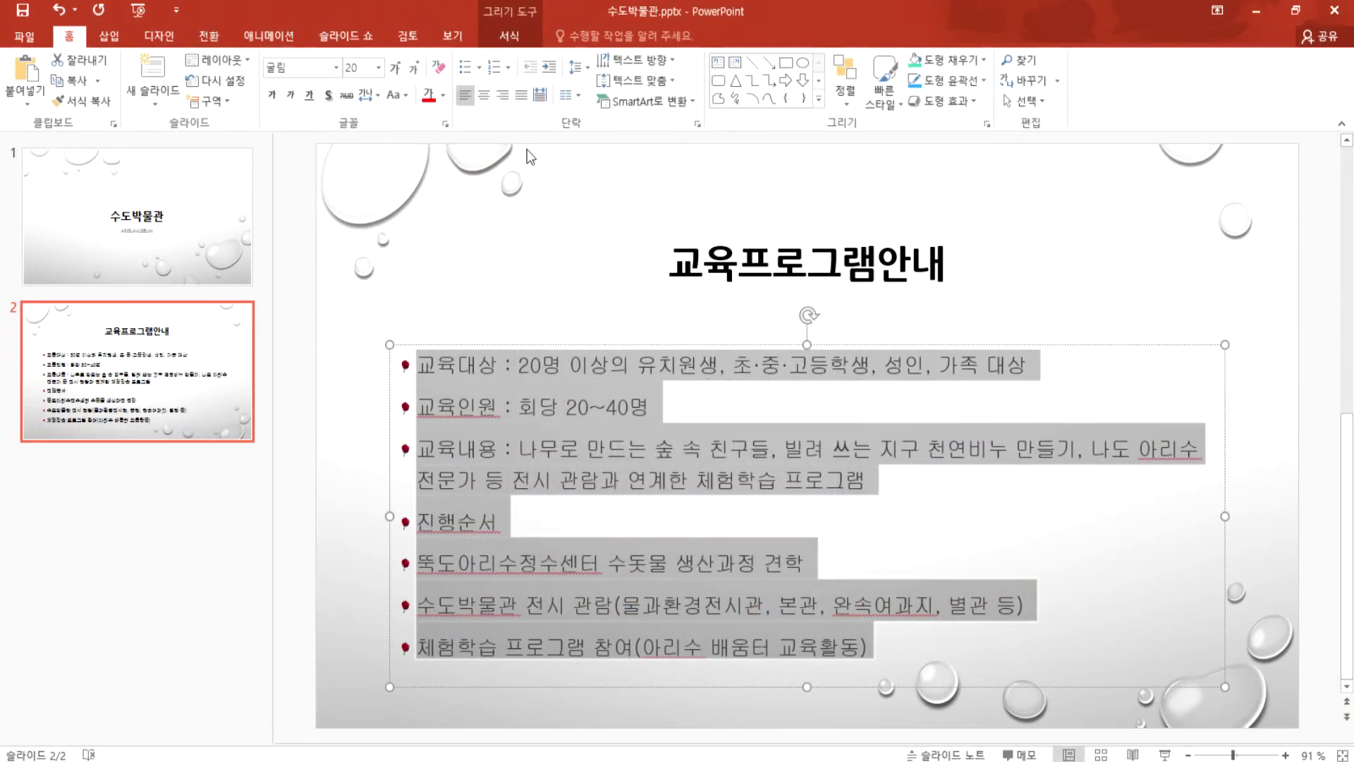
Step: Open the full bullet settings for the selected paragraphs and move the dialog clear of the text
{"action": "left_click", "coordinate": [477, 66]}
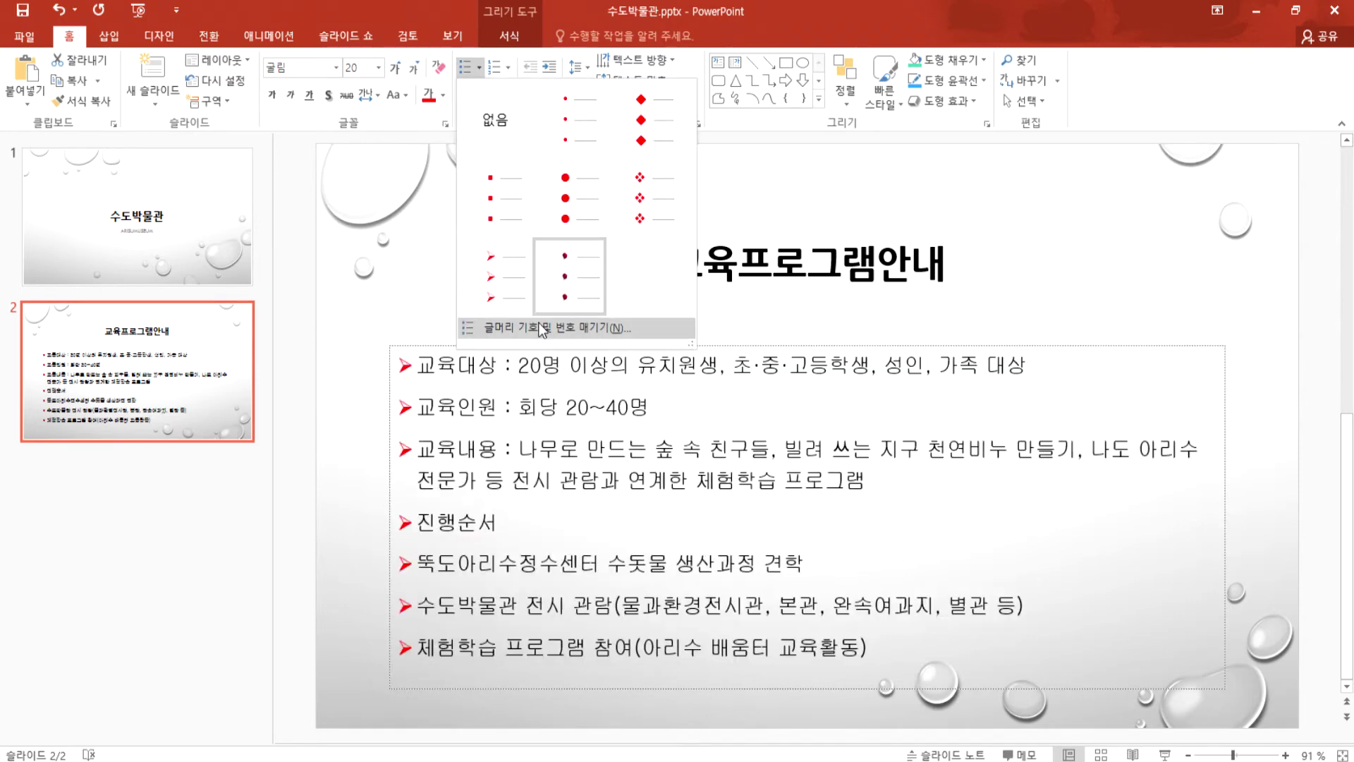
{"action": "left_click", "coordinate": [544, 323]}
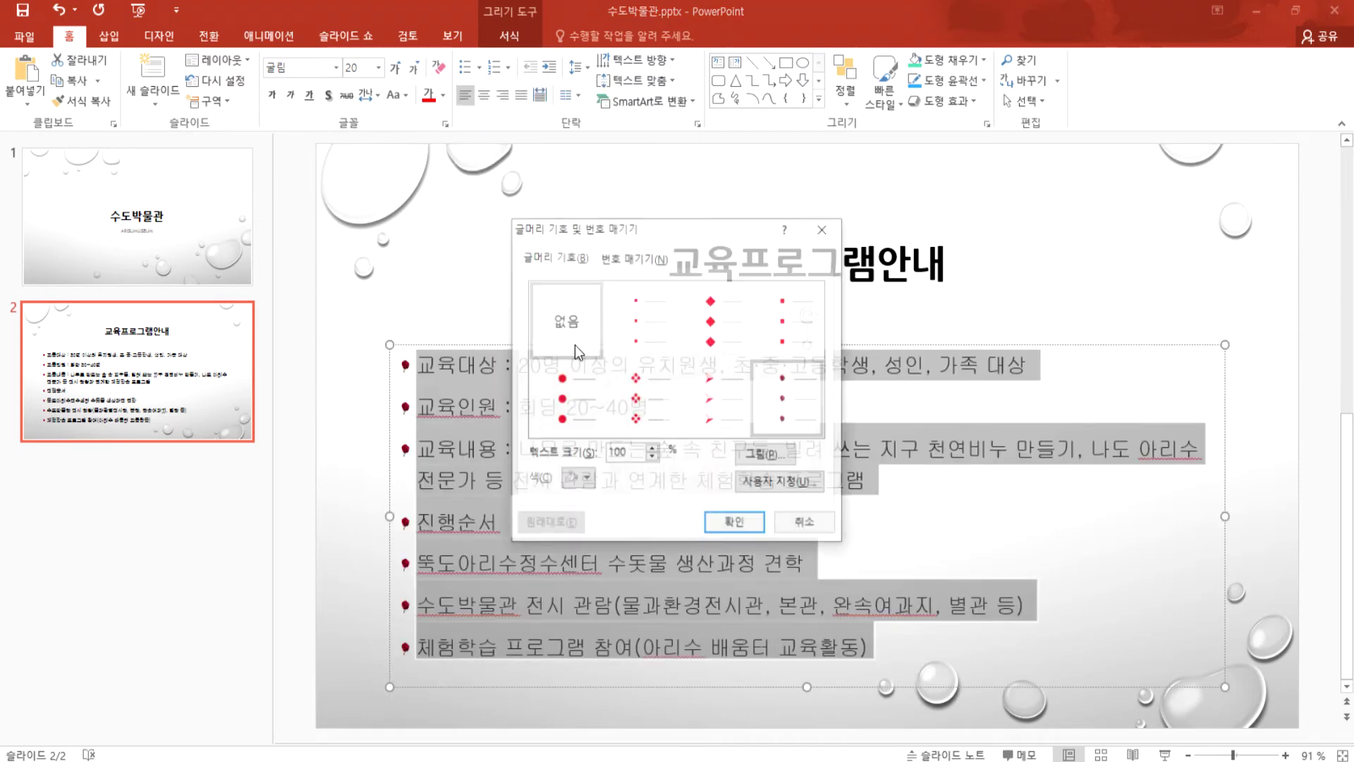
{"action": "left_click_drag", "start_coordinate": [610, 225], "coordinate": [708, 161]}
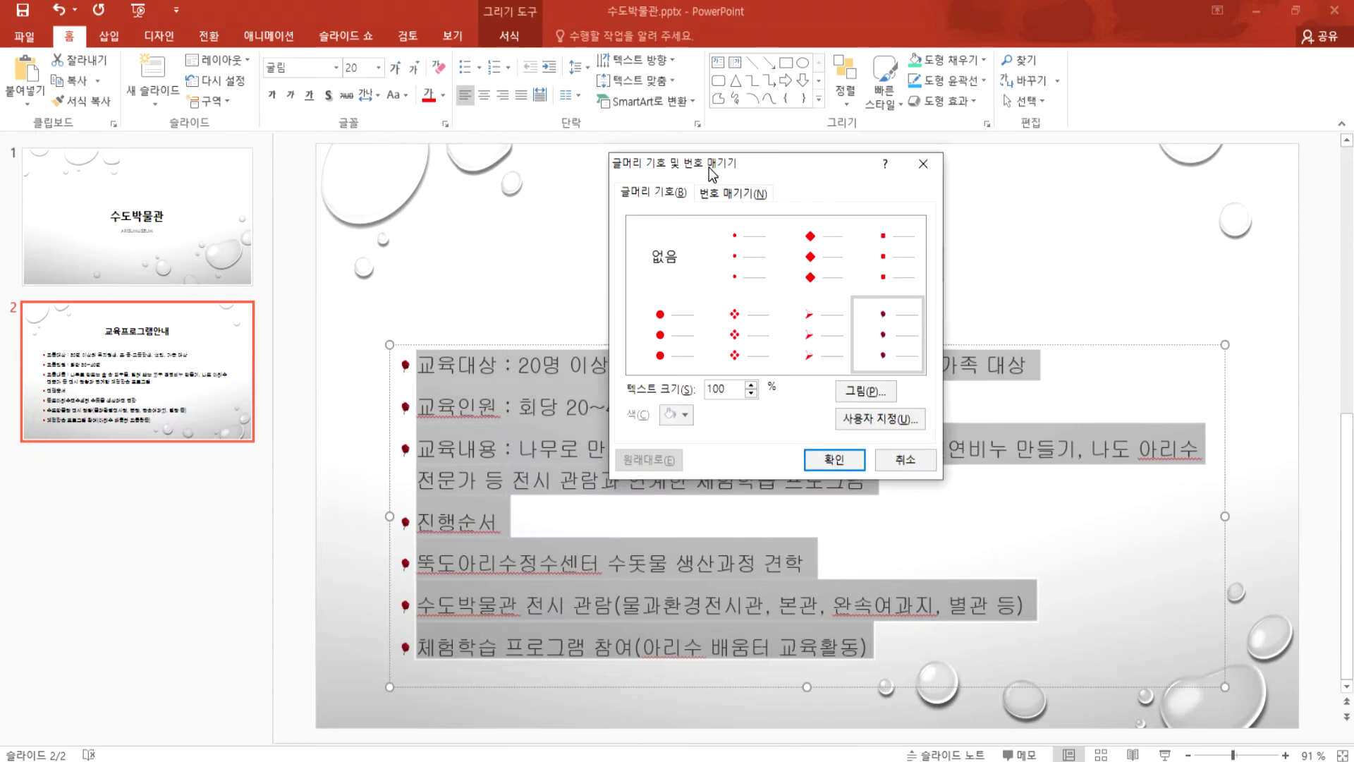
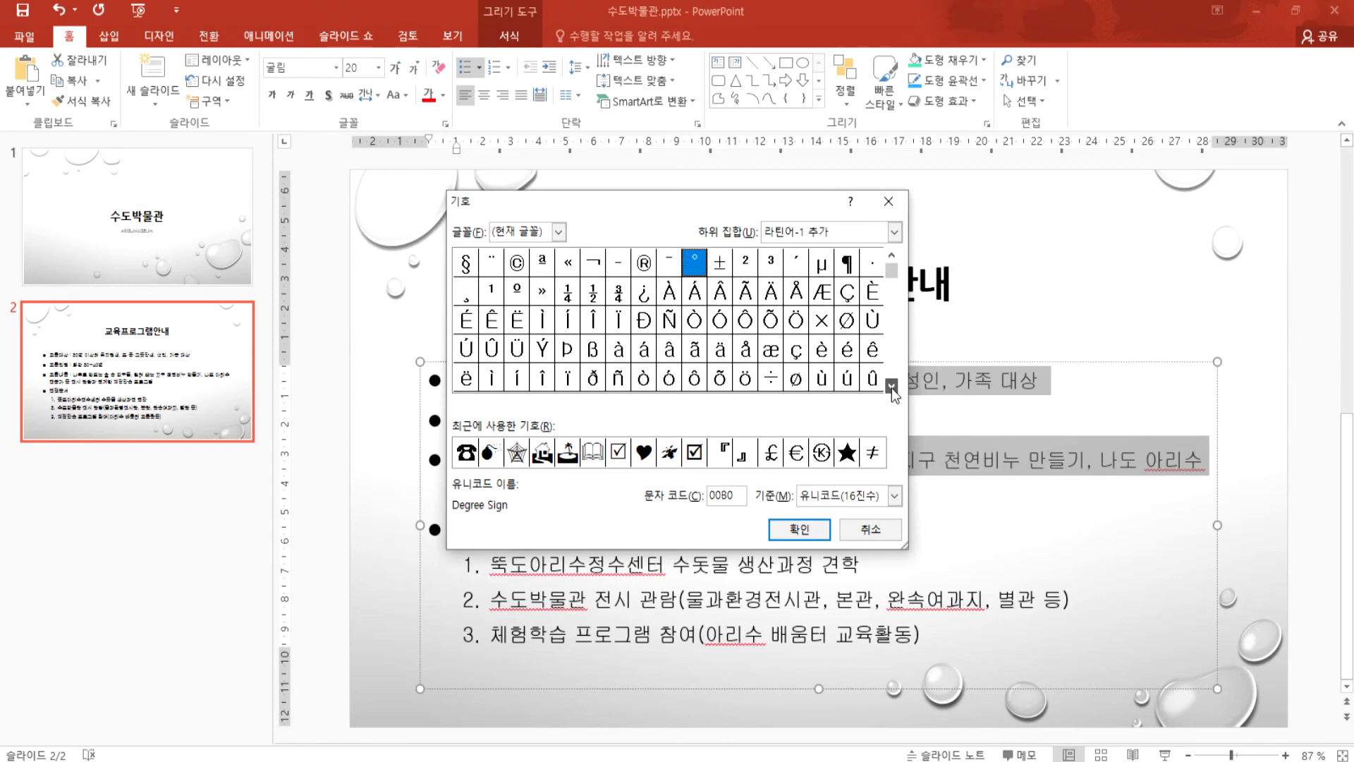
Step: Browse the current font's bullet symbols from the Latin-1 subset through Greek to the Hangul Jamo characters (한글 자모)
{"action": "left_click", "coordinate": [670, 296]}
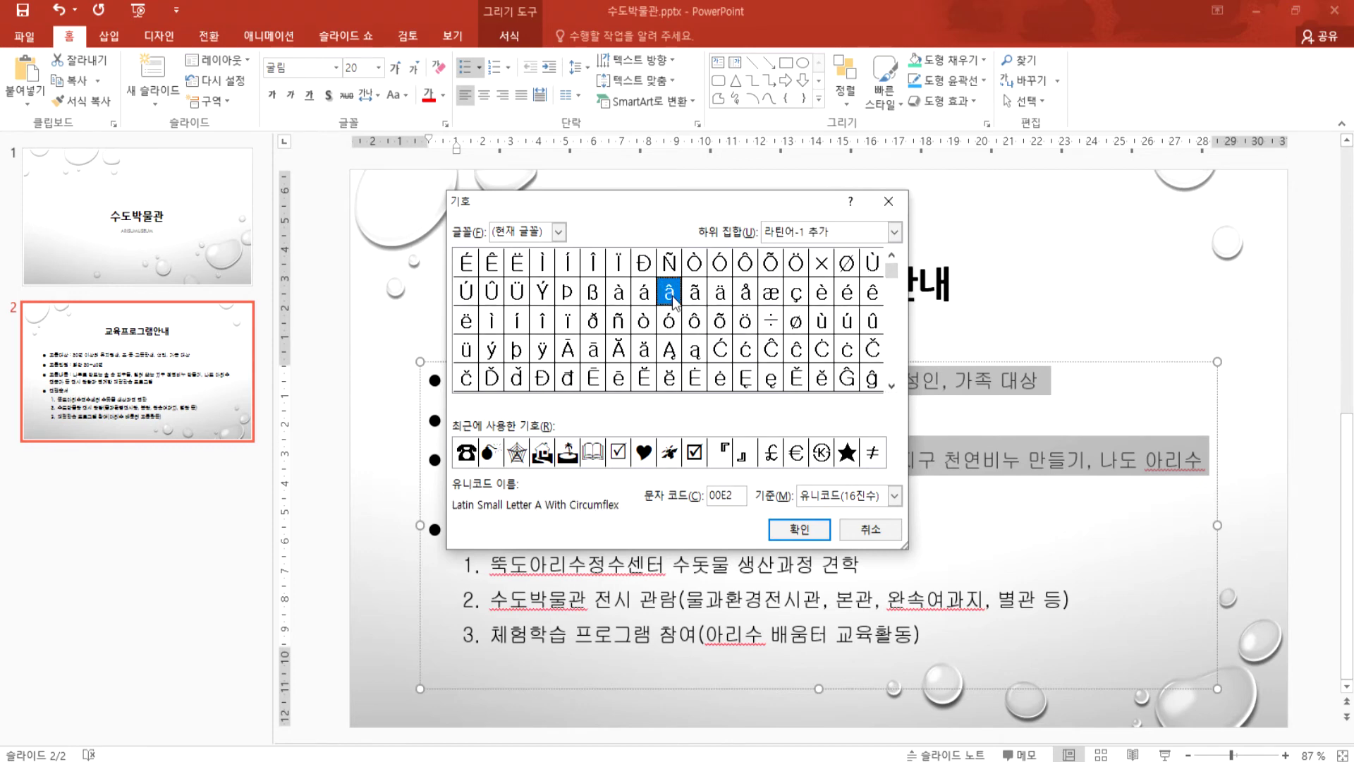
{"action": "left_click", "coordinate": [701, 296]}
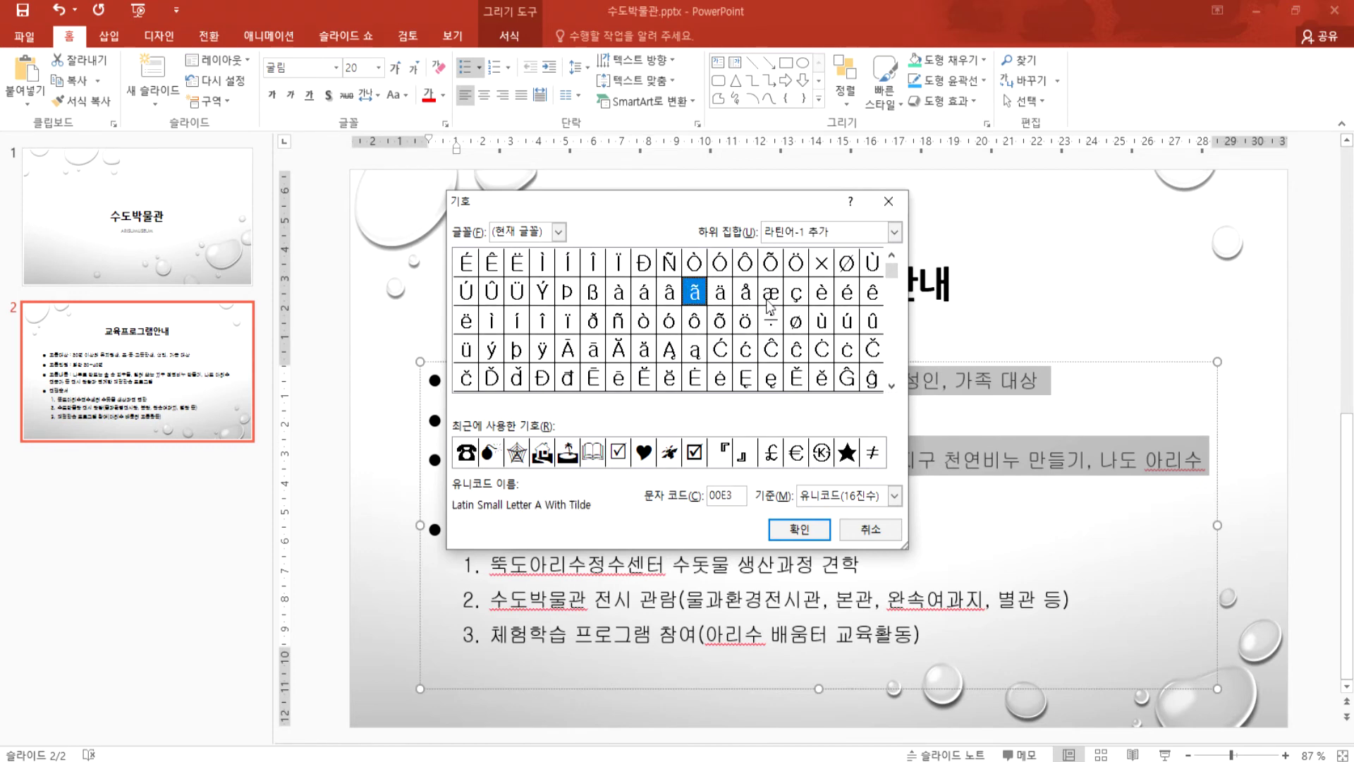
{"action": "left_click", "coordinate": [892, 386]}
{"action": "left_click", "coordinate": [891, 386]}
{"action": "left_click", "coordinate": [892, 386]}
{"action": "left_click", "coordinate": [891, 386]}
{"action": "left_click", "coordinate": [892, 386]}
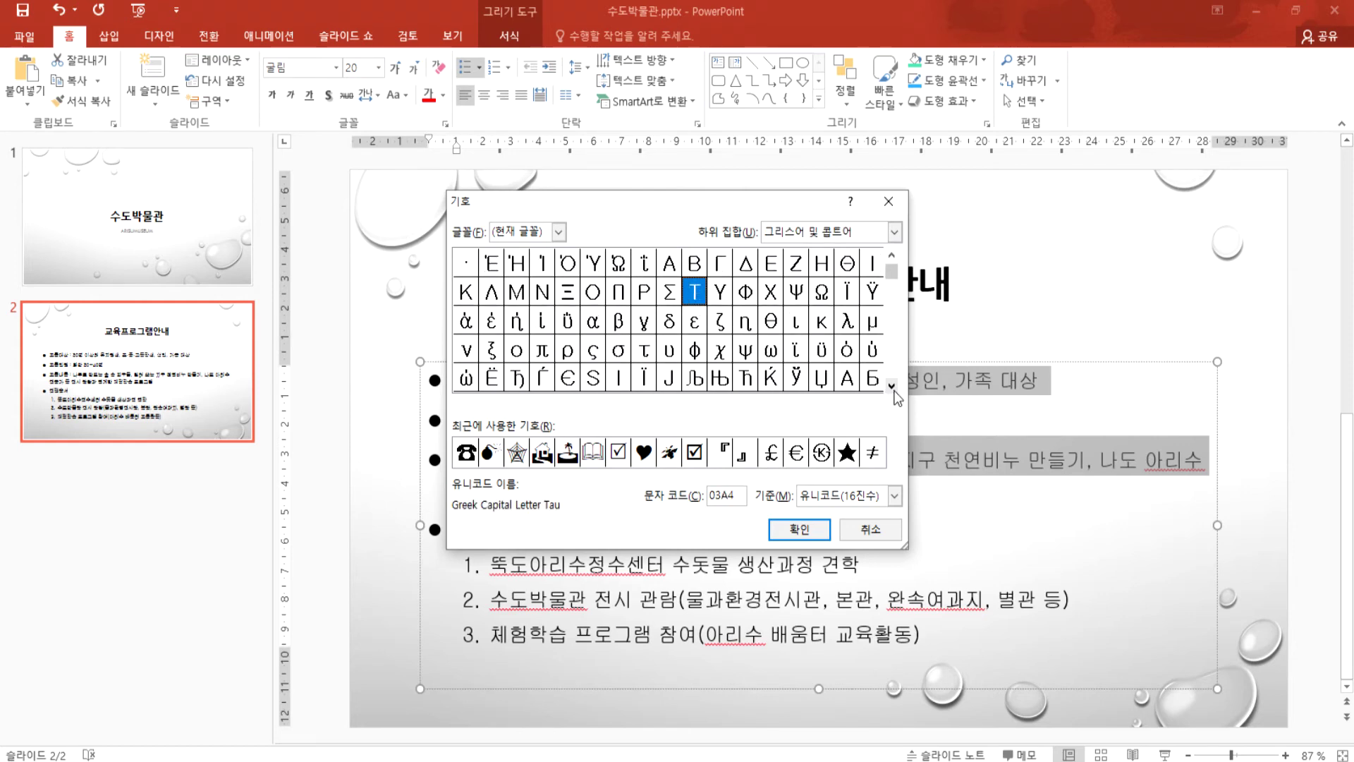
{"action": "left_click", "coordinate": [892, 388]}
{"action": "left_click", "coordinate": [892, 388]}
{"action": "left_click", "coordinate": [892, 388]}
{"action": "left_click", "coordinate": [893, 388]}
{"action": "left_click", "coordinate": [893, 388]}
{"action": "left_click", "coordinate": [893, 388]}
{"action": "left_click", "coordinate": [893, 387]}
{"action": "left_click", "coordinate": [893, 388]}
{"action": "left_click", "coordinate": [892, 388]}
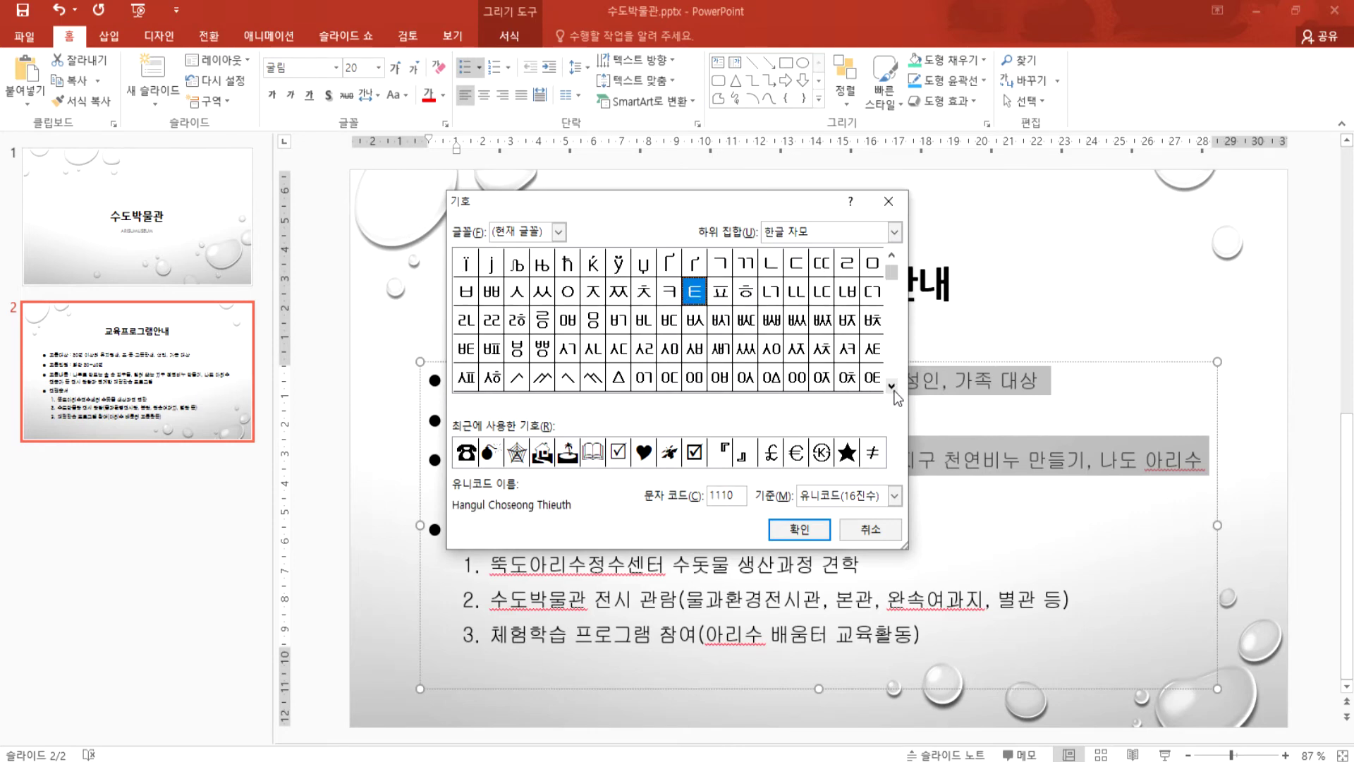
{"action": "left_click", "coordinate": [797, 321]}
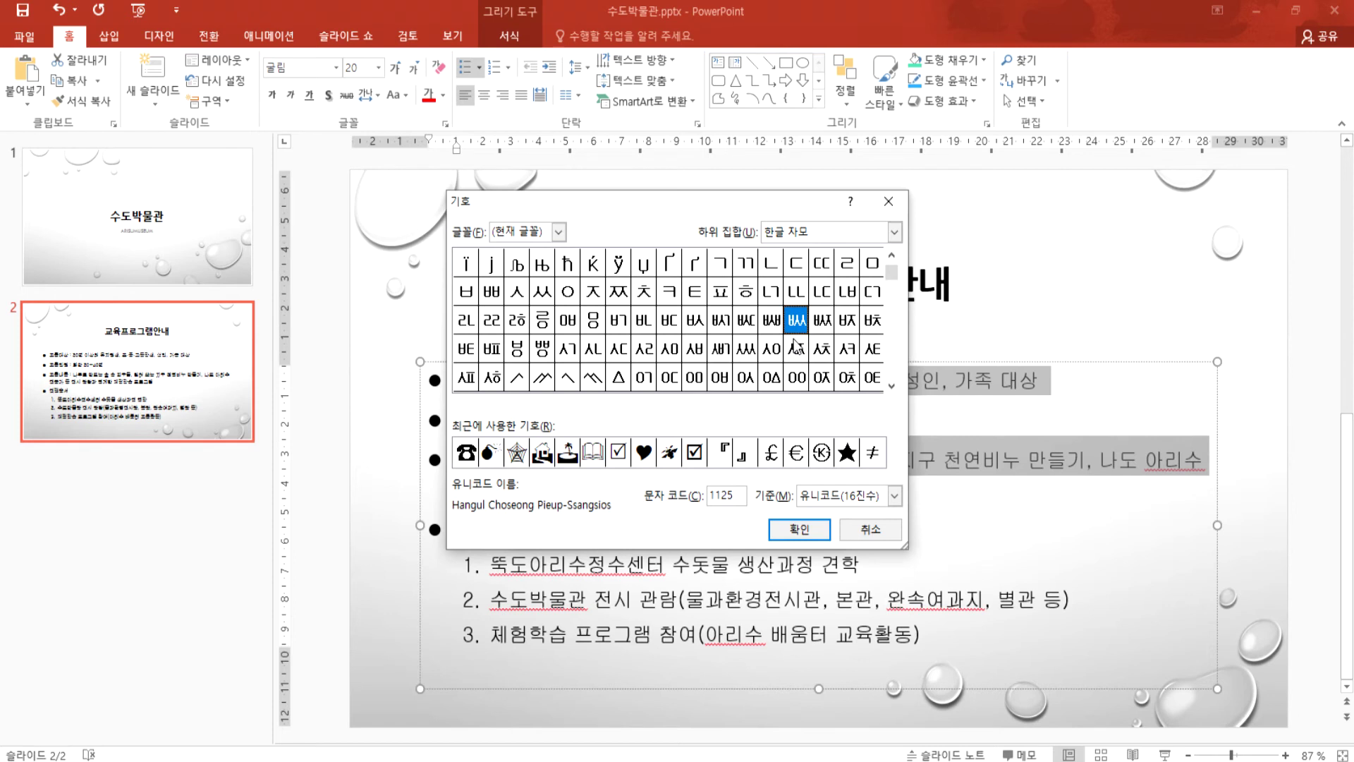
{"action": "left_click", "coordinate": [544, 321]}
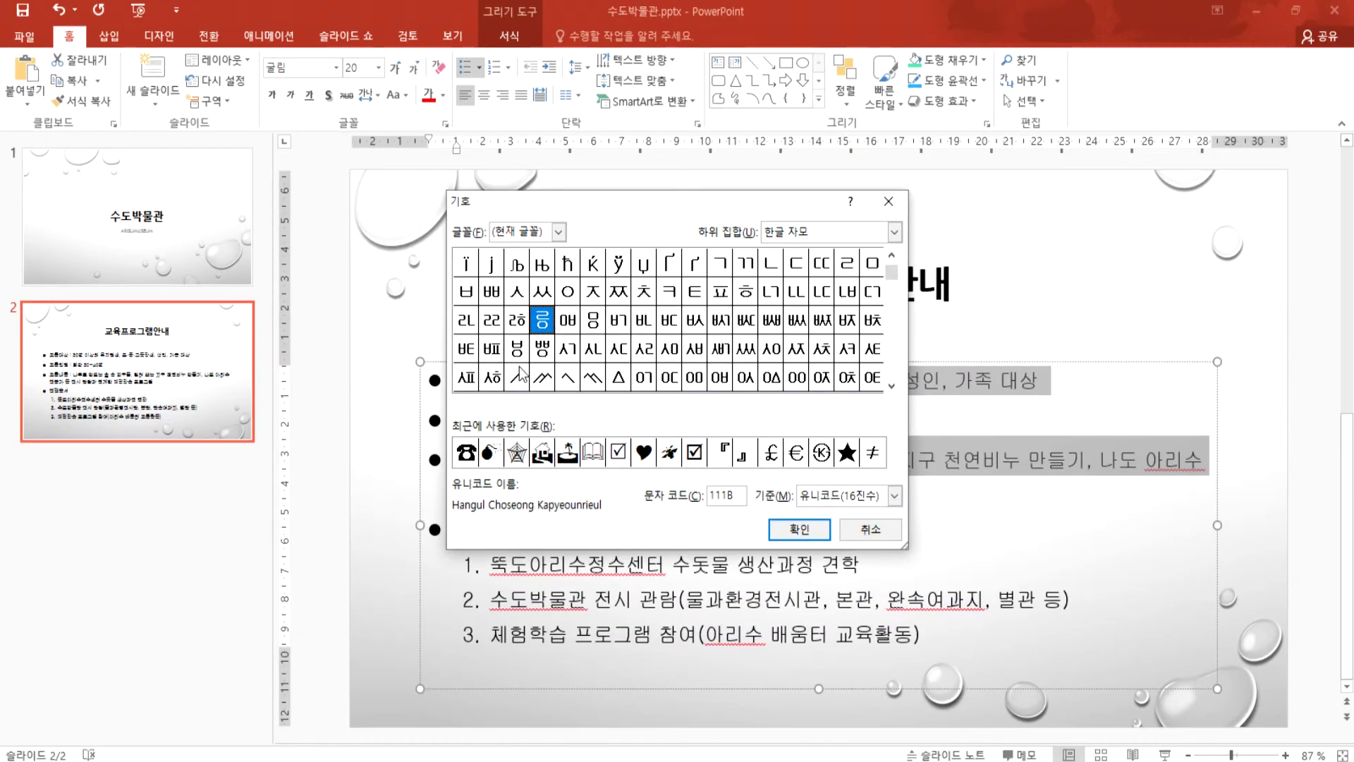
Step: Continue browsing the bullet symbols from the Hangul Jamo characters to the mathematical operators (수학 연산자)
{"action": "left_click", "coordinate": [892, 385]}
{"action": "left_click", "coordinate": [892, 386]}
{"action": "left_click", "coordinate": [892, 385]}
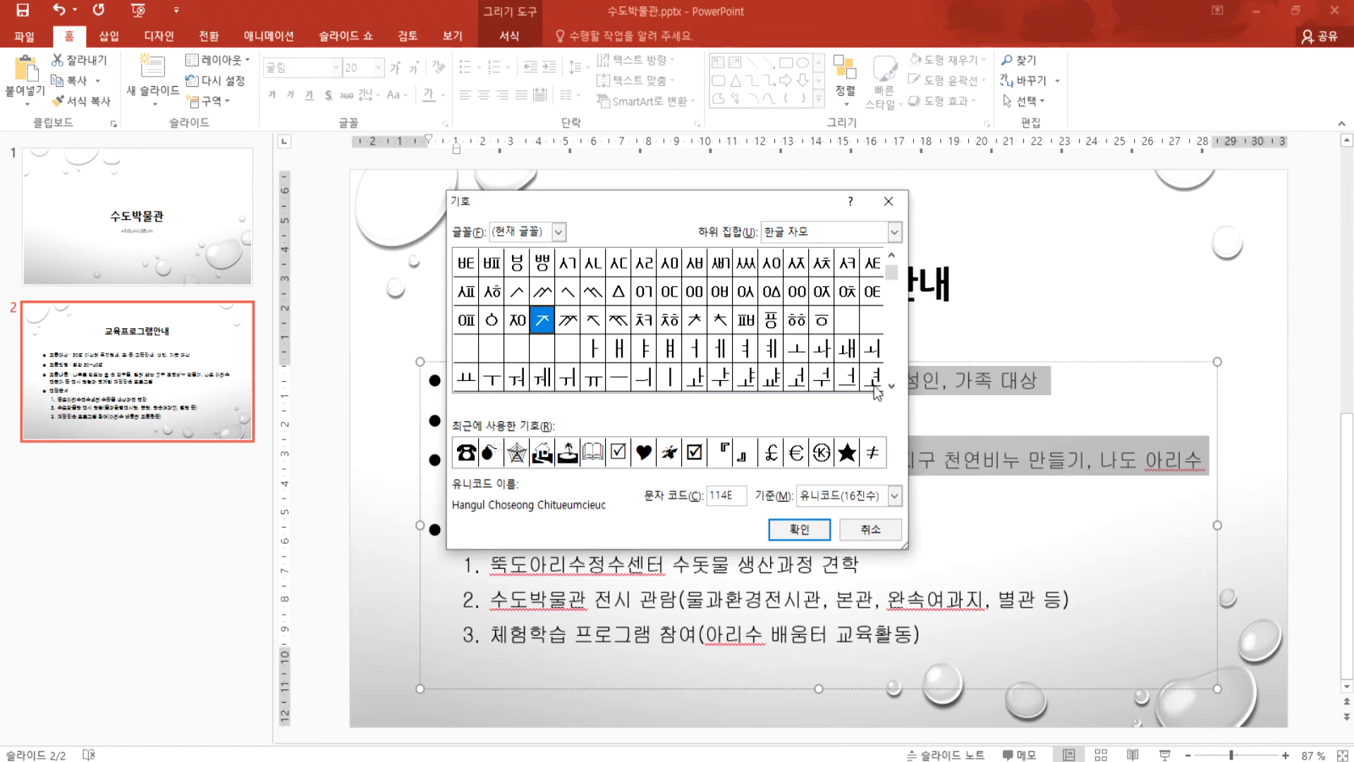
{"action": "left_click", "coordinate": [771, 379]}
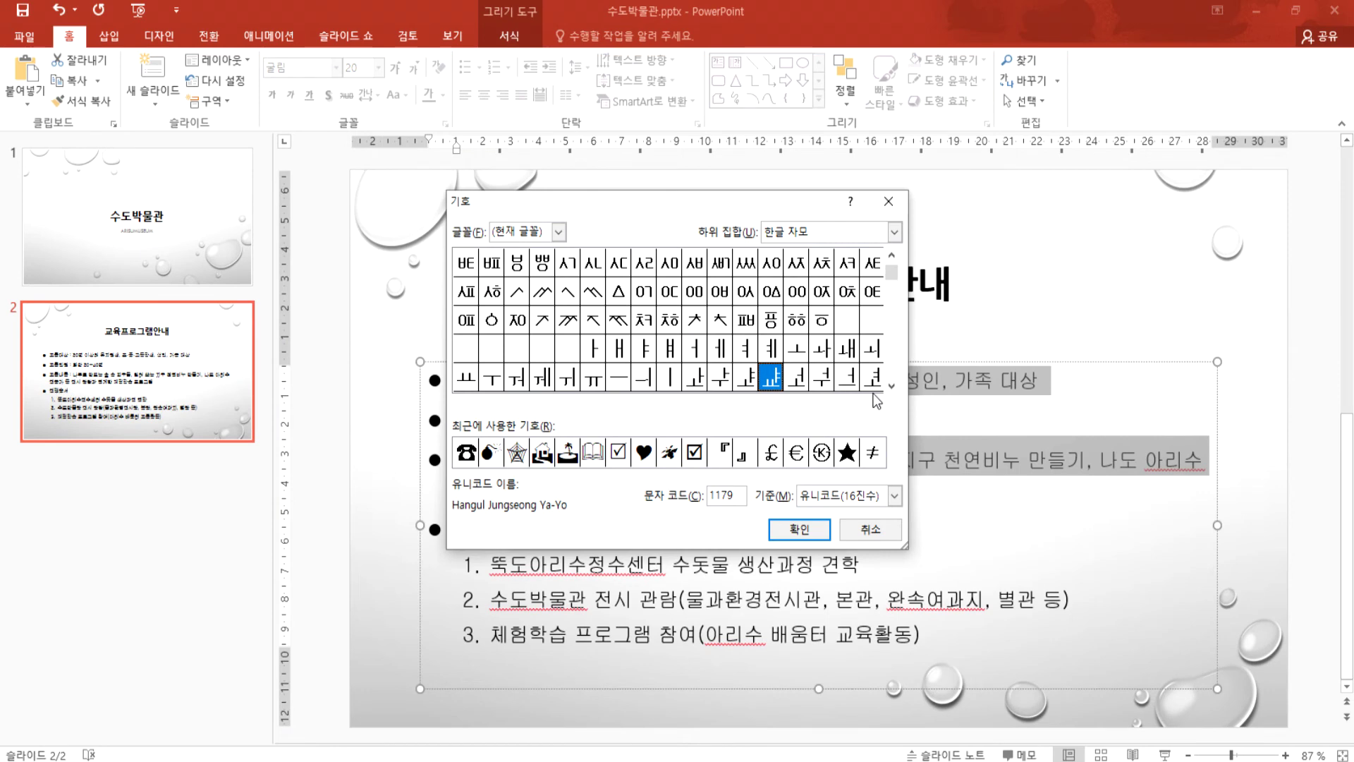
{"action": "double_click", "coordinate": [892, 385]}
{"action": "left_click", "coordinate": [891, 388]}
{"action": "left_click", "coordinate": [891, 388]}
{"action": "left_click", "coordinate": [891, 388]}
{"action": "left_click", "coordinate": [891, 387]}
{"action": "left_click", "coordinate": [891, 388]}
{"action": "left_click", "coordinate": [892, 387]}
{"action": "left_click", "coordinate": [892, 387]}
{"action": "left_click", "coordinate": [892, 388]}
{"action": "left_click", "coordinate": [891, 388]}
{"action": "left_click", "coordinate": [891, 388]}
{"action": "left_click", "coordinate": [891, 388]}
{"action": "left_click", "coordinate": [892, 388]}
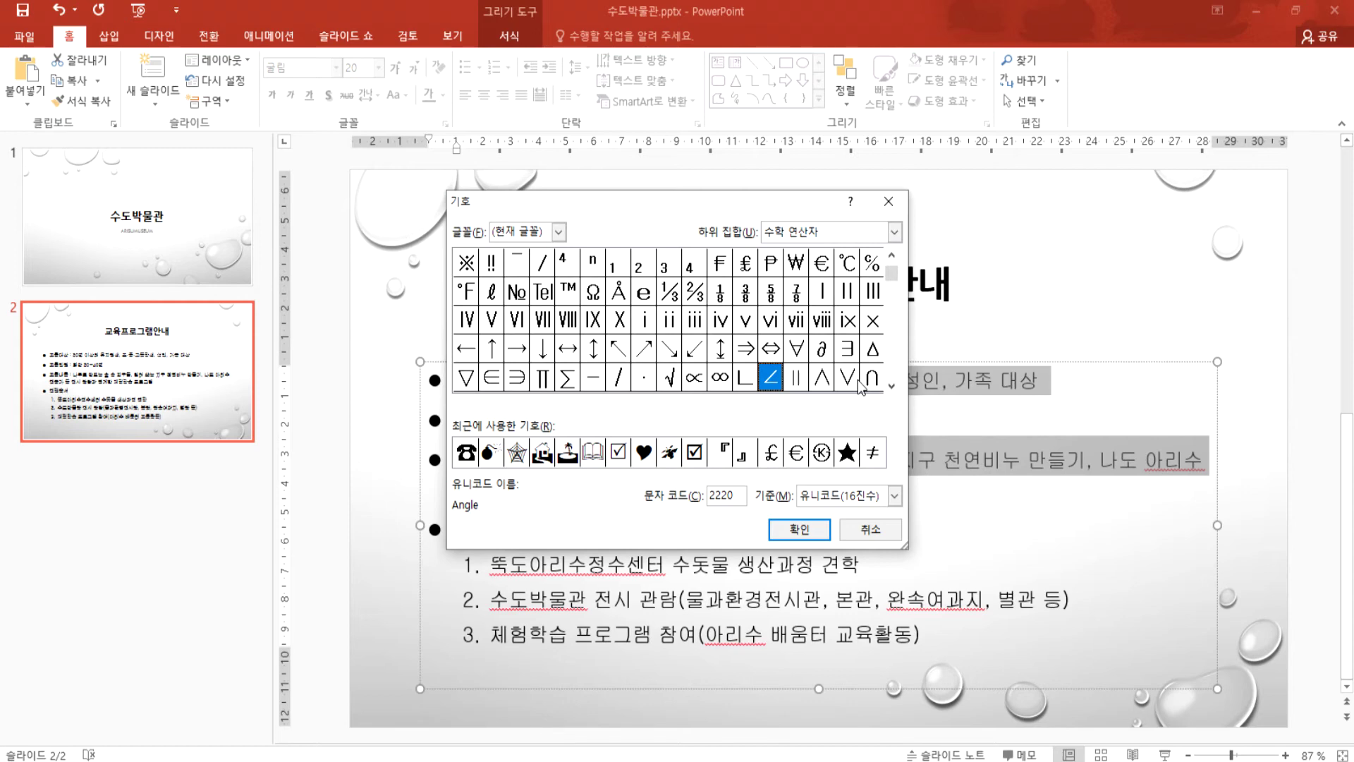
Step: Check the font choices offered for custom bullet symbols, then close the symbol window without choosing one
{"action": "left_click", "coordinate": [559, 232]}
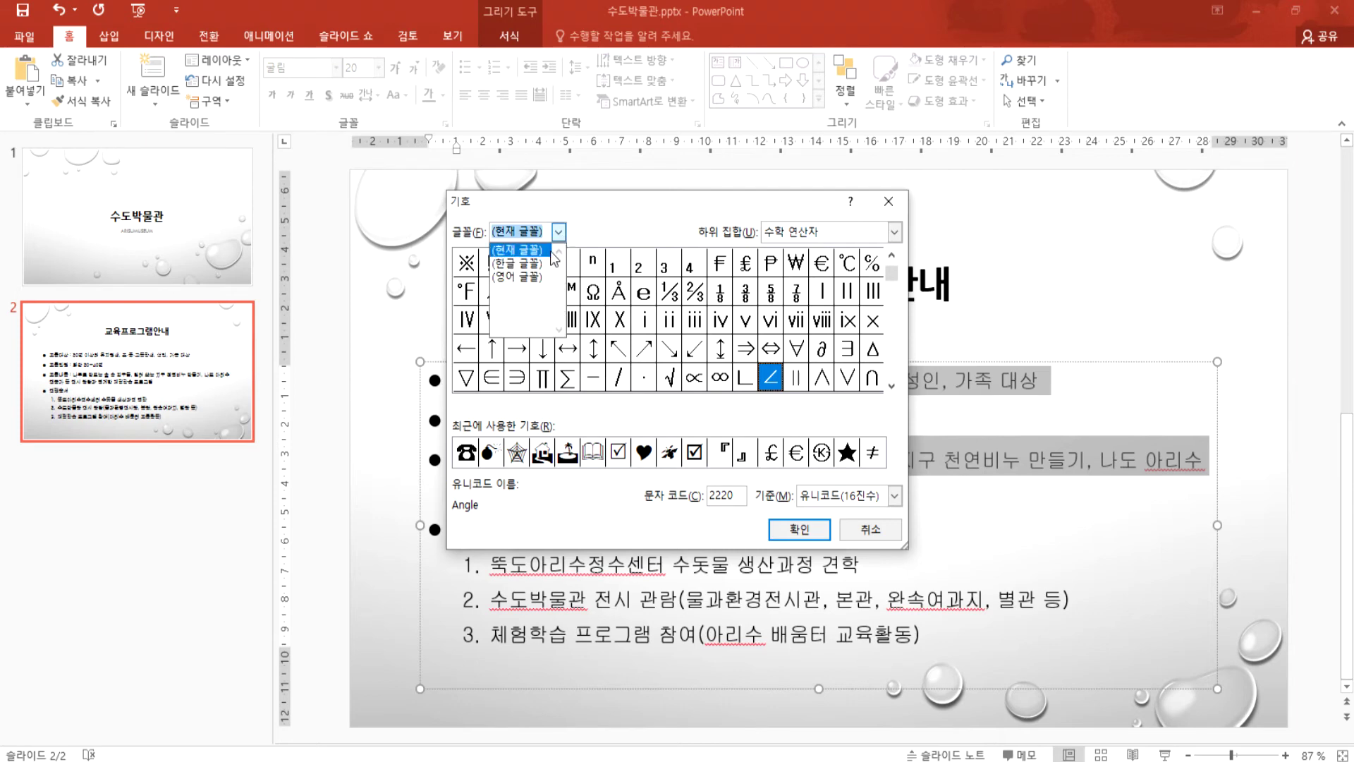
{"action": "left_click", "coordinate": [535, 252]}
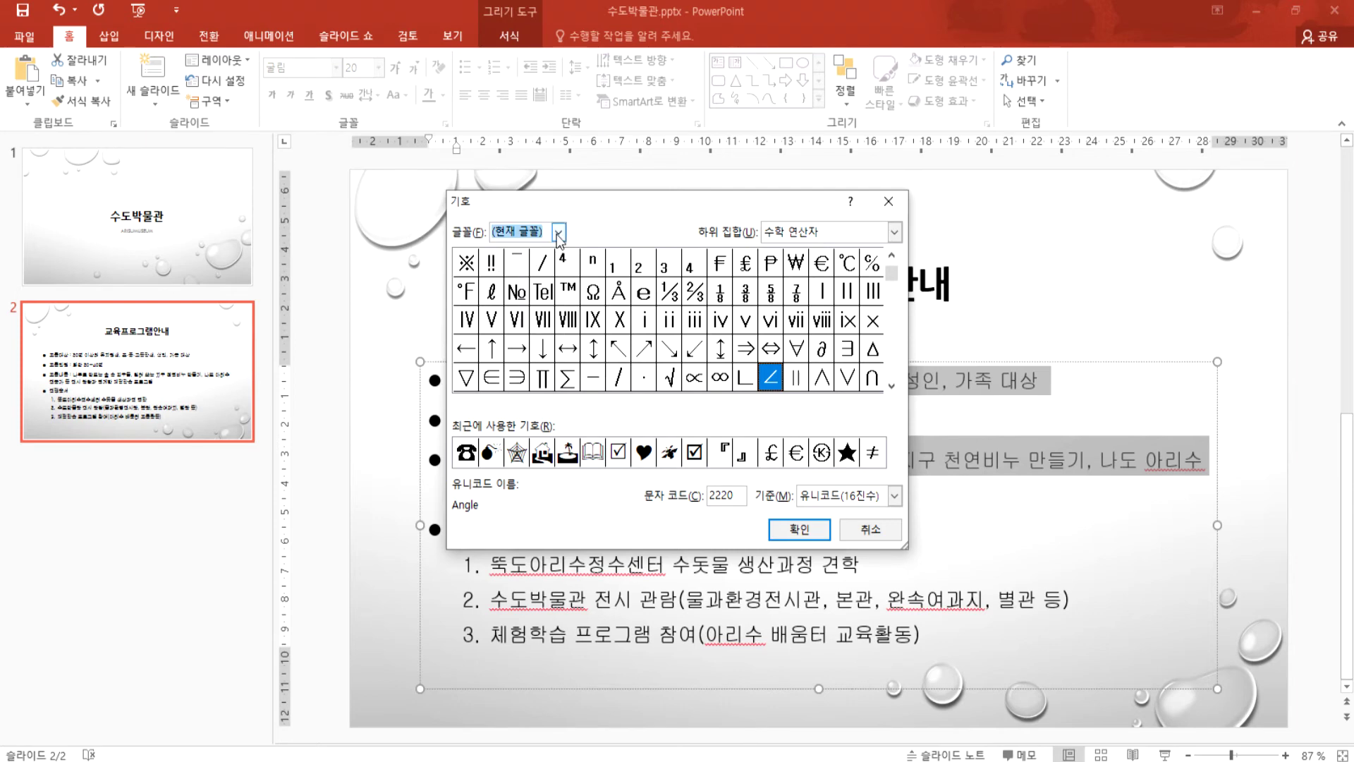
{"action": "left_click", "coordinate": [559, 232]}
{"action": "left_click", "coordinate": [524, 275]}
{"action": "key", "text": "Escape"}
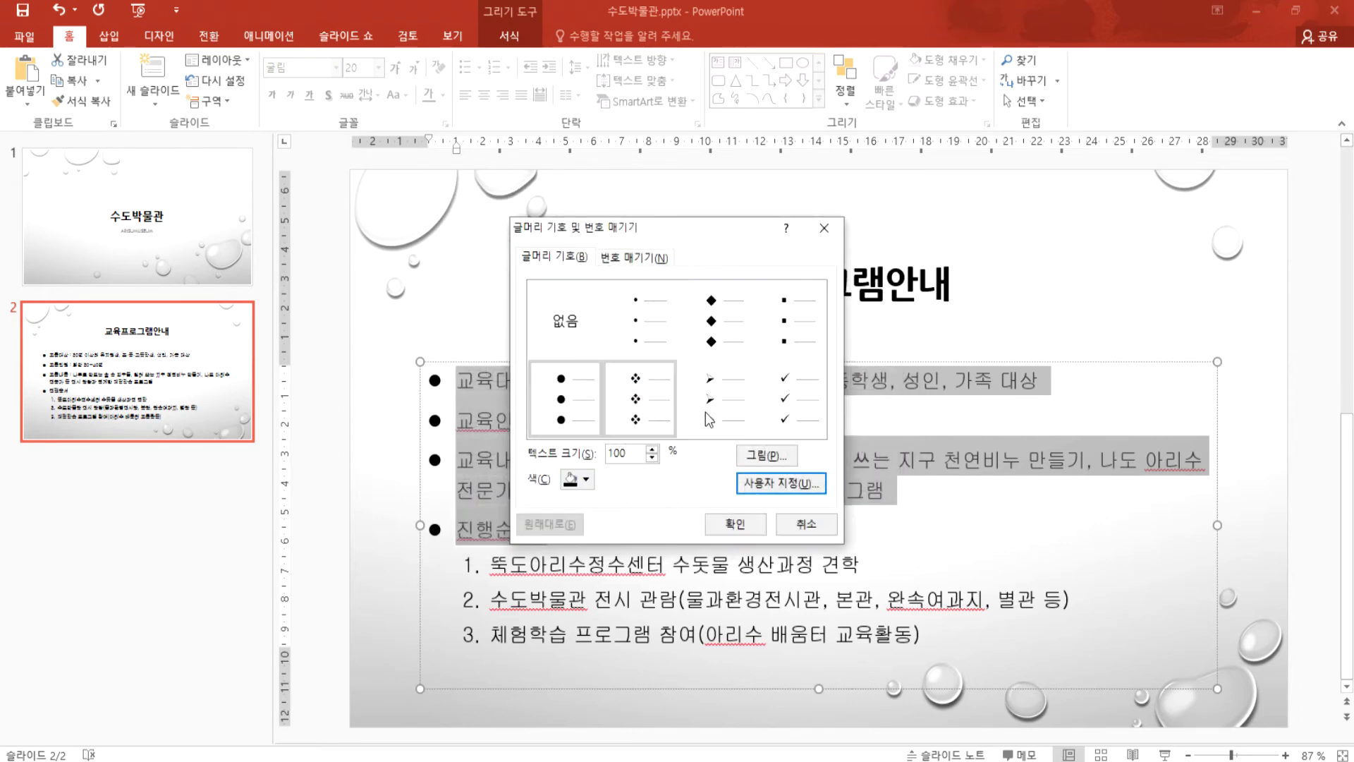
Step: Reopen the custom bullet symbols, compare the current and English font (영어 글꼴) options, and leave without changing the bullets
{"action": "left_click", "coordinate": [784, 481]}
{"action": "left_click", "coordinate": [559, 233]}
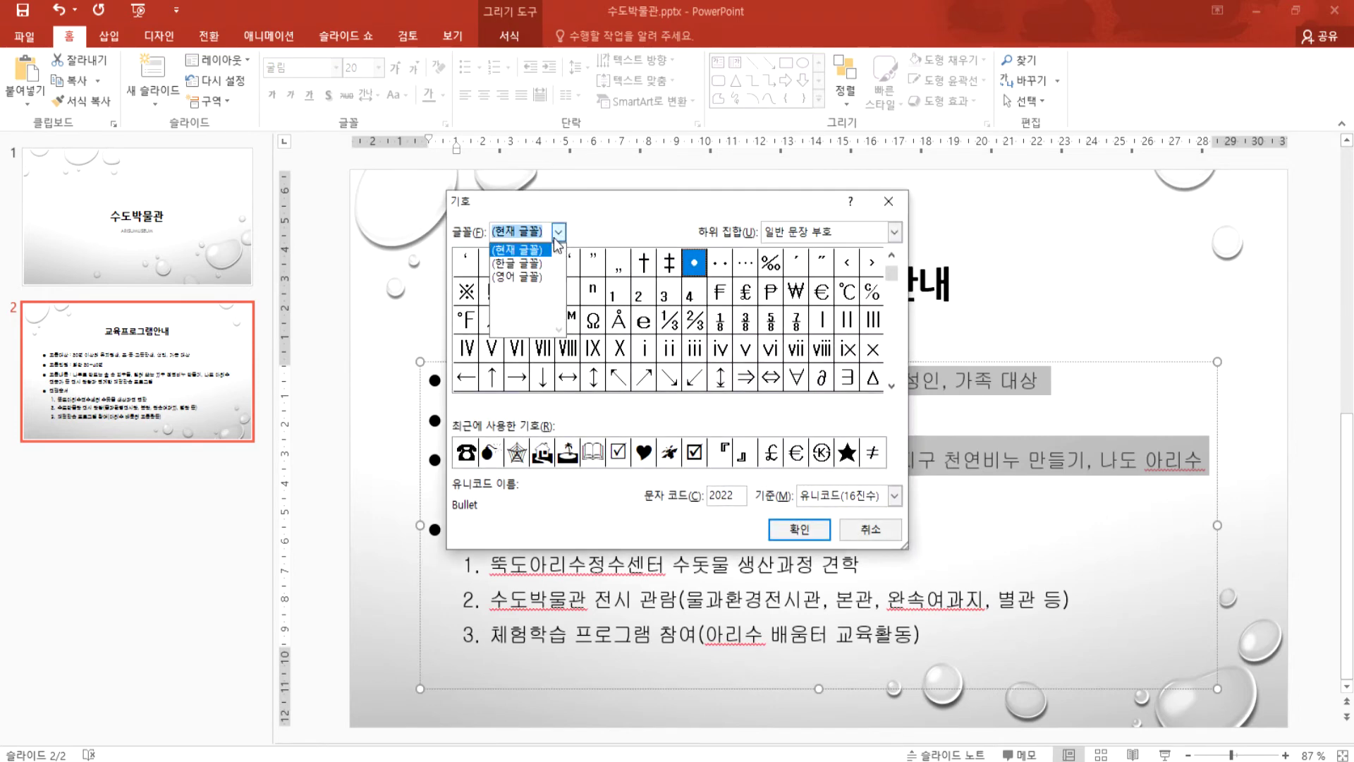
{"action": "left_click", "coordinate": [541, 253]}
{"action": "left_click", "coordinate": [559, 233]}
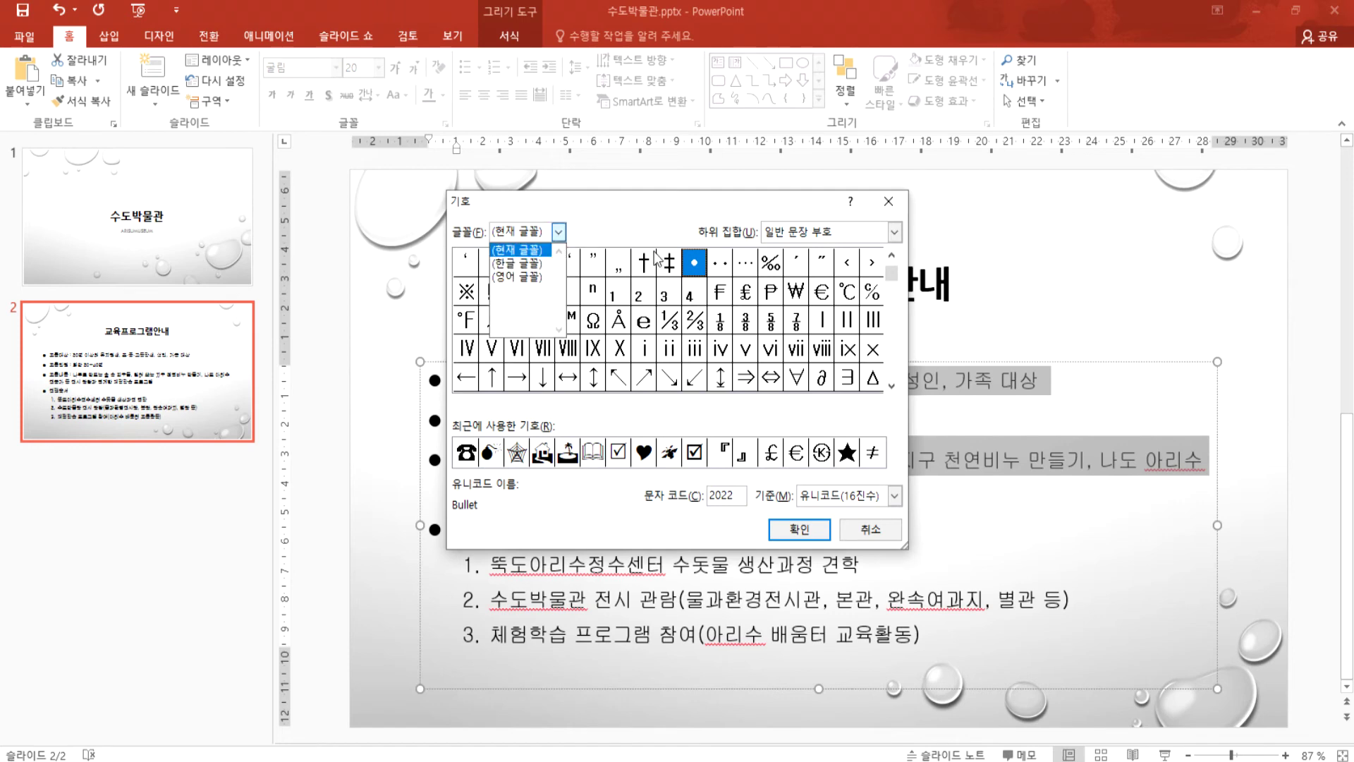
{"action": "left_click", "coordinate": [523, 277]}
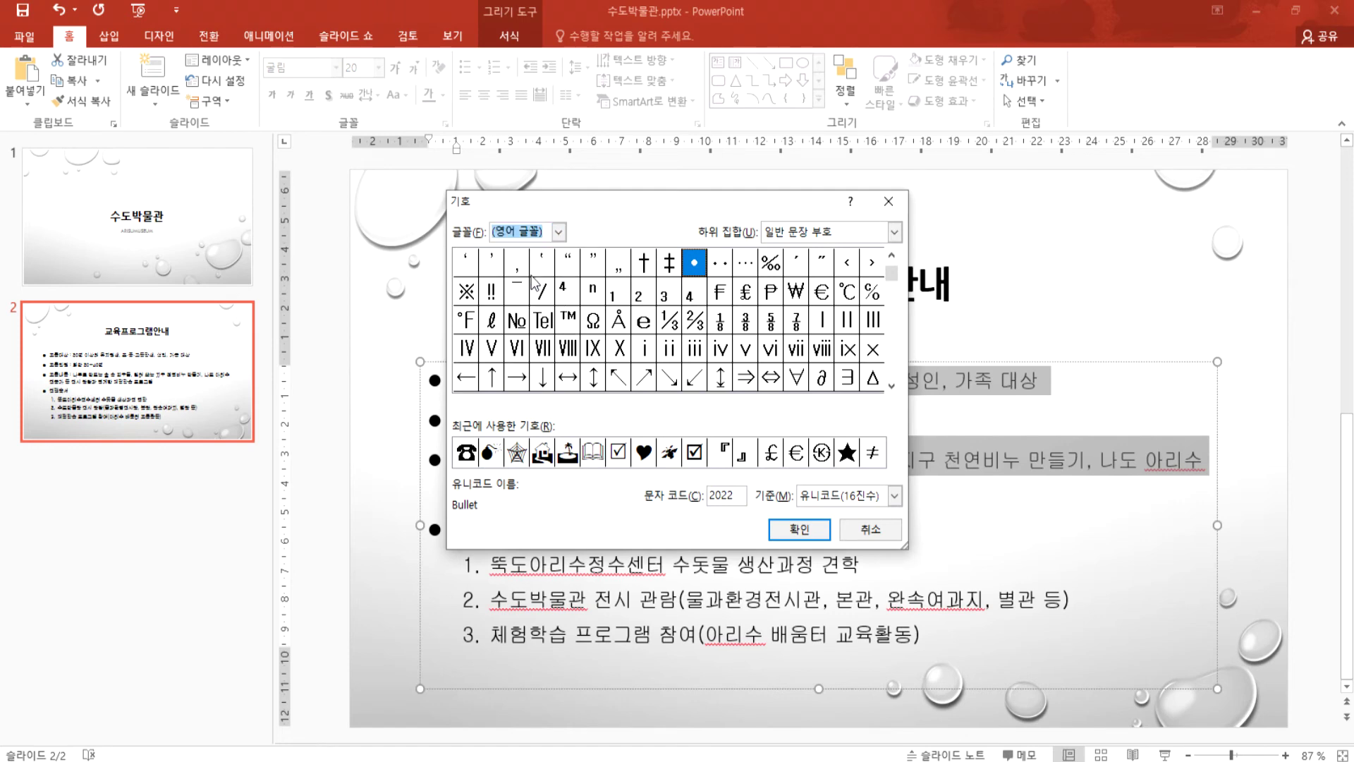
{"action": "left_click", "coordinate": [559, 233]}
{"action": "left_click", "coordinate": [551, 255]}
{"action": "left_click", "coordinate": [895, 232]}
{"action": "left_click", "coordinate": [894, 233]}
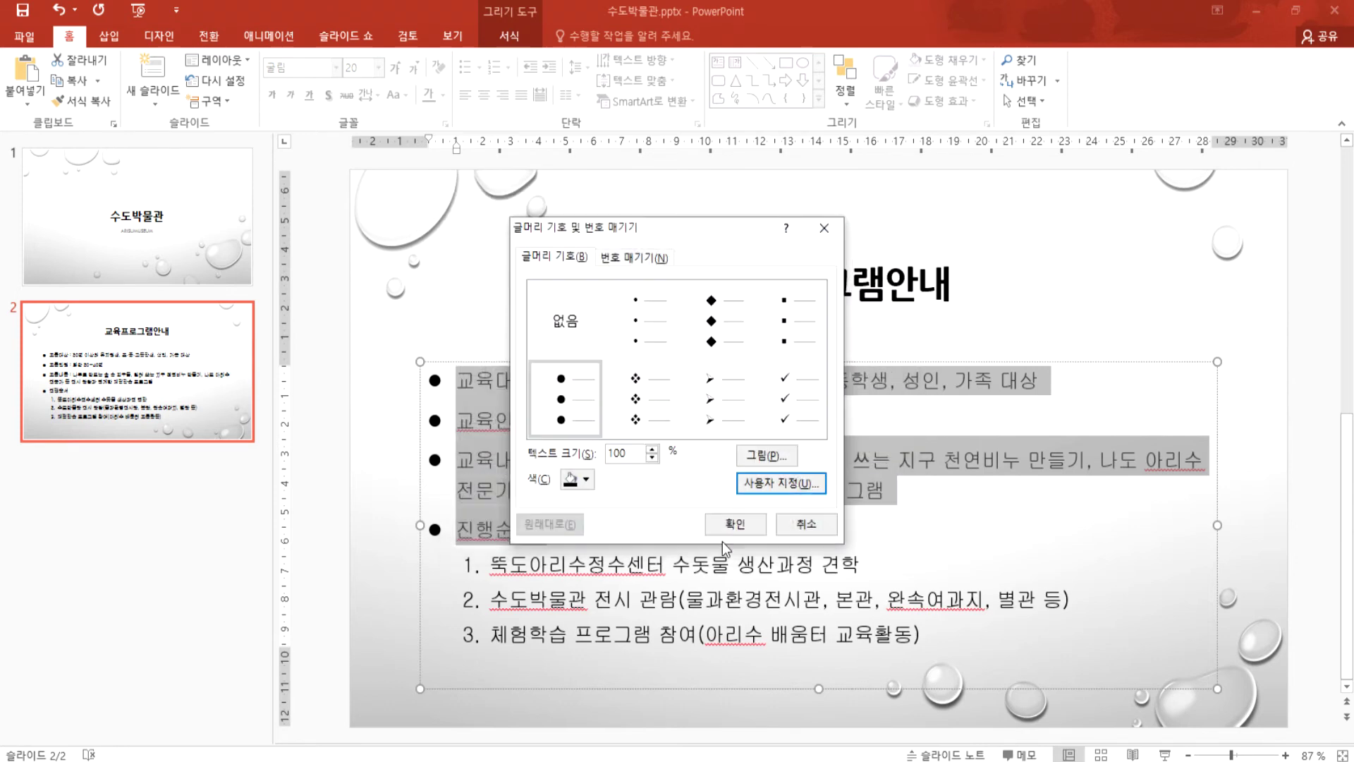
{"action": "key", "text": "Escape"}
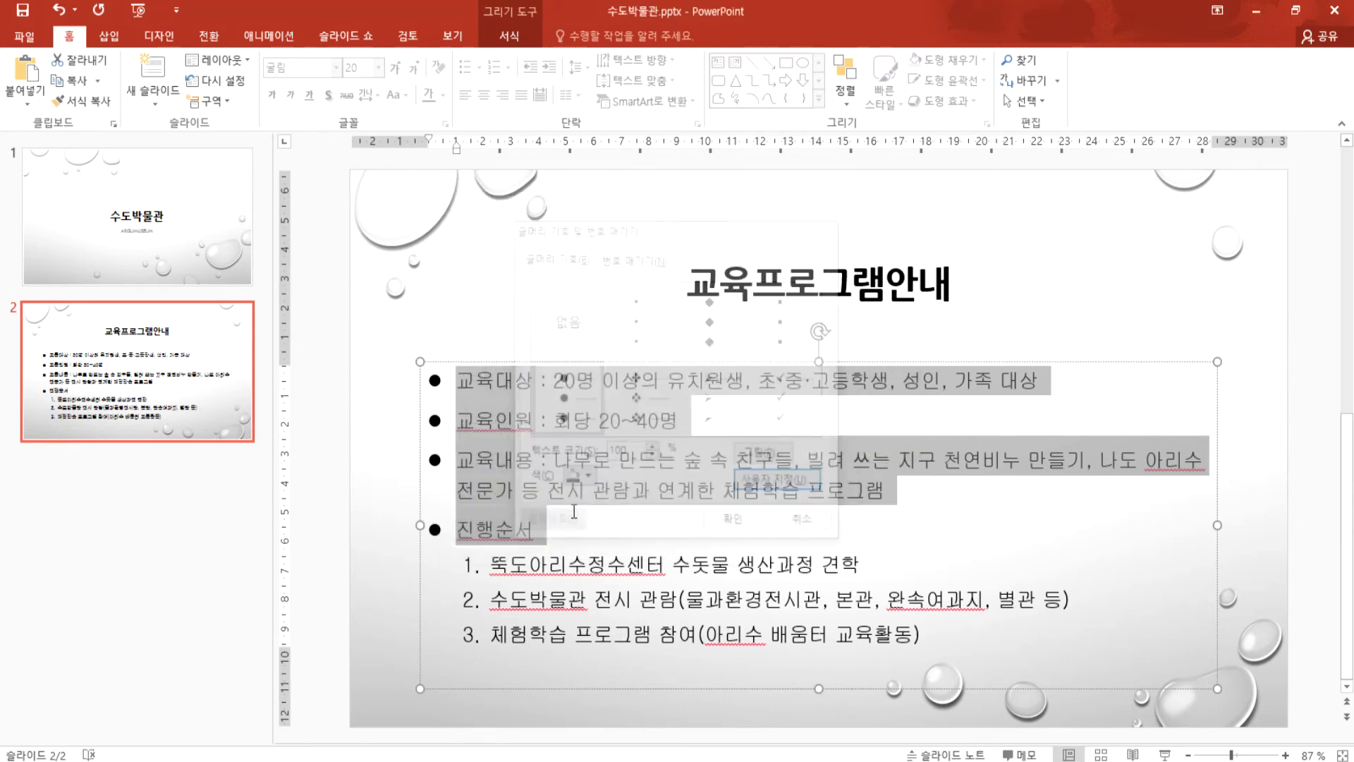
{"action": "key", "text": "Escape"}
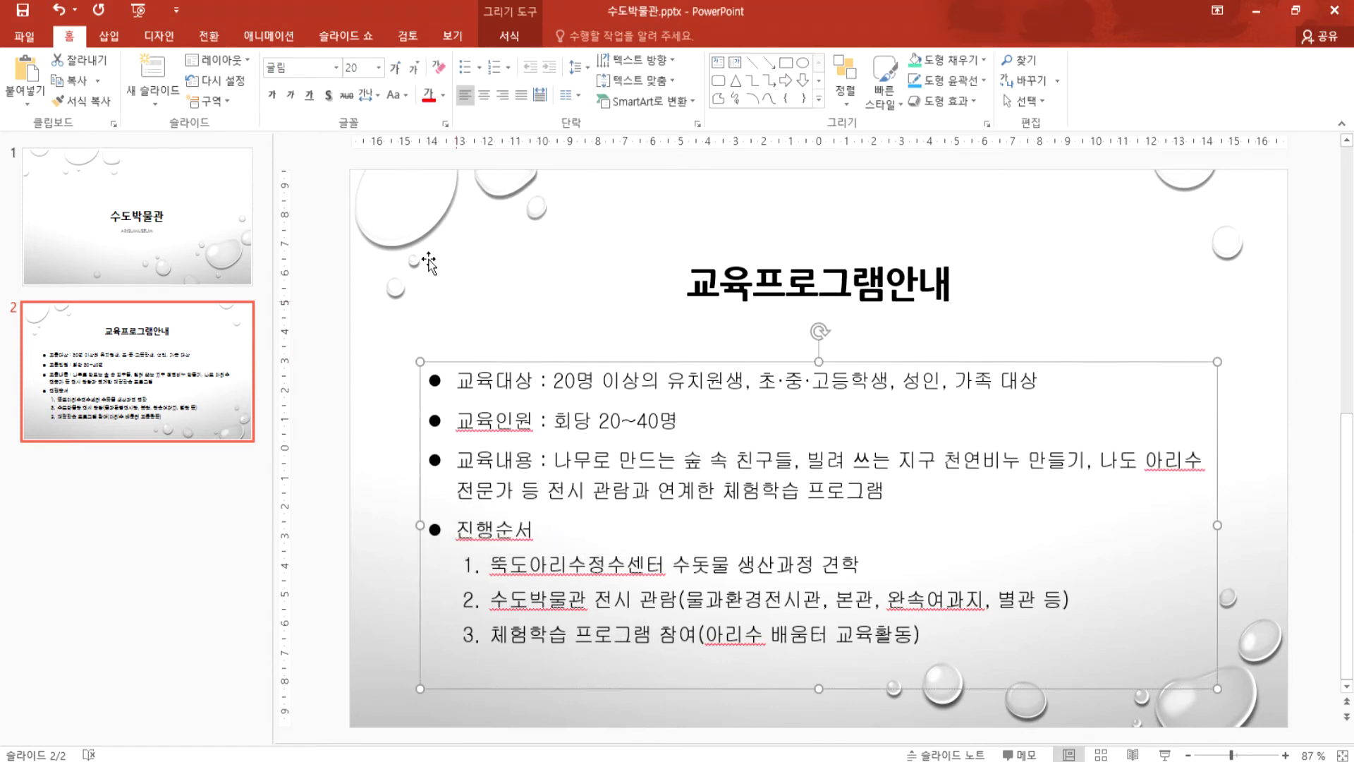
Step: Set the font of the body text box on slide 2 to YD윤고딕 320
{"action": "left_click", "coordinate": [336, 67]}
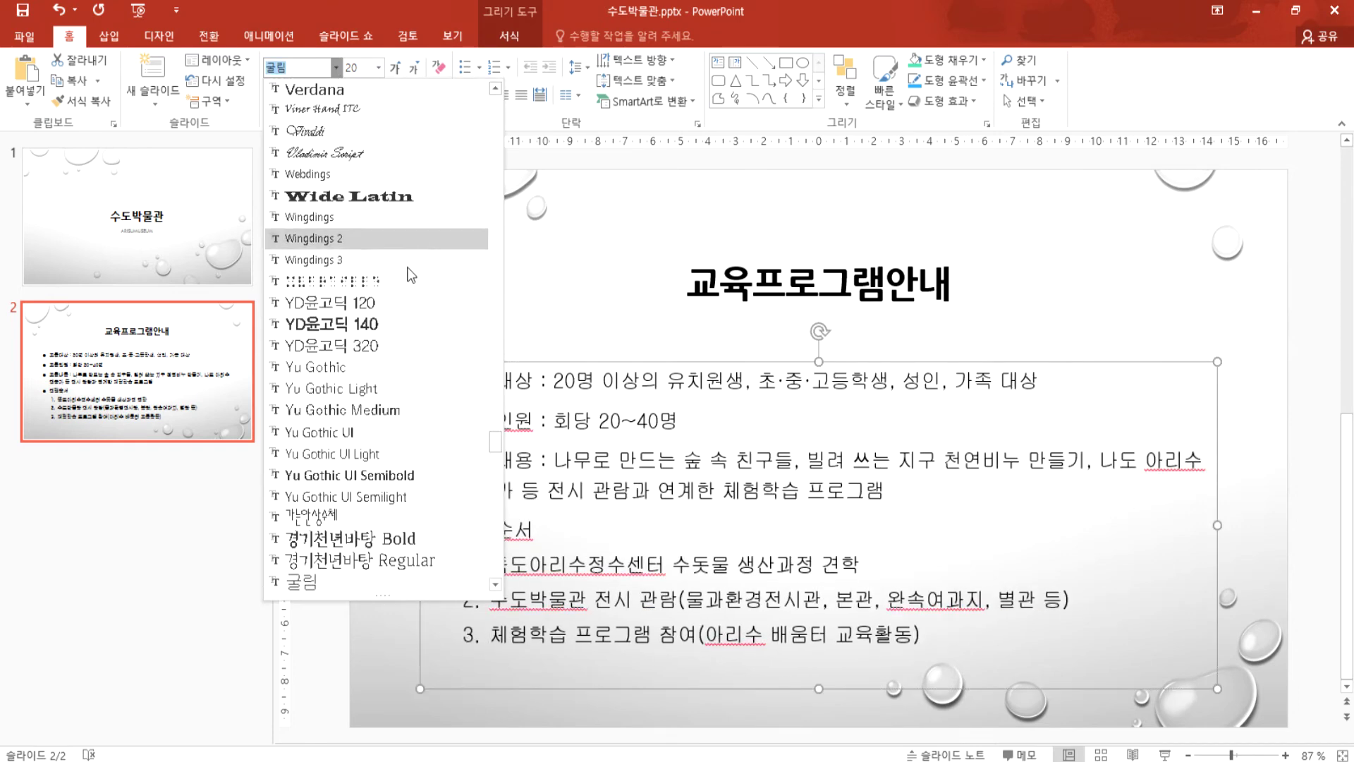
{"action": "left_click", "coordinate": [397, 347]}
Step: Inspect the symbol font choices for the four main bulleted paragraphs from 교육대상 to 진행순서, then cancel
{"action": "left_click_drag", "start_coordinate": [497, 382], "coordinate": [550, 529]}
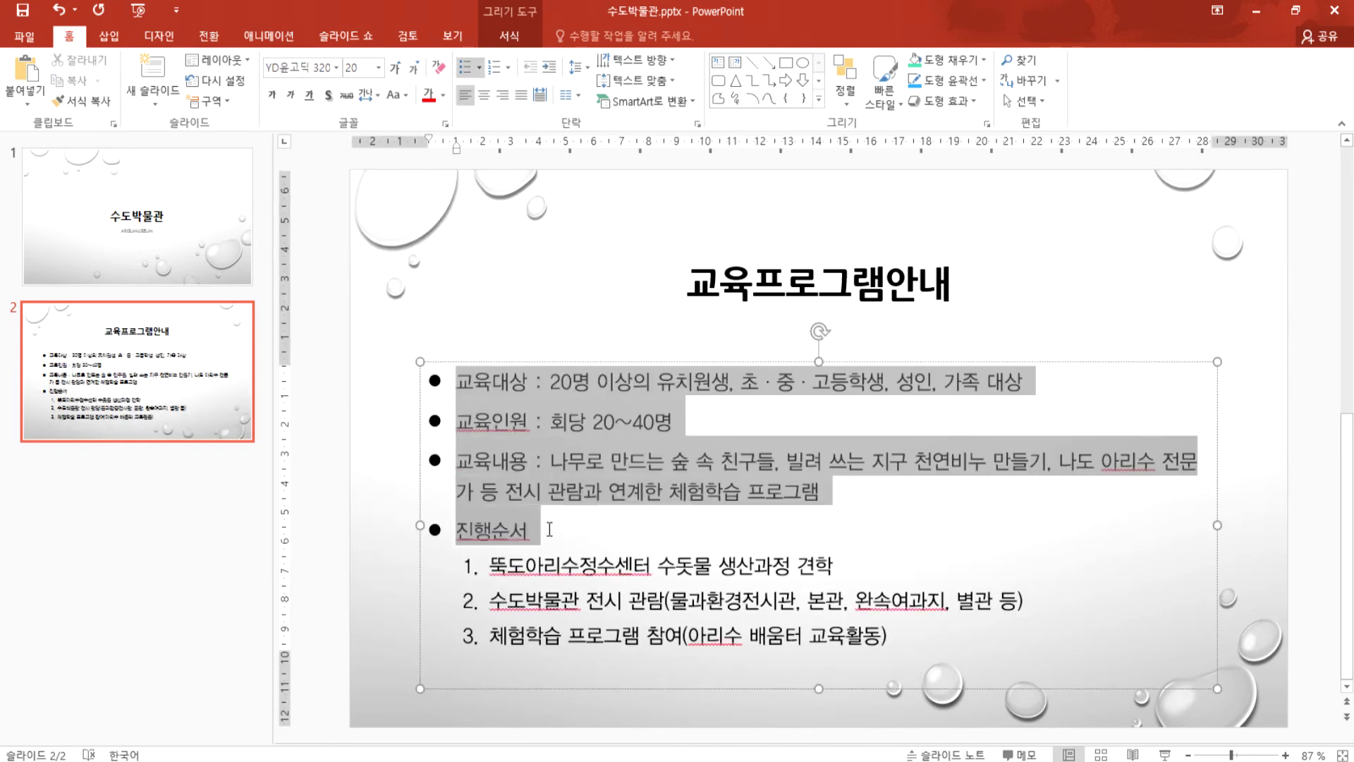
{"action": "left_click", "coordinate": [480, 67]}
{"action": "left_click", "coordinate": [511, 323]}
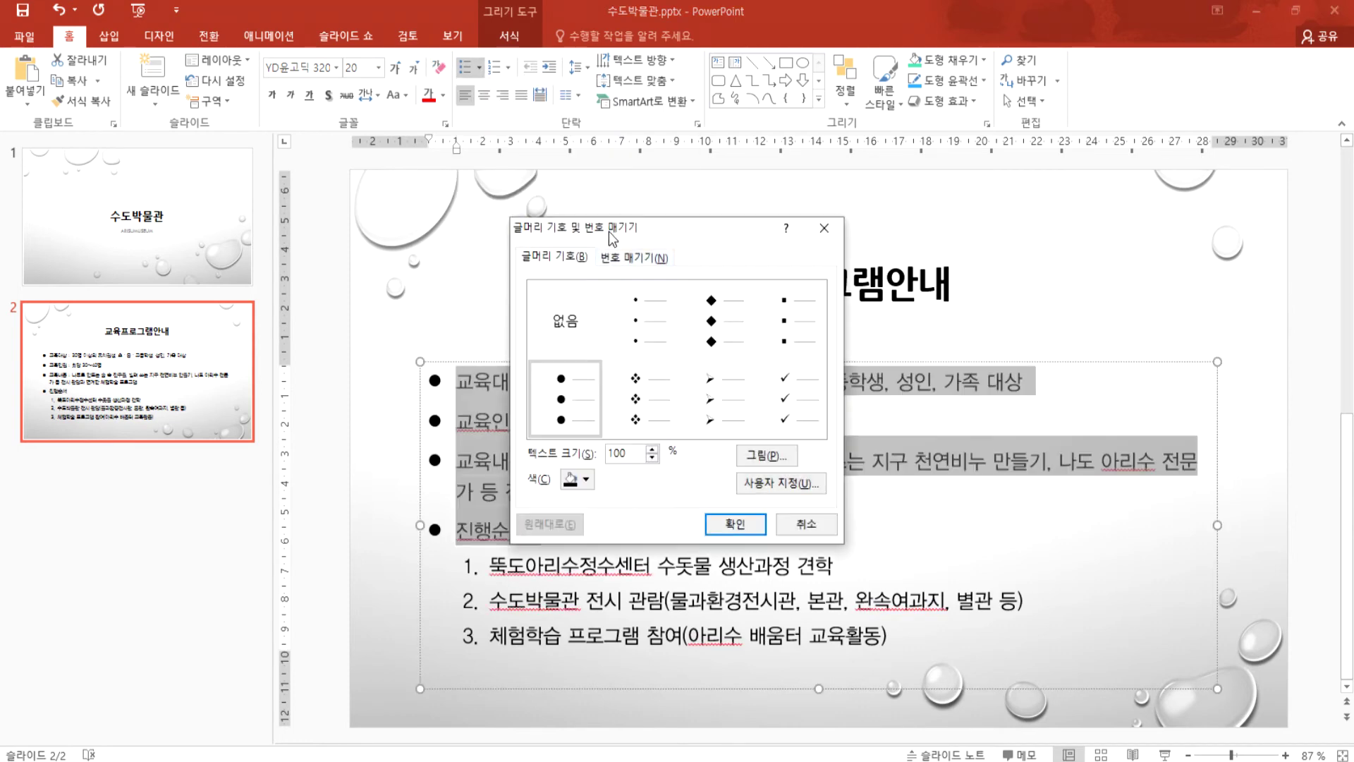
{"action": "left_click", "coordinate": [795, 562]}
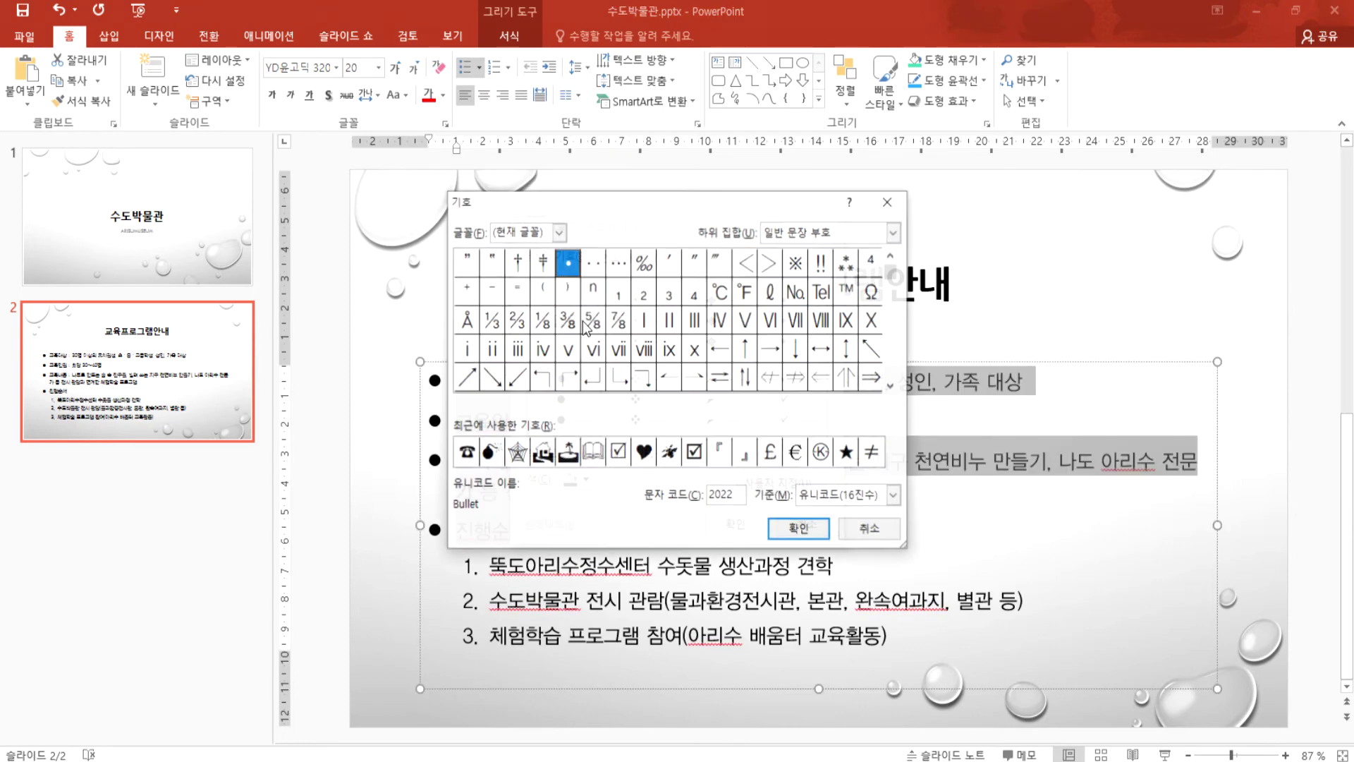
{"action": "left_click", "coordinate": [558, 233]}
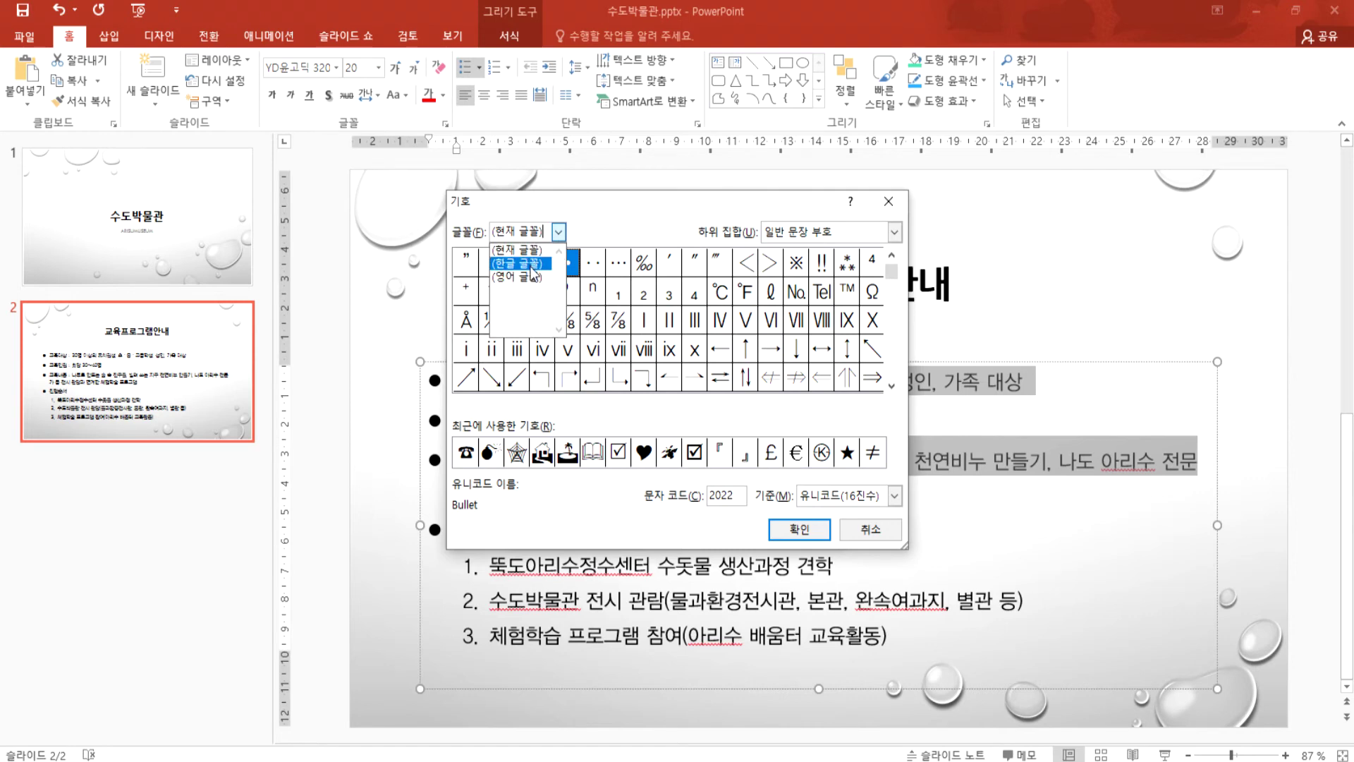
{"action": "key", "text": "Escape"}
{"action": "key", "text": "Escape"}
{"action": "key", "text": "Escape"}
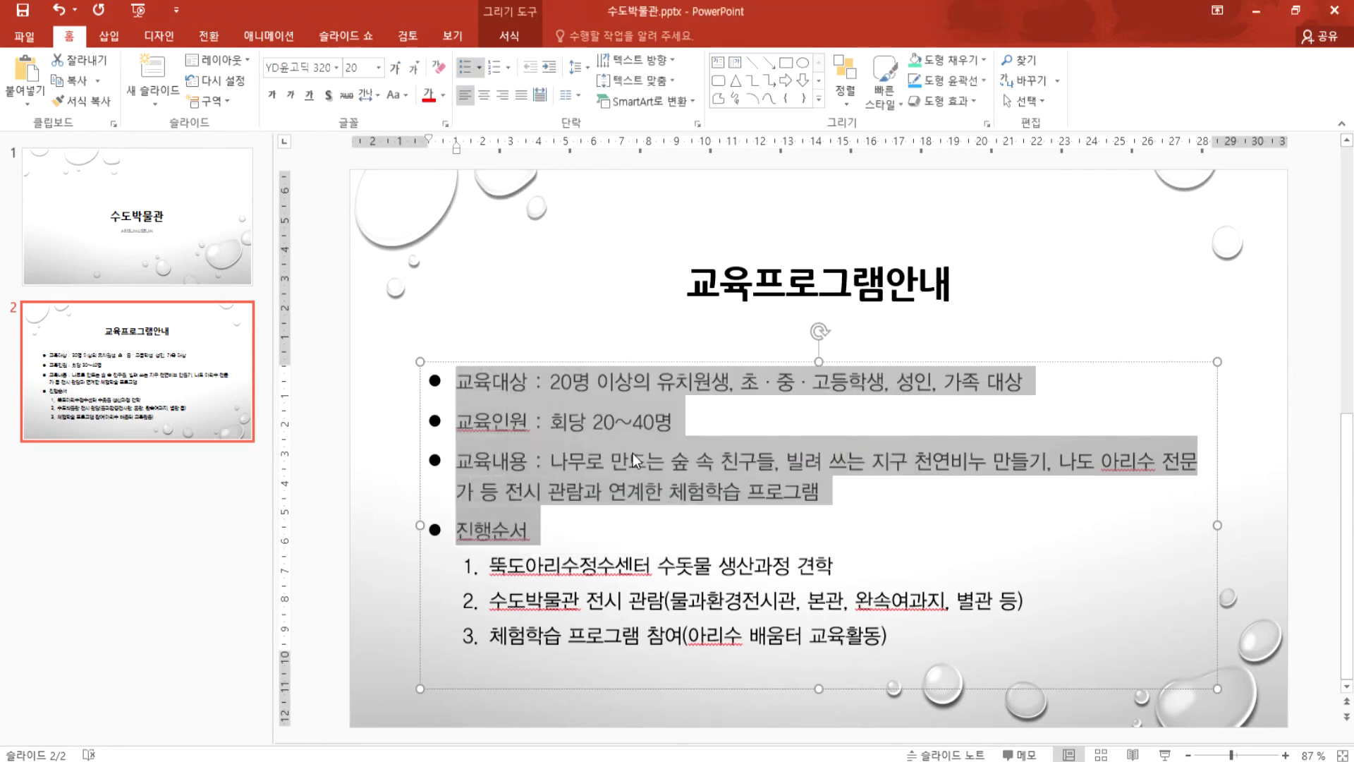
Step: Launch Microsoft PowerPoint 2010 and copy the whole body text of slide 2 from the 수도박물관 presentation
{"action": "key", "text": "super"}
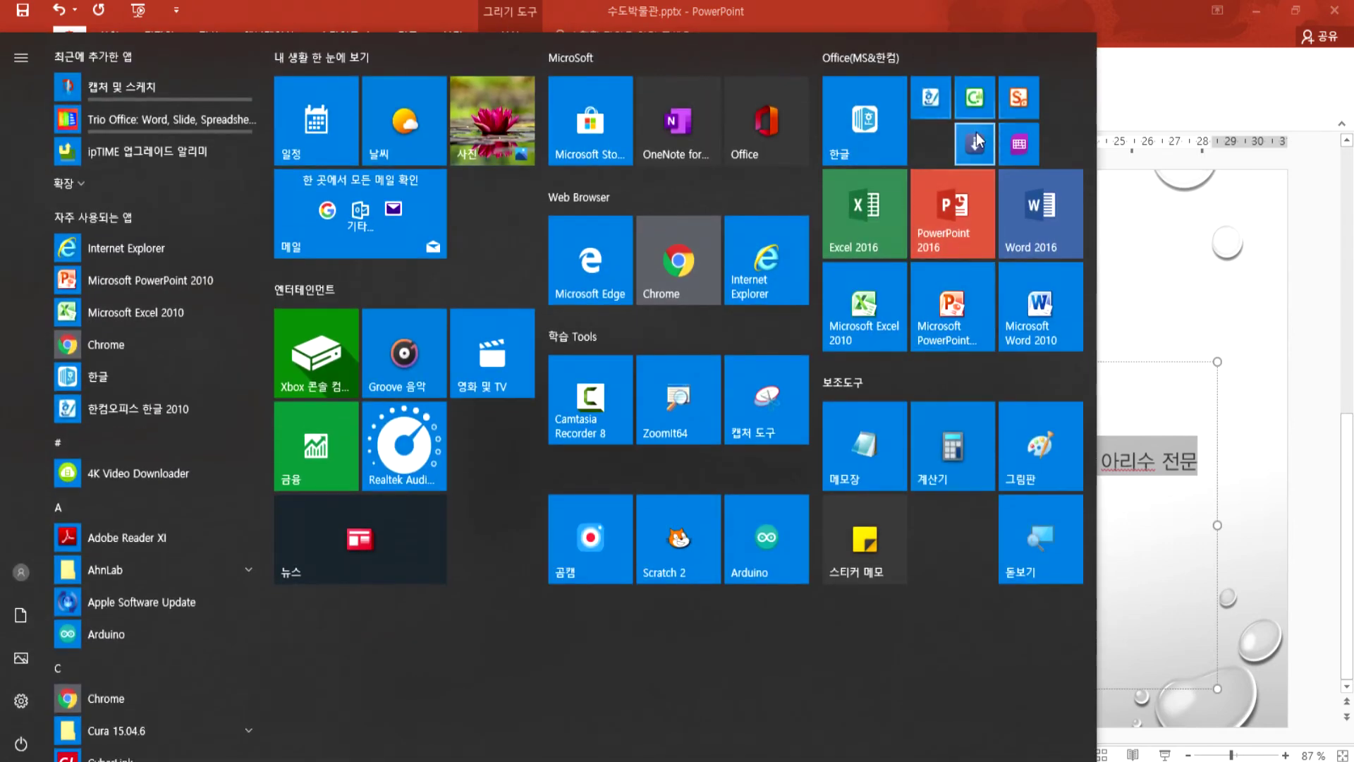
{"action": "left_click", "coordinate": [951, 309]}
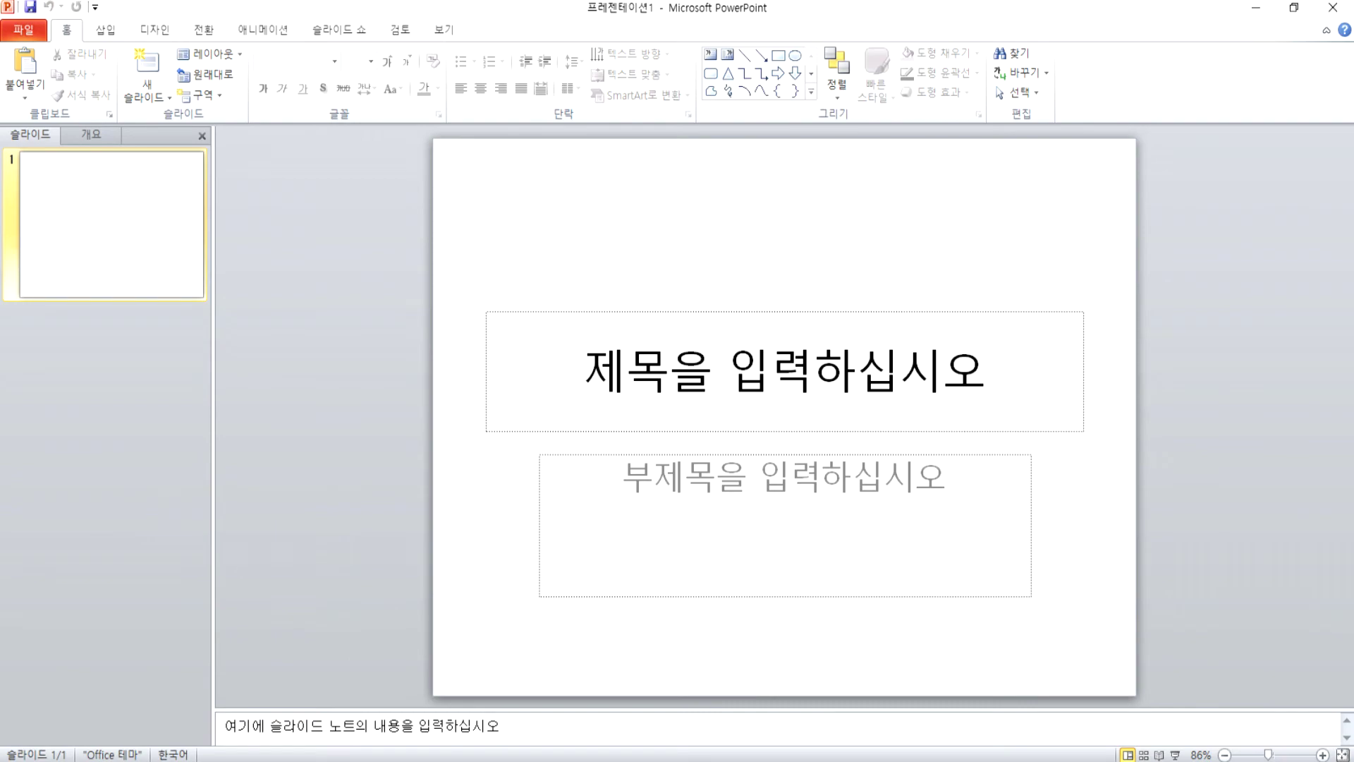
{"action": "left_click", "coordinate": [606, 759]}
{"action": "left_click", "coordinate": [663, 492]}
{"action": "key", "text": "ctrl+a"}
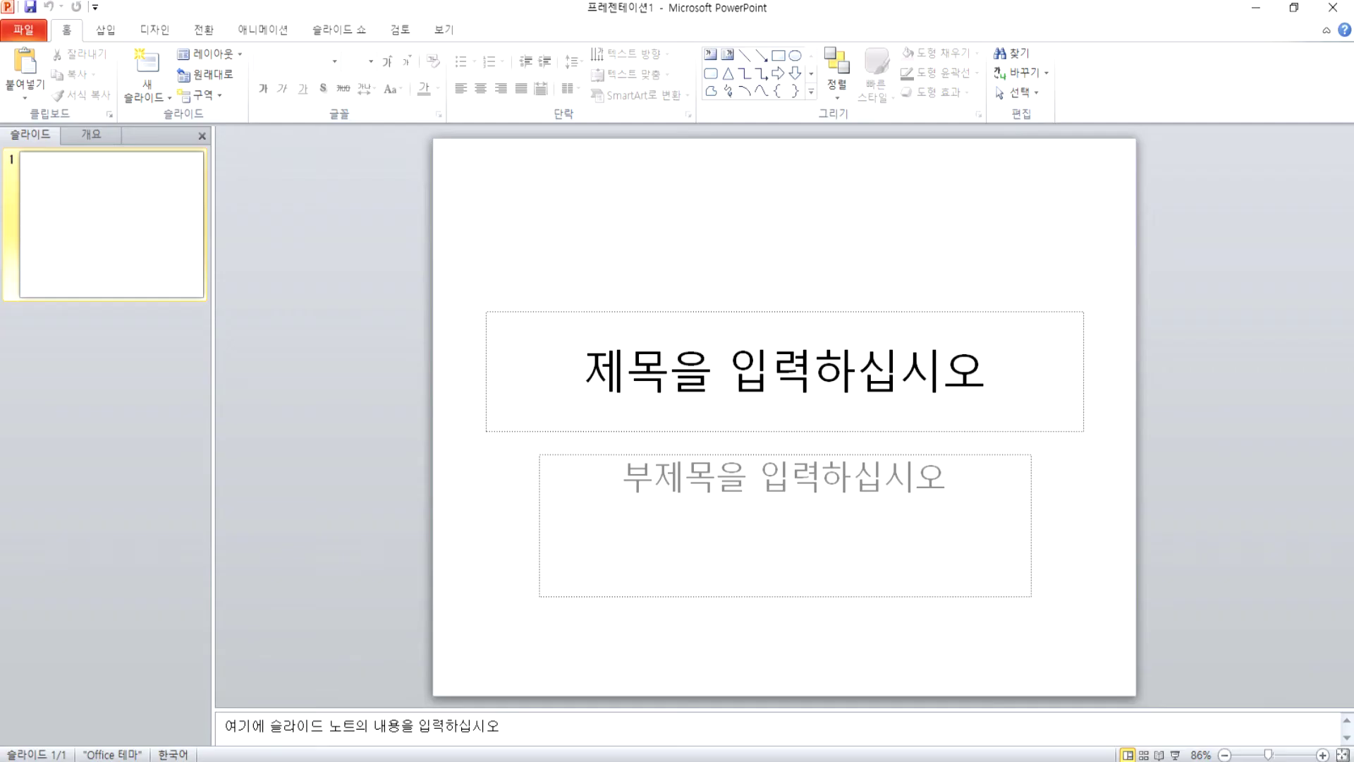
{"action": "key", "text": "alt+Tab"}
Step: Add a second slide to the blank presentation and paste the copied program text into its content placeholder
{"action": "left_click", "coordinate": [147, 67]}
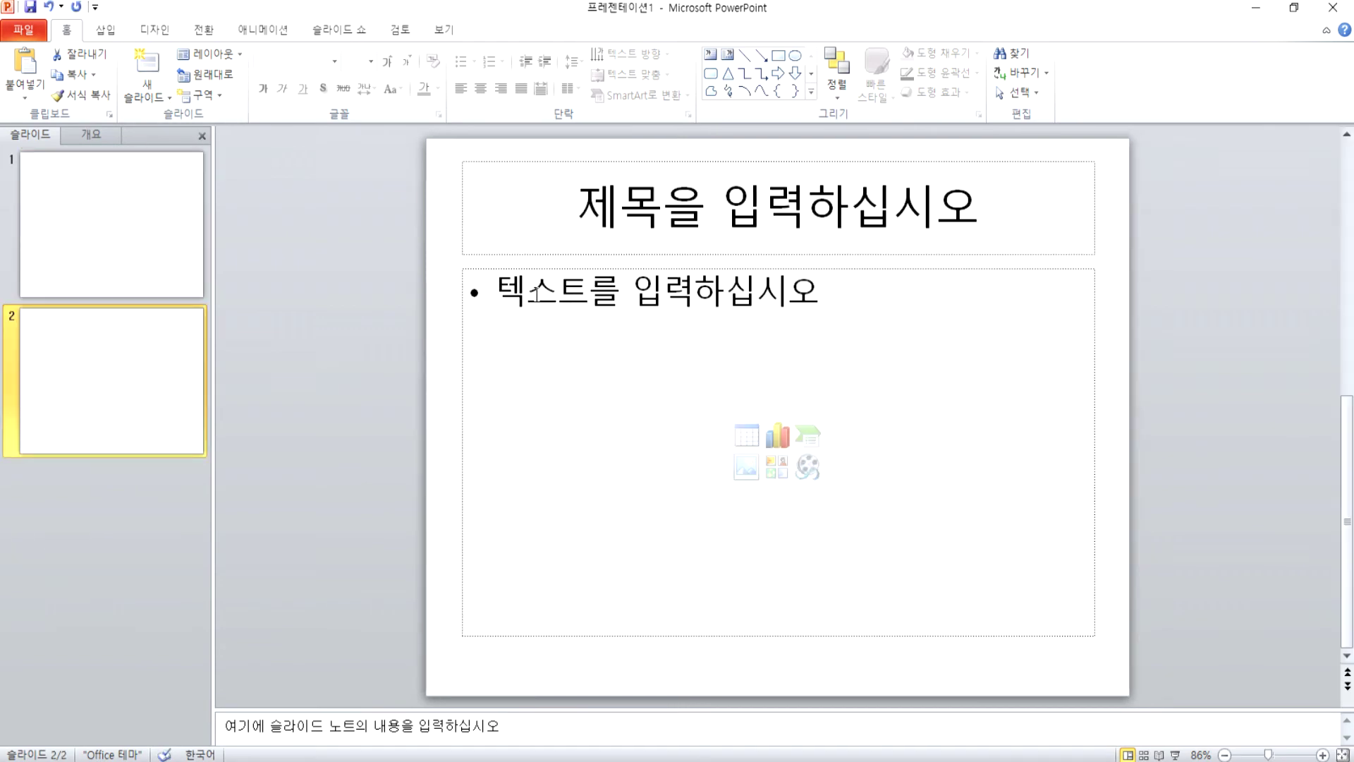
{"action": "left_click", "coordinate": [654, 362]}
{"action": "key", "text": "ctrl+v"}
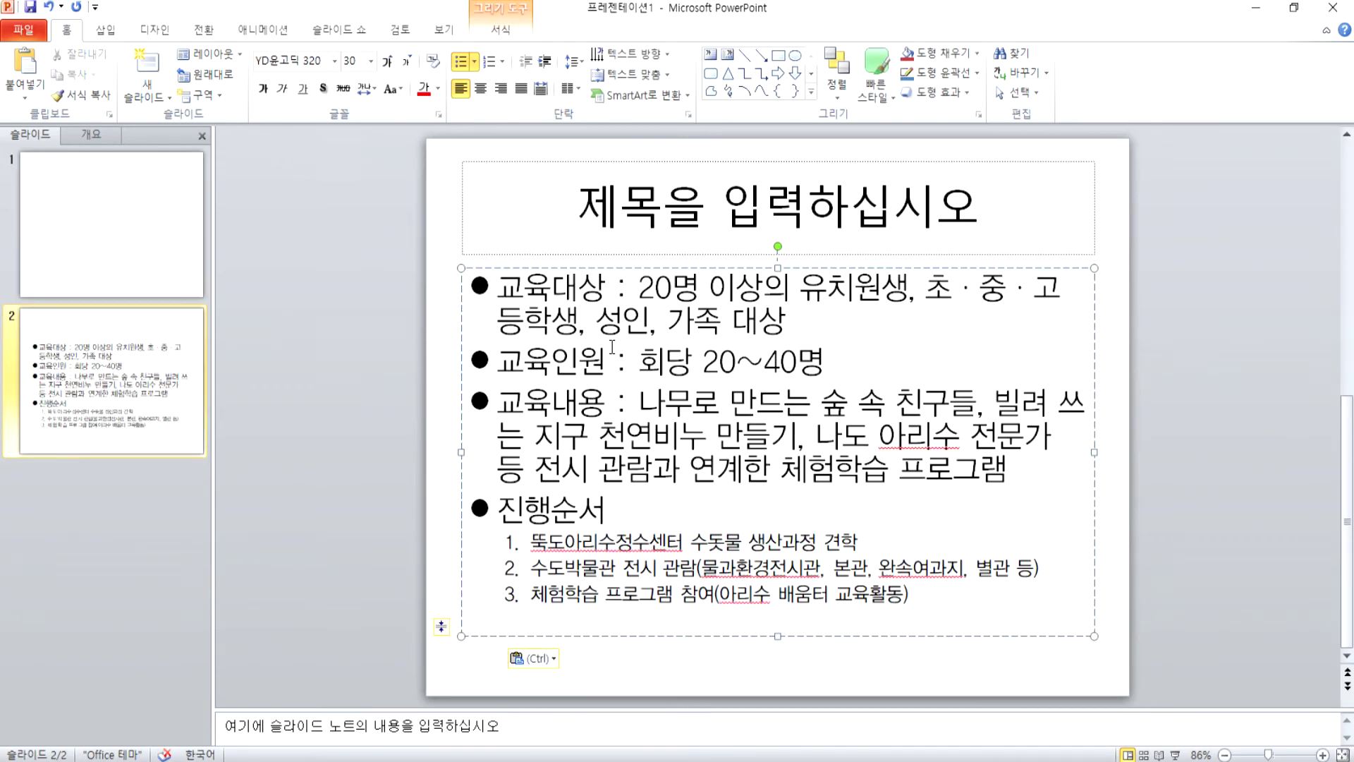
Step: Inspect the picture bullets offered for the 교육대상, 교육인원 and 교육내용 paragraphs, then cancel the picture choice
{"action": "left_click_drag", "start_coordinate": [498, 286], "coordinate": [660, 481]}
{"action": "left_click", "coordinate": [474, 61]}
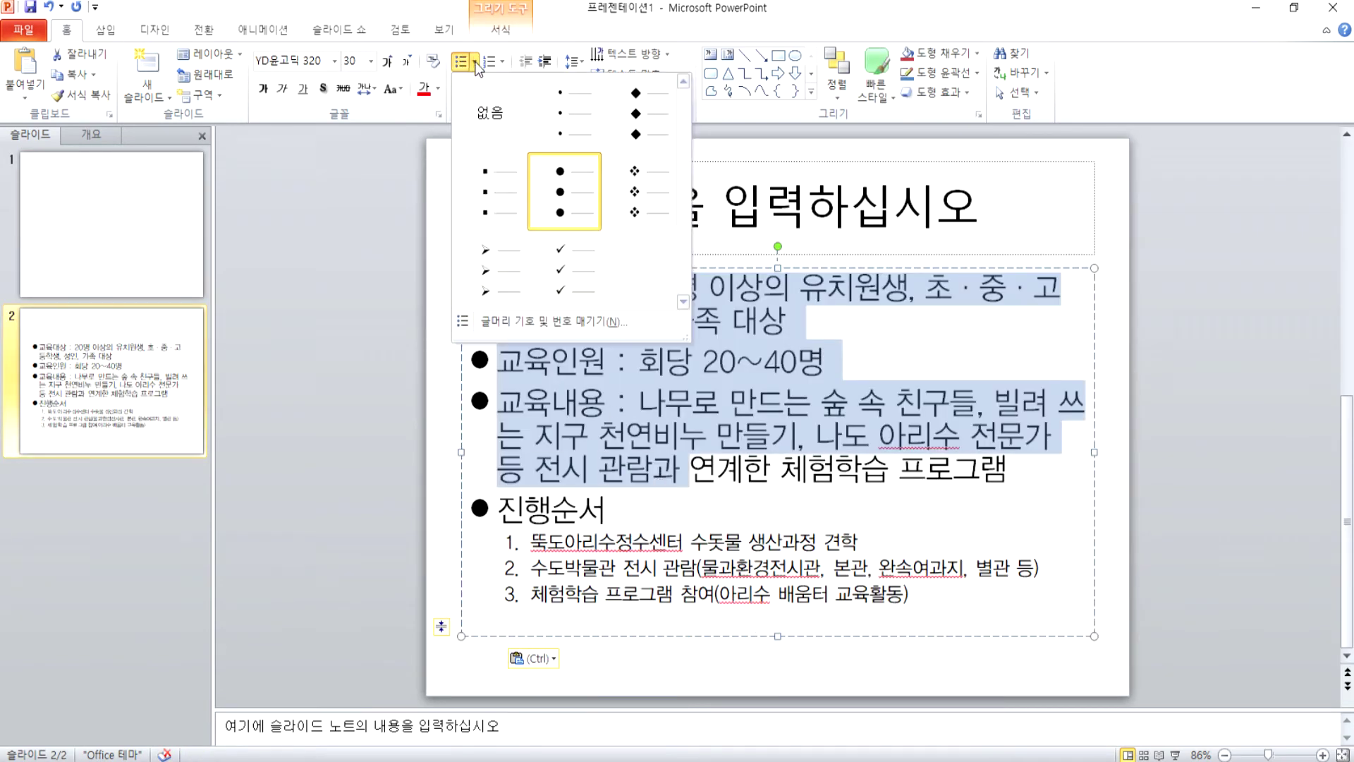
{"action": "left_click", "coordinate": [574, 318]}
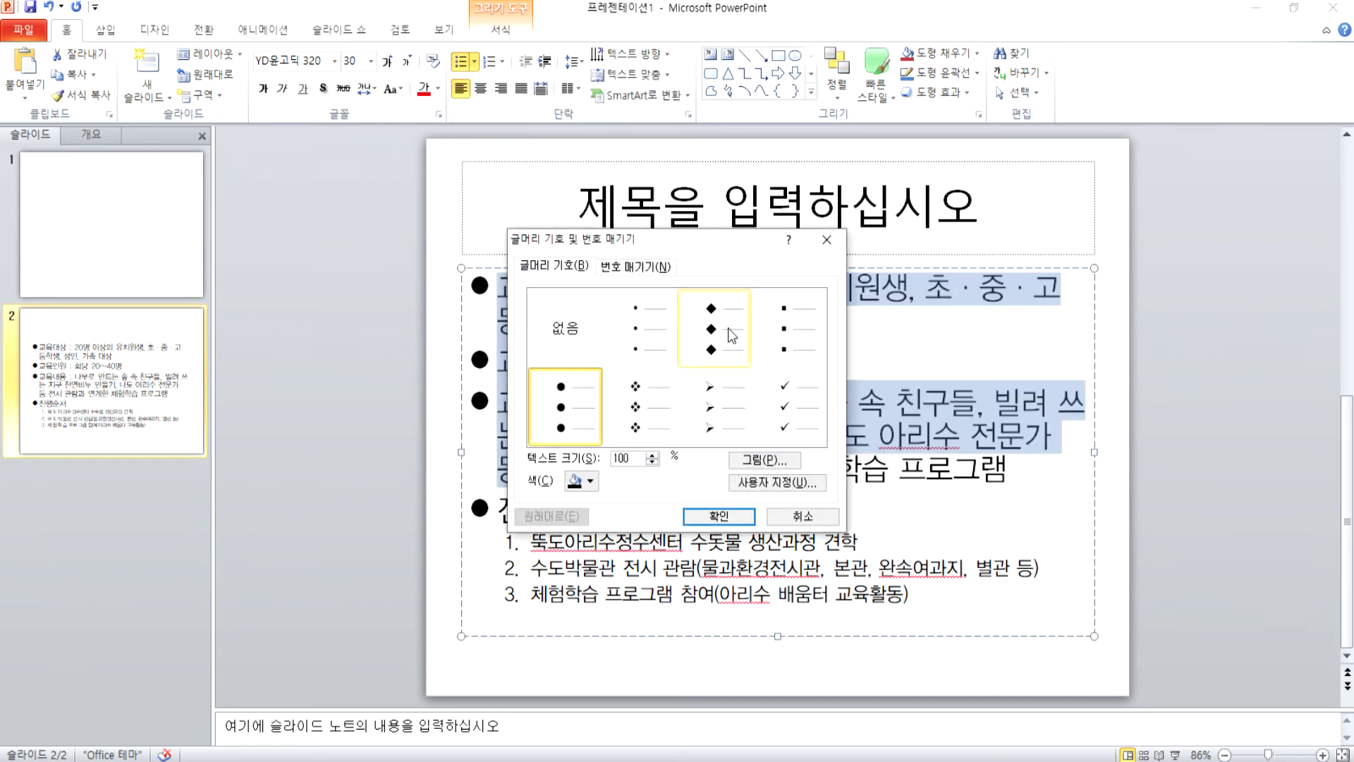
{"action": "left_click", "coordinate": [770, 467]}
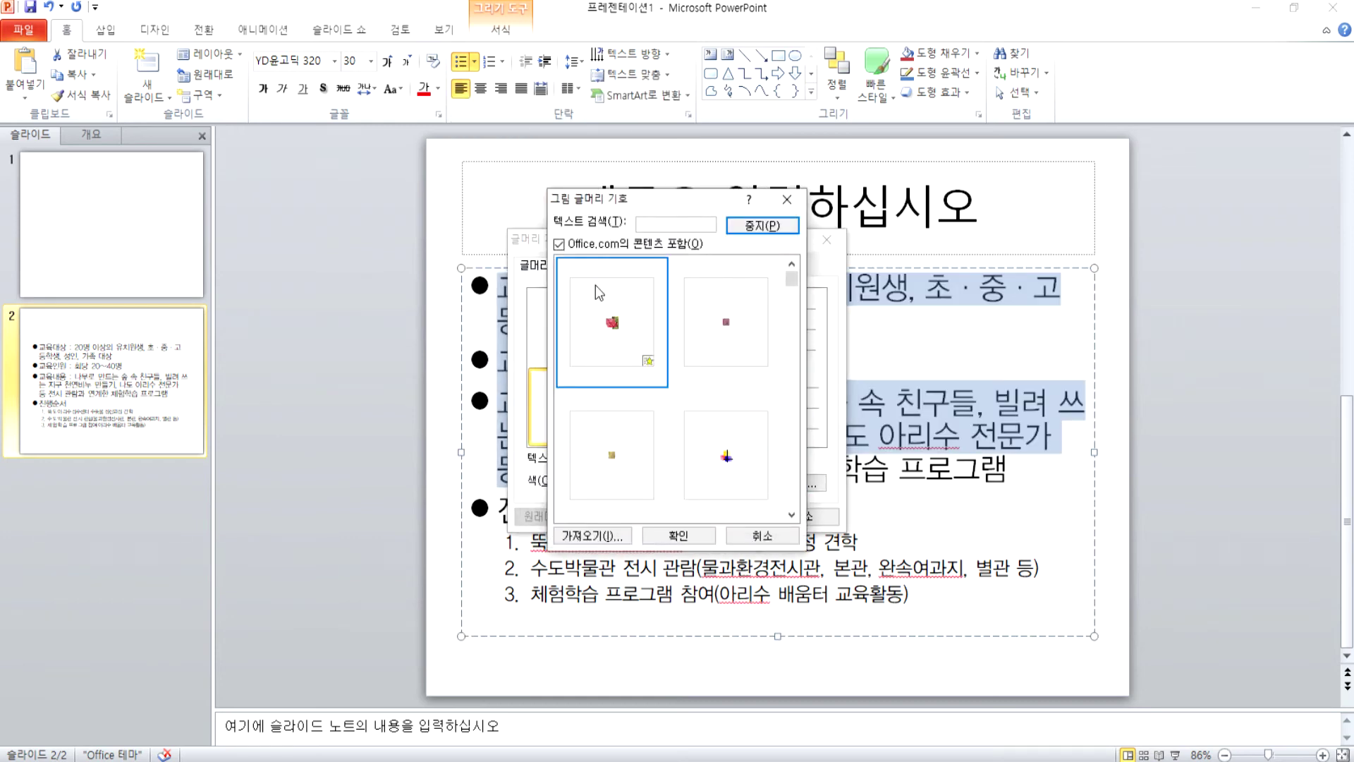
{"action": "left_click_drag", "start_coordinate": [655, 192], "coordinate": [973, 71]}
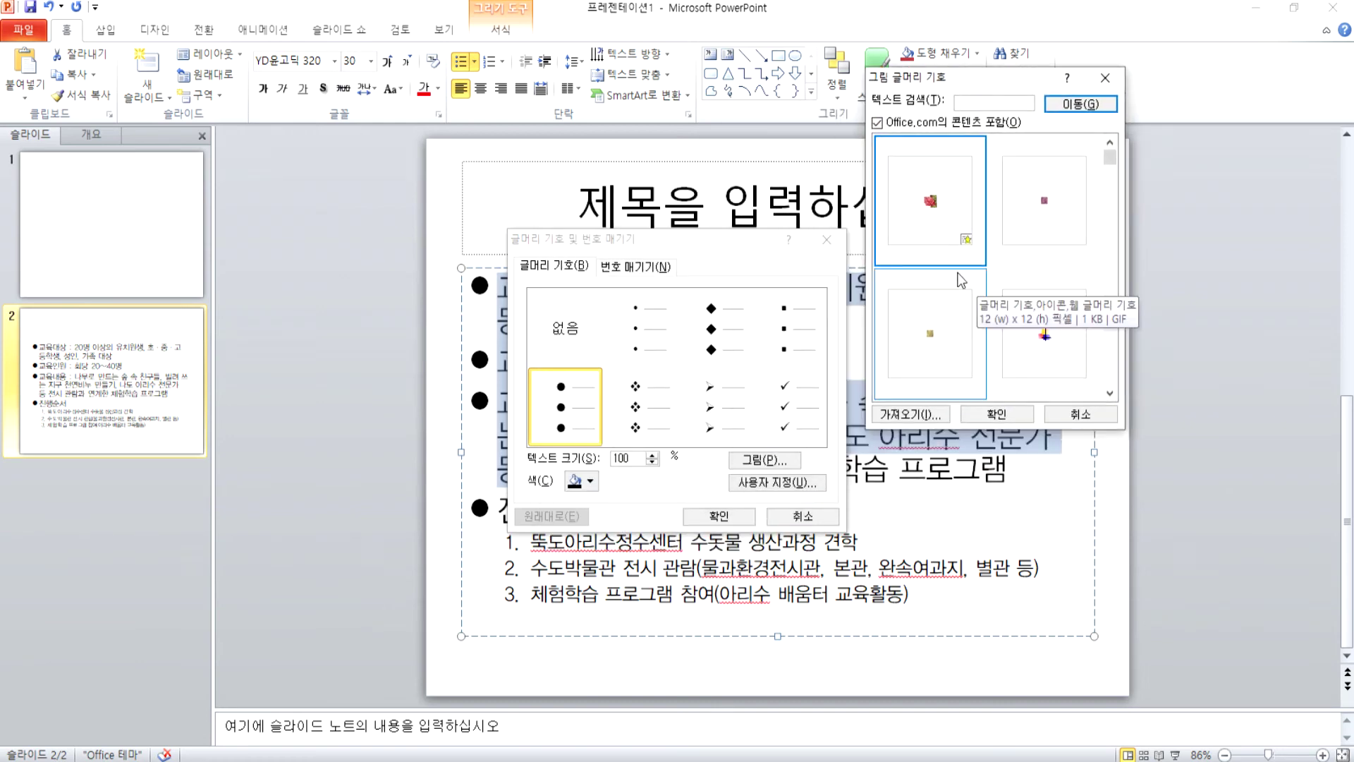
{"action": "left_click", "coordinate": [1080, 414]}
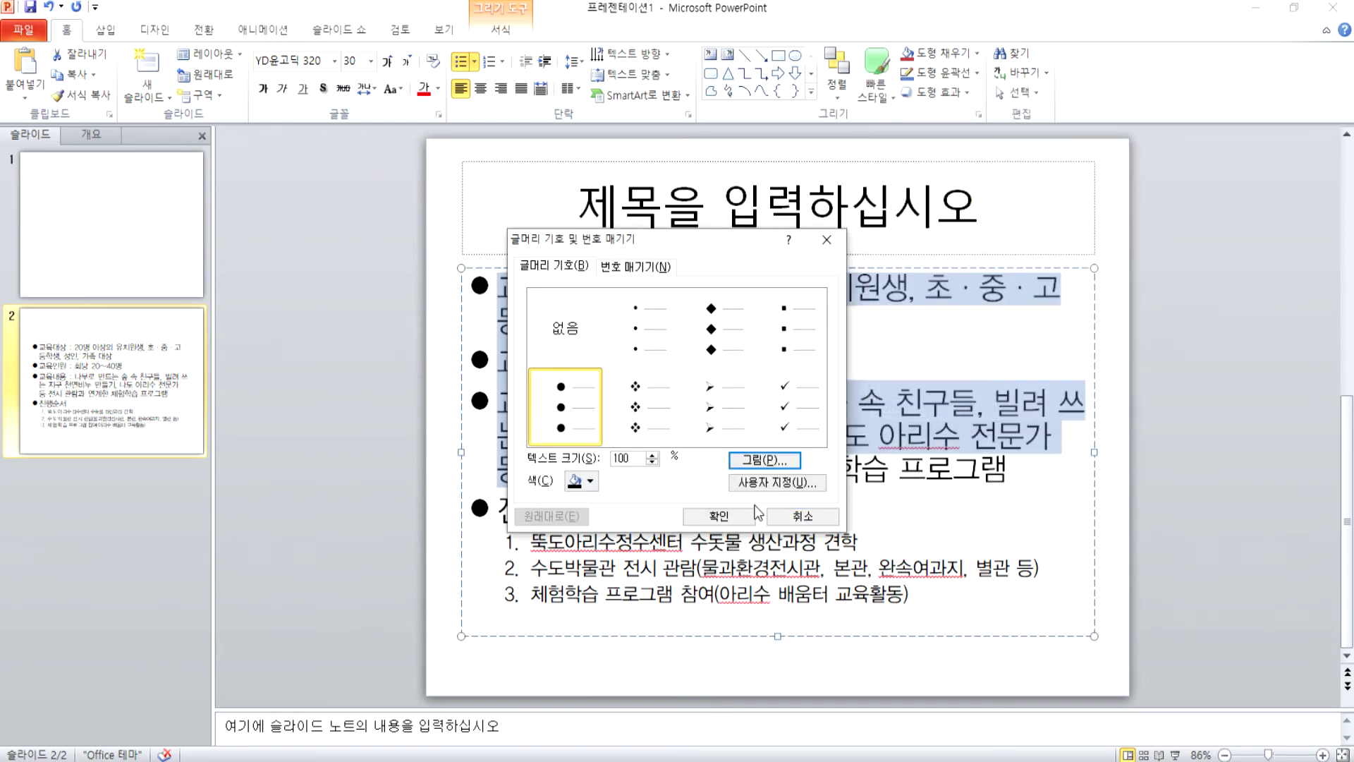
Step: Browse the fonts for custom bullet symbols and examine the Webdings and Wingdings symbol sets
{"action": "left_click", "coordinate": [754, 483]}
{"action": "left_click", "coordinate": [600, 187]}
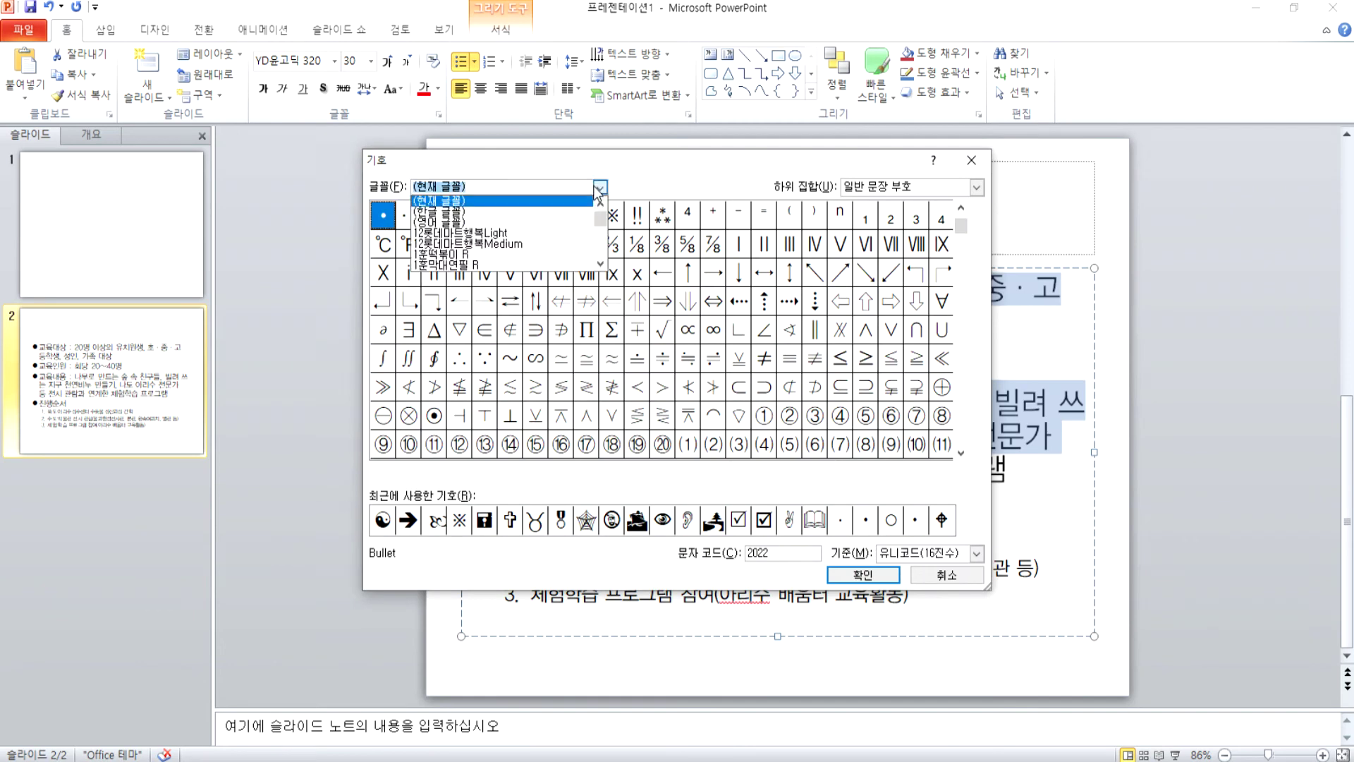
{"action": "left_click_drag", "start_coordinate": [600, 223], "coordinate": [599, 263]}
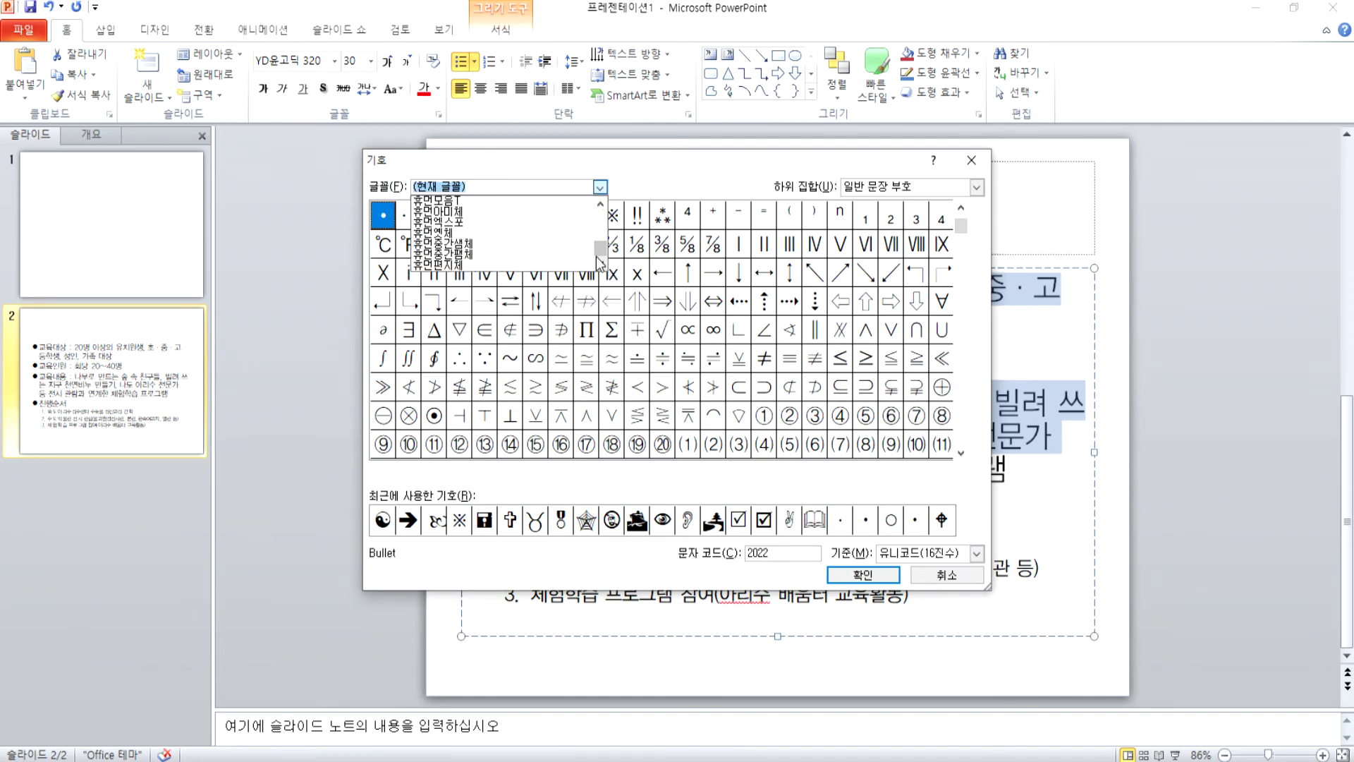
{"action": "left_click_drag", "start_coordinate": [601, 248], "coordinate": [601, 233]}
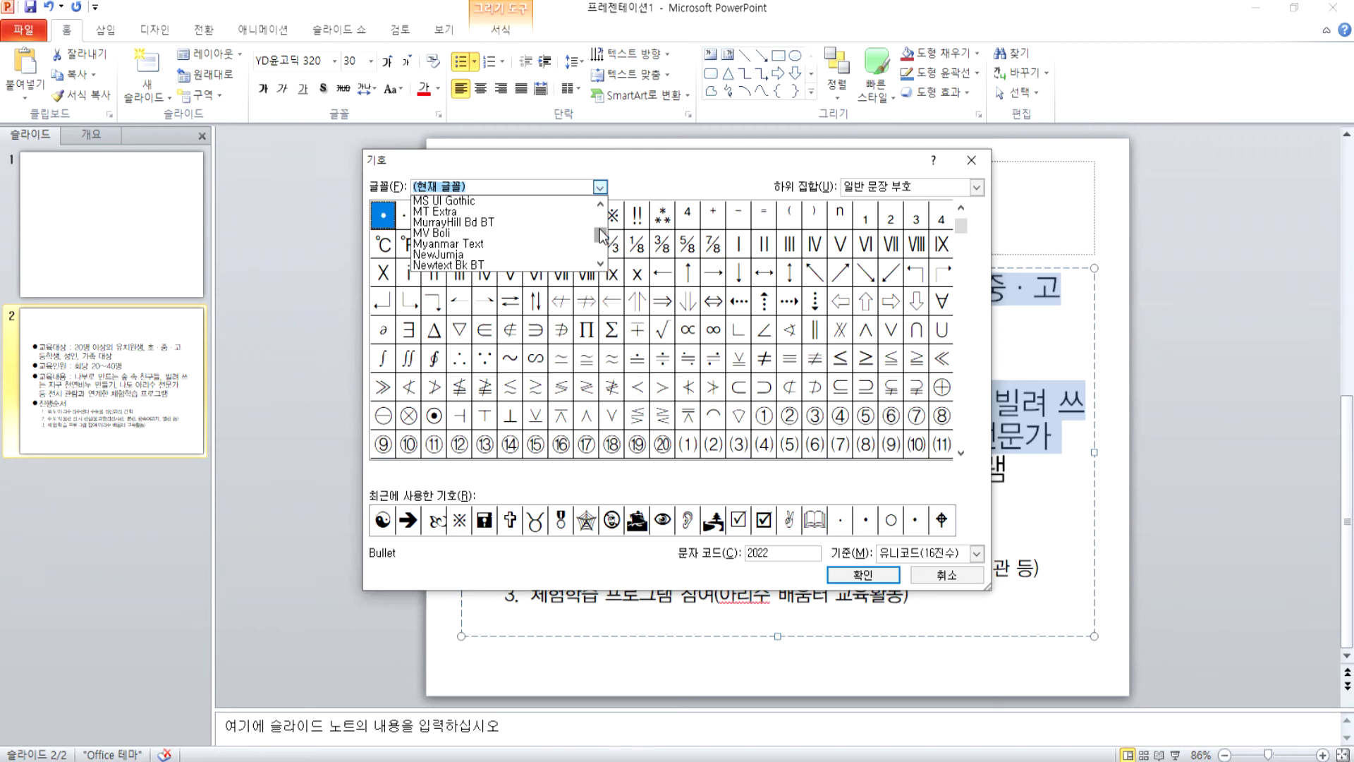
{"action": "left_click_drag", "start_coordinate": [601, 236], "coordinate": [604, 247]}
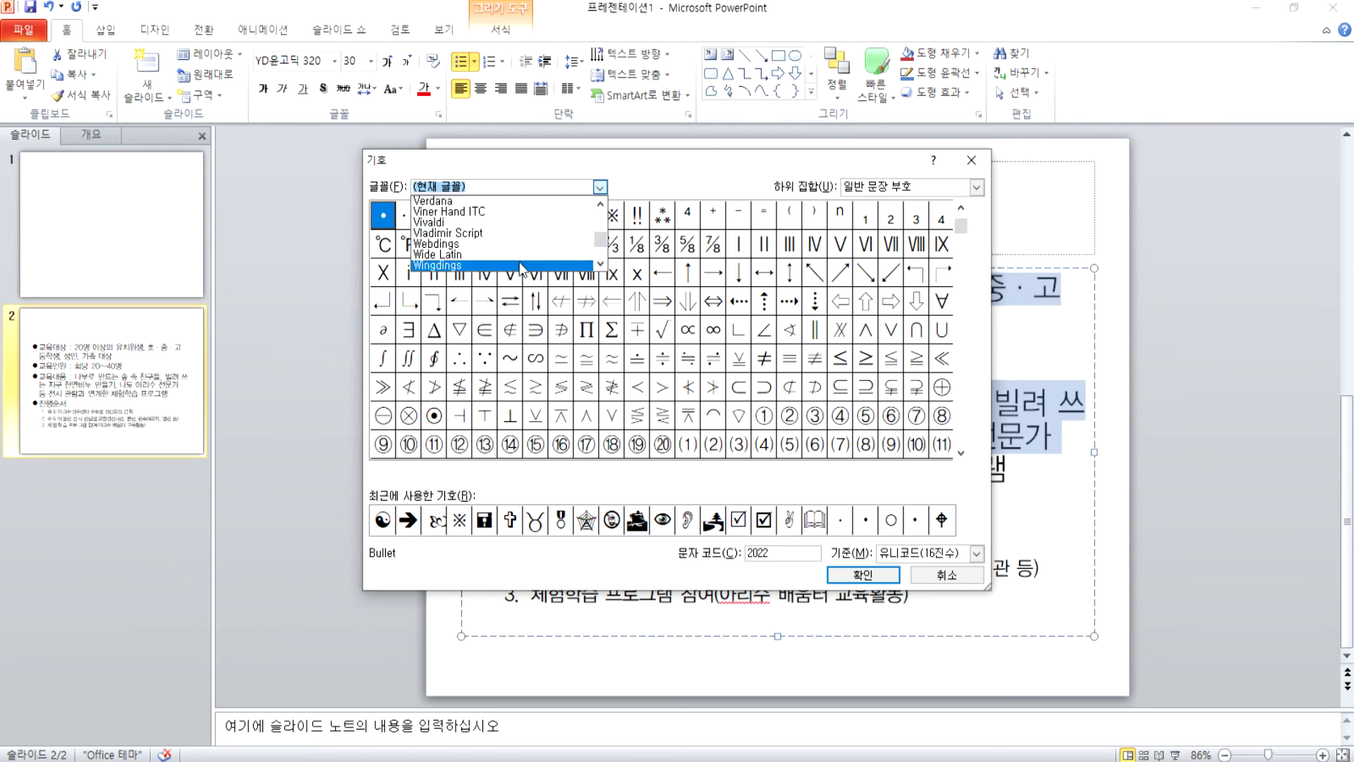
{"action": "left_click", "coordinate": [477, 247]}
{"action": "left_click", "coordinate": [477, 247]}
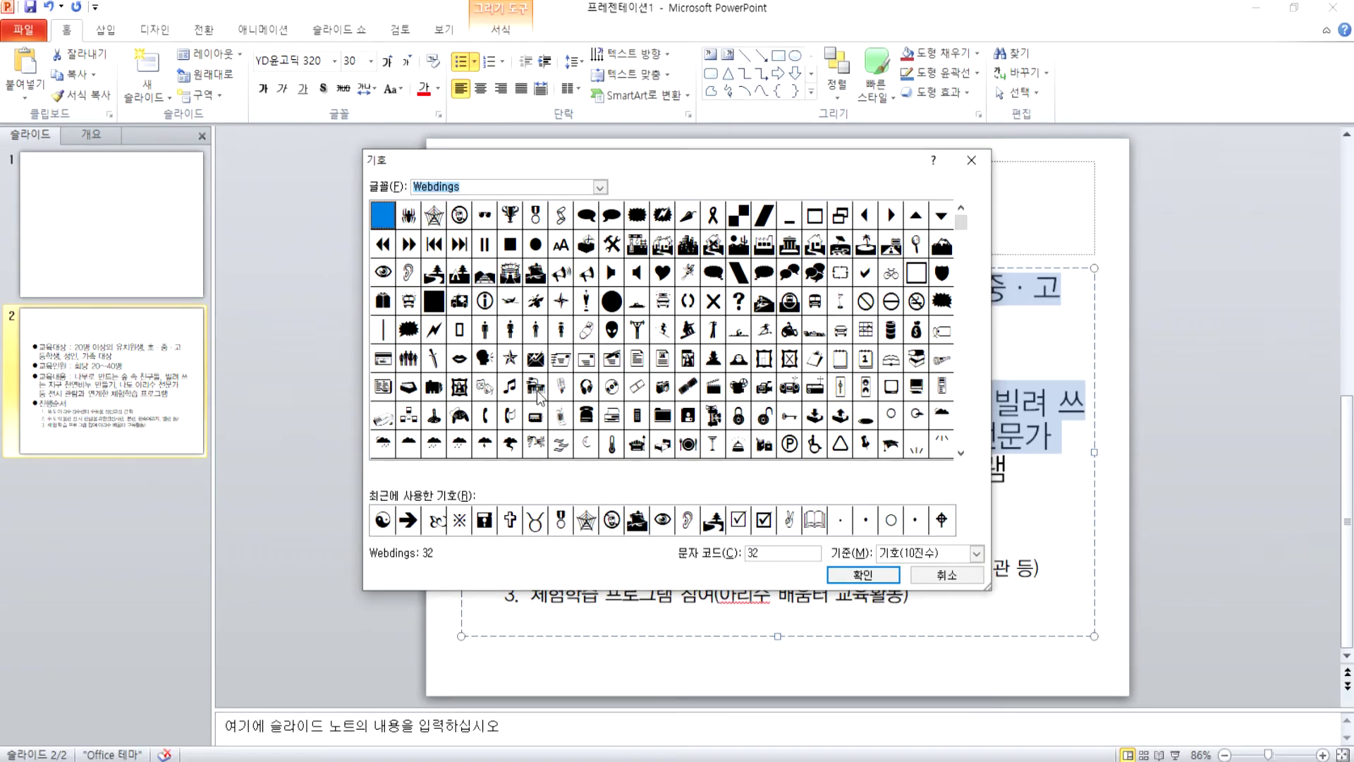
{"action": "left_click", "coordinate": [600, 187]}
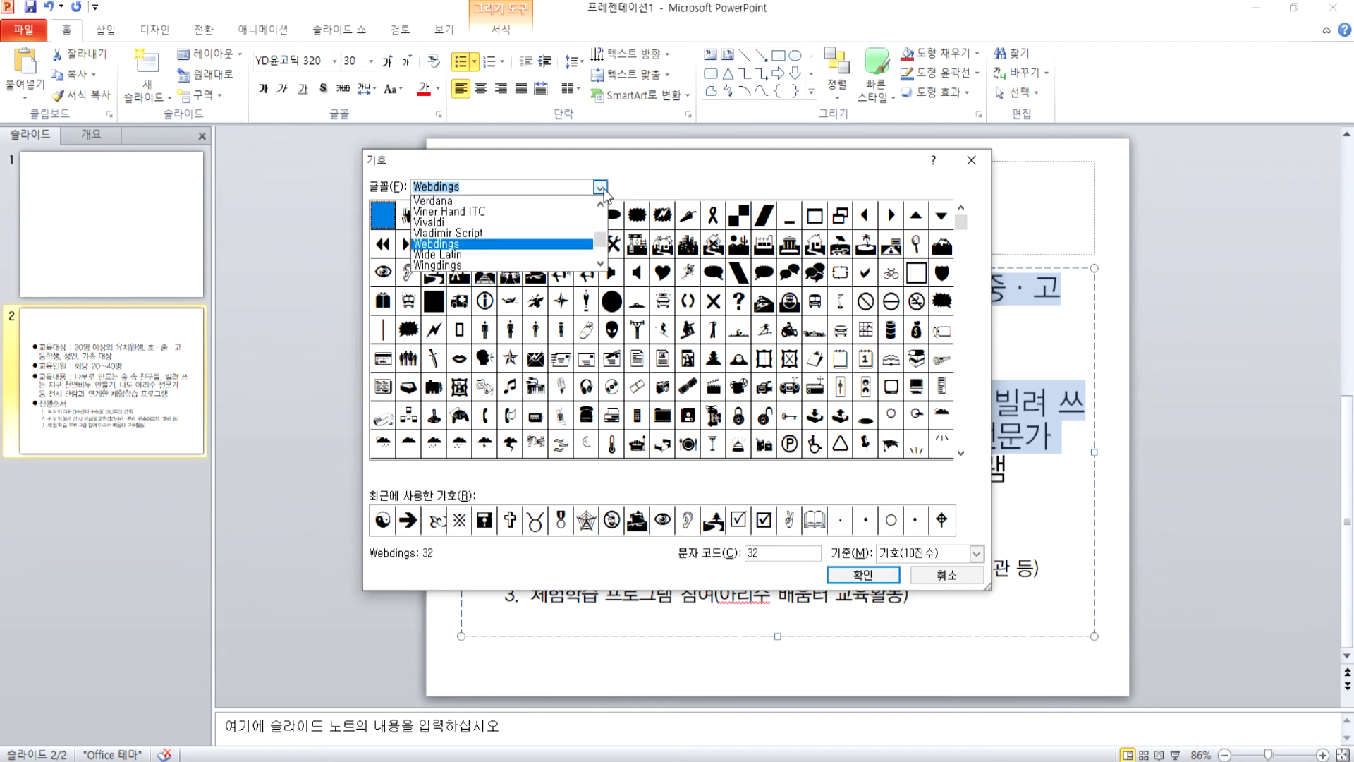
{"action": "left_click", "coordinate": [540, 265]}
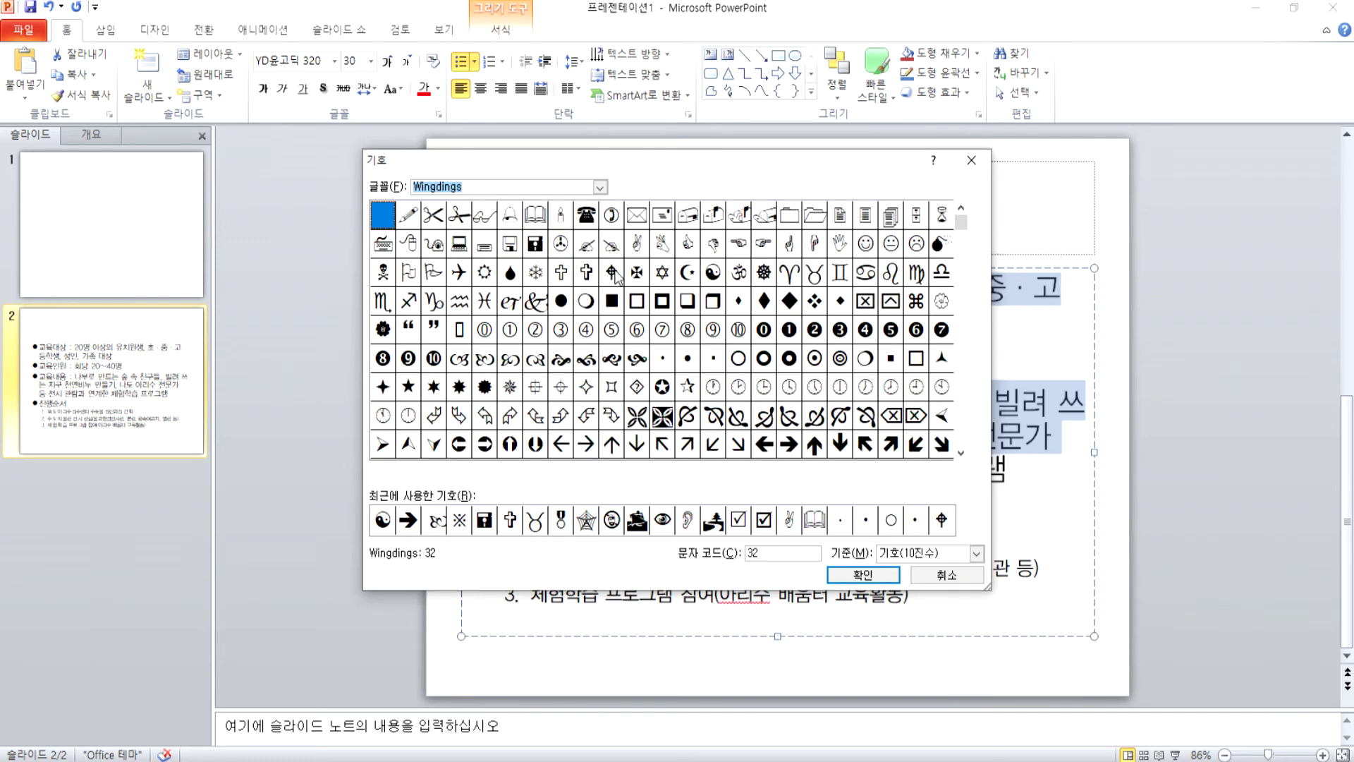
Step: Apply the solid right-pointing hand from Wingdings 2 as the bullet for the 교육대상, 교육인원 and 교육내용 paragraphs
{"action": "left_click", "coordinate": [599, 187]}
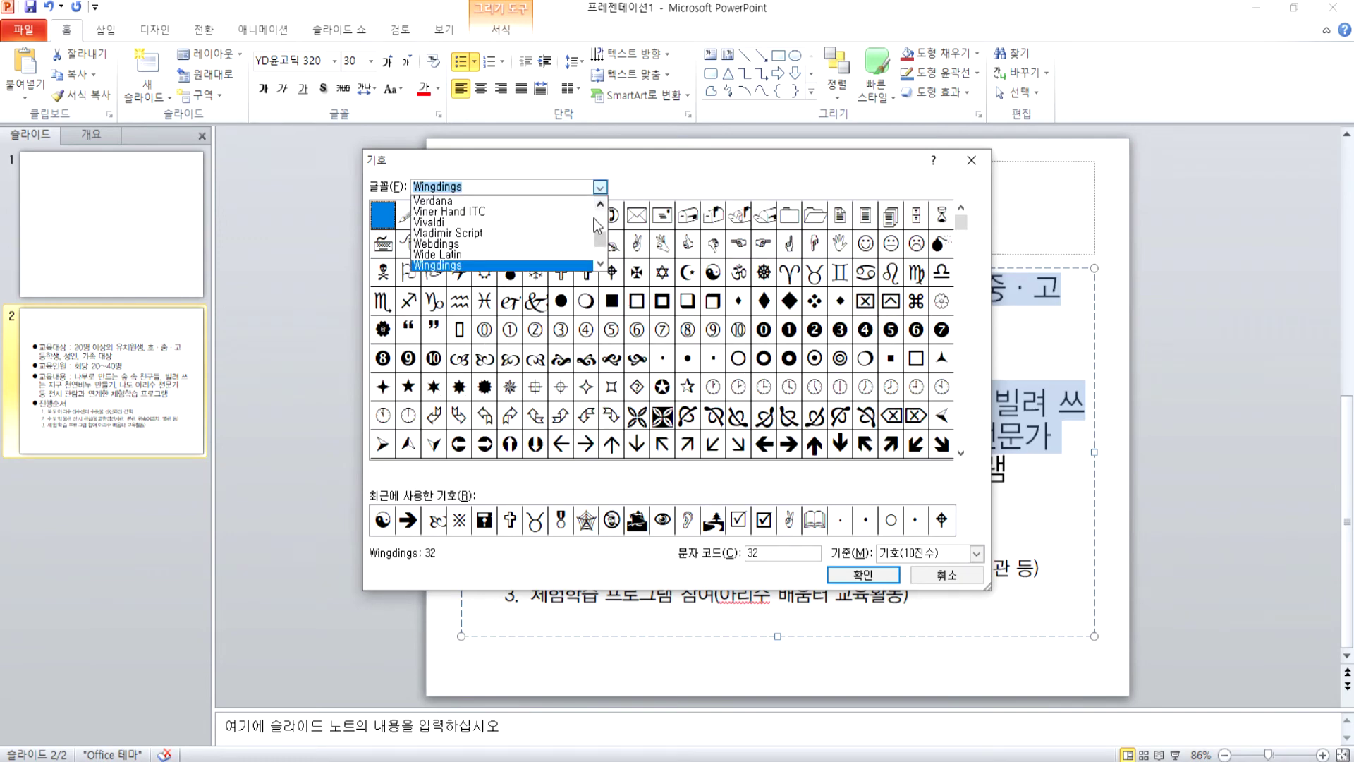
{"action": "left_click", "coordinate": [553, 268]}
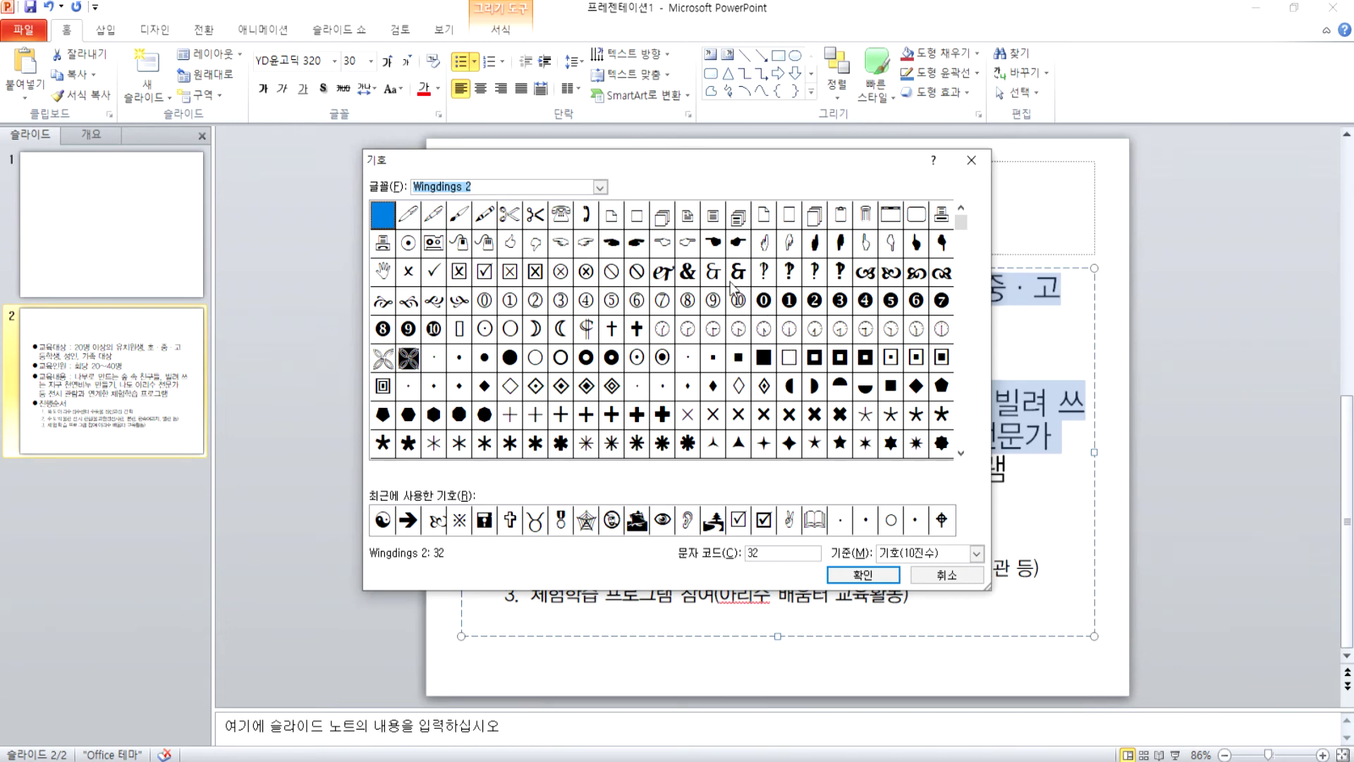
{"action": "left_click", "coordinate": [735, 247]}
{"action": "left_click", "coordinate": [857, 575]}
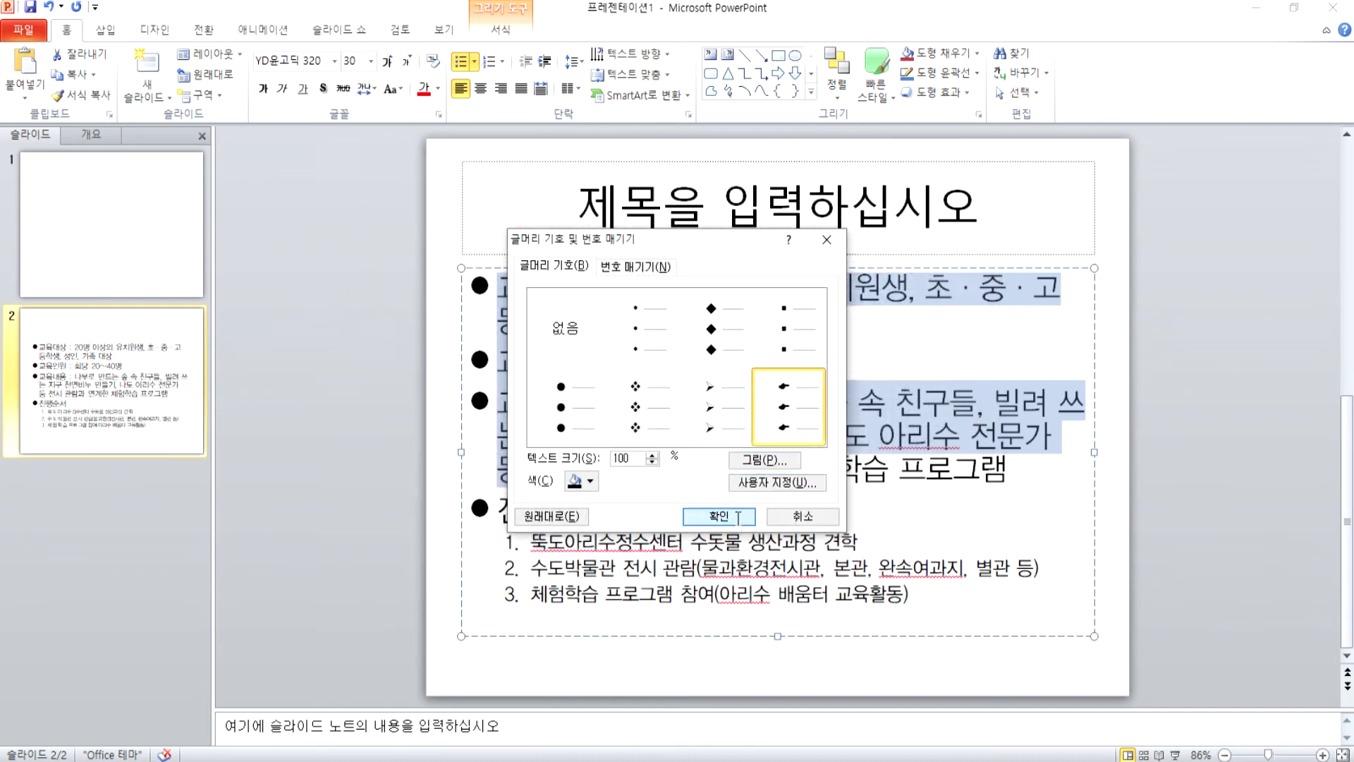
{"action": "left_click", "coordinate": [737, 518]}
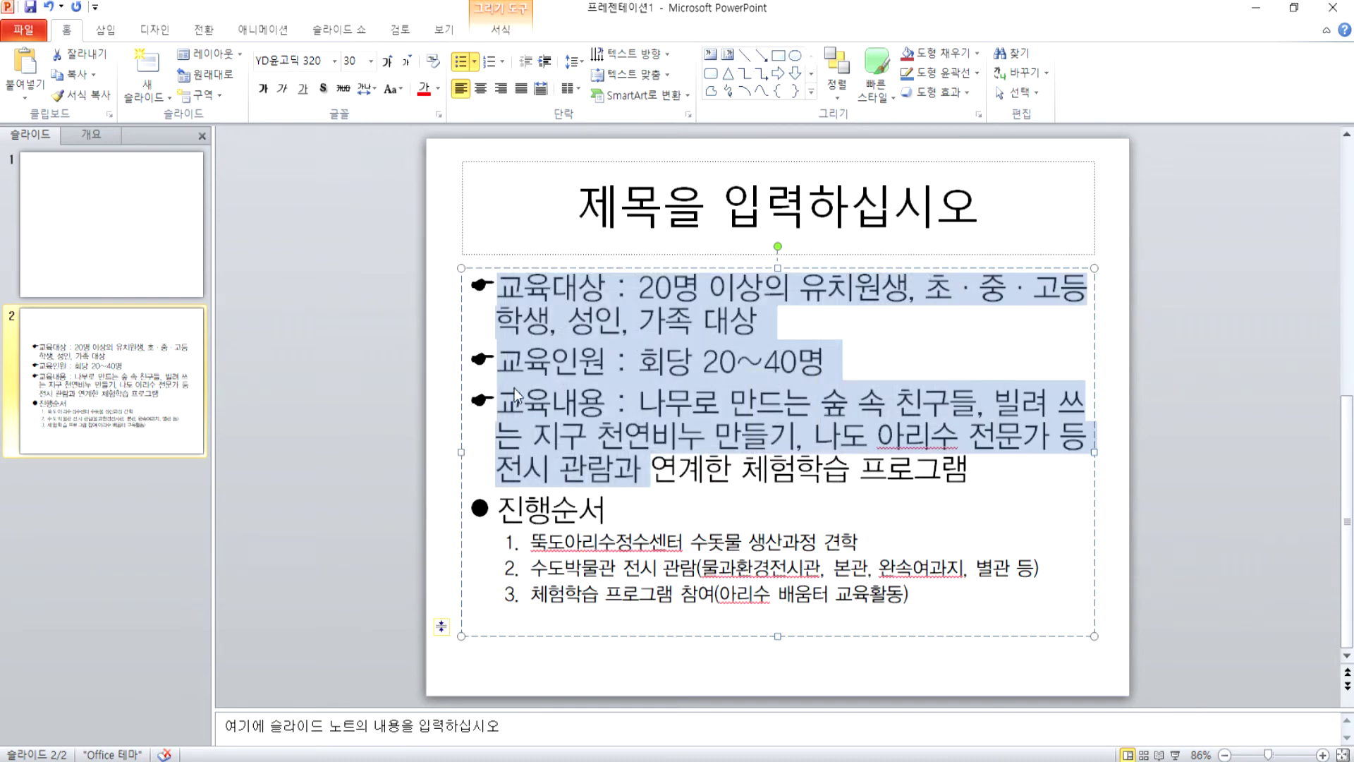
{"action": "left_click", "coordinate": [490, 424]}
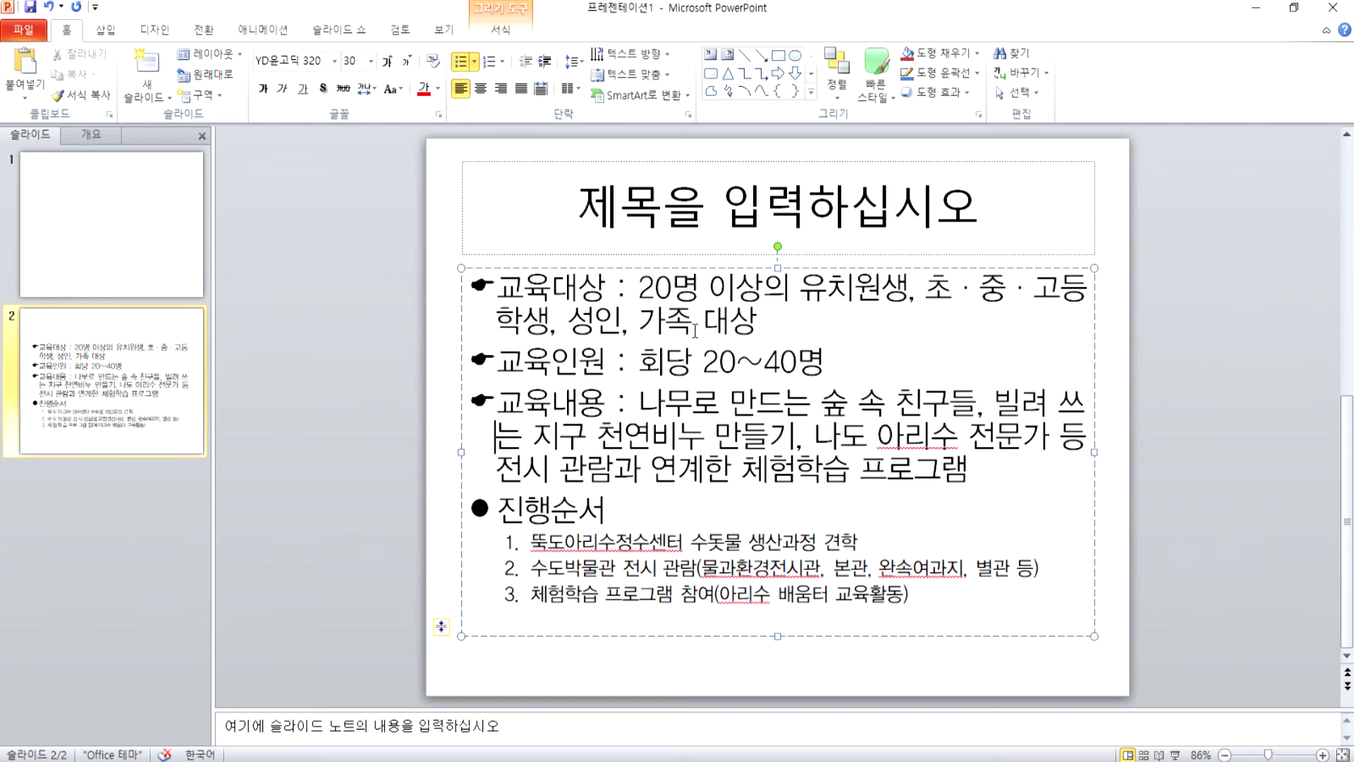